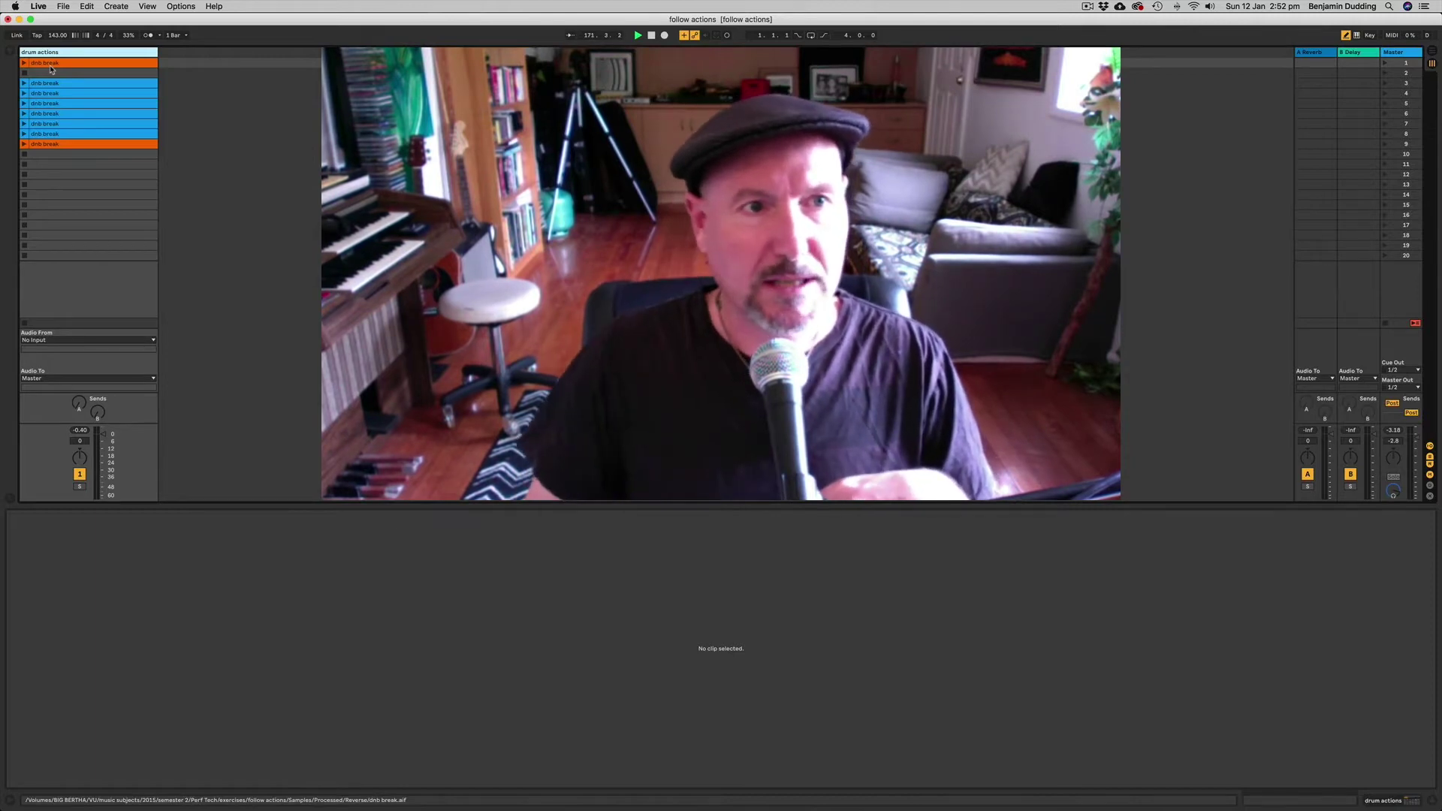
Audition the orange dnb break clip in scene 1 of the drum actions track and stop its playback
click(47, 64)
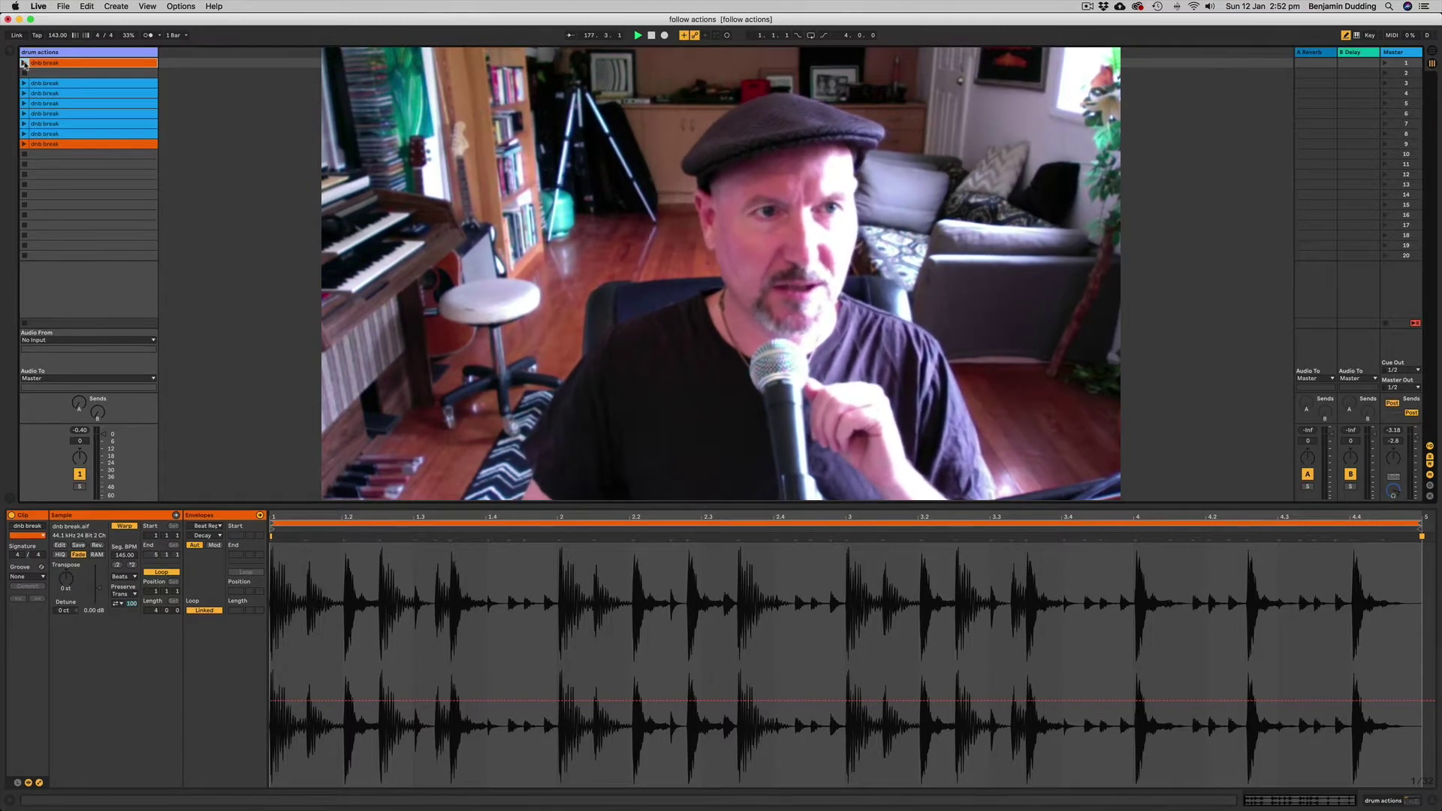
click(23, 63)
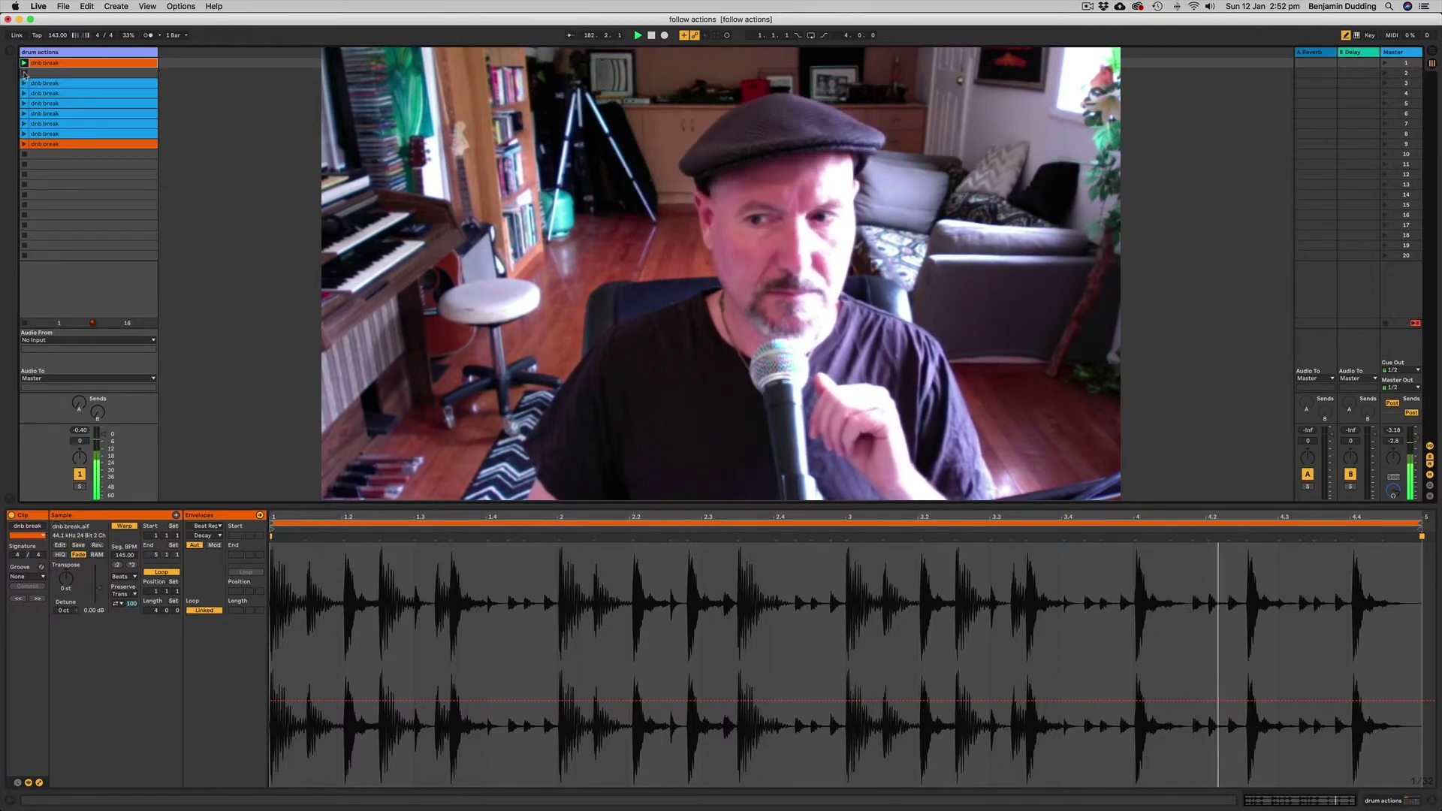
click(25, 74)
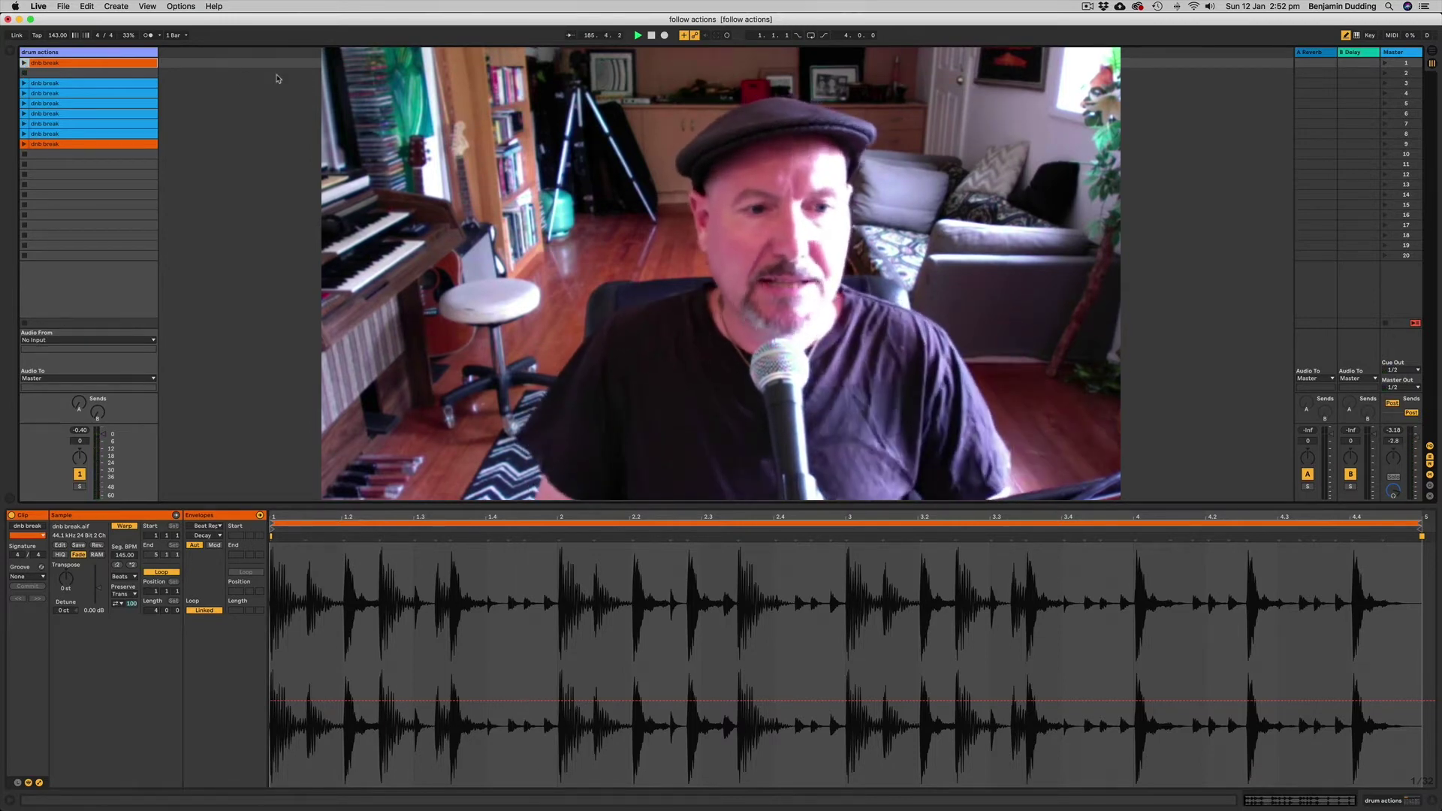
Examine the waveforms and loop regions of the blue dnb break clips in scenes 3, 4 and 5
click(55, 84)
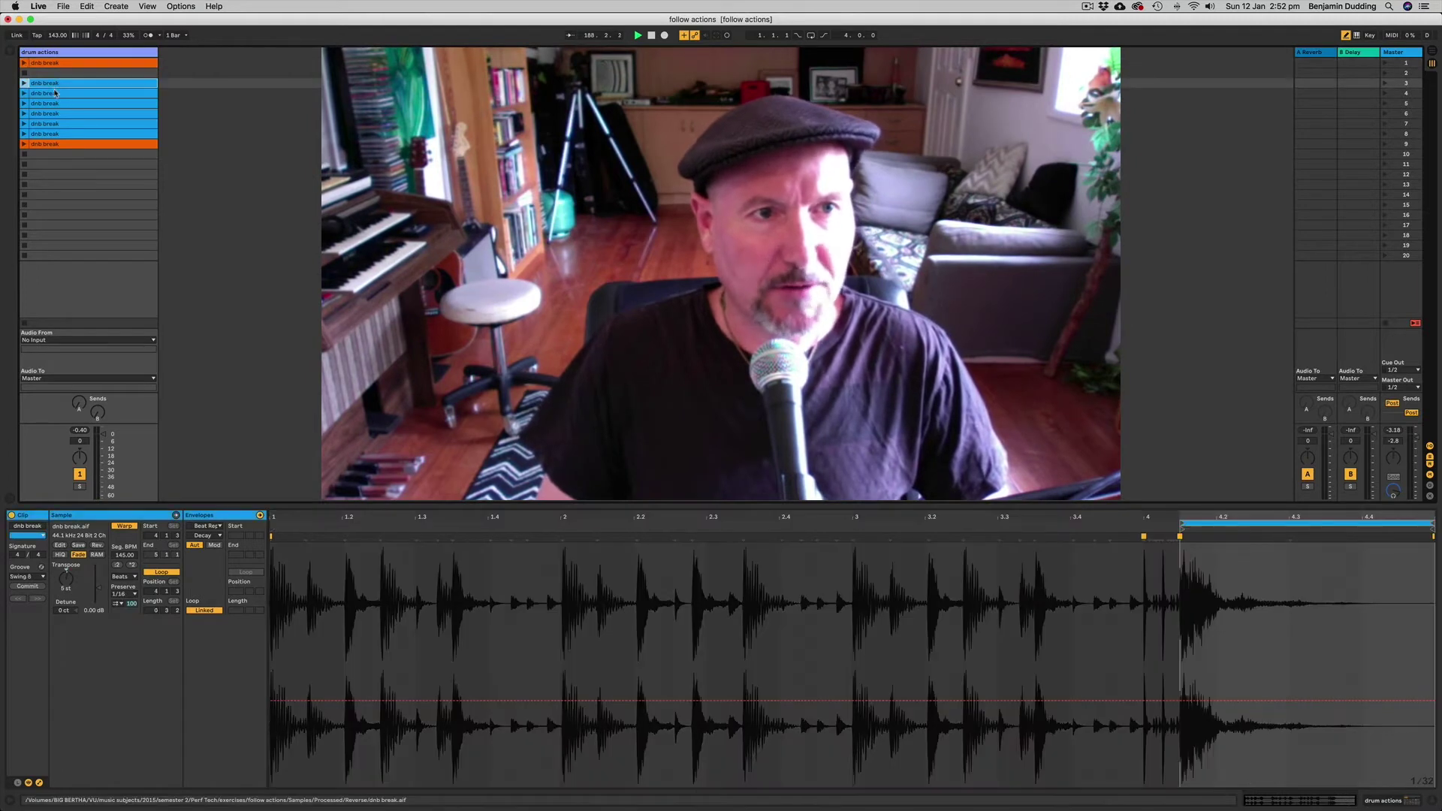
click(55, 92)
click(62, 84)
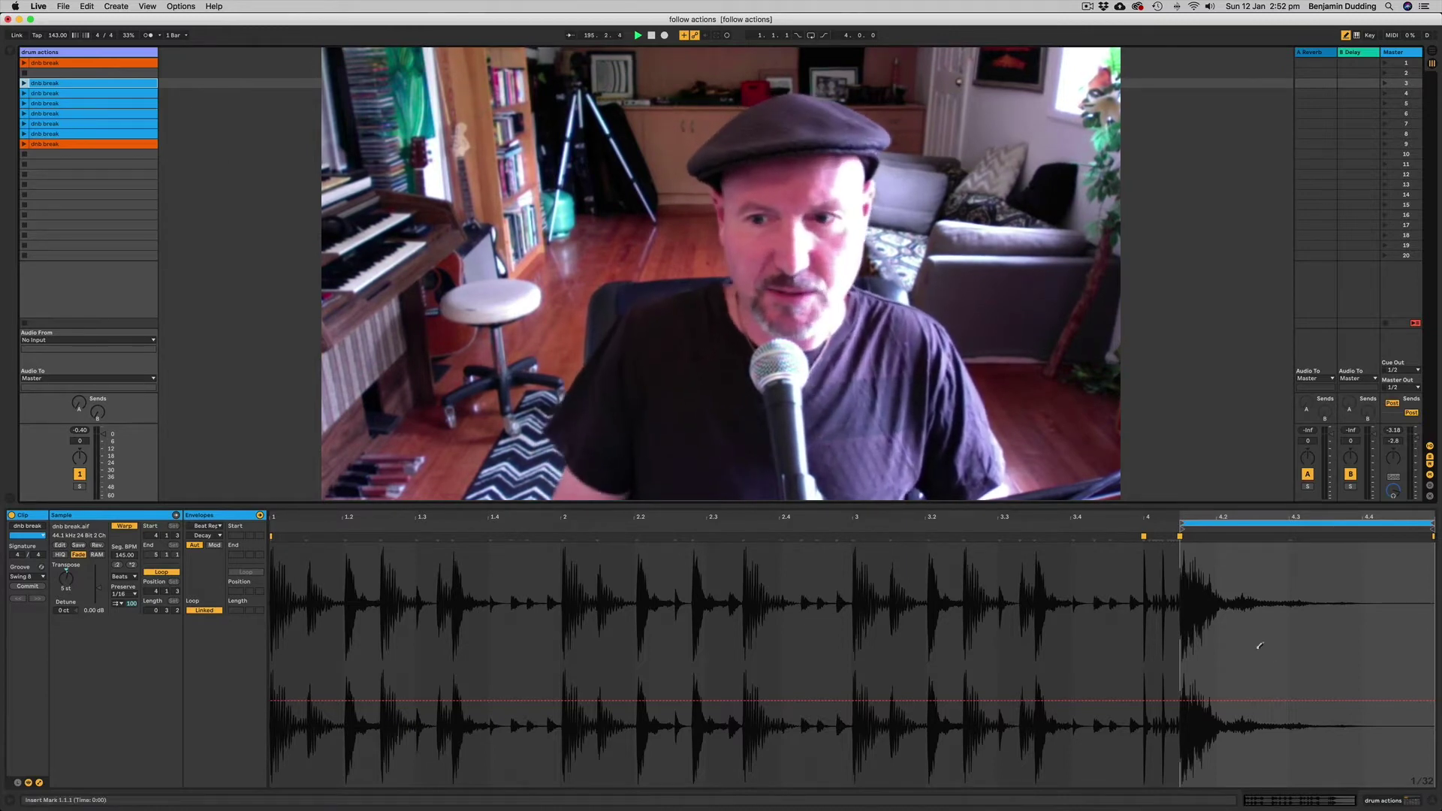
click(44, 97)
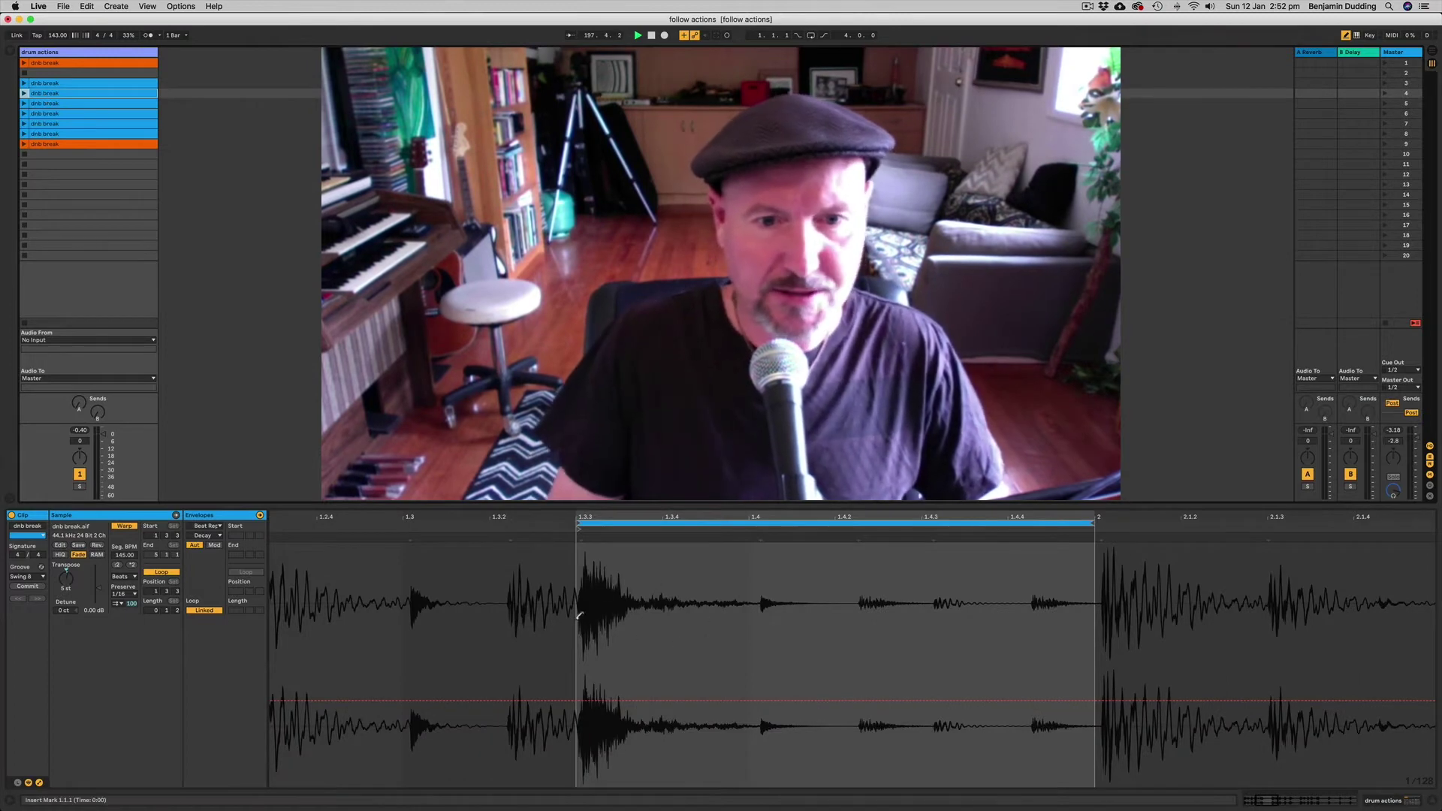
click(46, 104)
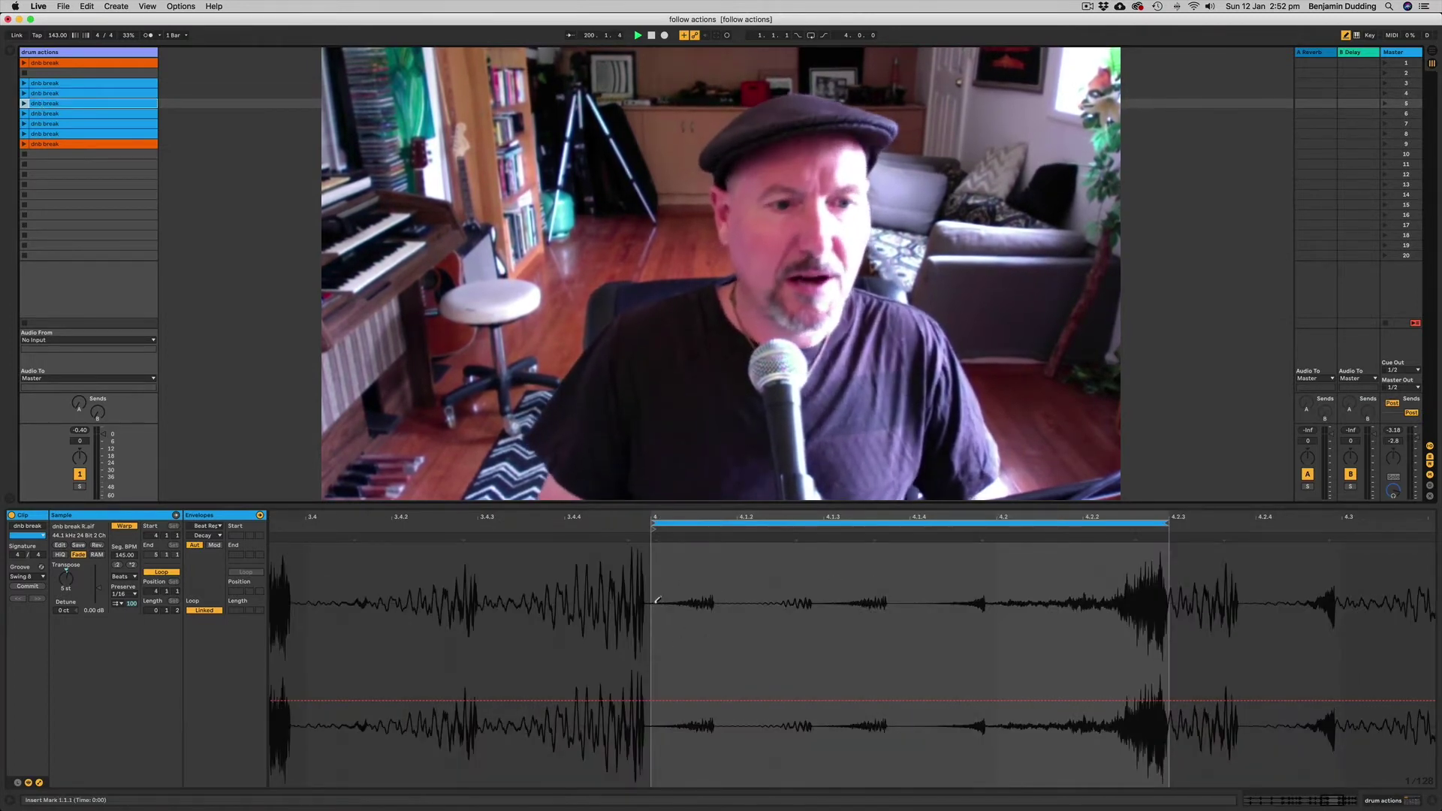
Go through the consecutive dnb break clips from scene 3 down to scene 9 and compare their sample settings
click(39, 84)
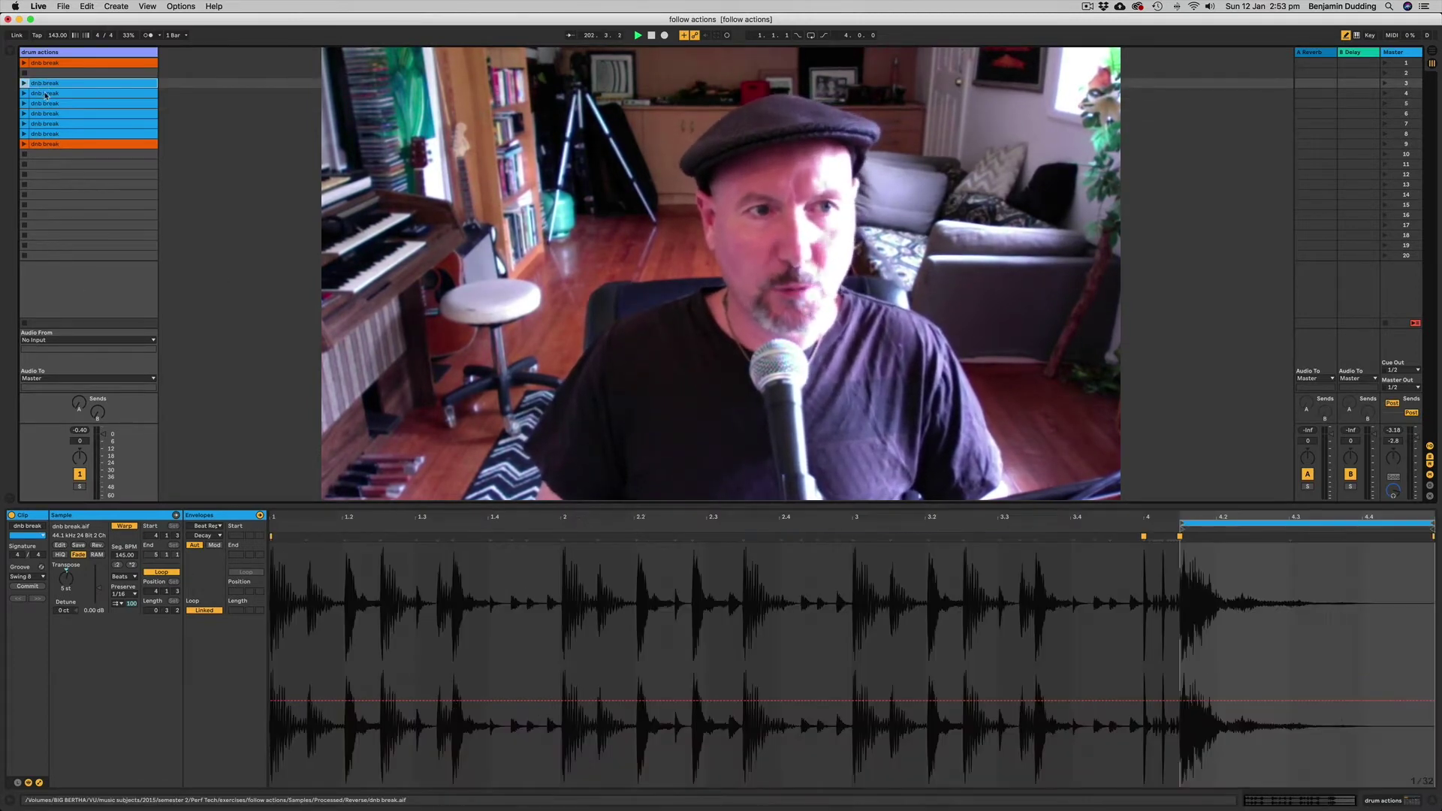
click(45, 94)
click(43, 104)
click(41, 114)
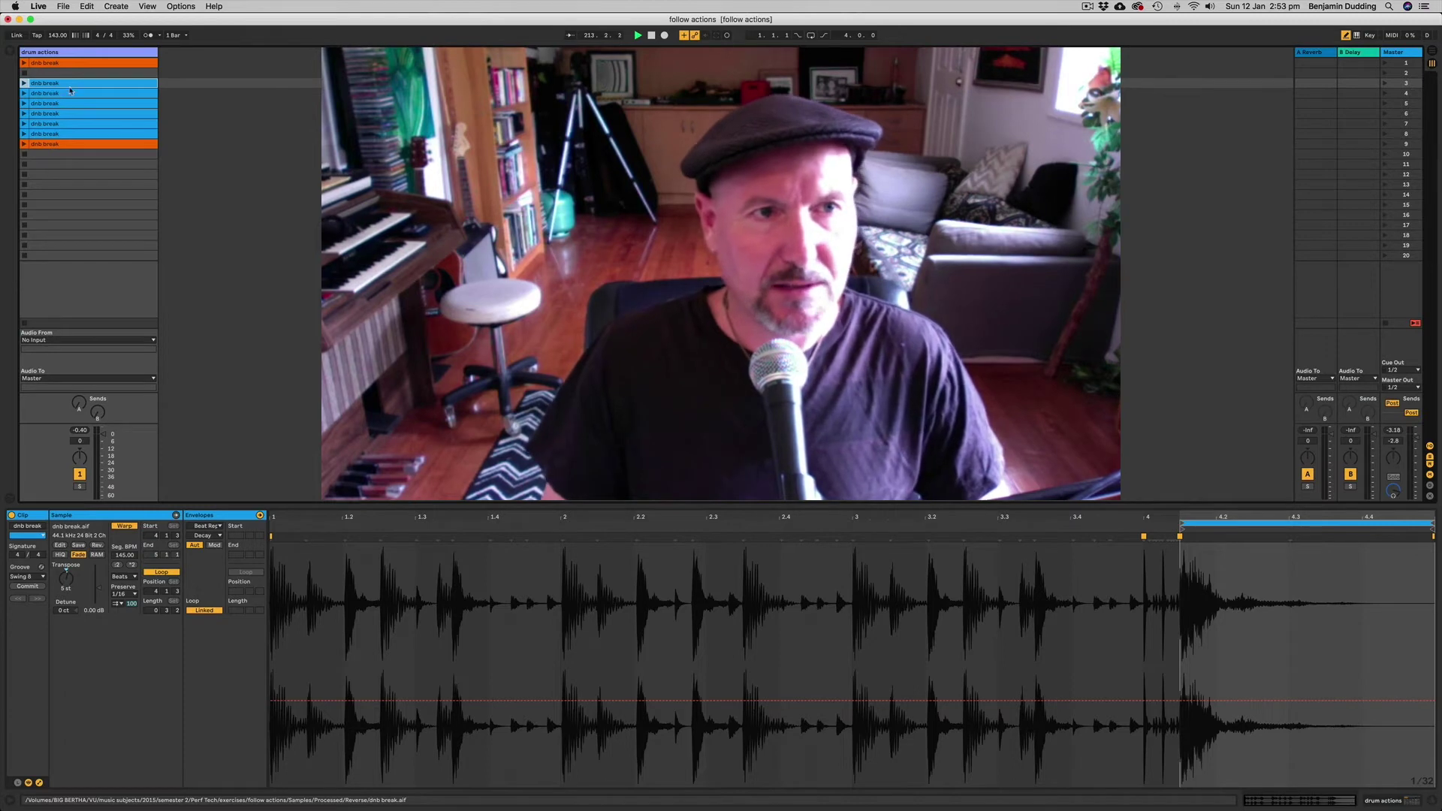
click(51, 93)
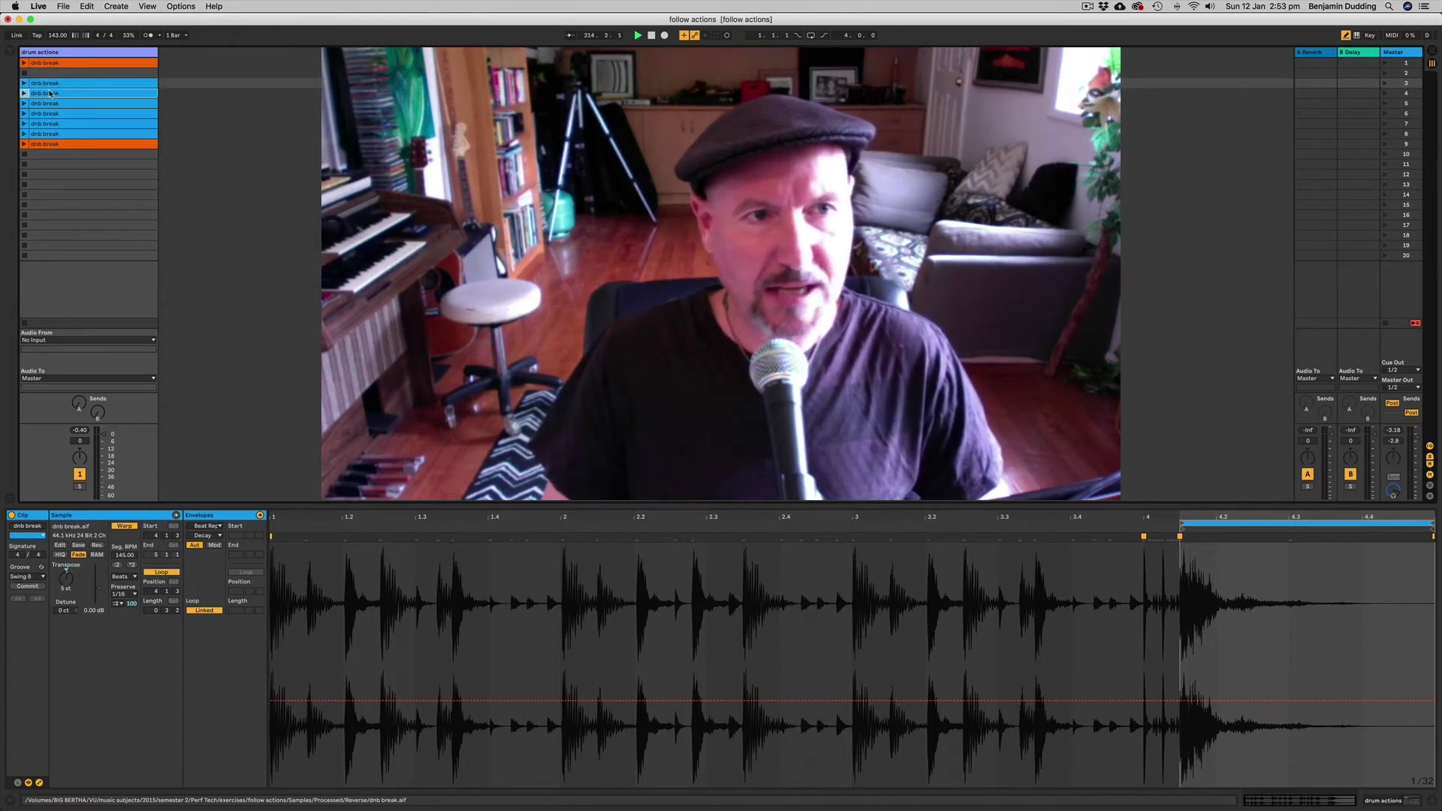
click(52, 103)
click(53, 114)
click(55, 124)
click(103, 144)
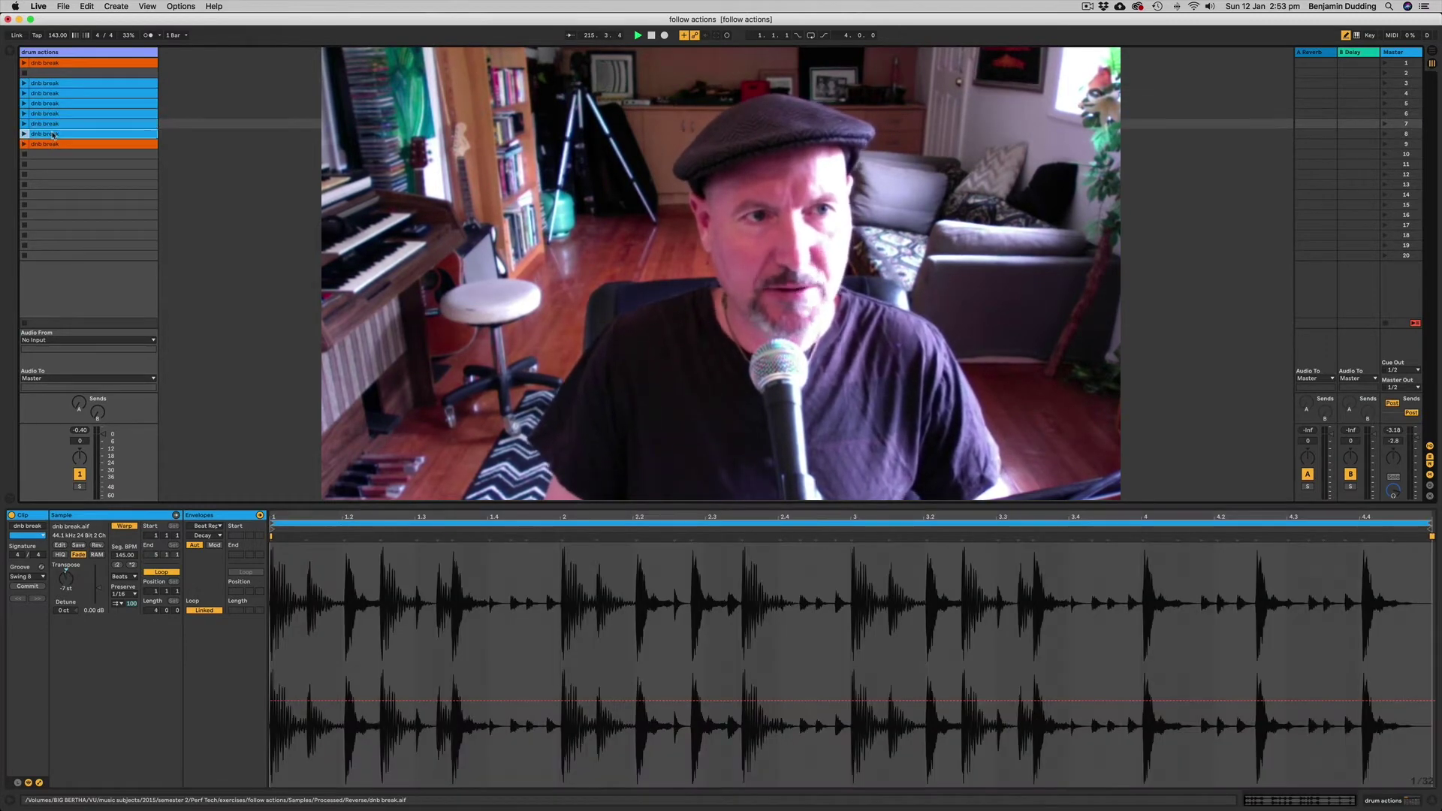
drag(102, 143, 92, 82)
click(221, 96)
Inspect the orange clip in scene 1, the empty slot in scene 2 and the Insert Scene command
click(56, 63)
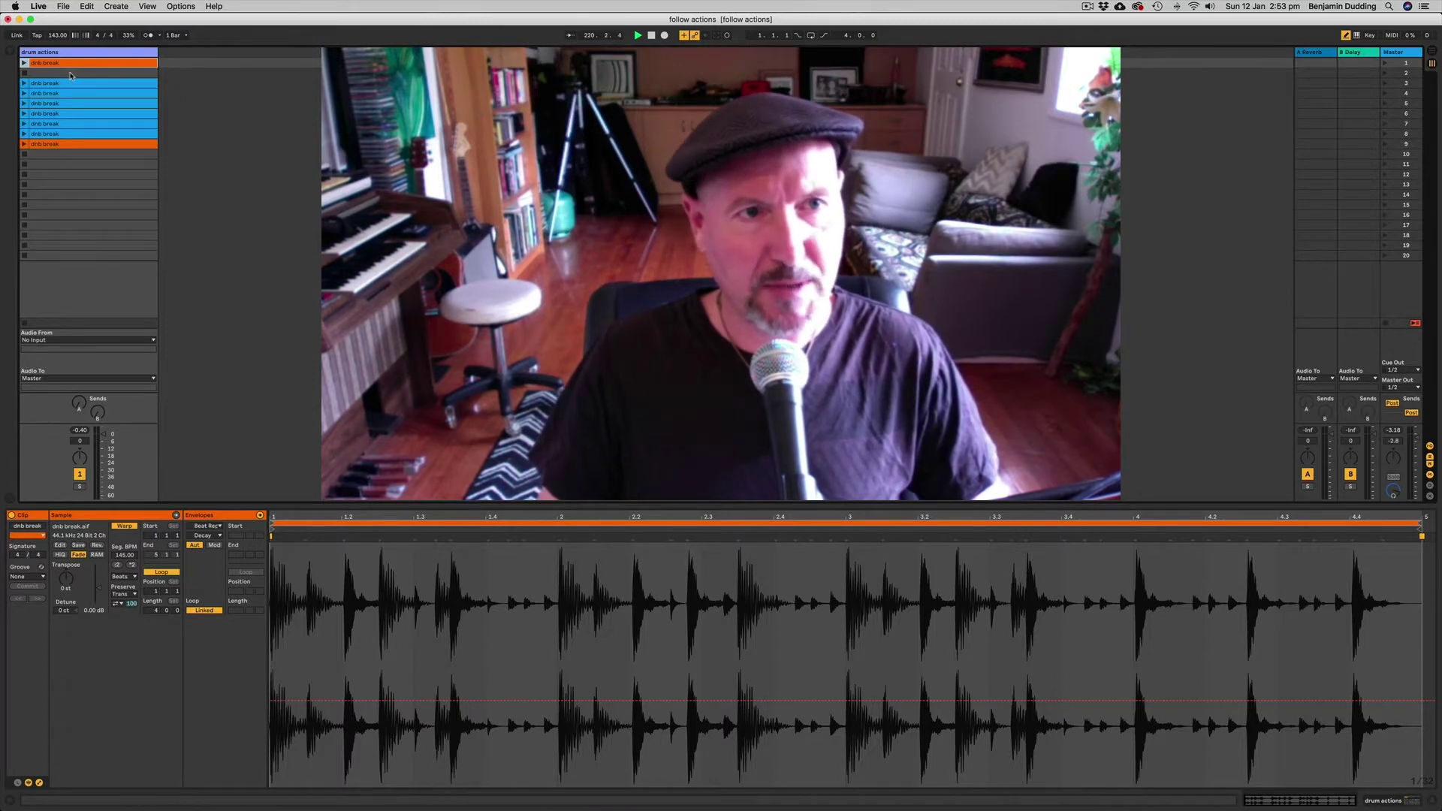
click(69, 74)
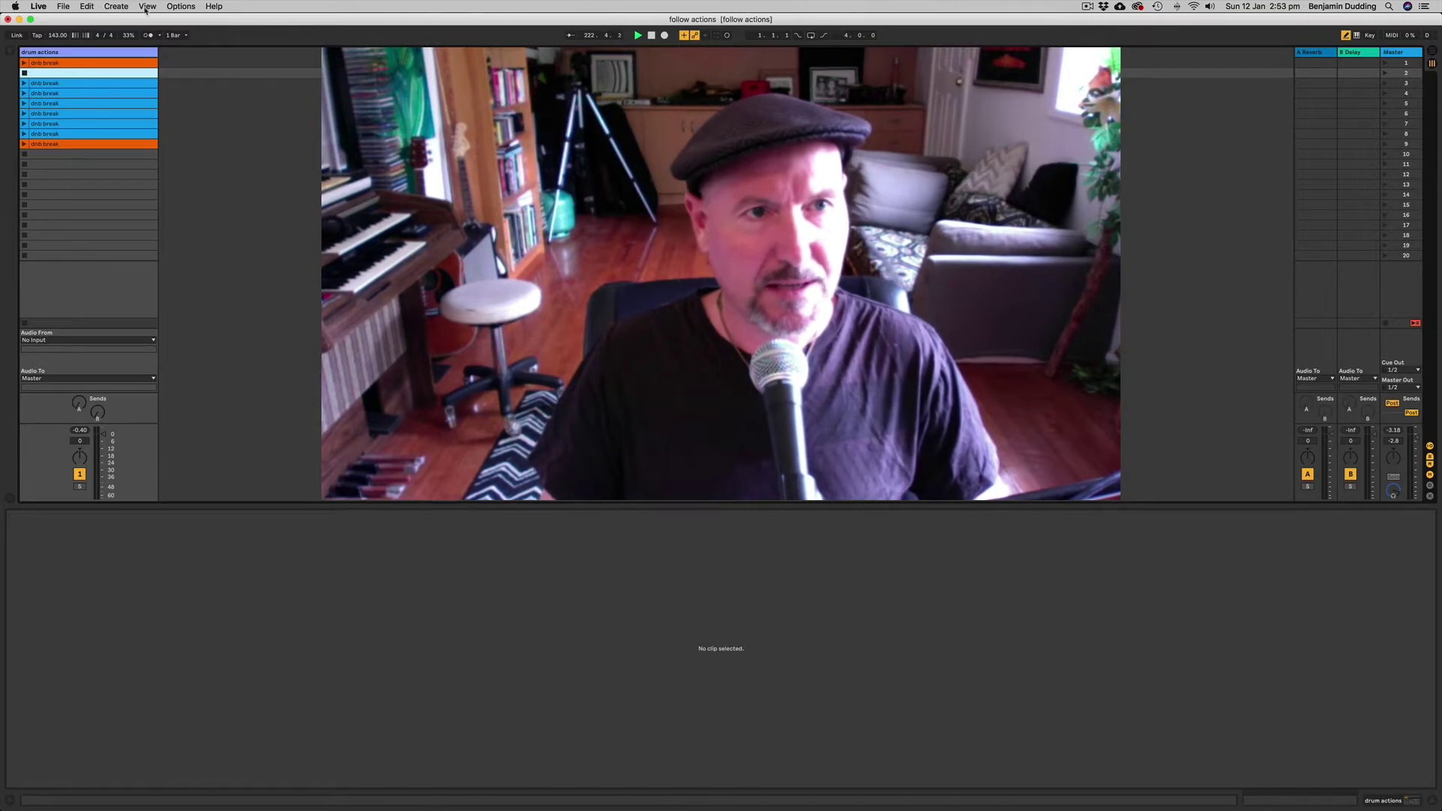
click(116, 7)
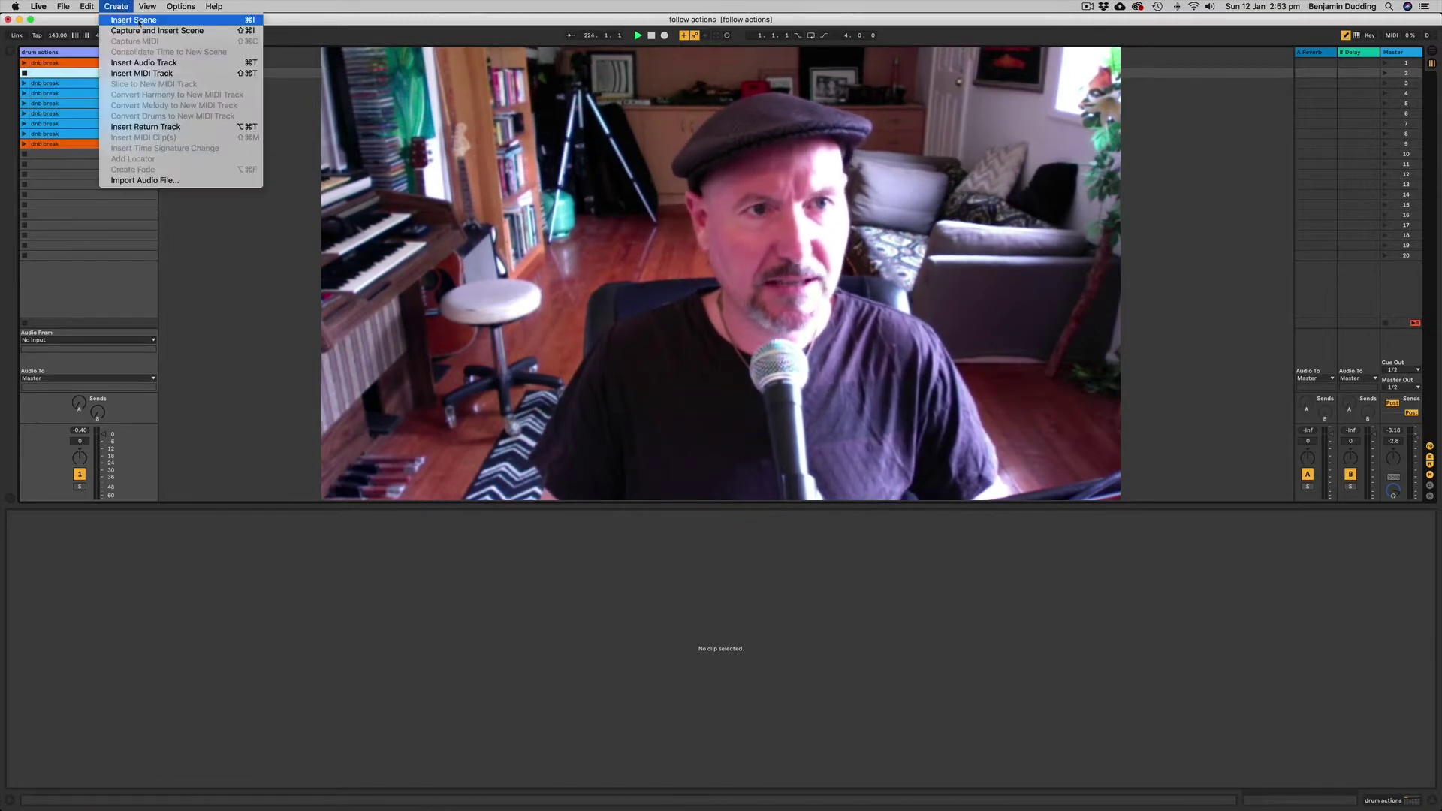
click(87, 73)
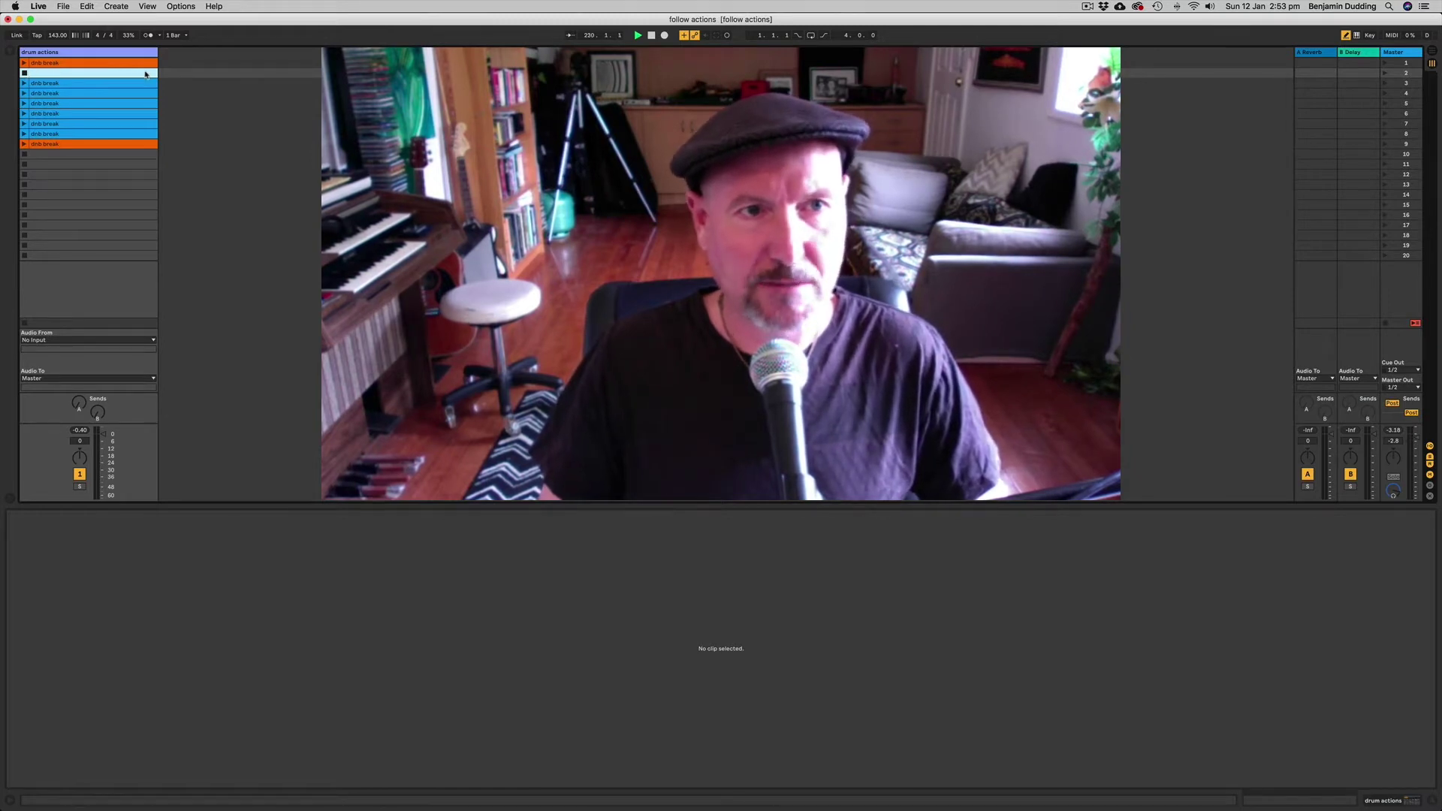
Check the extent of the adjacent clip group from the blue clip in scene 3 to the orange clip in scene 9
click(124, 86)
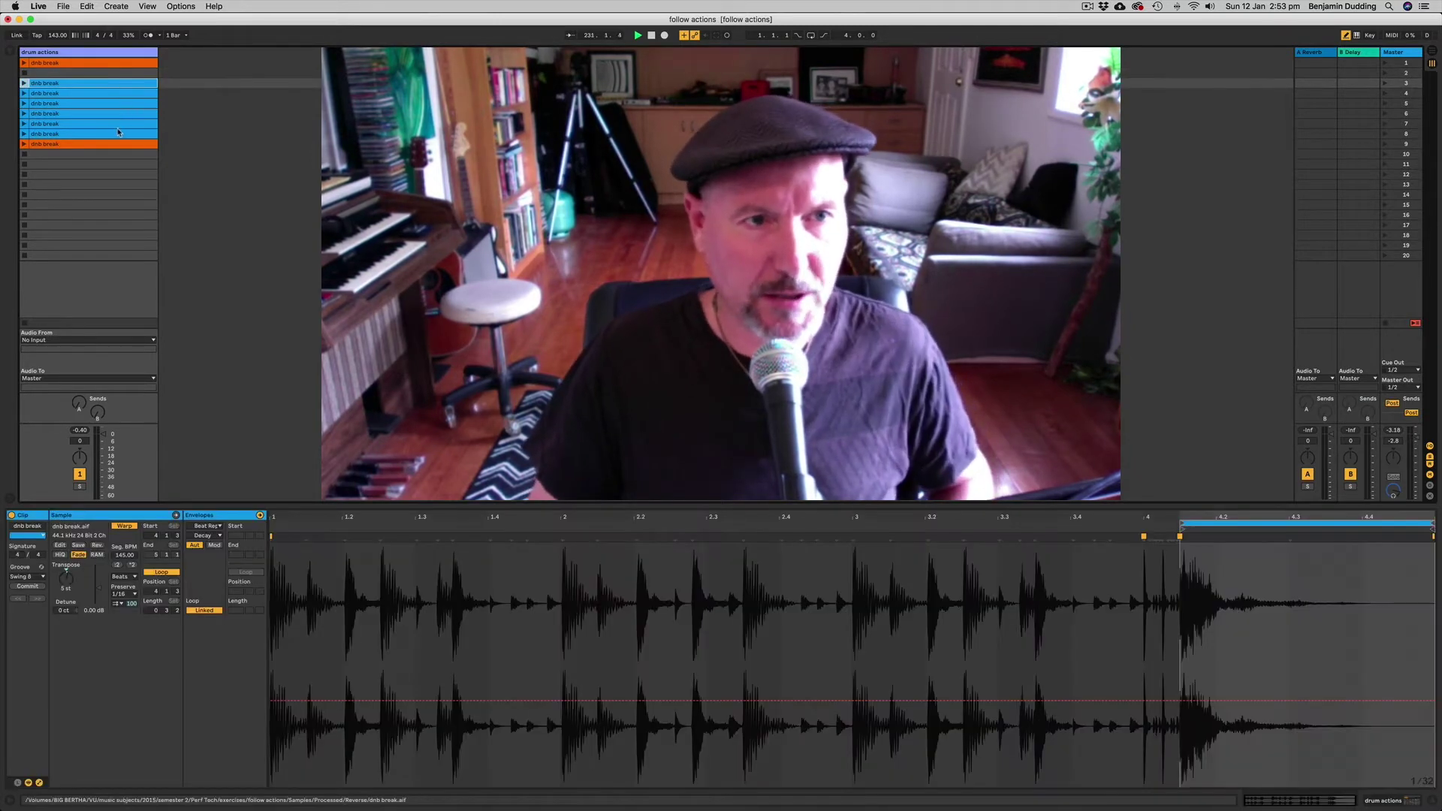
click(118, 144)
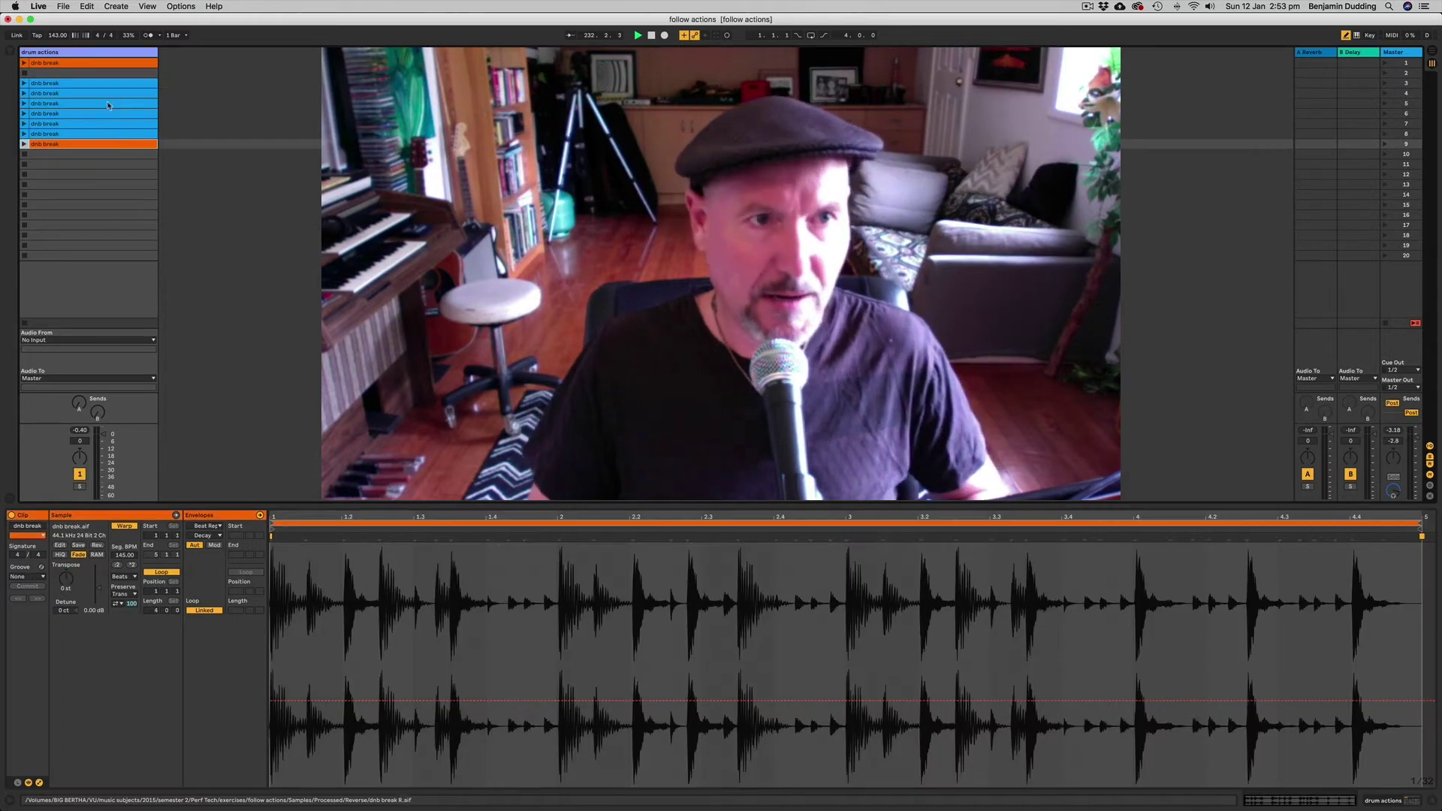
shift+click(102, 91)
click(238, 112)
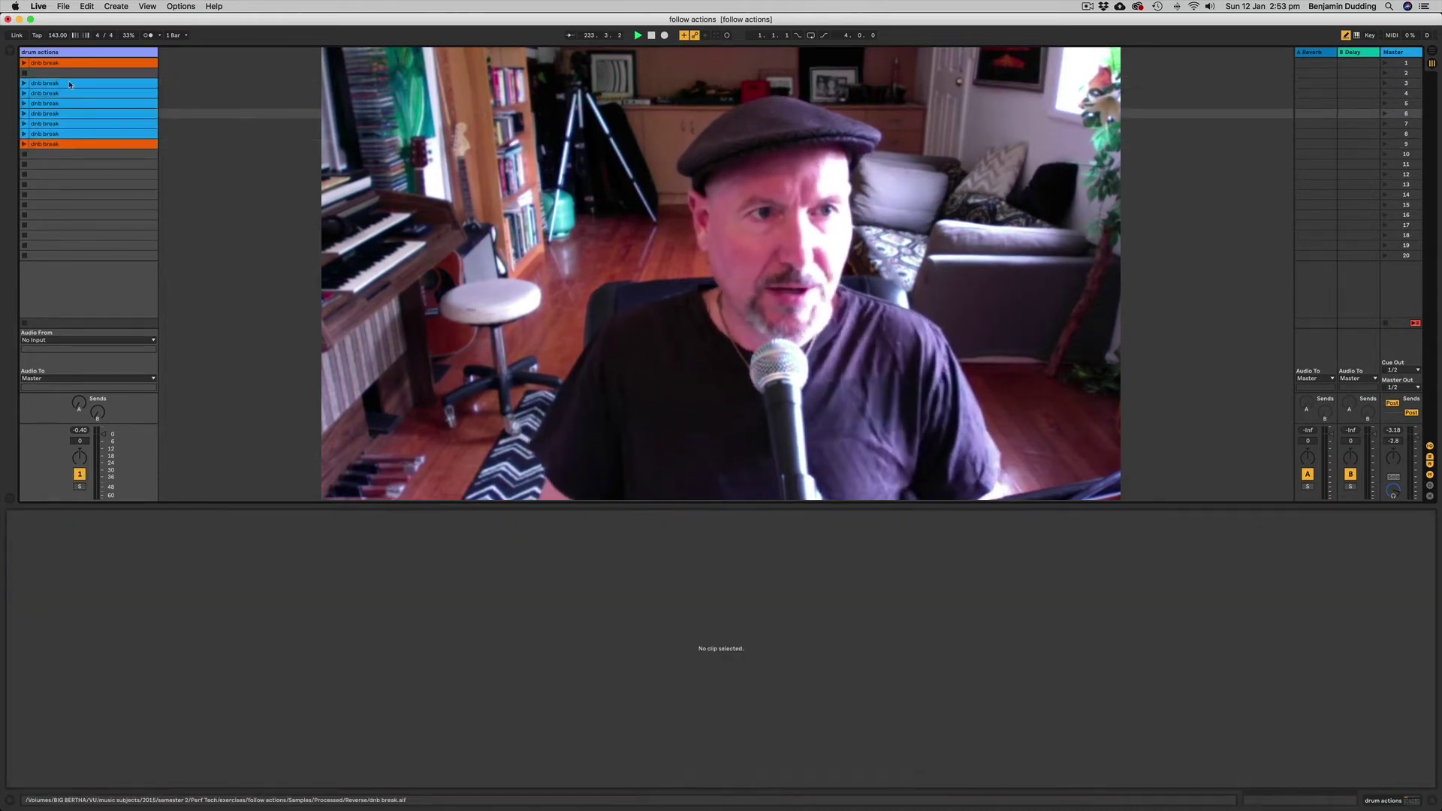
Show the Launch settings for the blue dnb break clip in scene 3
click(38, 86)
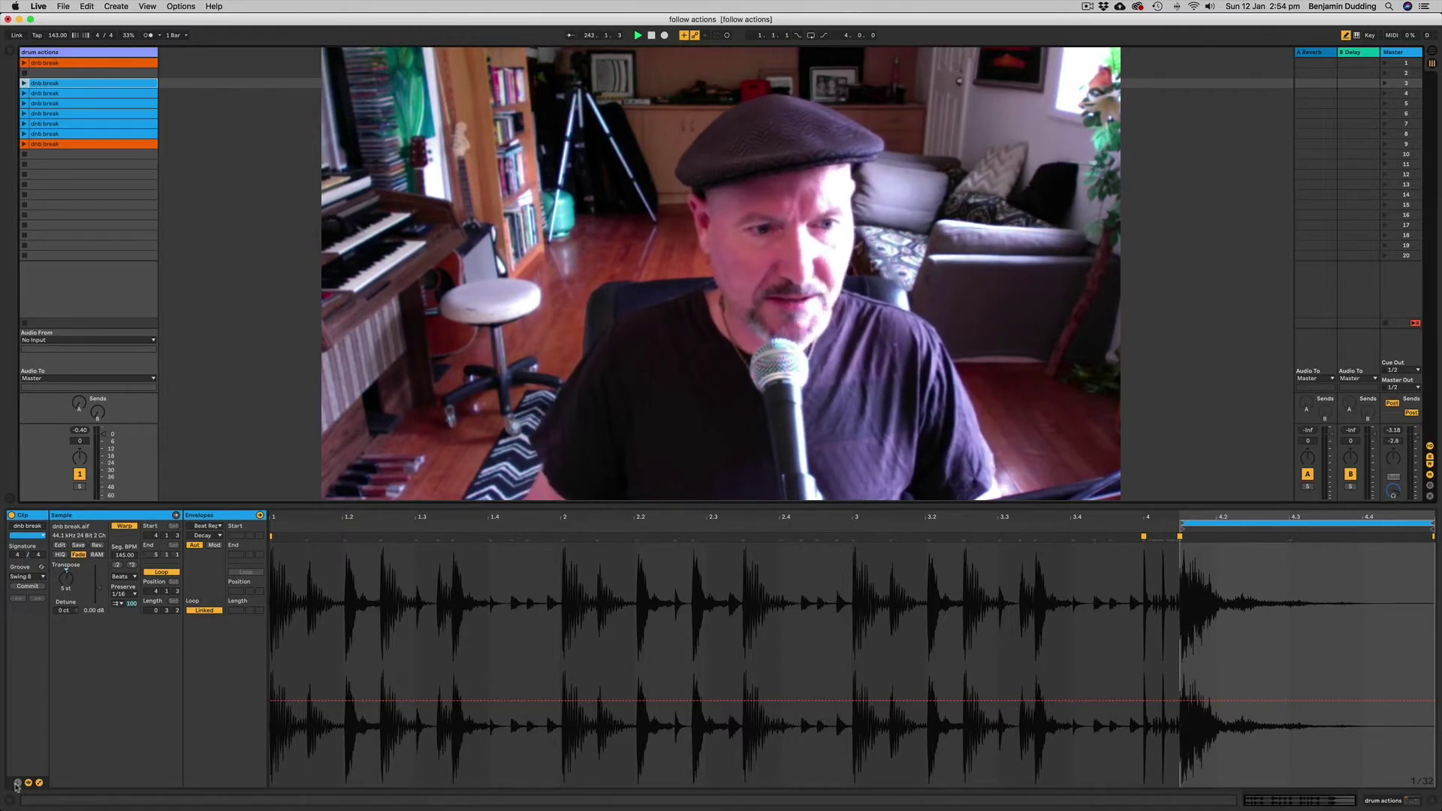
click(17, 782)
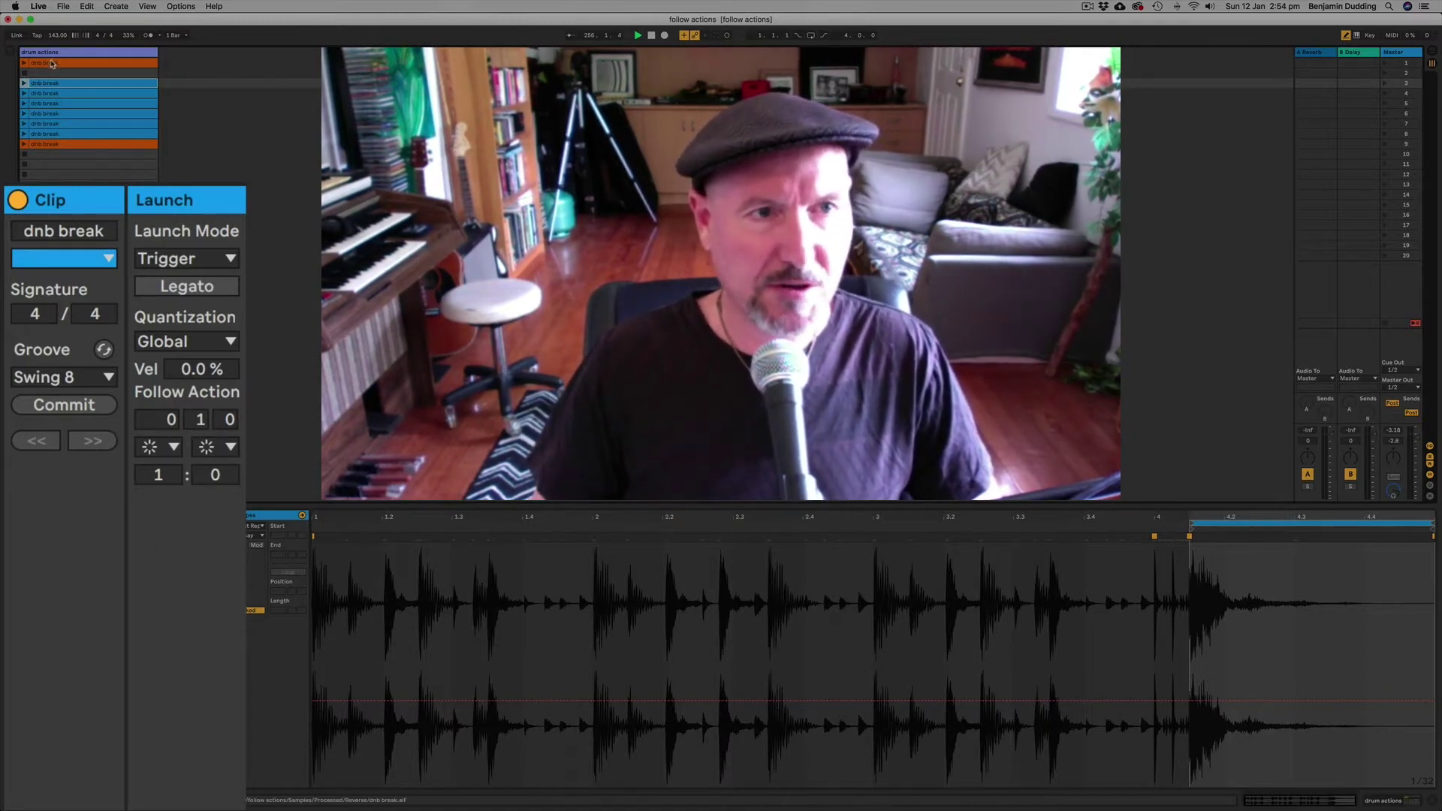
Examine the Follow Action settings and the available actions for the orange clip in scene 1
click(60, 65)
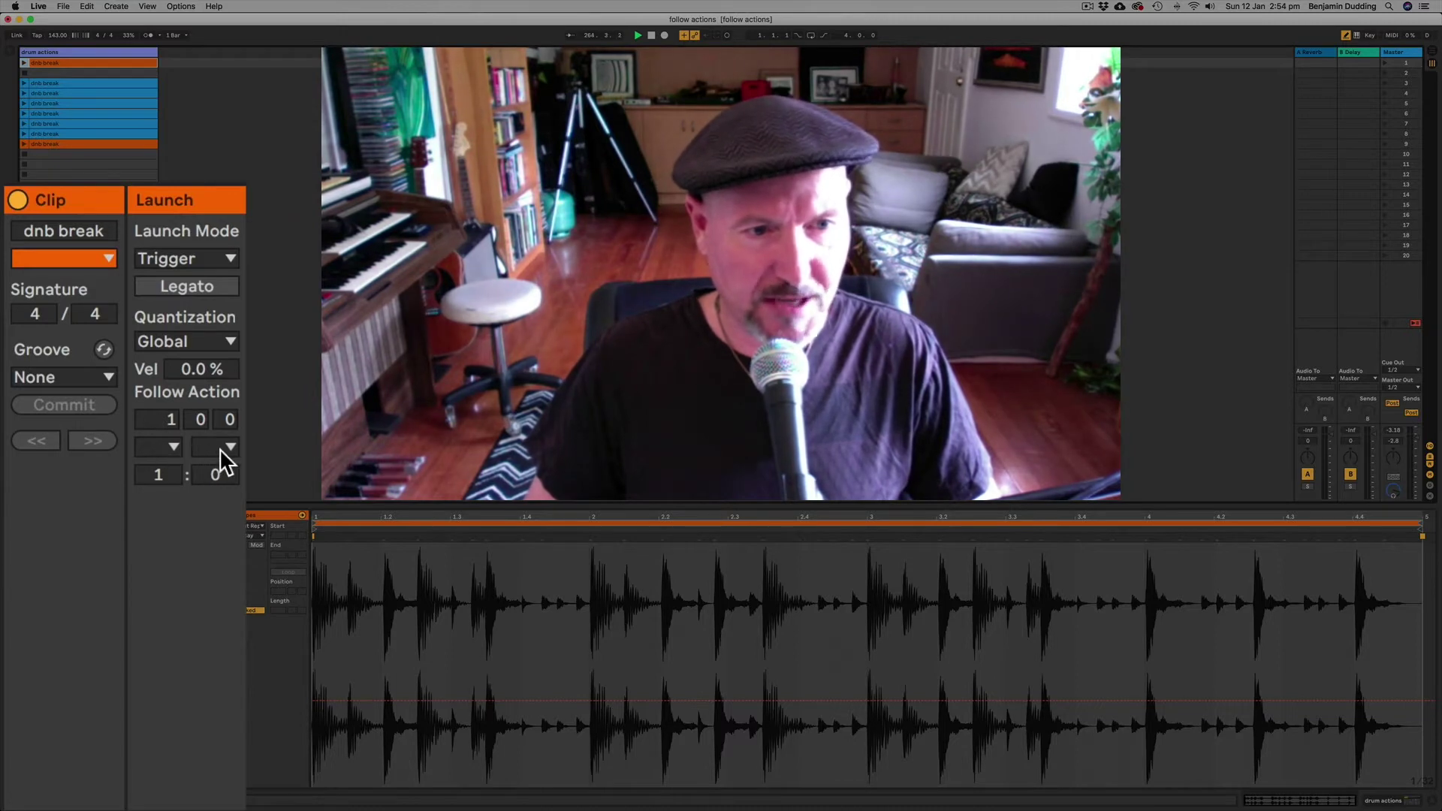
click(169, 446)
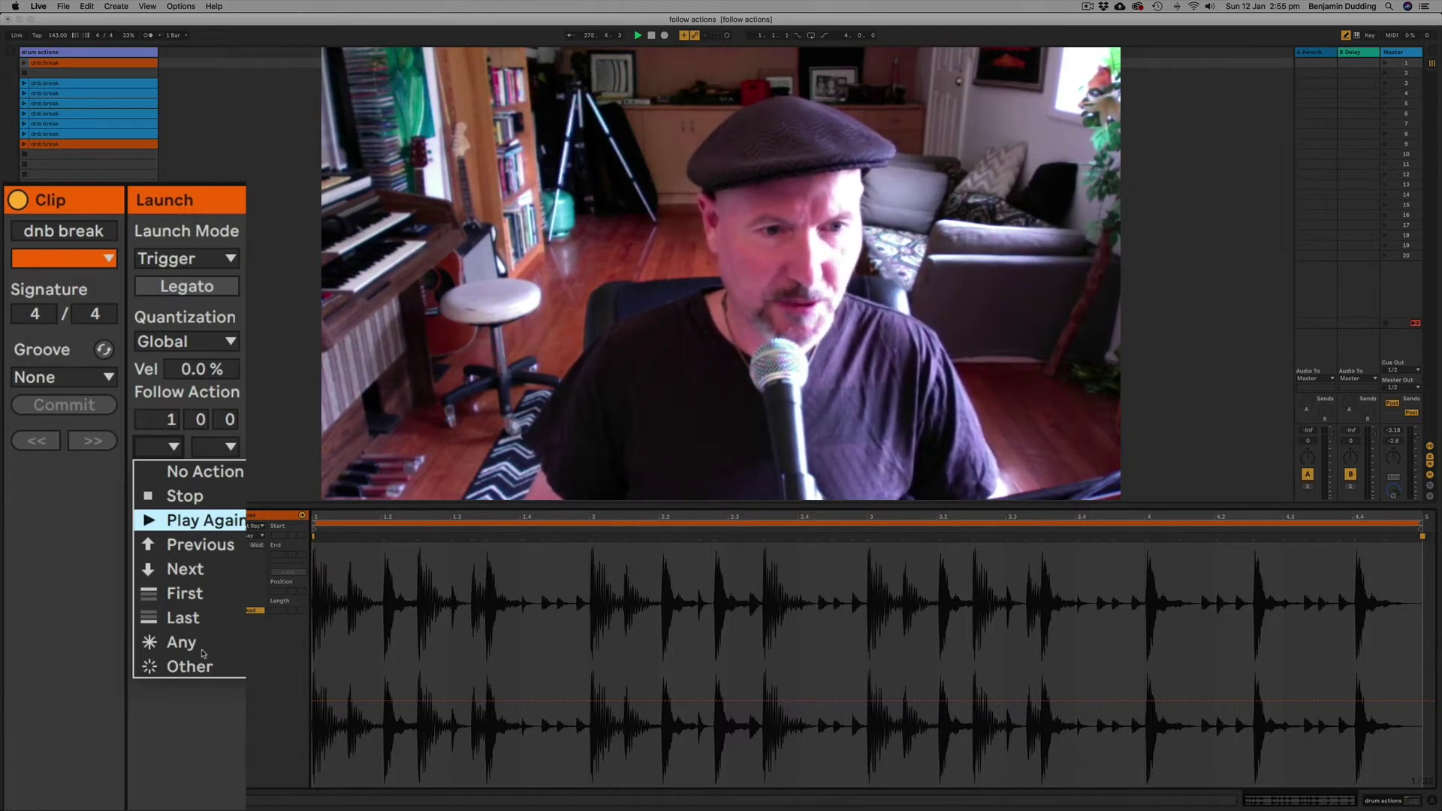
click(207, 518)
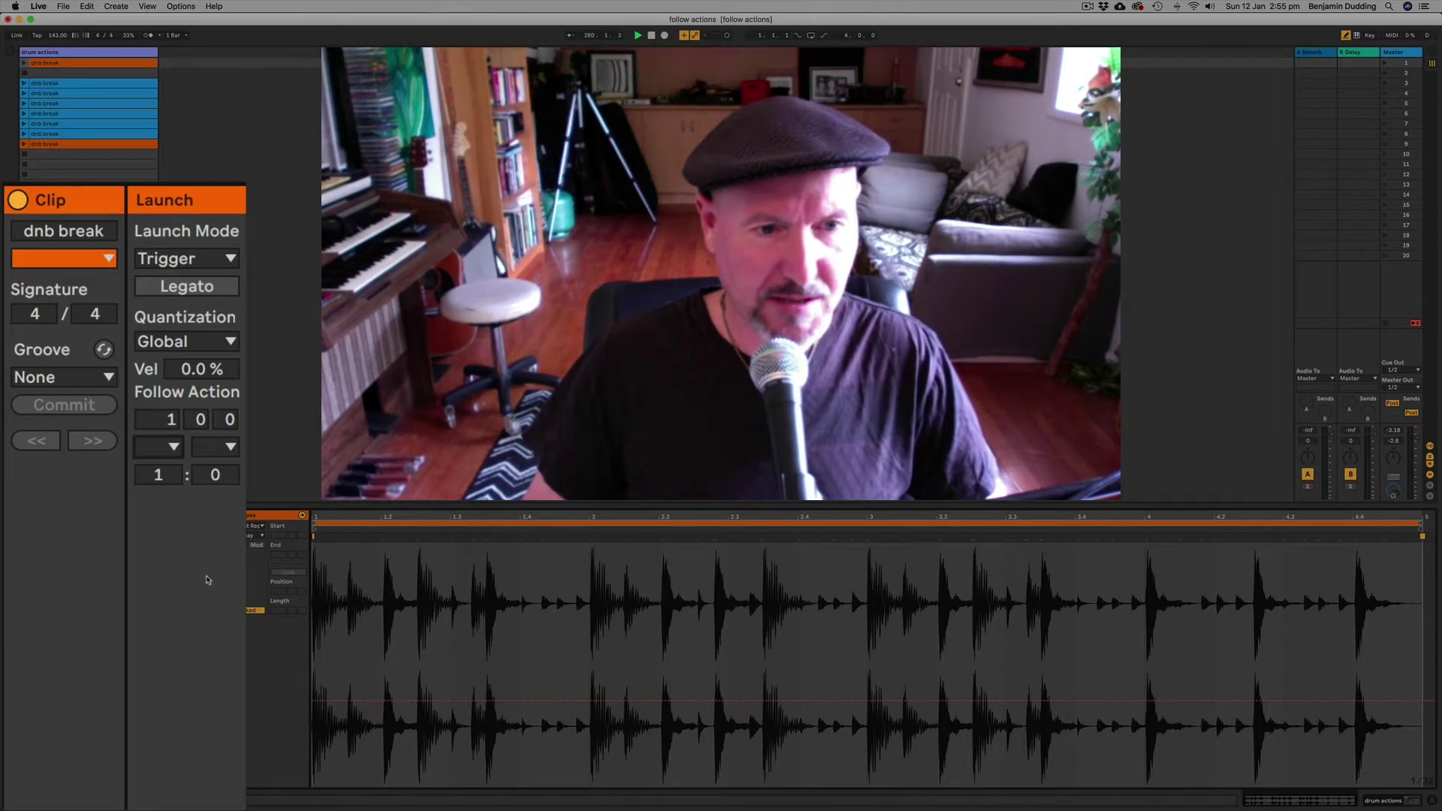
click(170, 447)
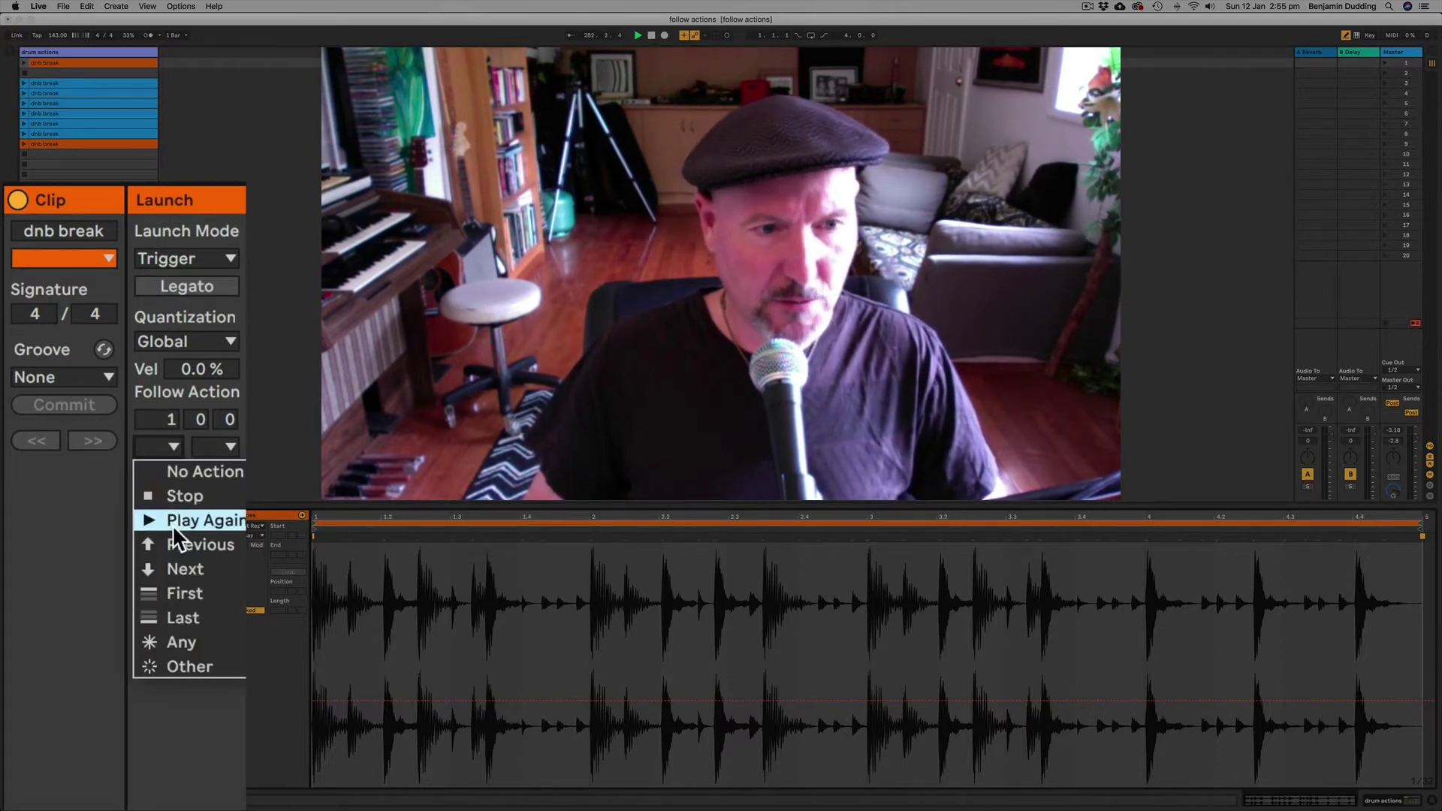
click(233, 569)
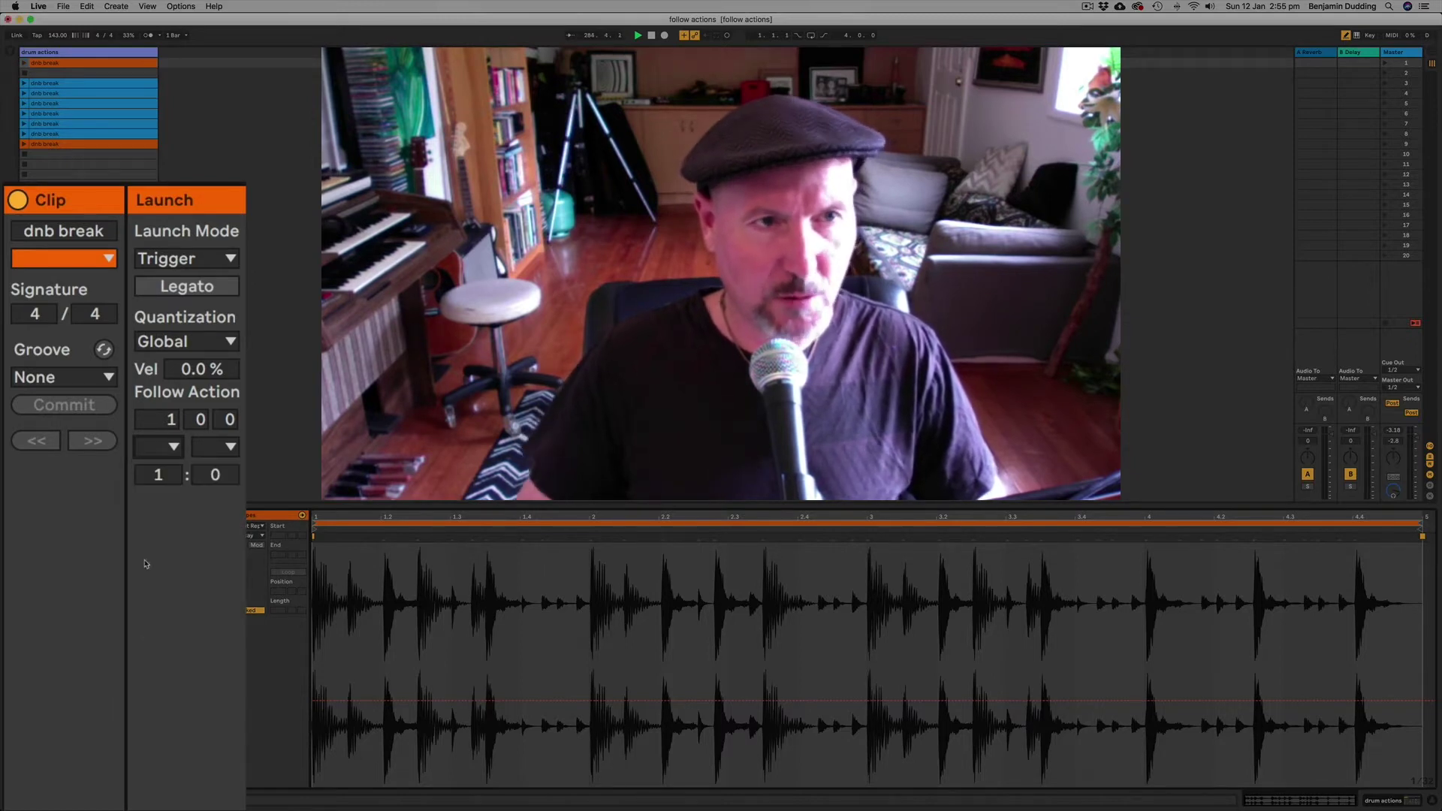
Compare the Follow Action times and actions of the grouped clips in scenes 3 to 9
click(82, 94)
click(81, 104)
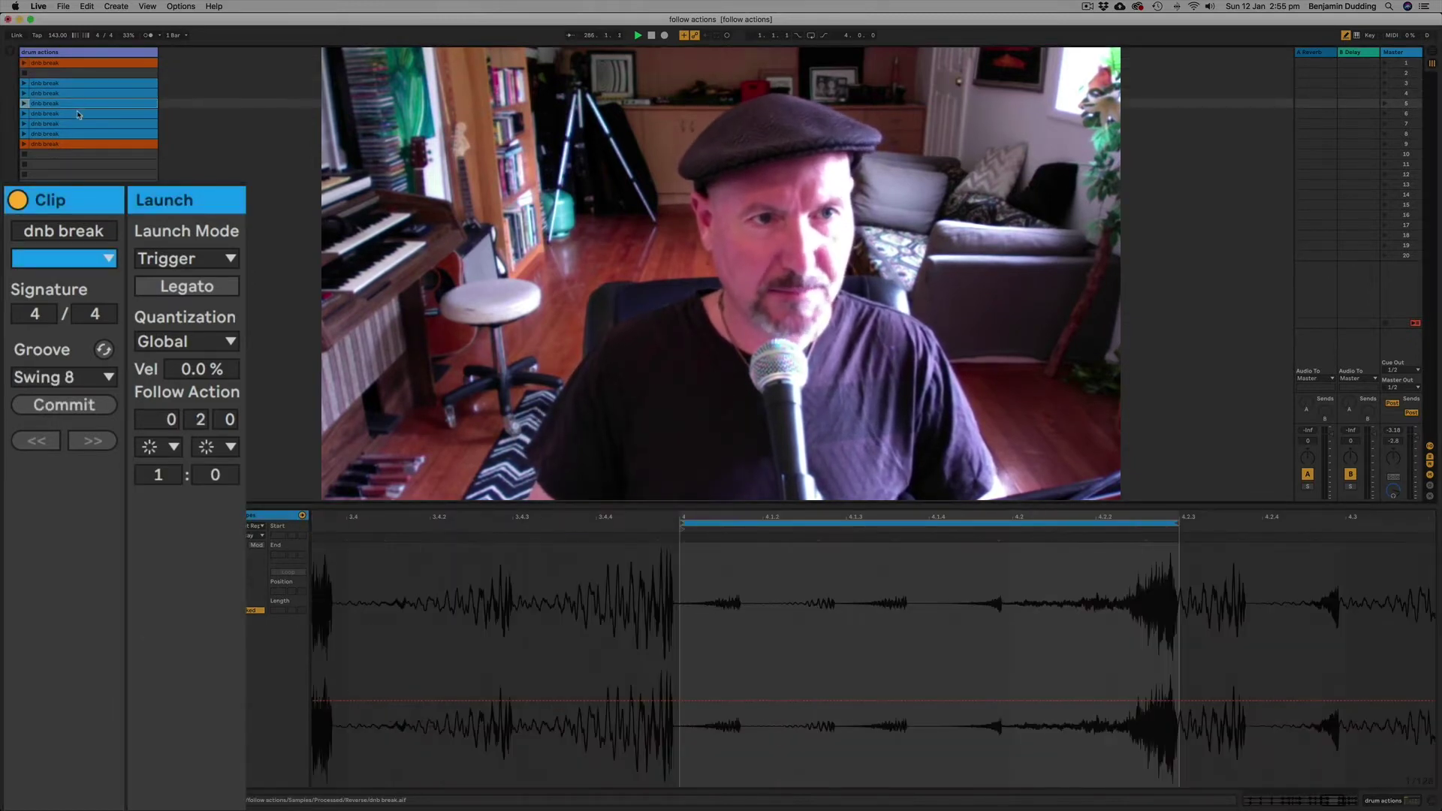
click(79, 115)
click(77, 124)
click(76, 134)
click(74, 143)
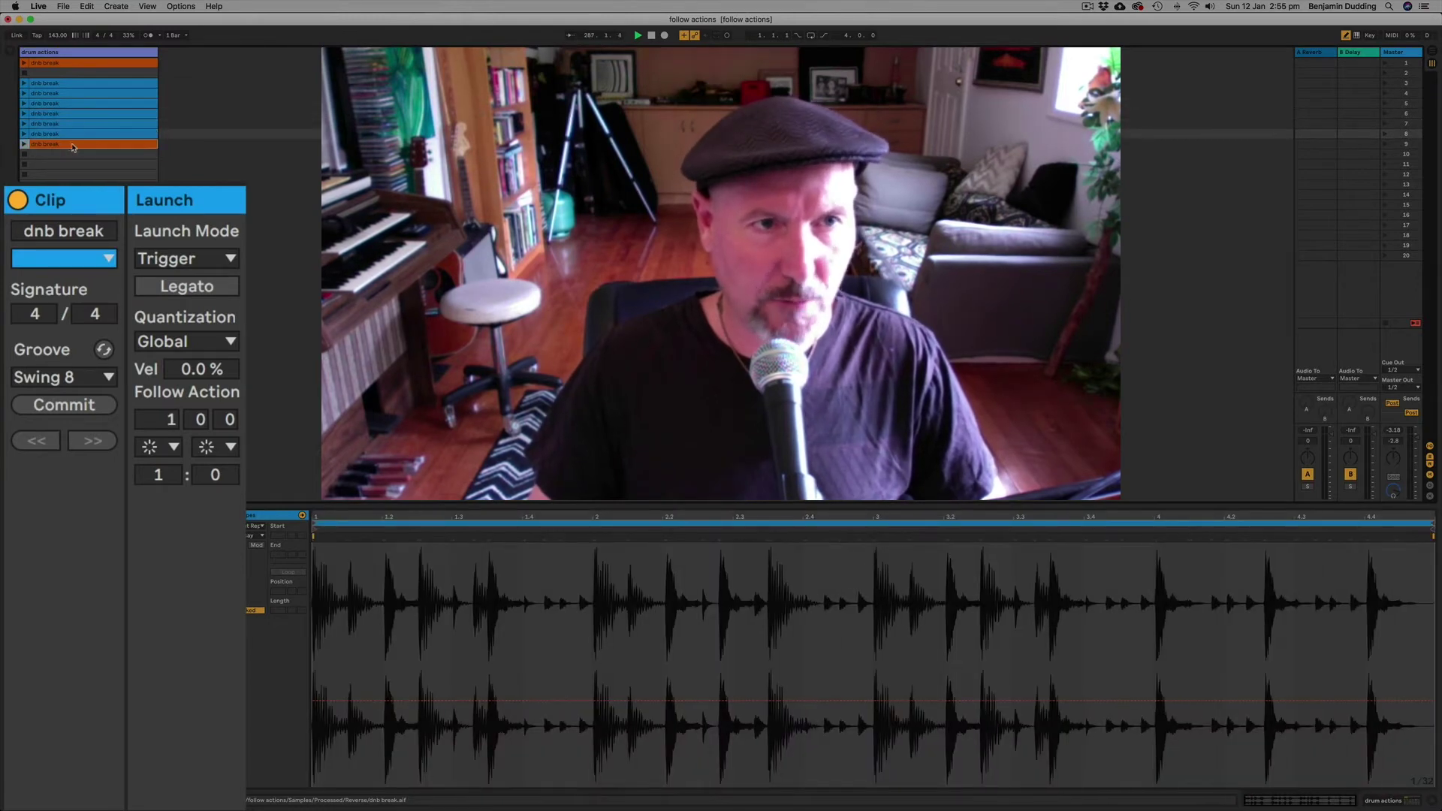
click(76, 84)
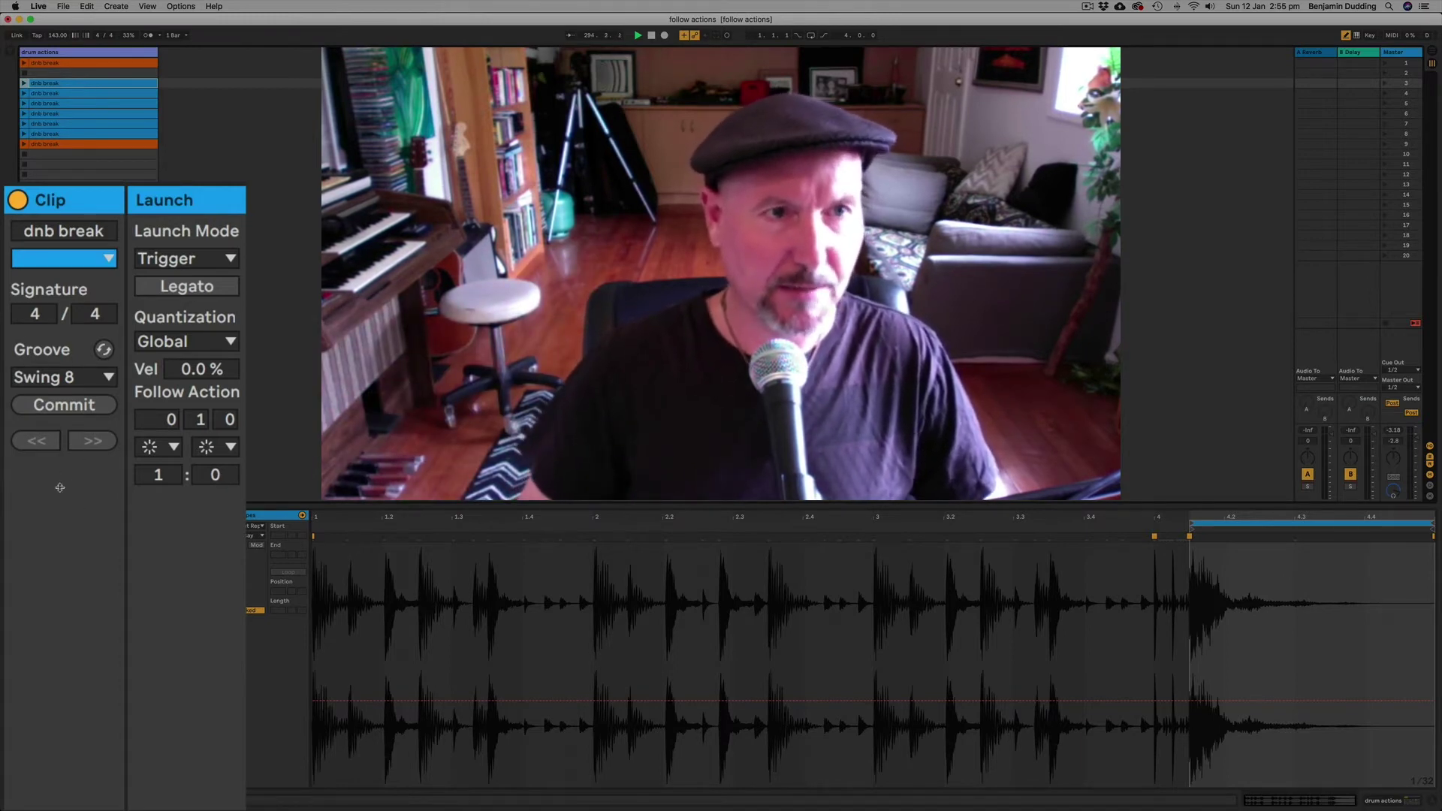
Revisit the scene 1 clip's Follow Action choices and look at the First and Last options
click(67, 63)
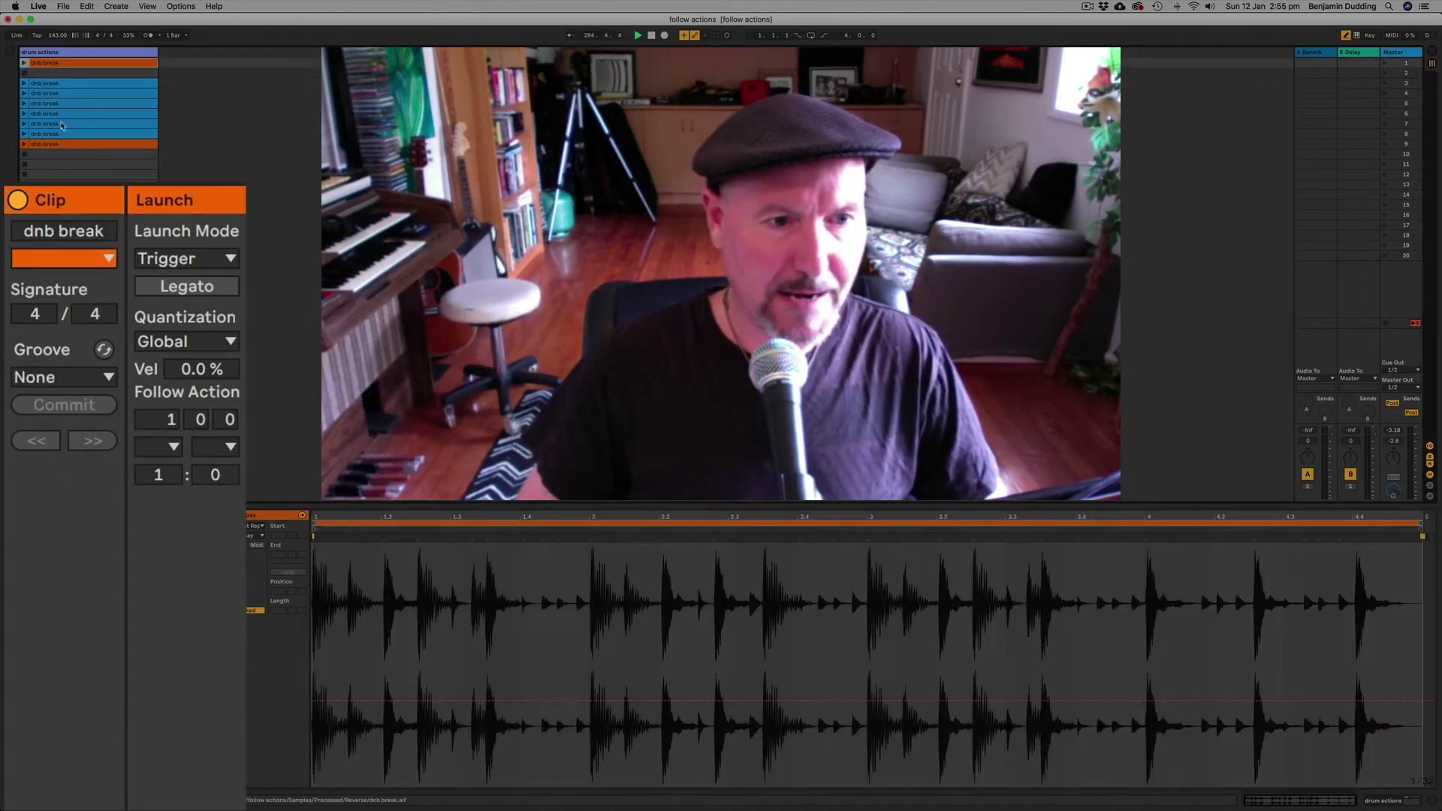
click(177, 444)
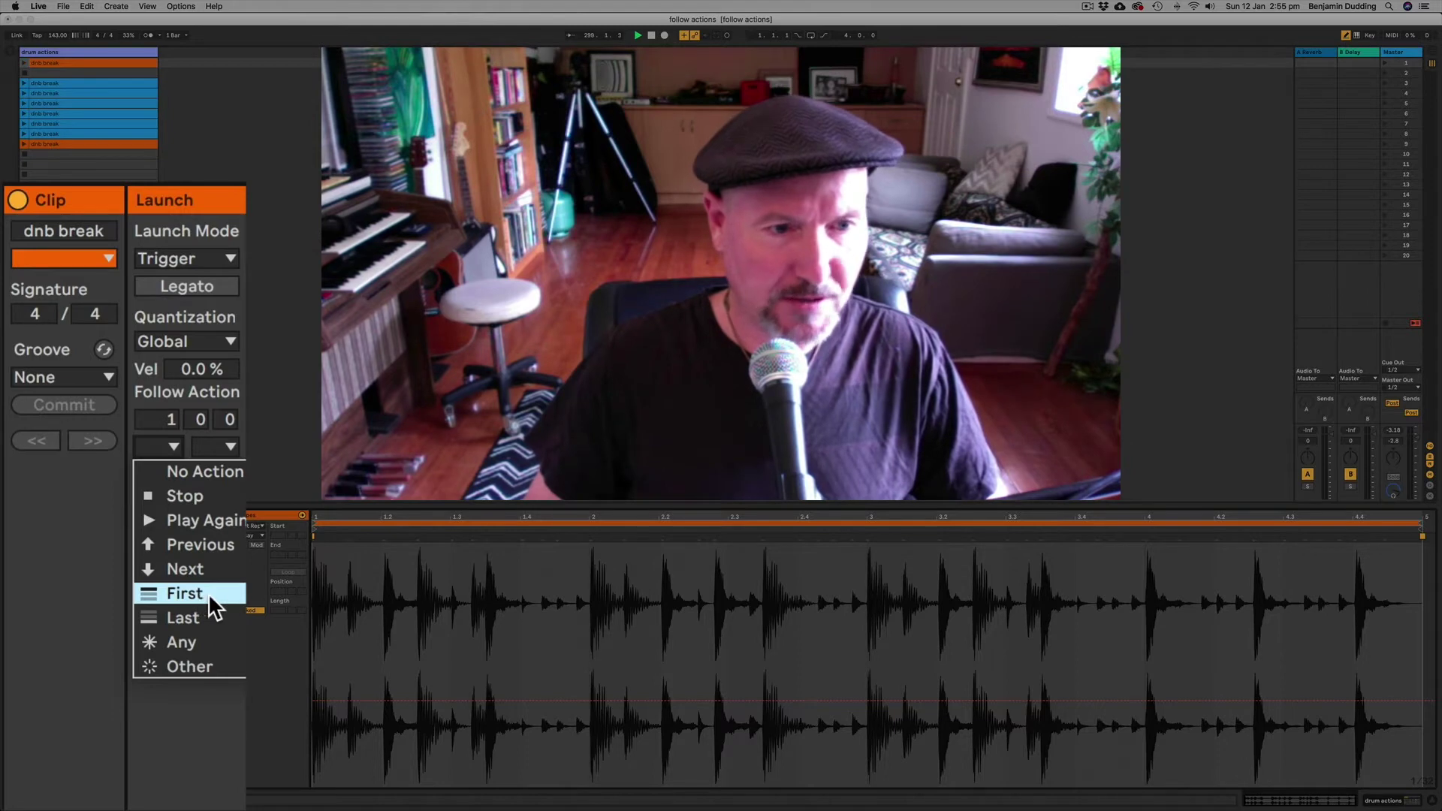
click(75, 90)
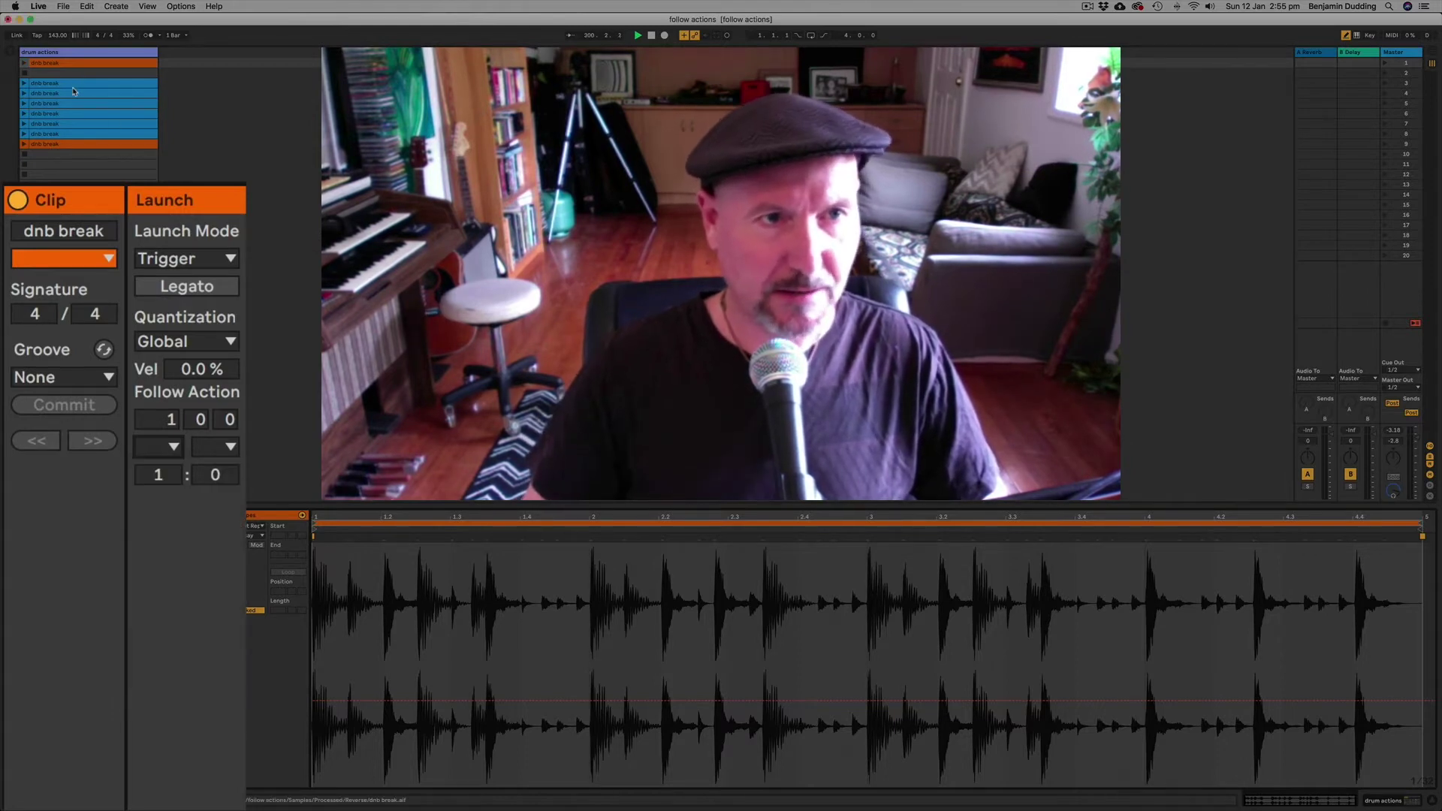
Review the launch settings of each blue clip from scene 3 to scene 8 in order
click(69, 84)
click(69, 94)
click(69, 103)
click(69, 114)
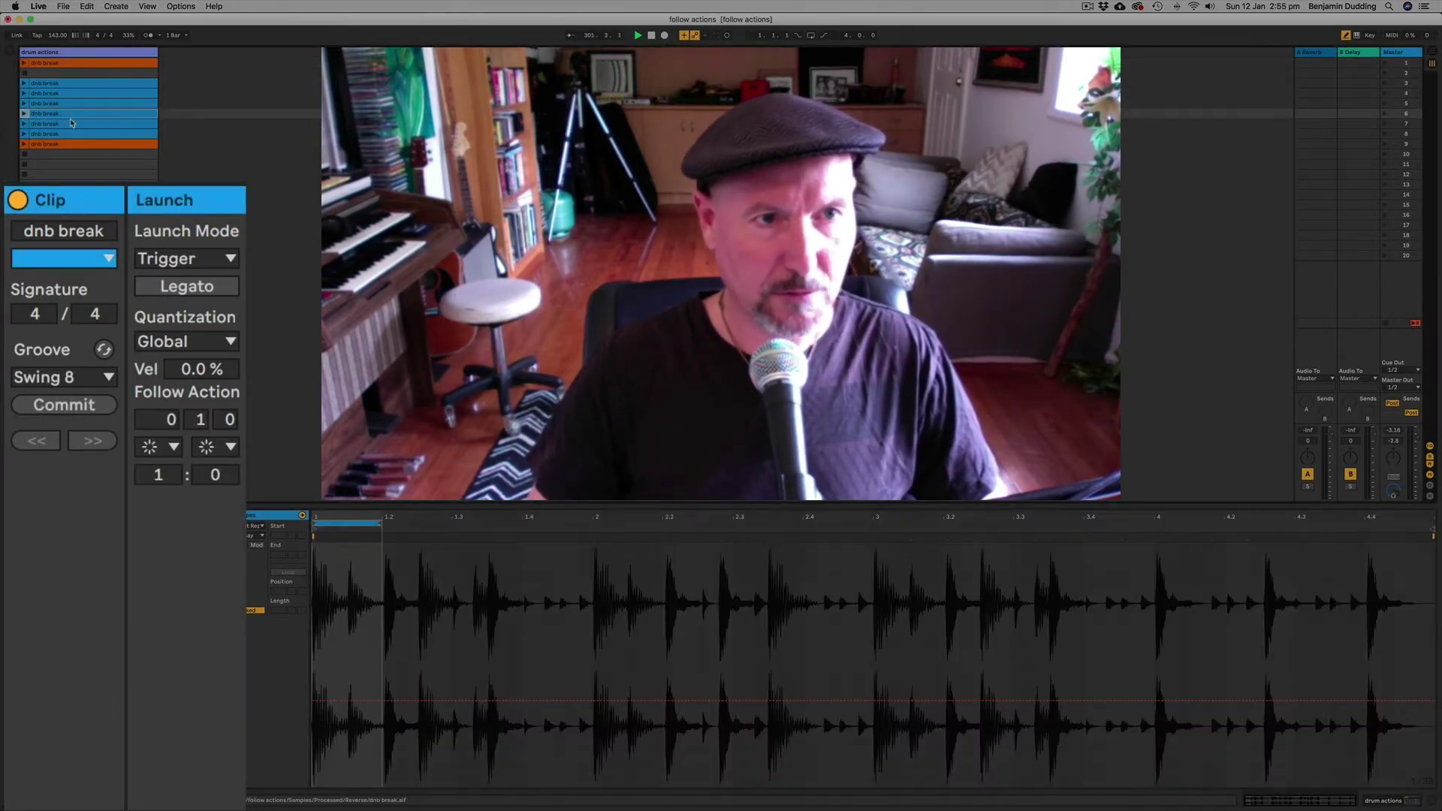
click(70, 123)
click(70, 134)
Examine the first Follow Action choices for the orange clip in scene 9, including Any and Other
click(71, 144)
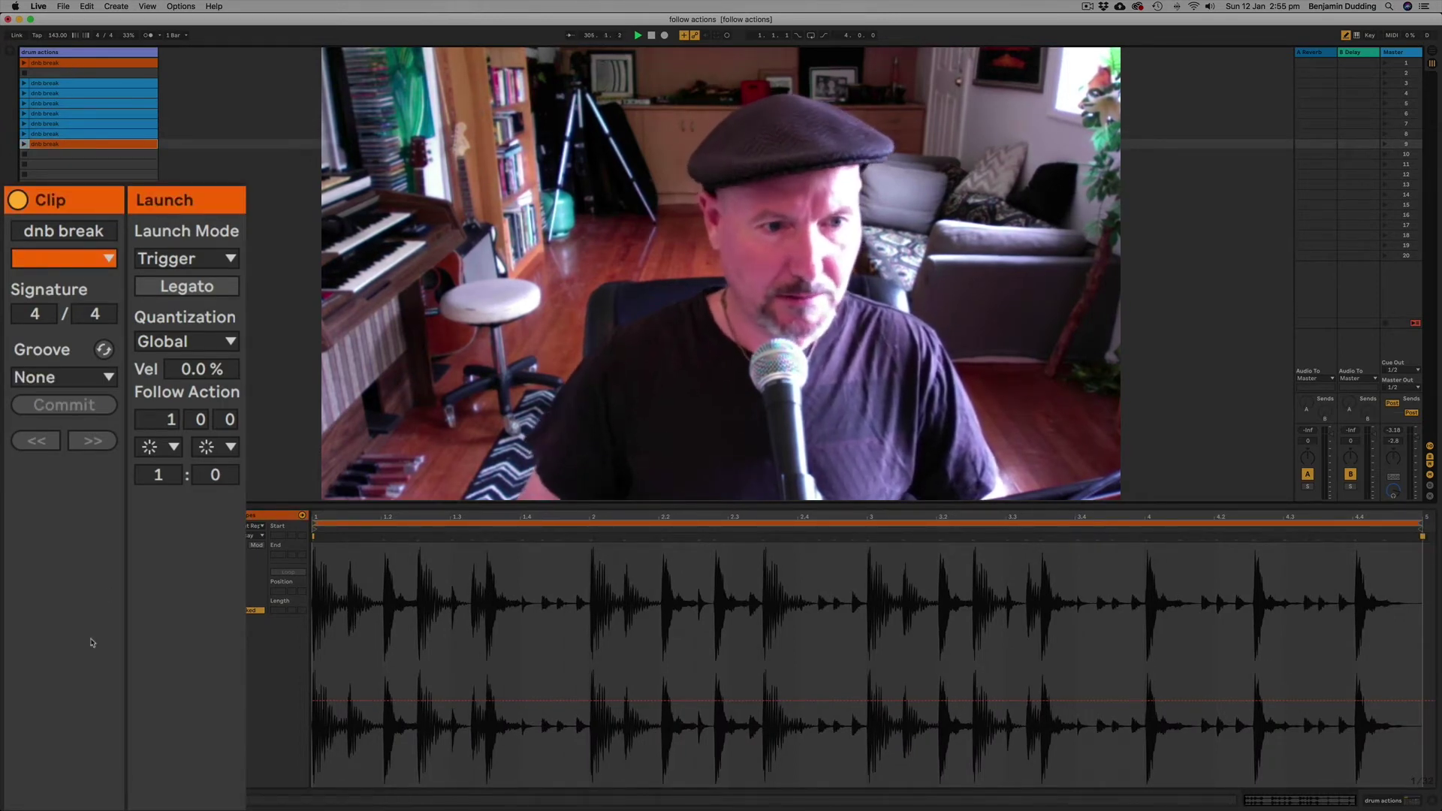
click(172, 450)
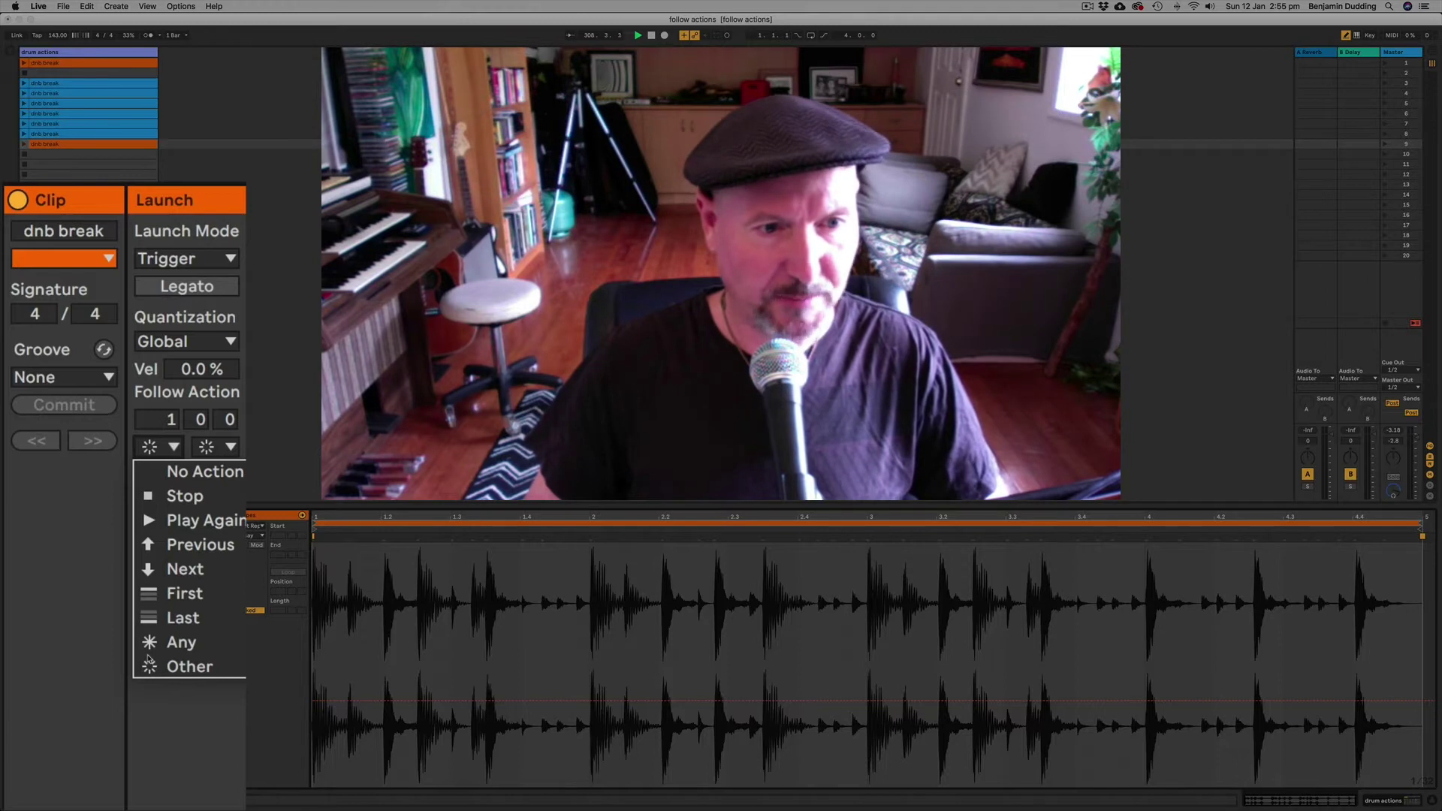
click(148, 658)
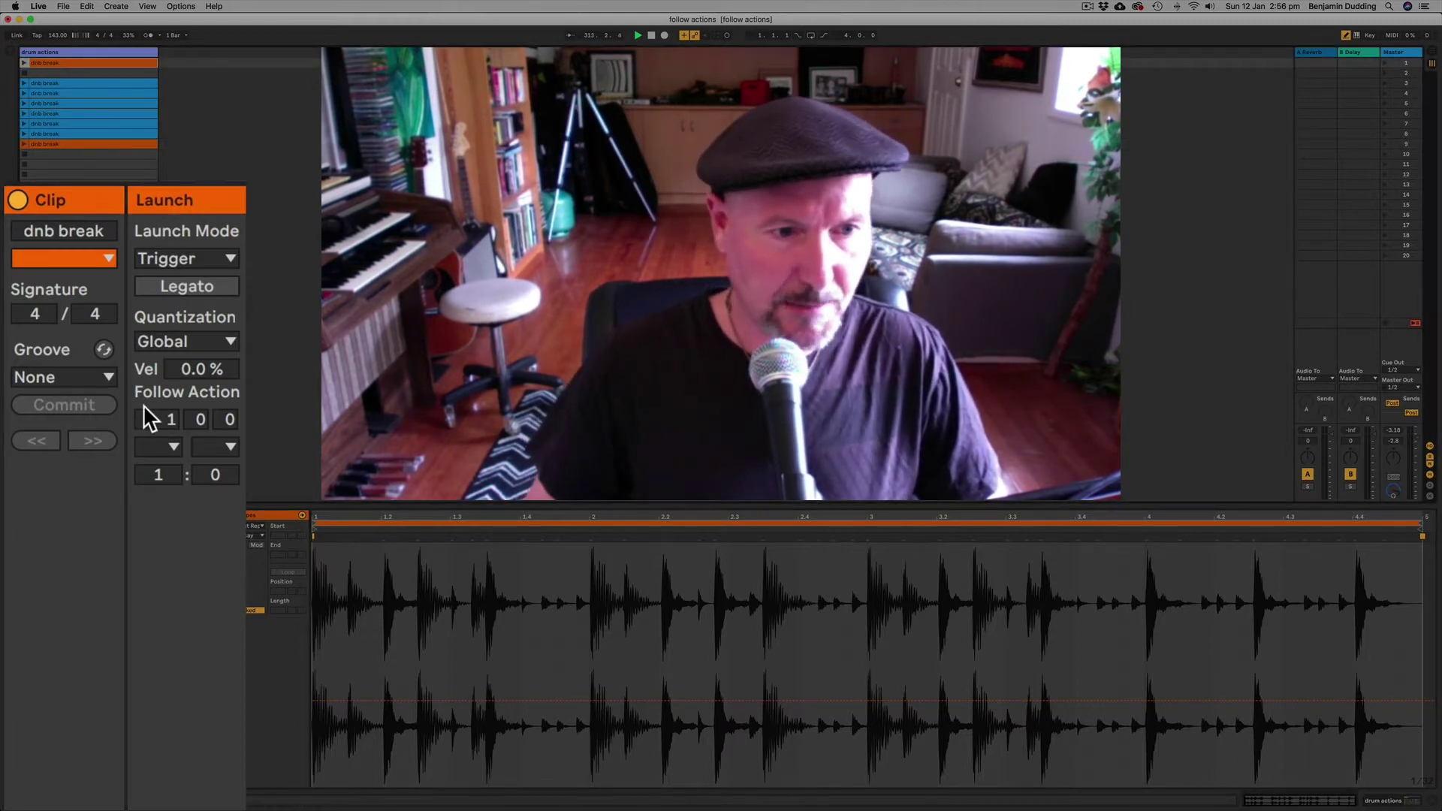
Look over the first Follow Action choices of the orange clip in scene 9 once more, down to Other
click(168, 448)
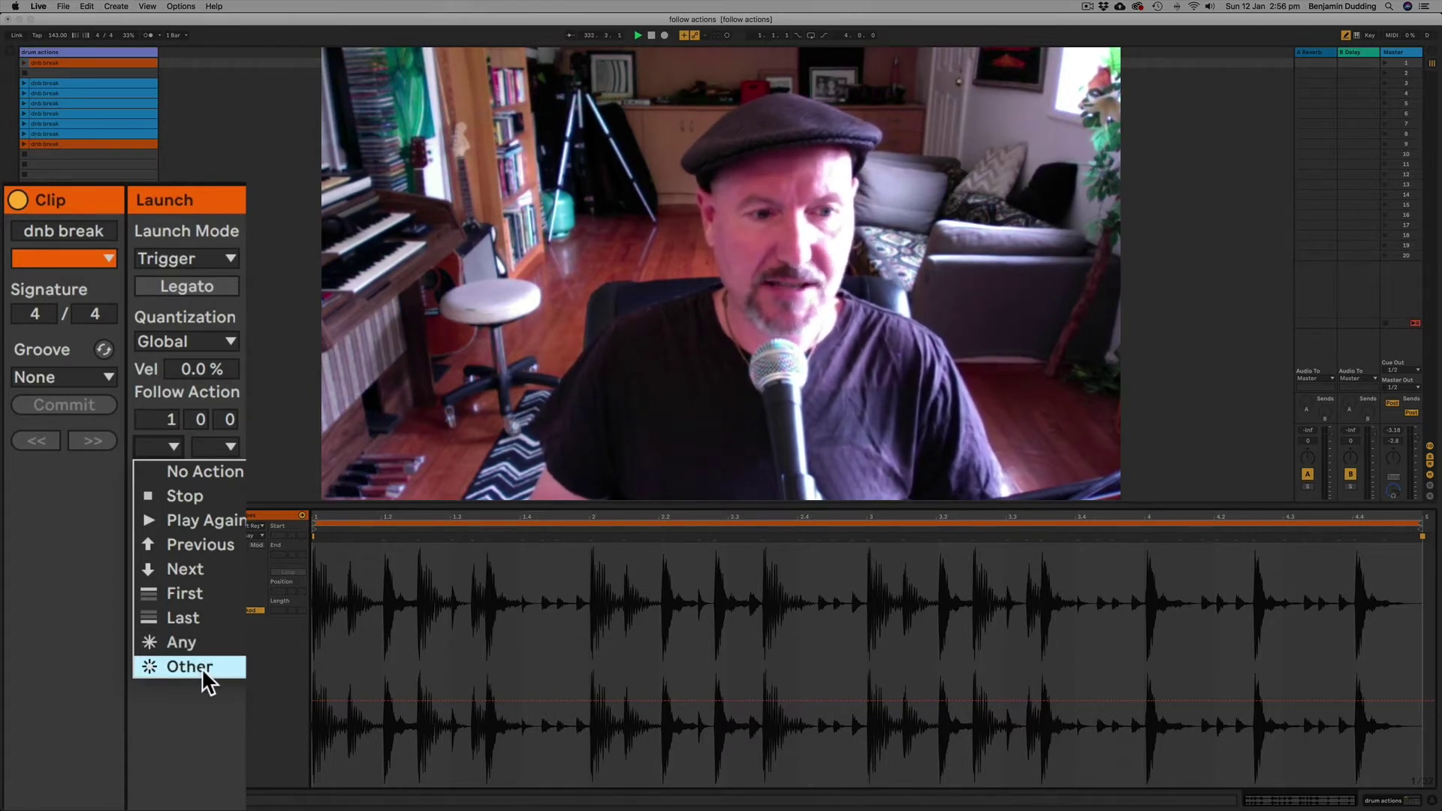
click(39, 84)
click(41, 86)
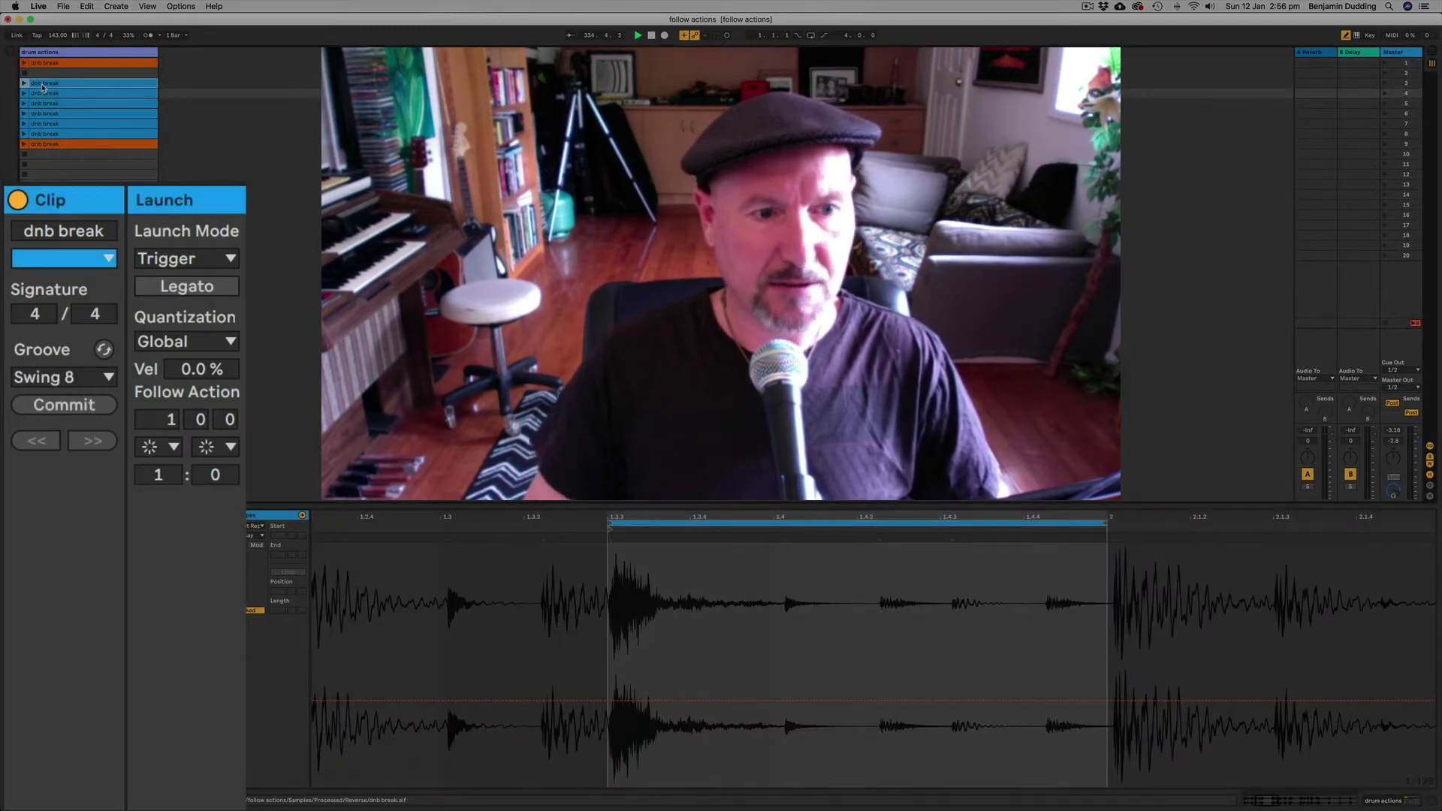
Set both Follow Actions of the blue dnb break clip in scene 3 to Other
click(168, 444)
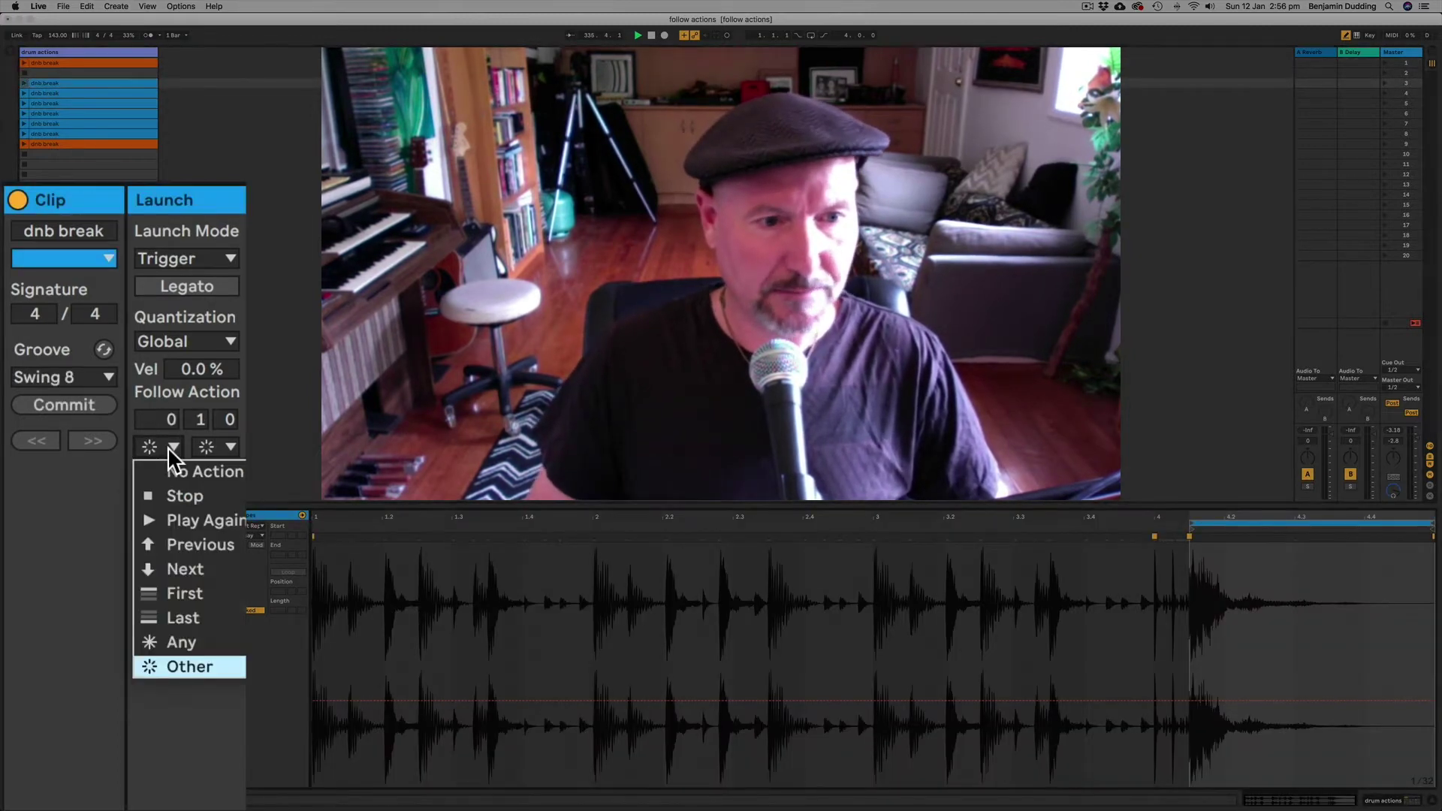
click(183, 668)
click(229, 447)
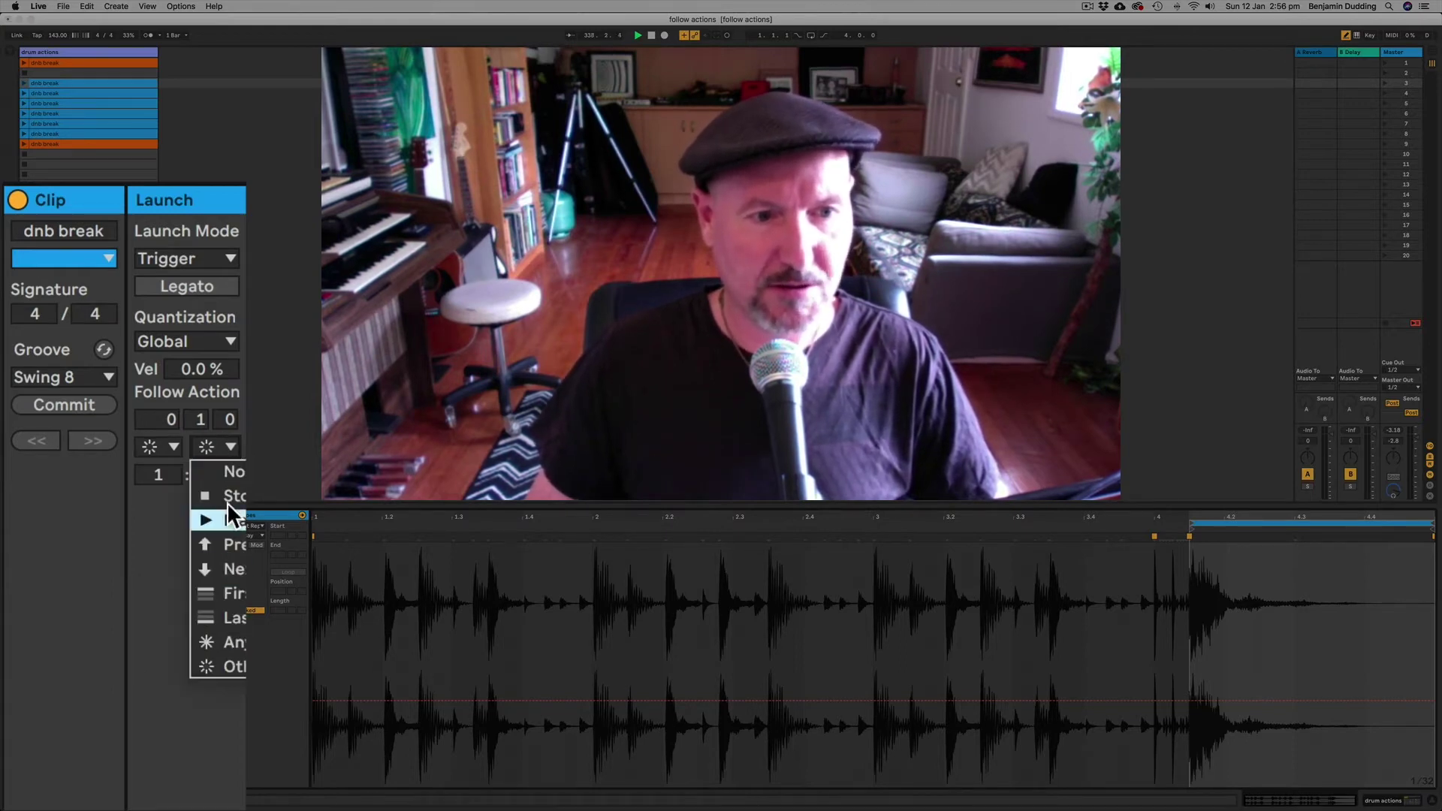
click(246, 473)
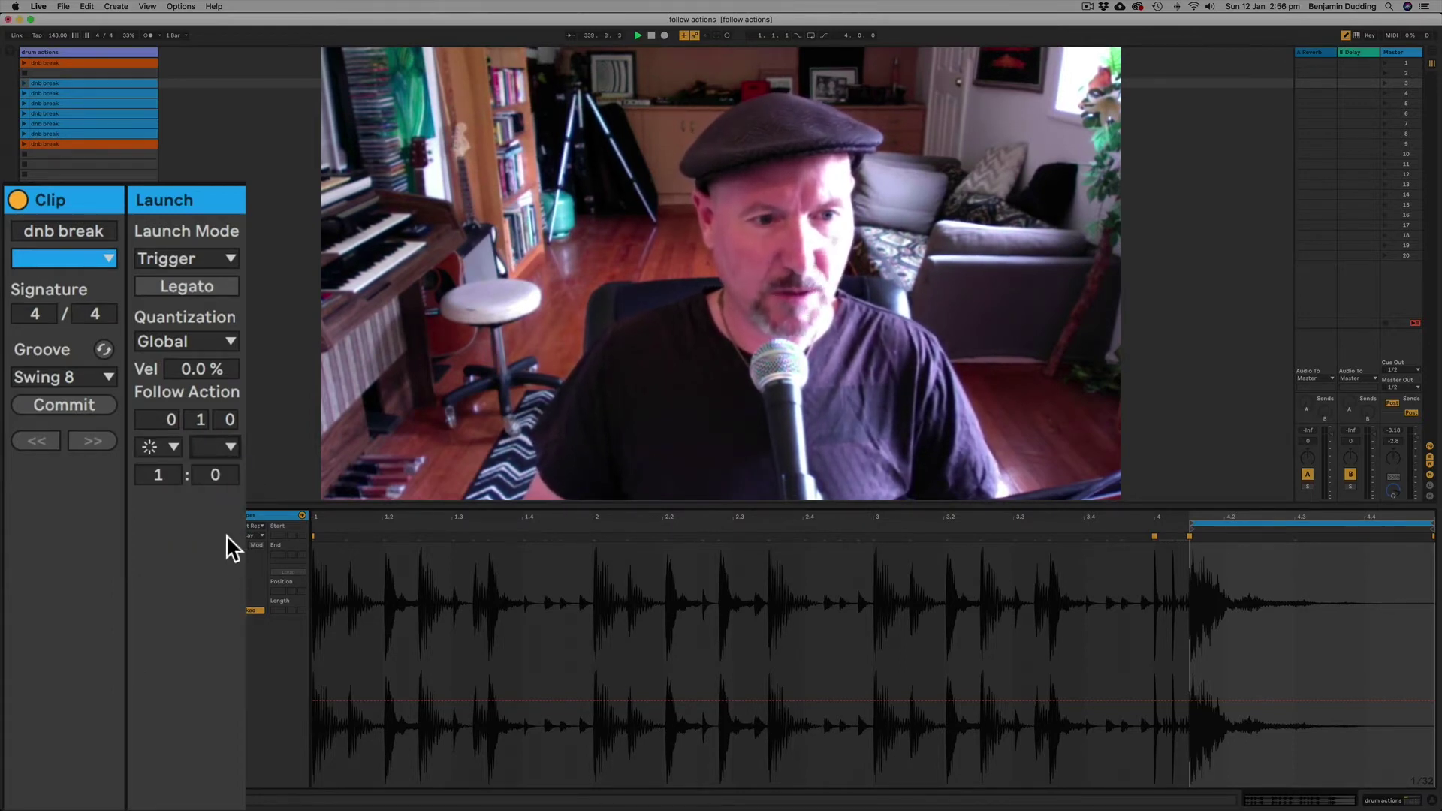
click(210, 446)
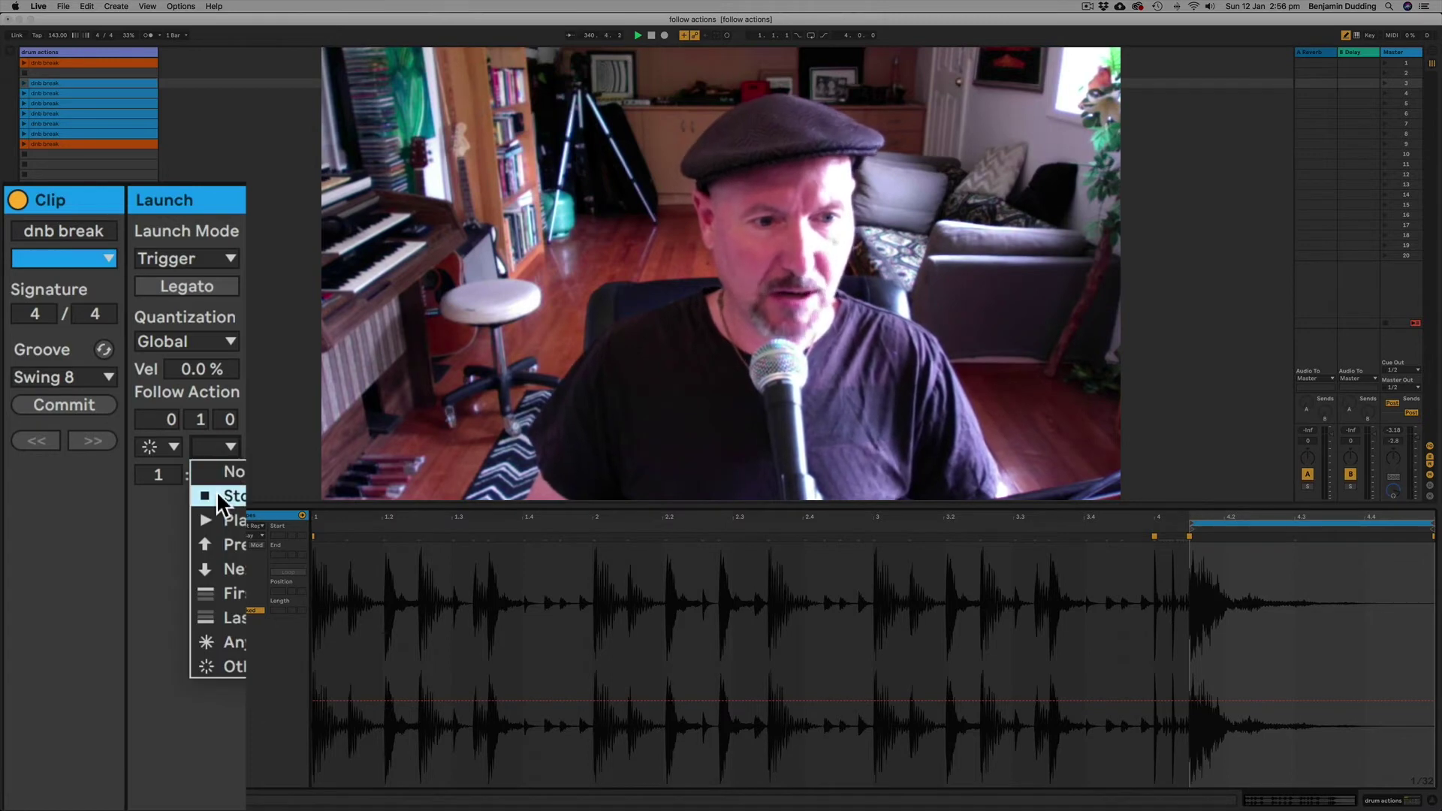
click(236, 664)
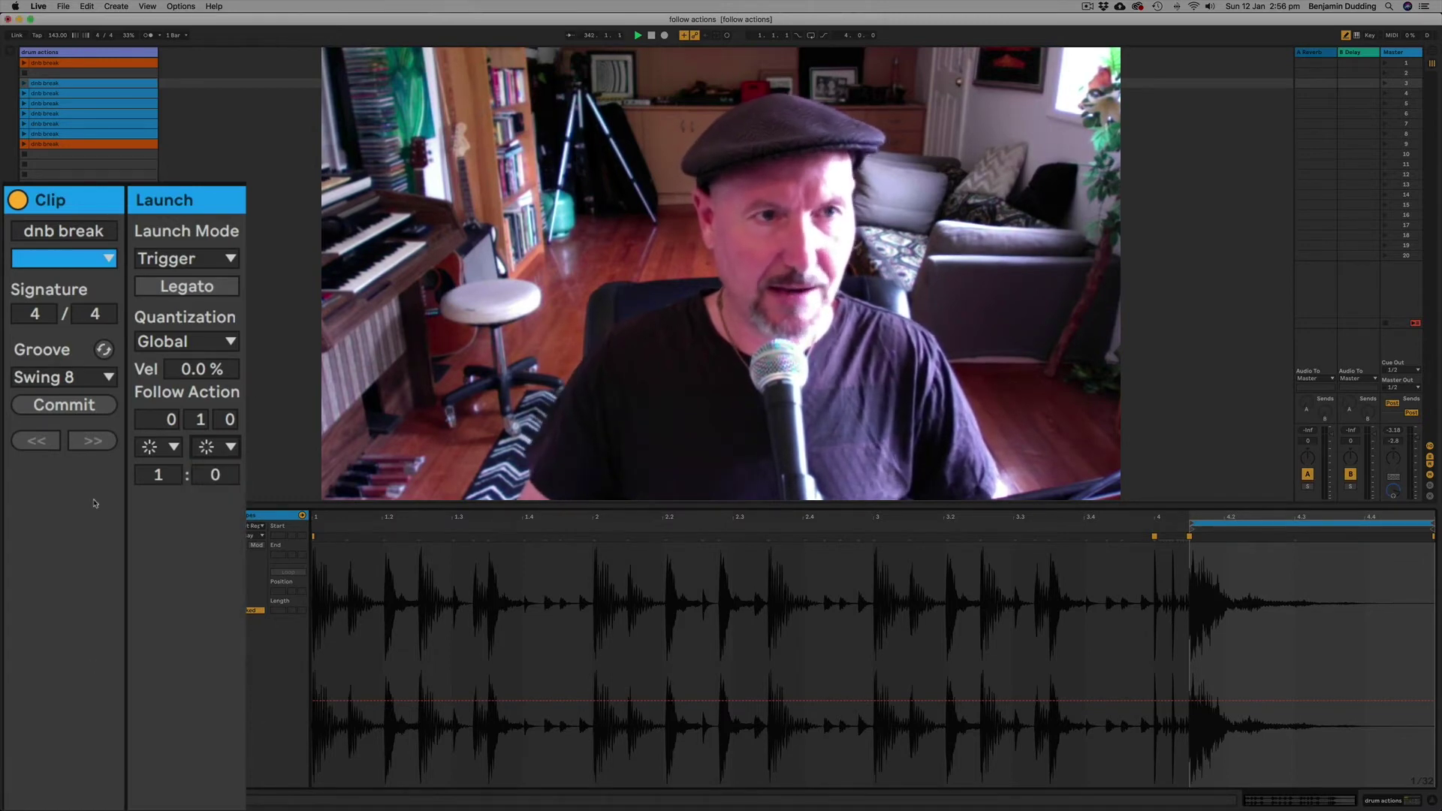
Check the Follow Action settings of the remaining blue clips down to scene 8
click(58, 114)
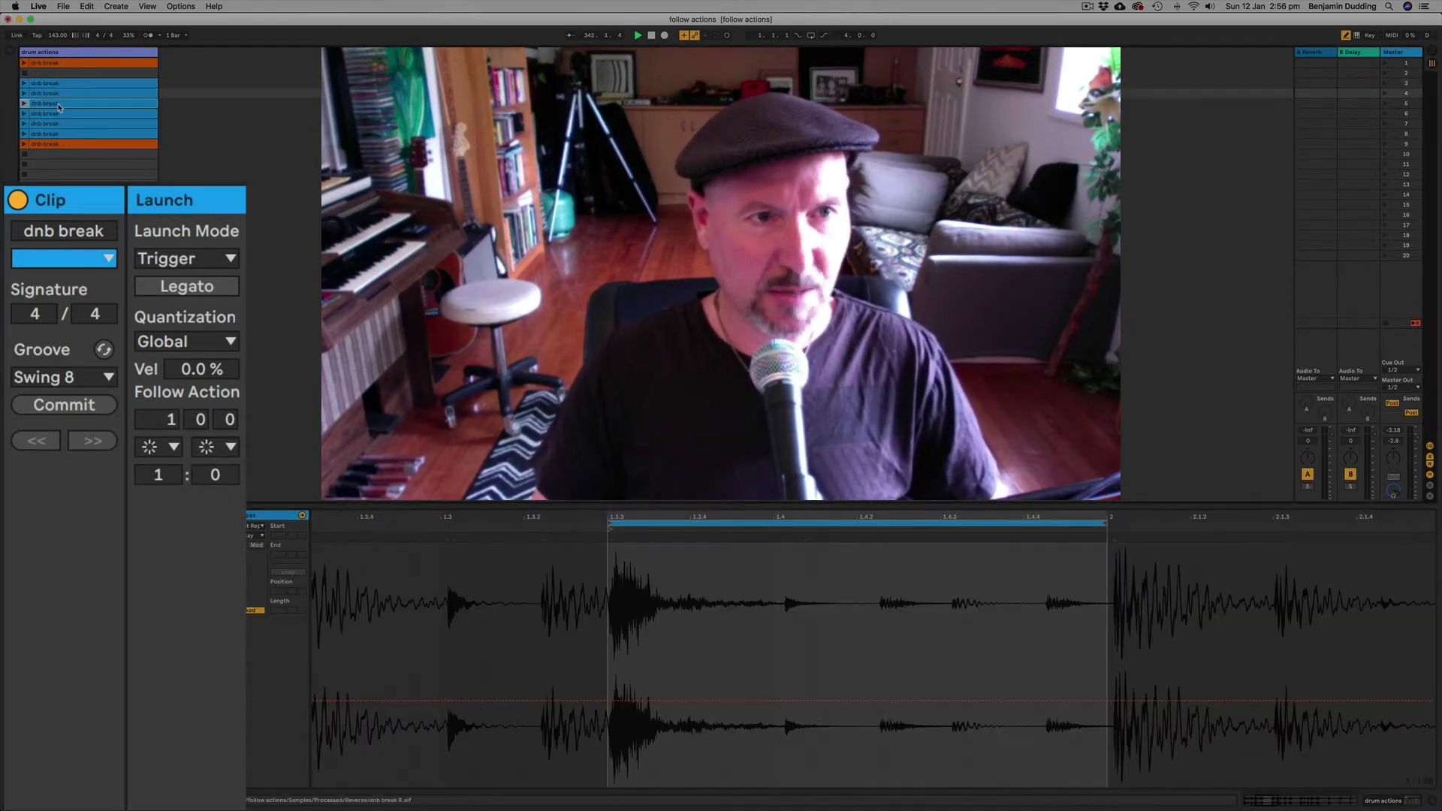
click(58, 124)
click(59, 135)
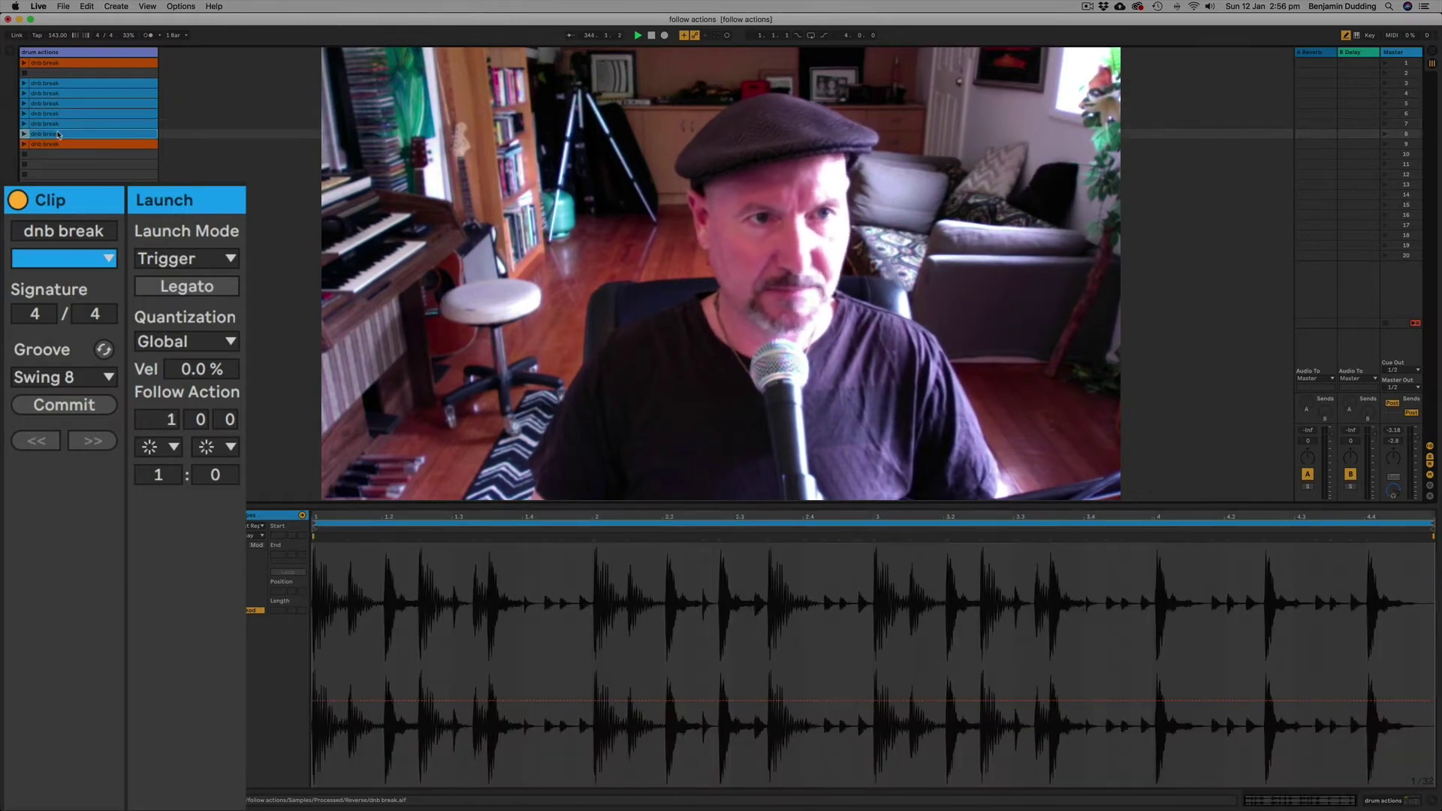
Set the scene 3 clip's first Follow Action chance to 0 and then back to 1
click(60, 85)
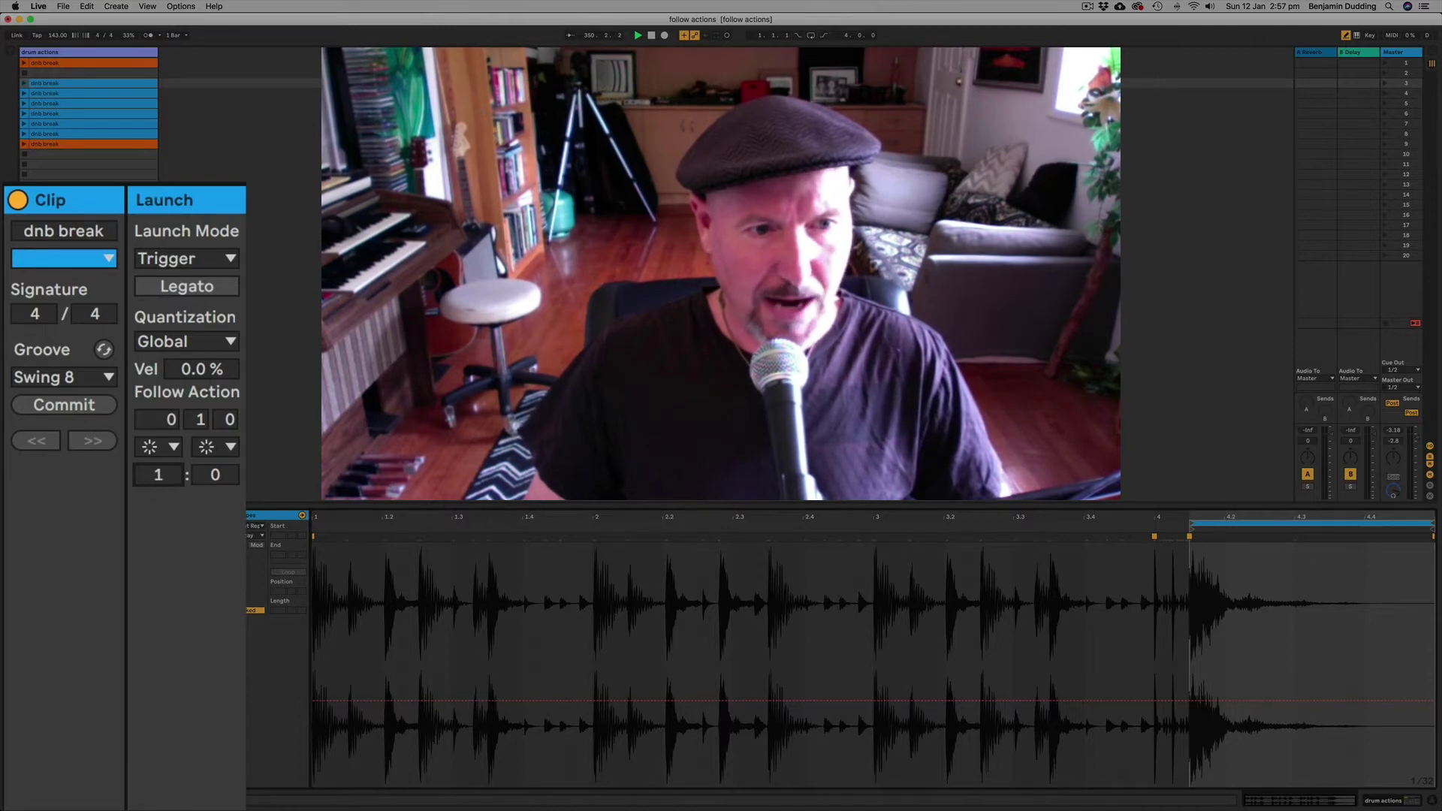
mouse_move(156, 475)
mouse_down()
mouse_move(157, 376)
mouse_move(156, 450)
mouse_up()
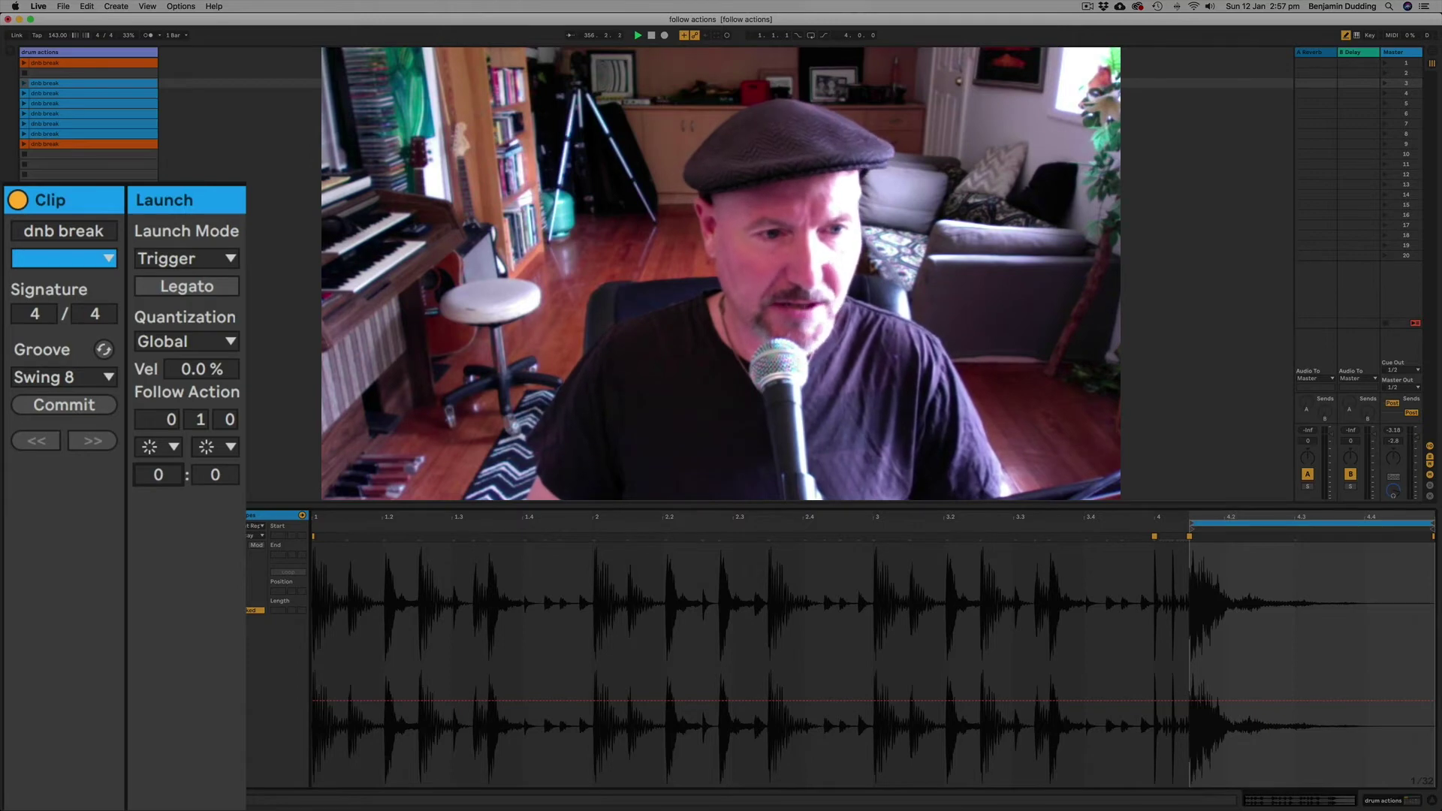
drag(159, 477, 159, 478)
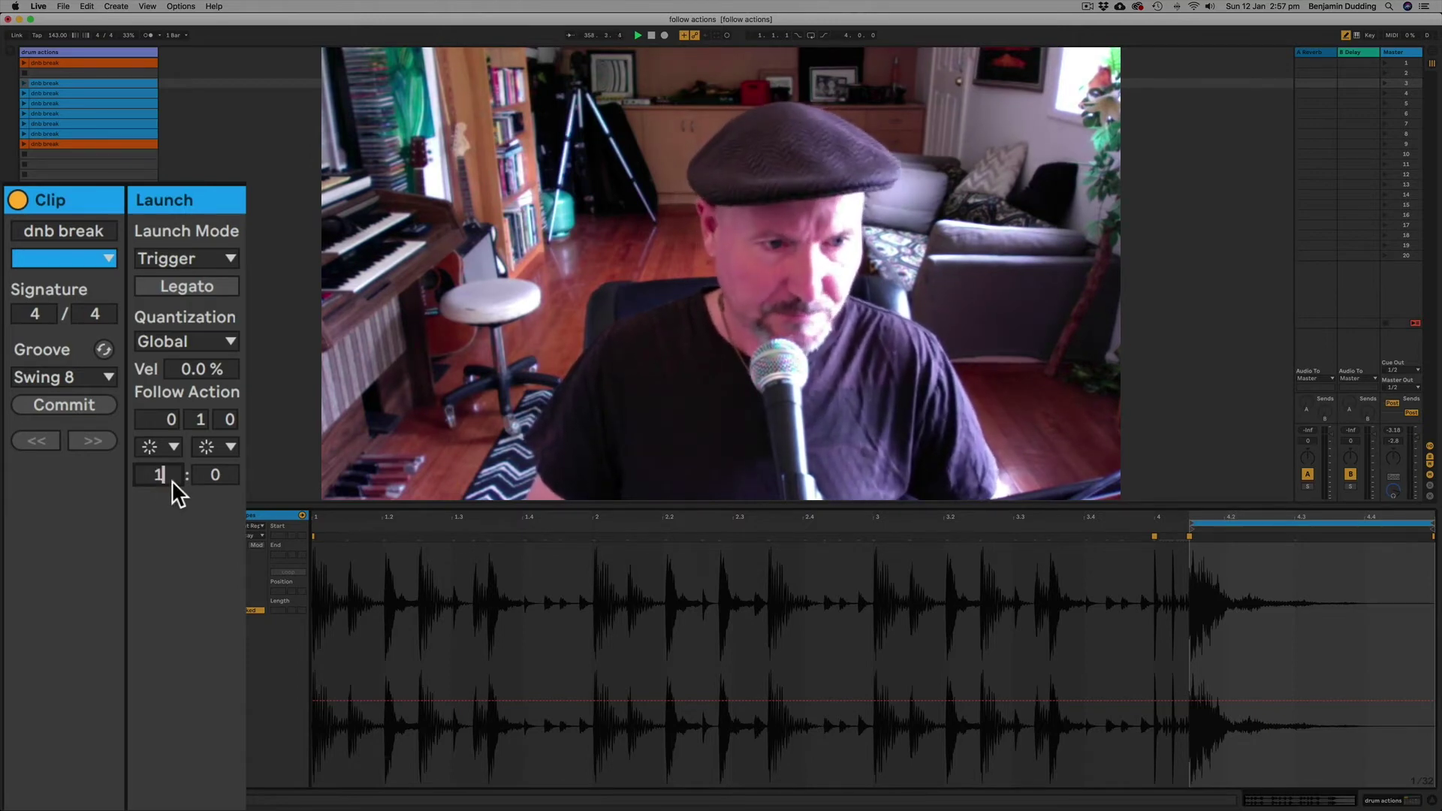
key(Return)
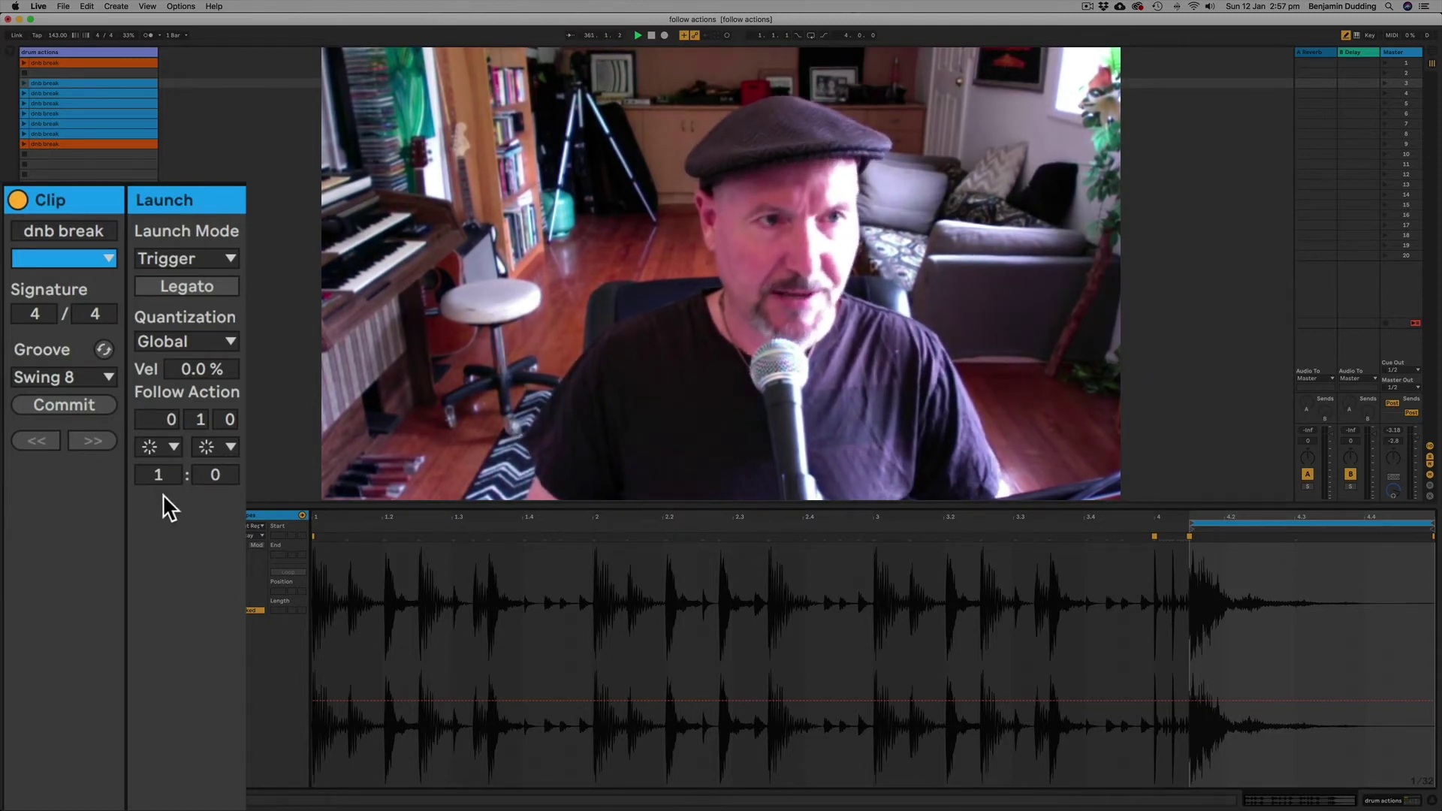
Set the scene 3 clip's first Follow Action to Other and its second Follow Action to First
click(44, 93)
click(43, 84)
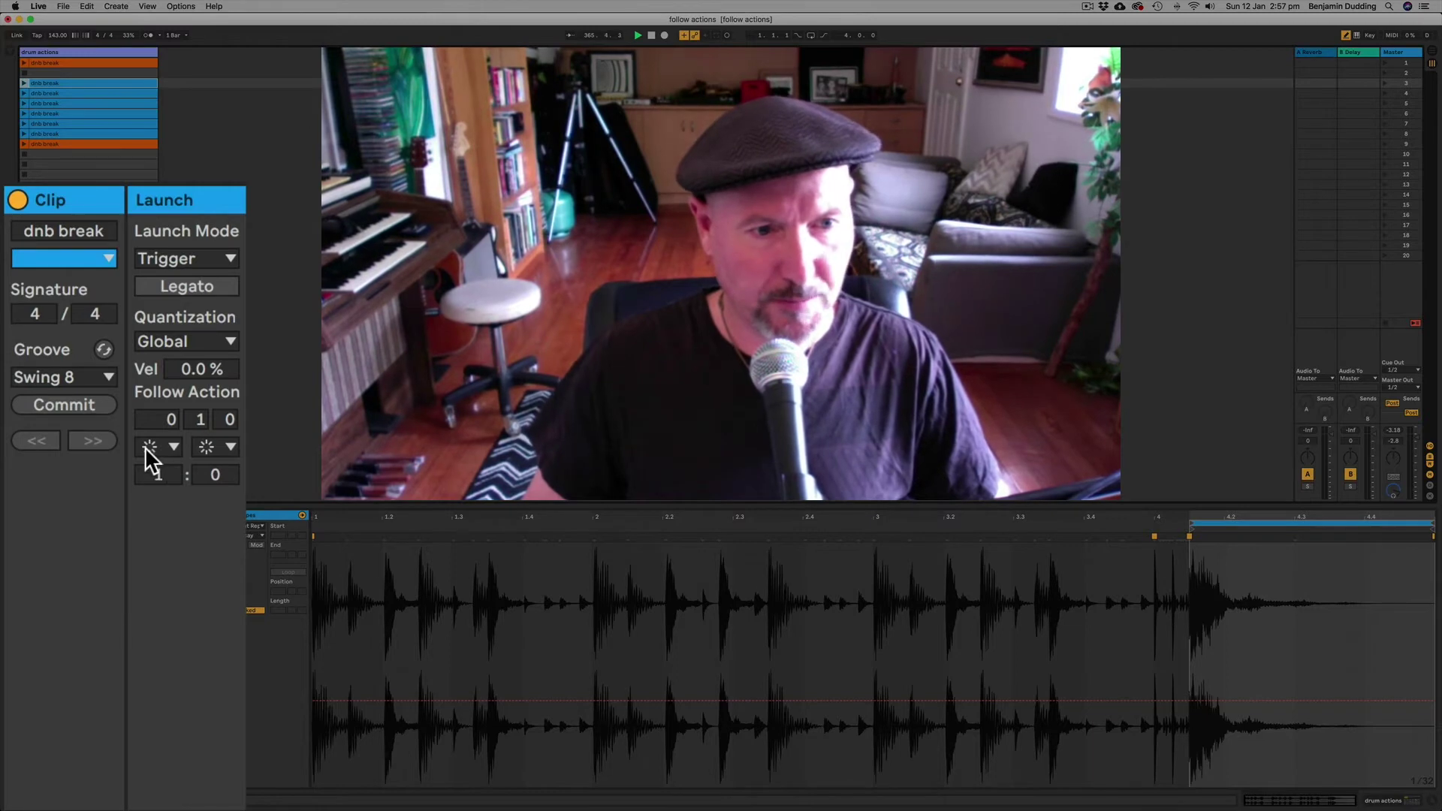
click(231, 446)
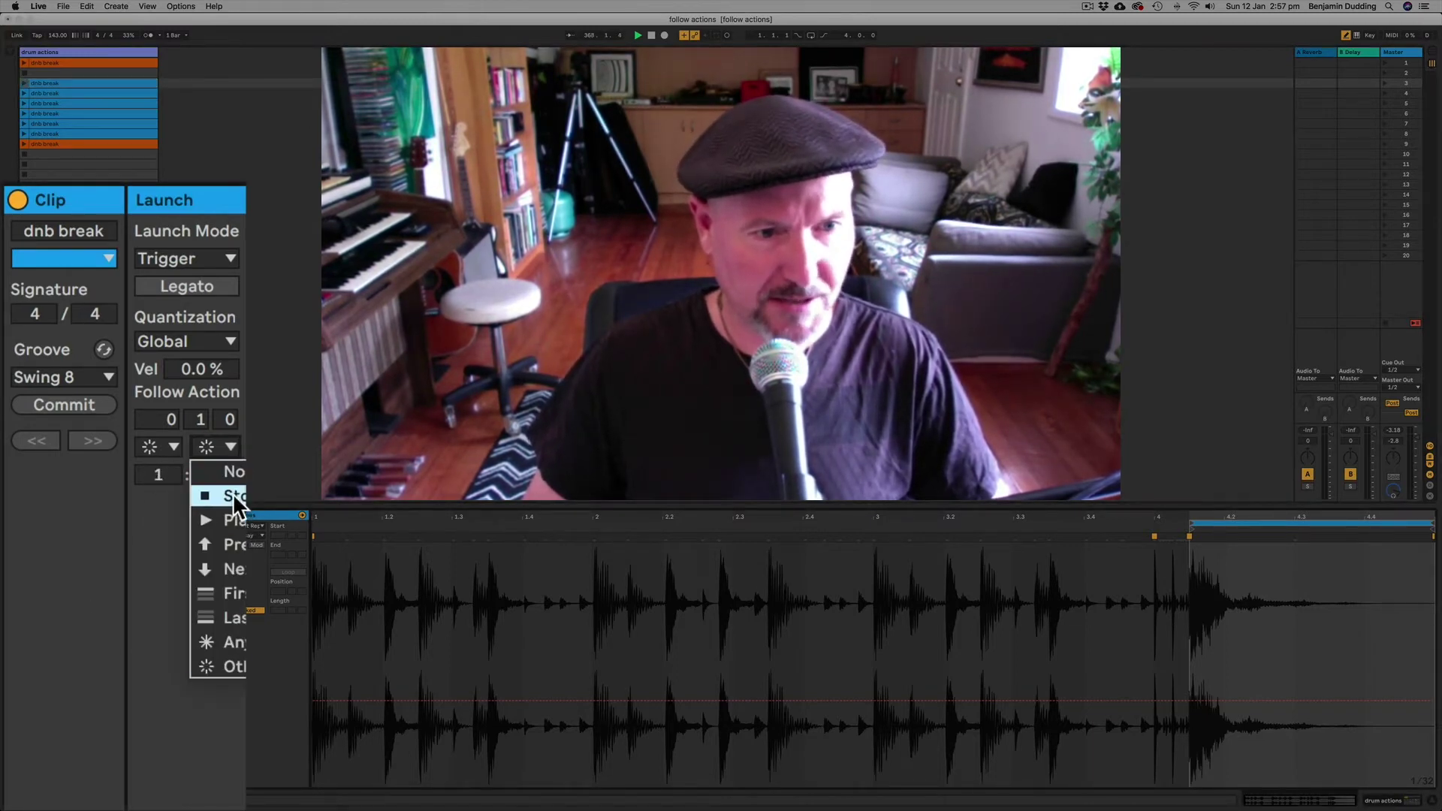
click(167, 447)
click(168, 446)
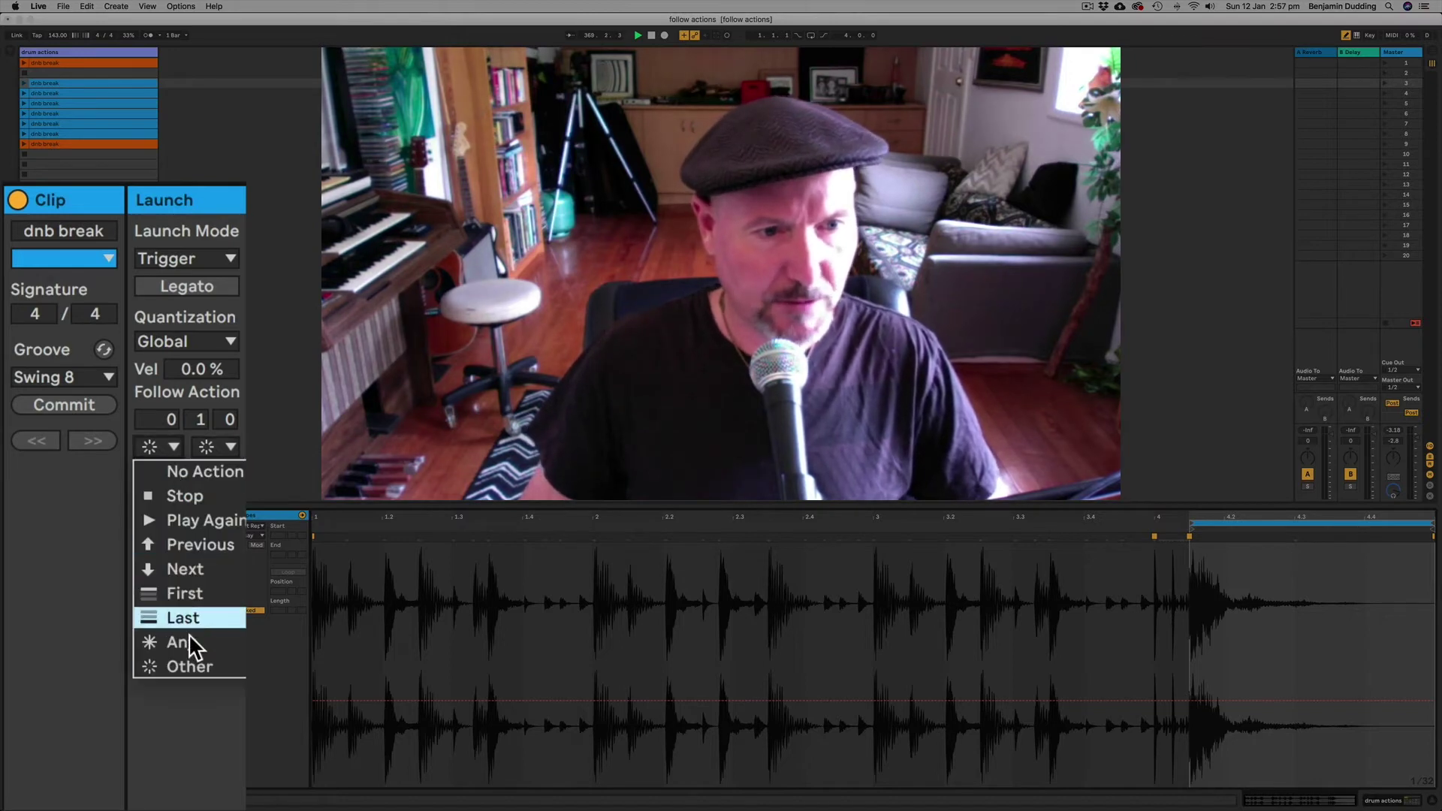
click(187, 660)
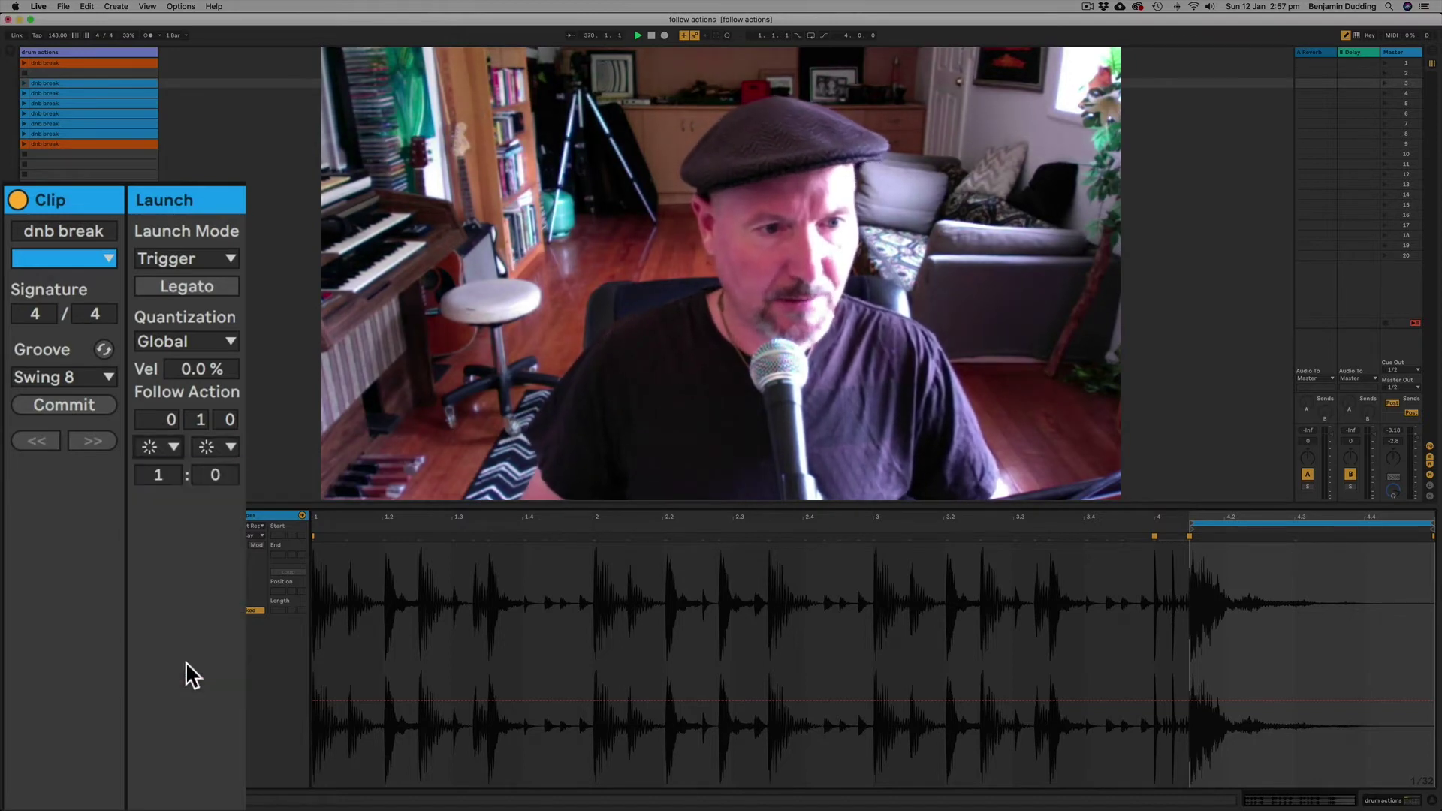
click(224, 446)
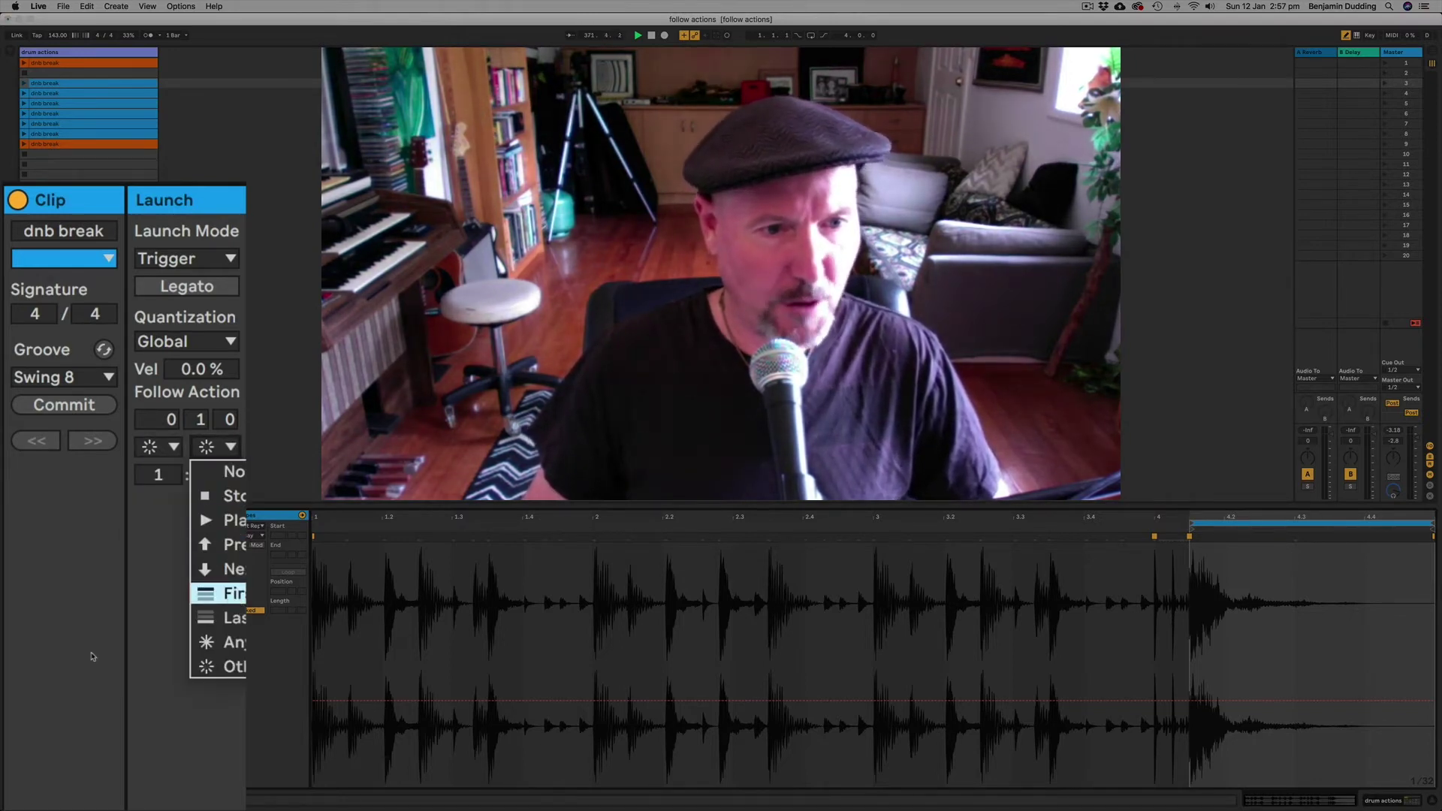
click(230, 593)
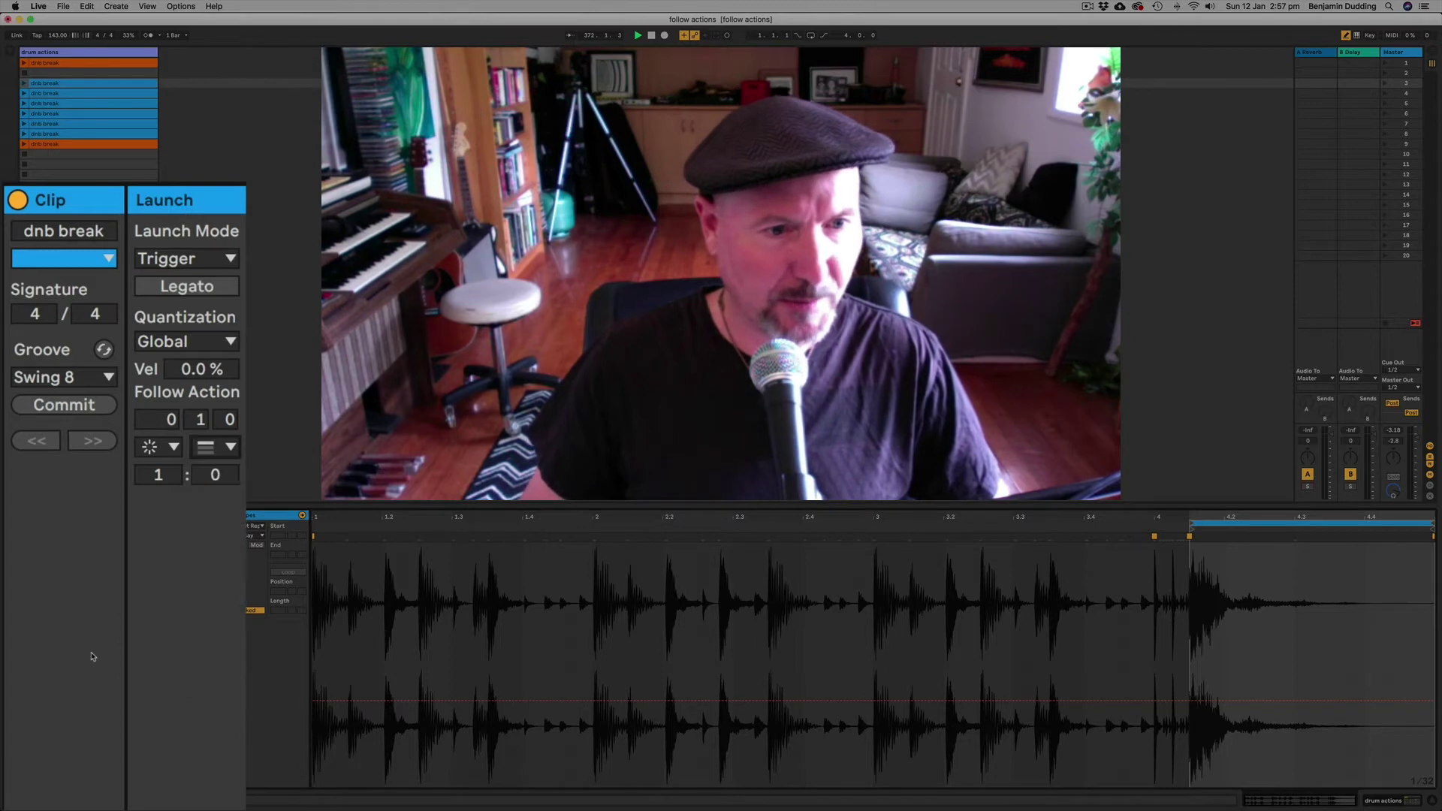
Give the scene 3 clip's second Follow Action a chance of 2 and change that action to Other
click(215, 477)
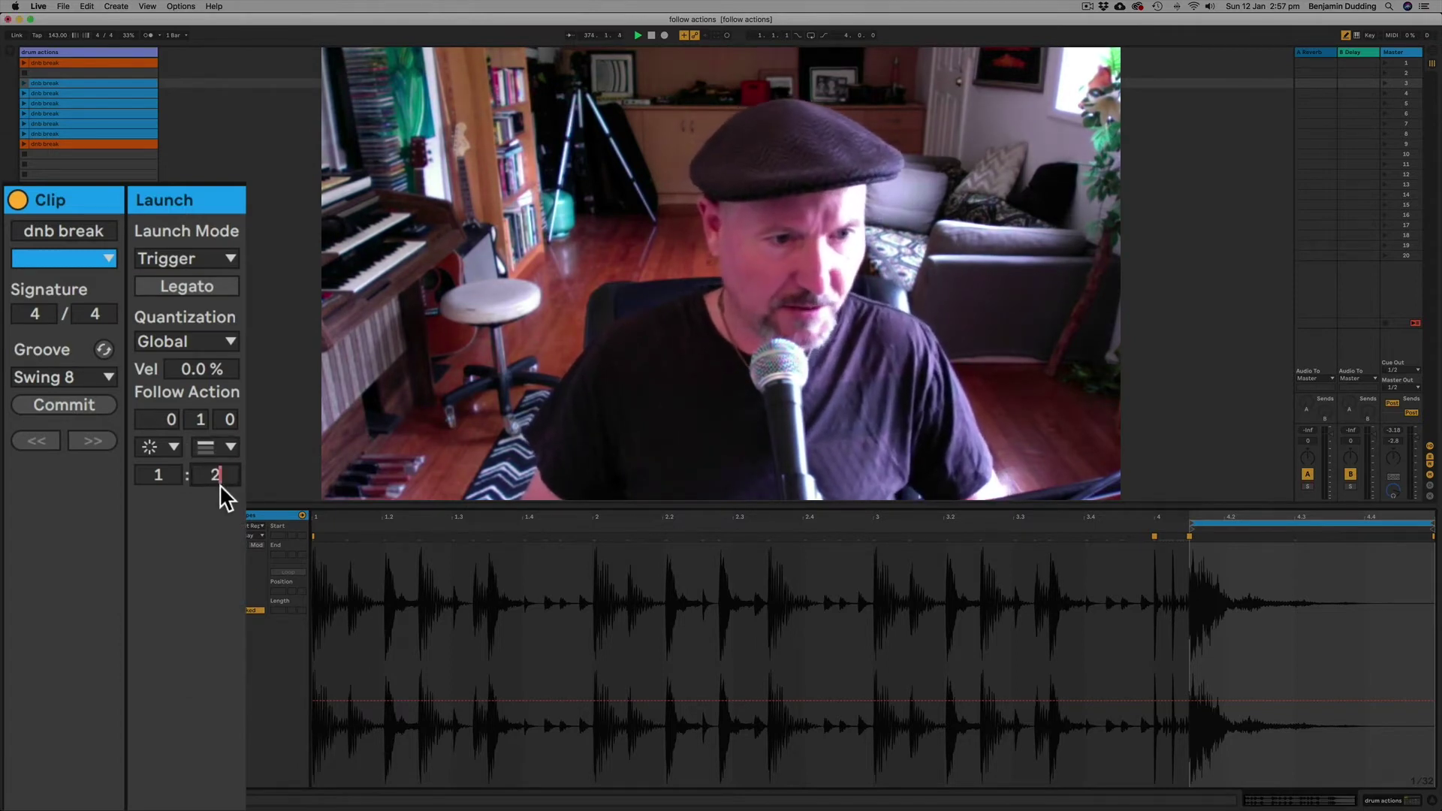
text(2)
key(BackSpace)
text(7)
key(Return)
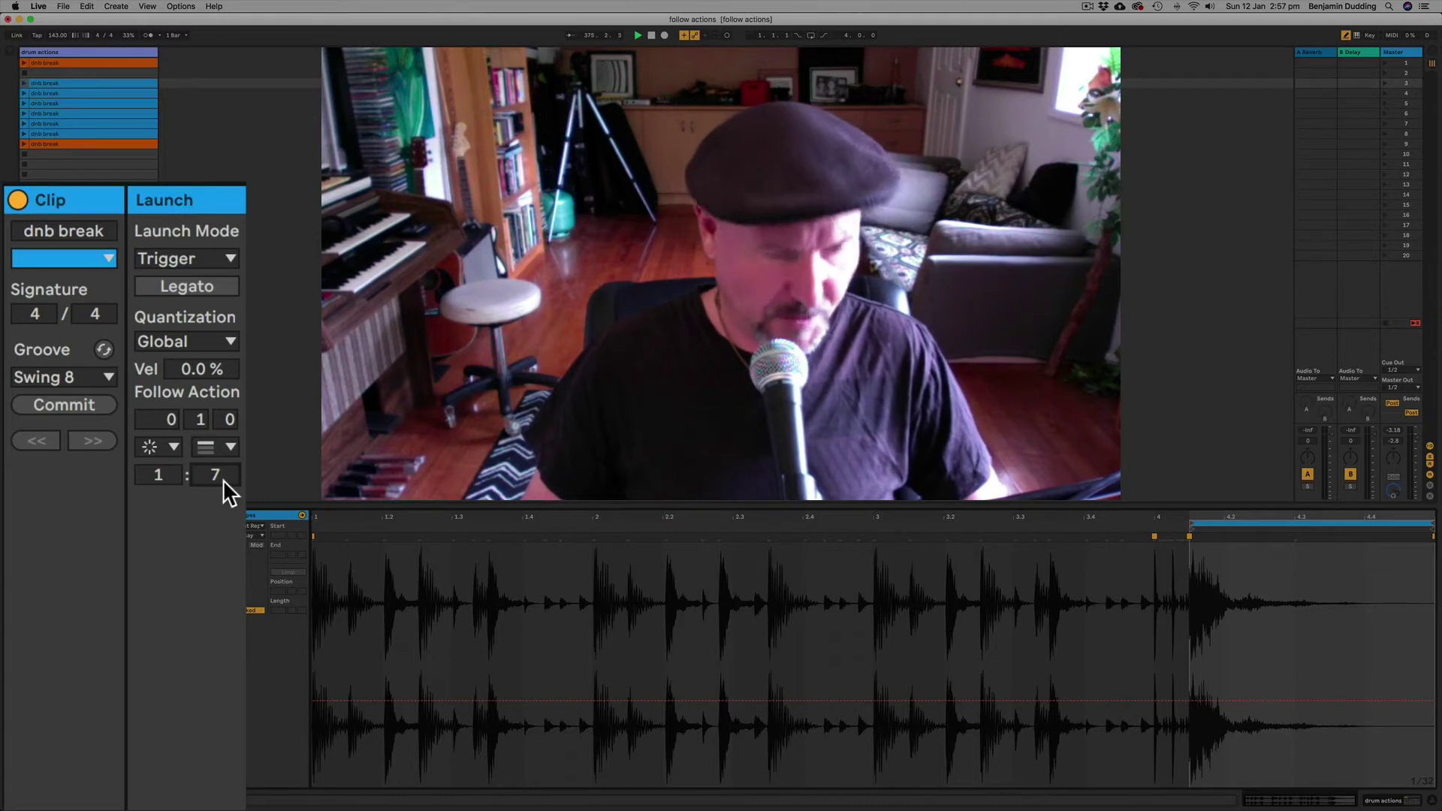
text(2)
key(Return)
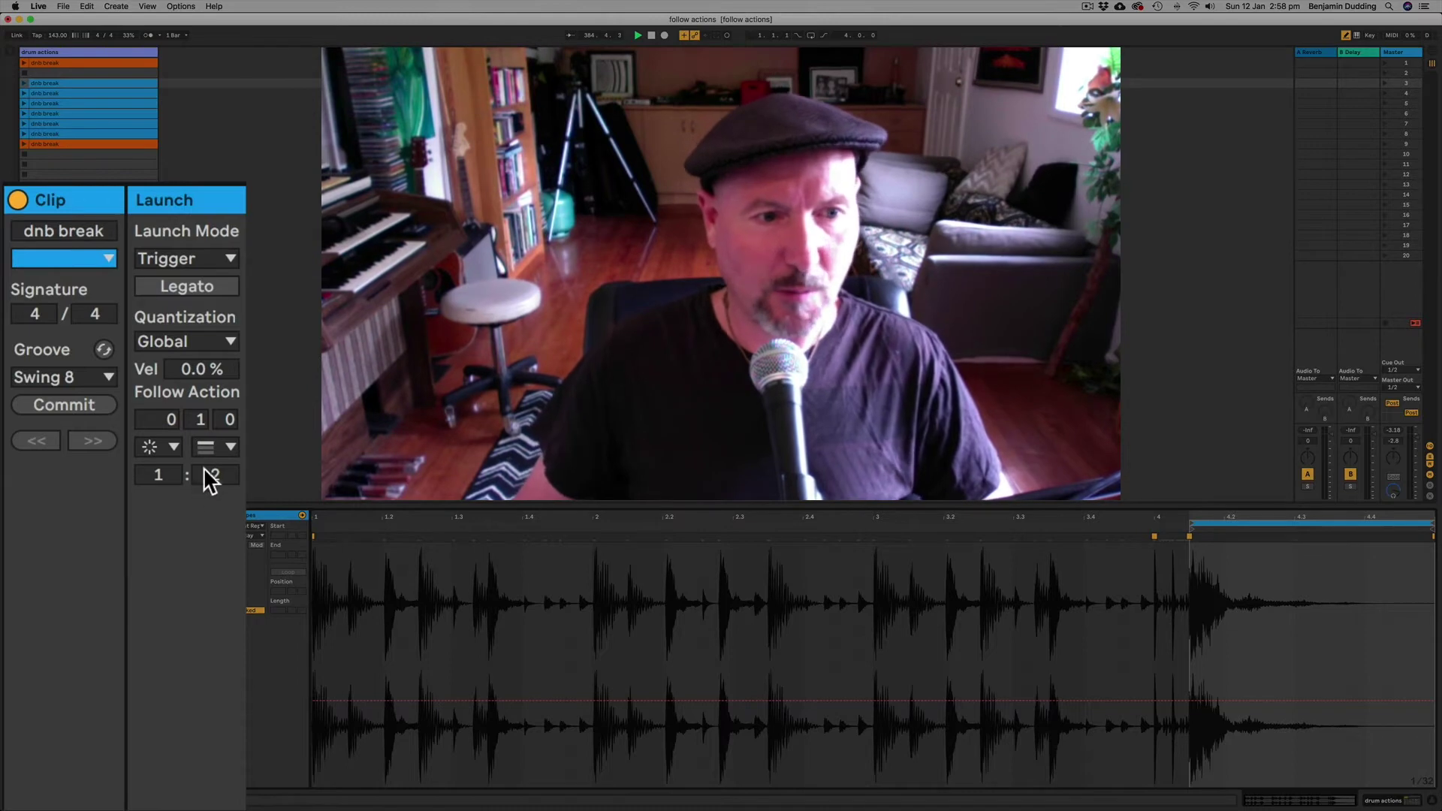
click(218, 448)
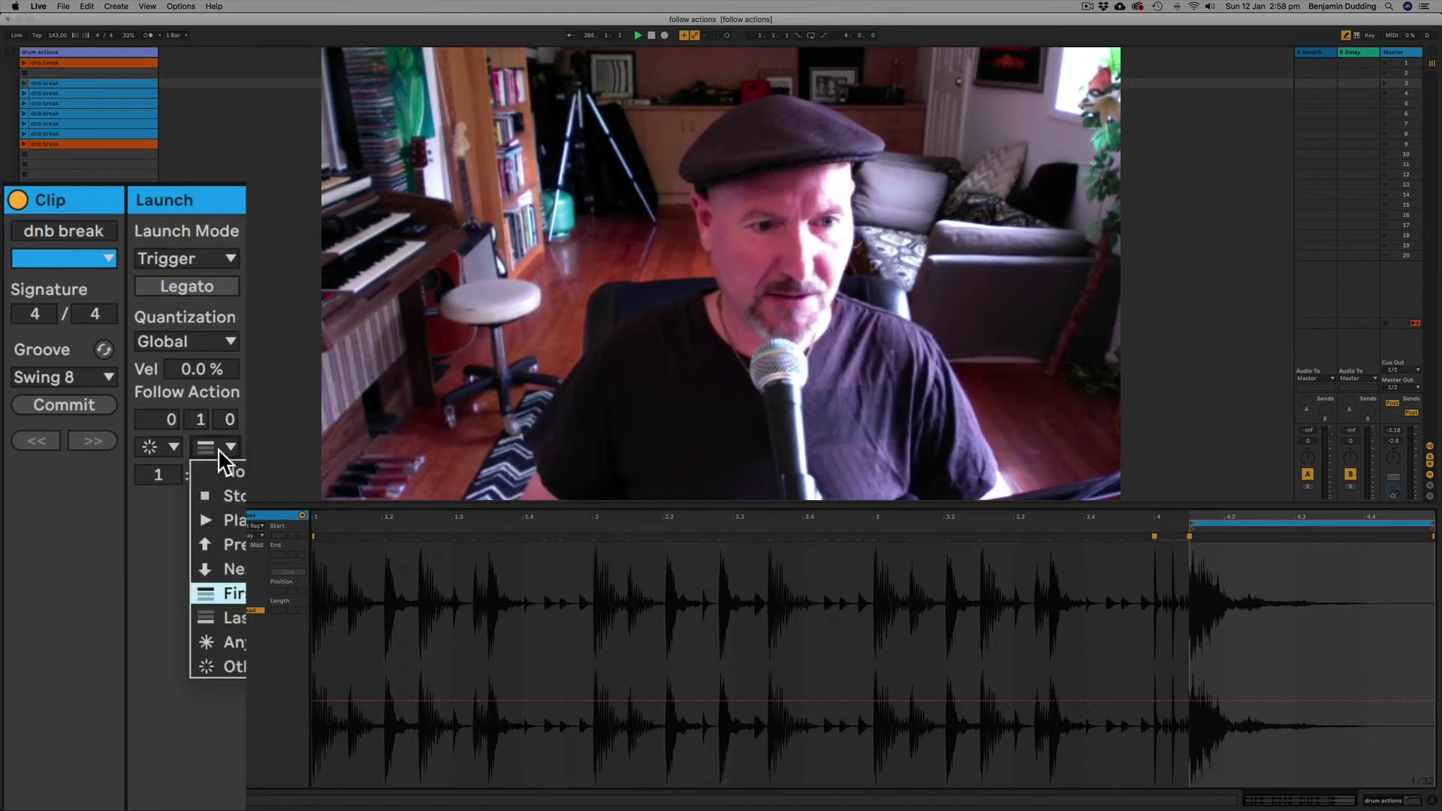
click(228, 666)
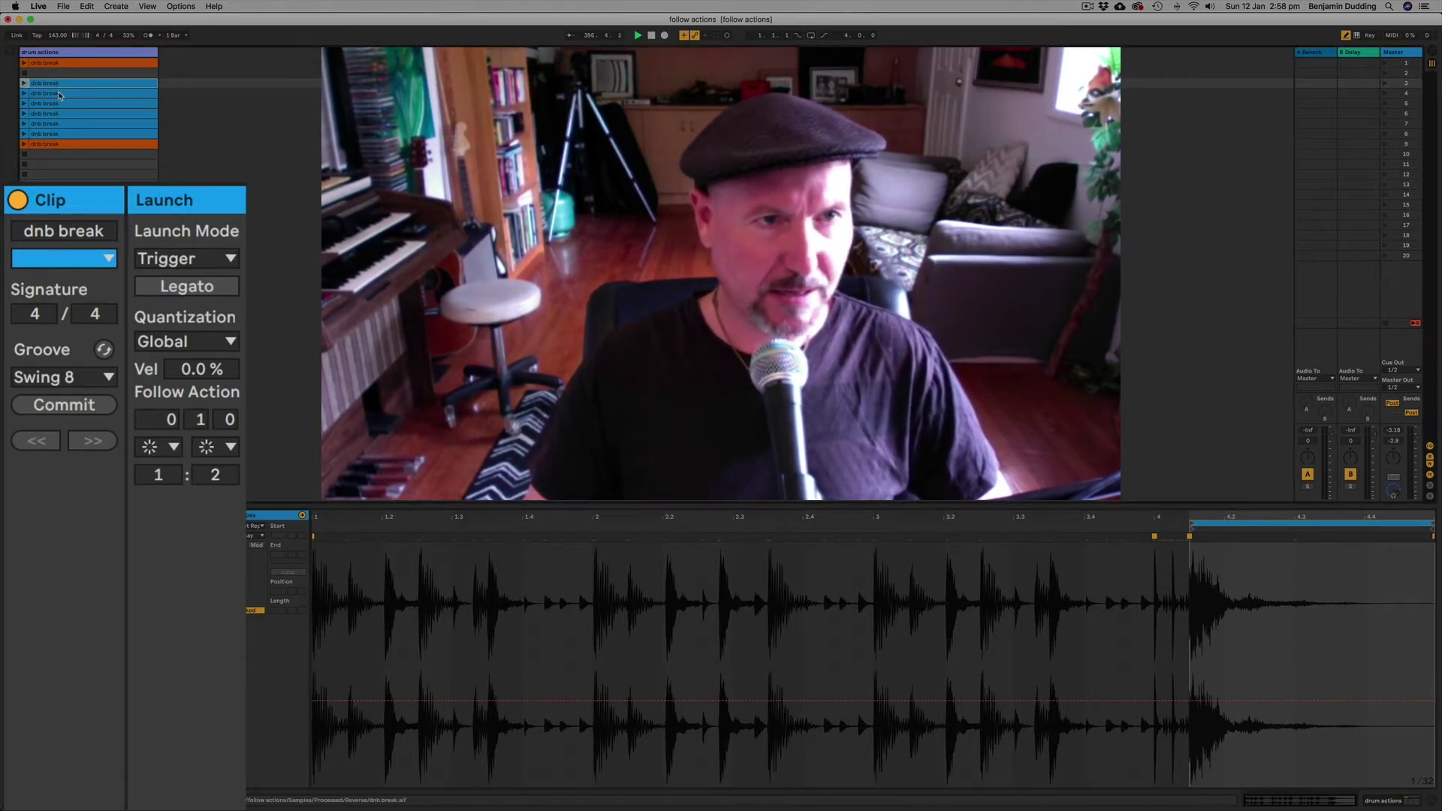
Review the Follow Action settings of the blue clips in scenes 4 to 8 and return to the scene 3 clip
click(58, 93)
click(59, 103)
click(60, 115)
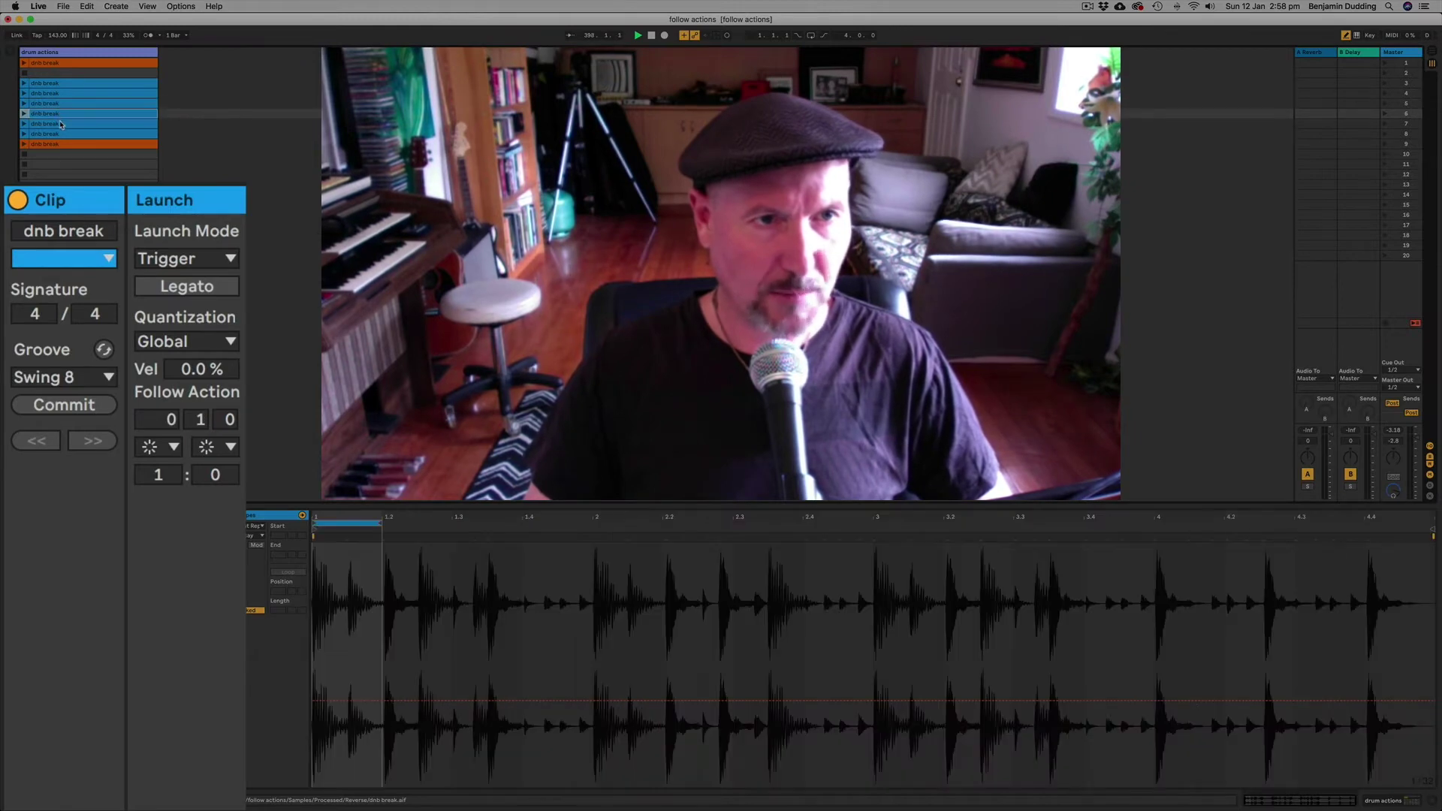
click(60, 124)
click(62, 133)
click(63, 83)
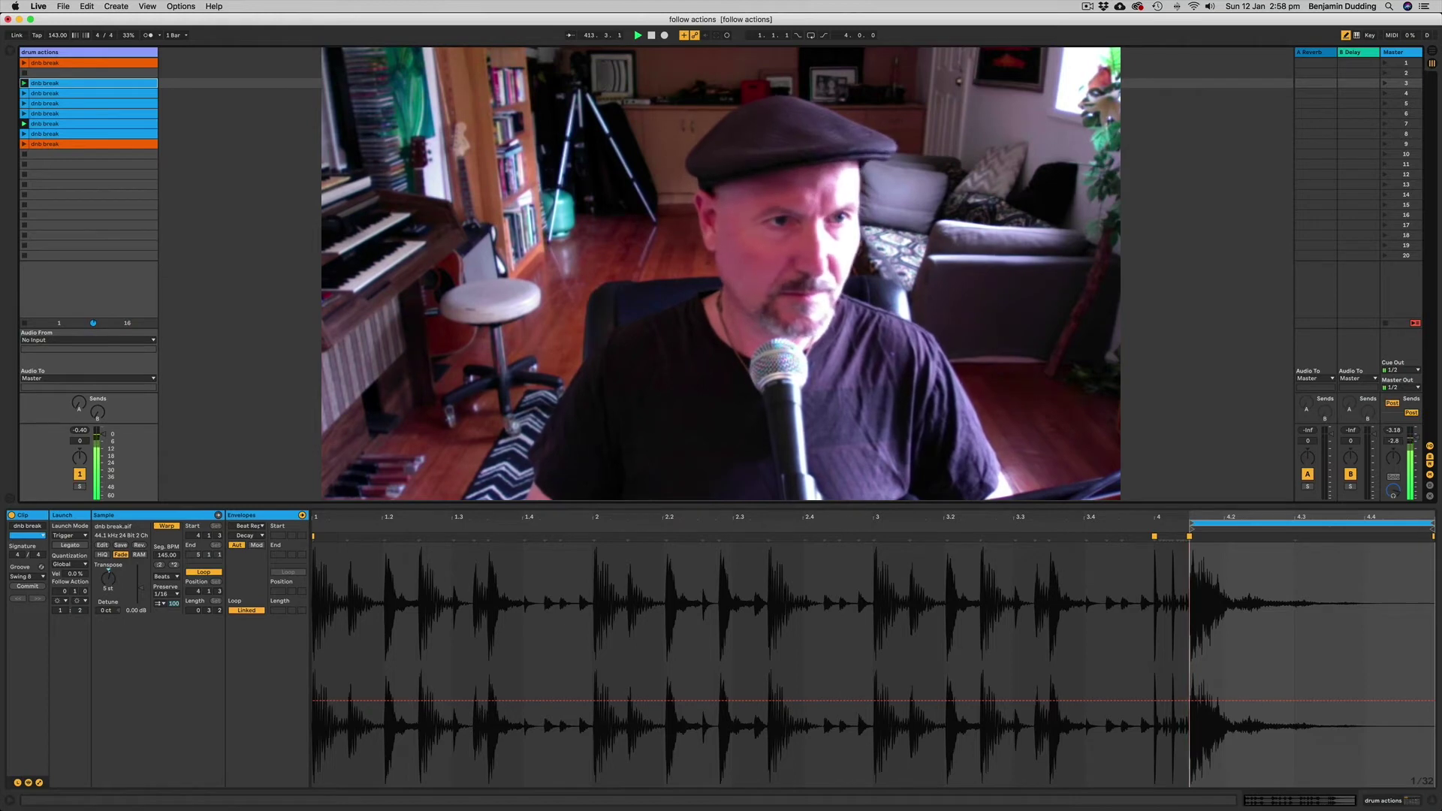
click(25, 256)
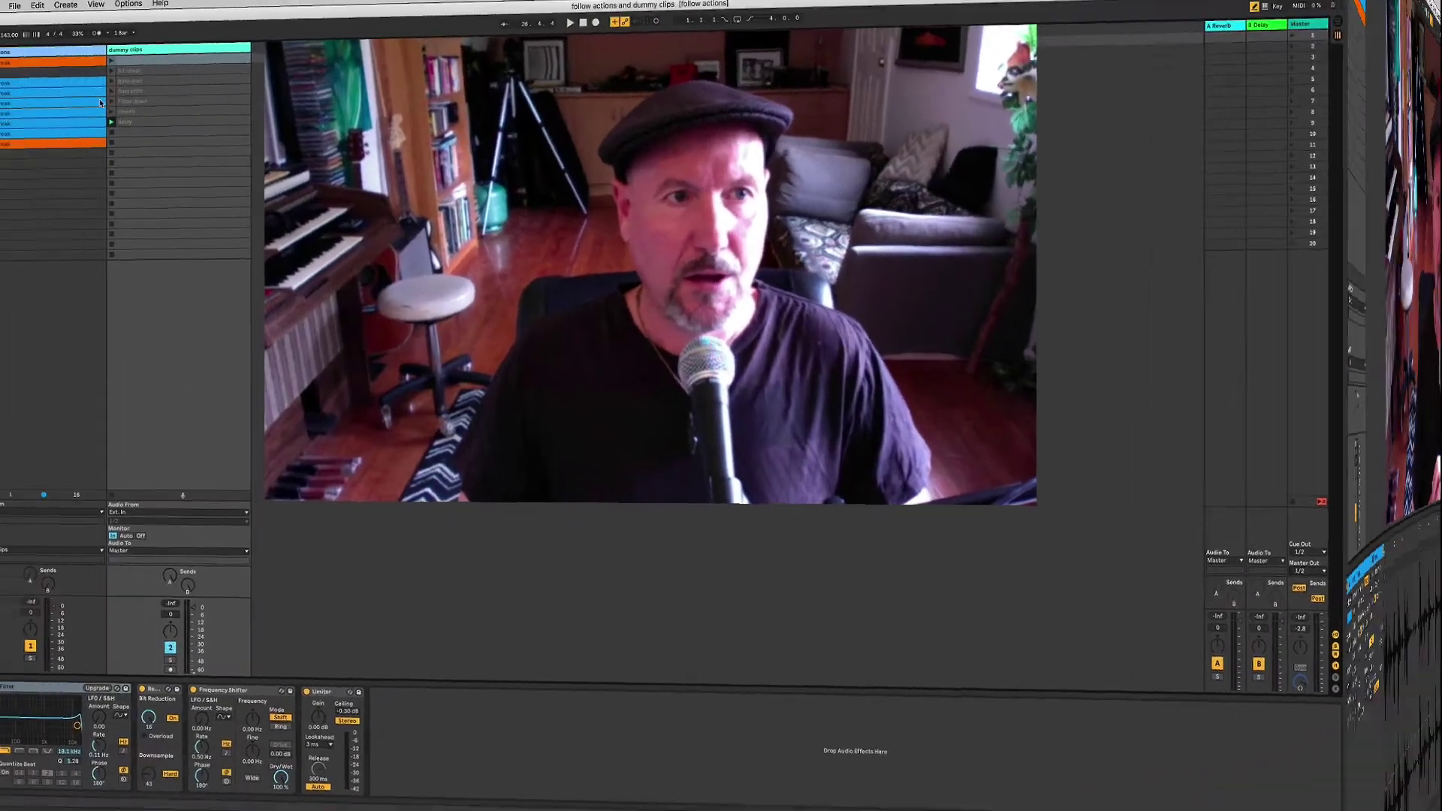
In the follow actions and dummy clips set, view the drum actions and dummy clips tracks and the commands for inserting a track
click(20, 52)
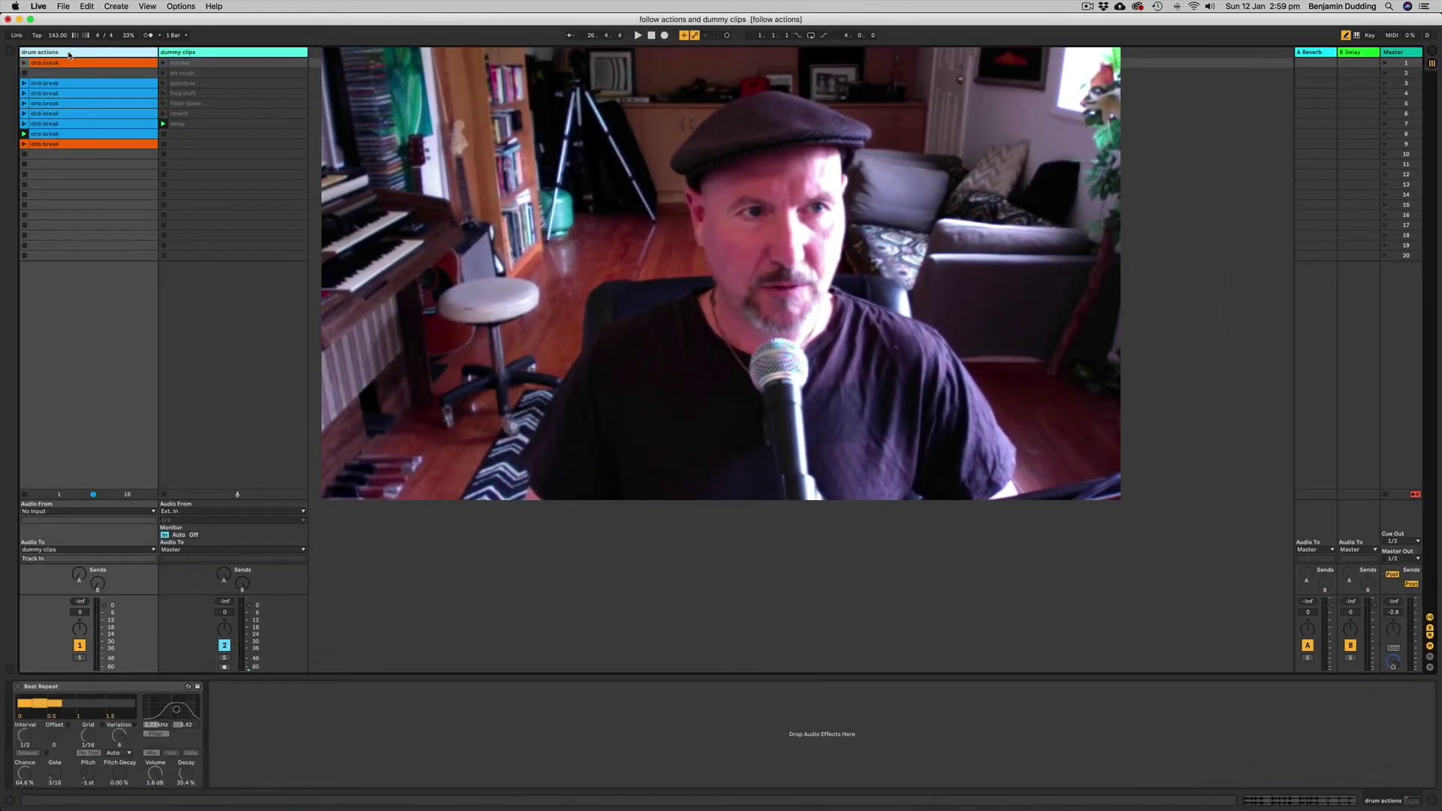
click(41, 135)
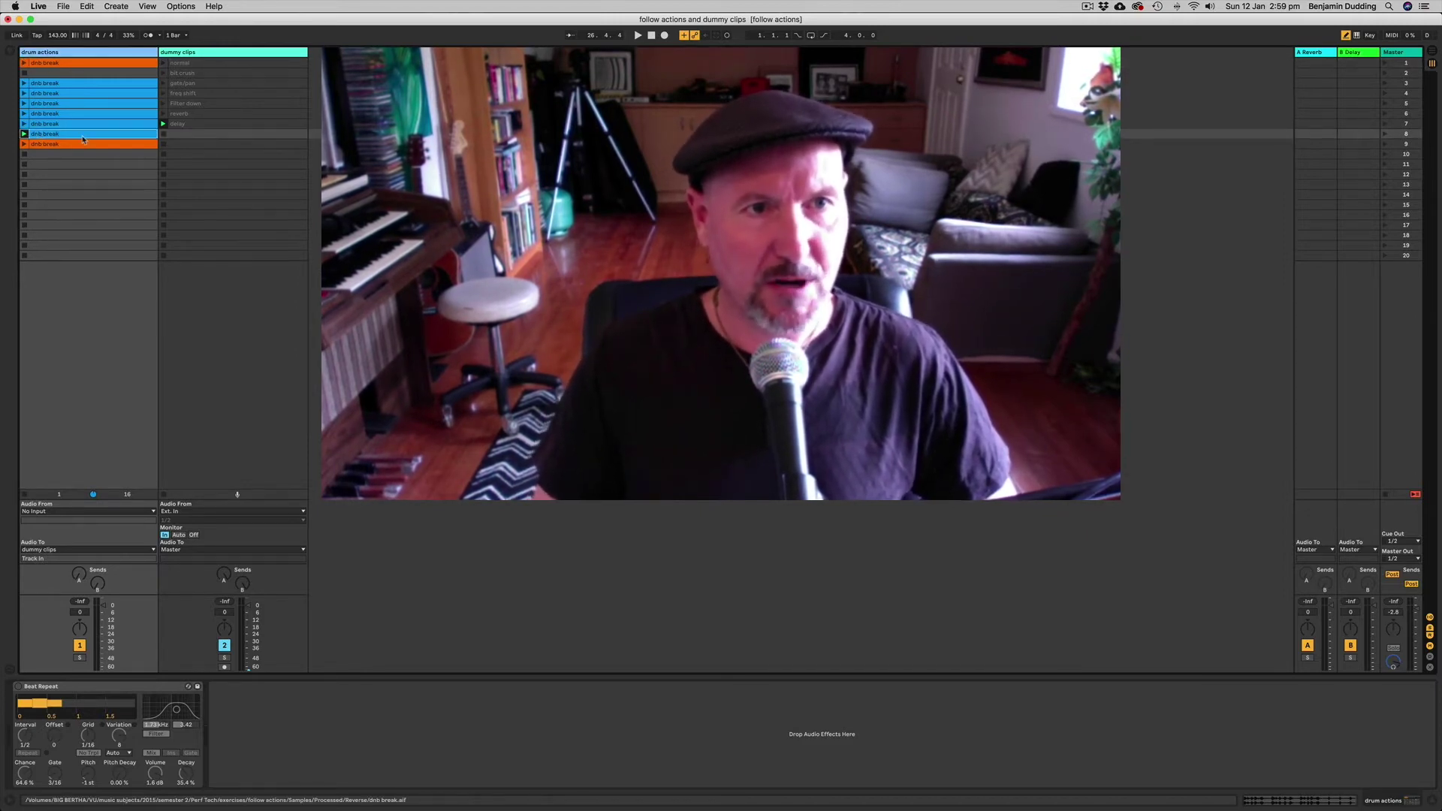
click(187, 54)
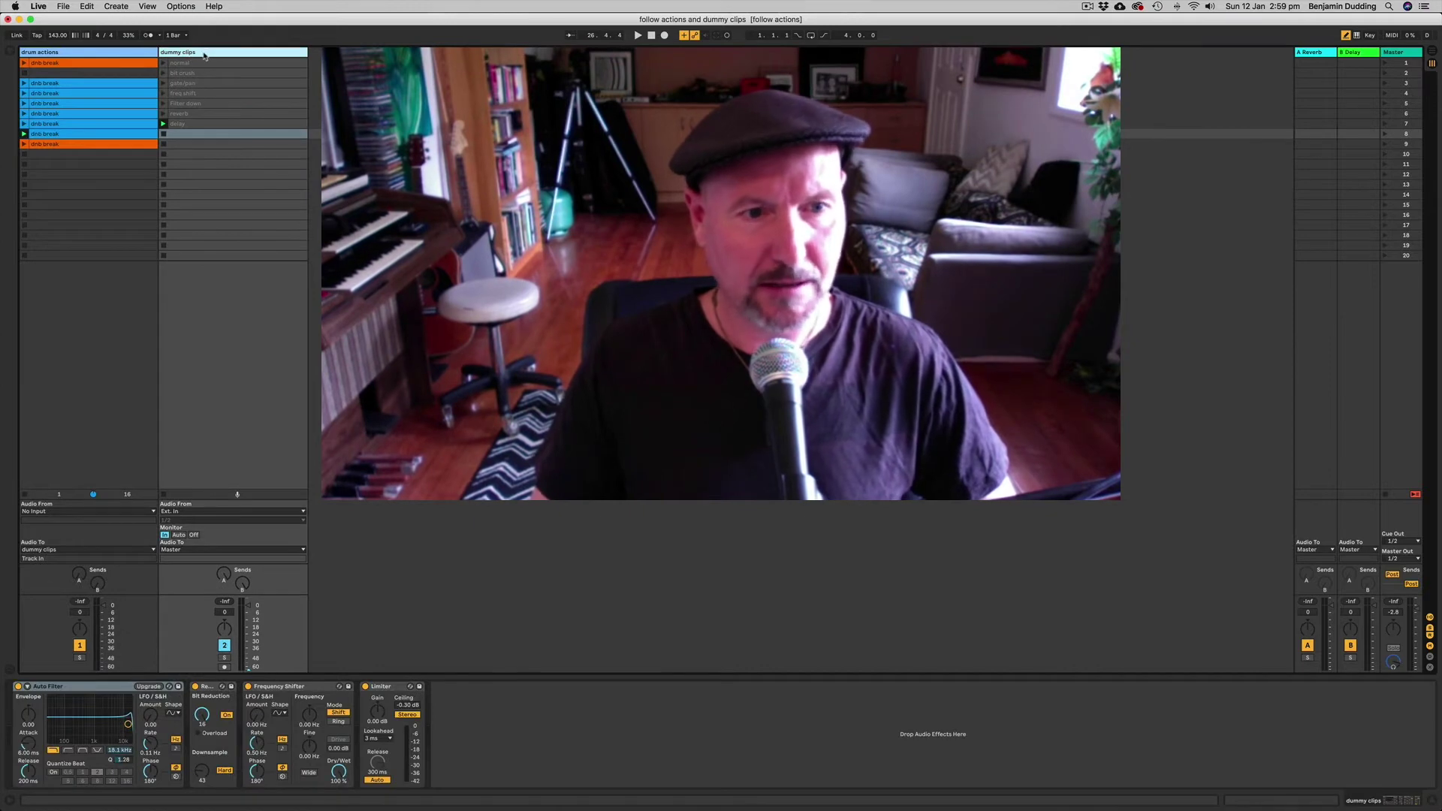
click(117, 7)
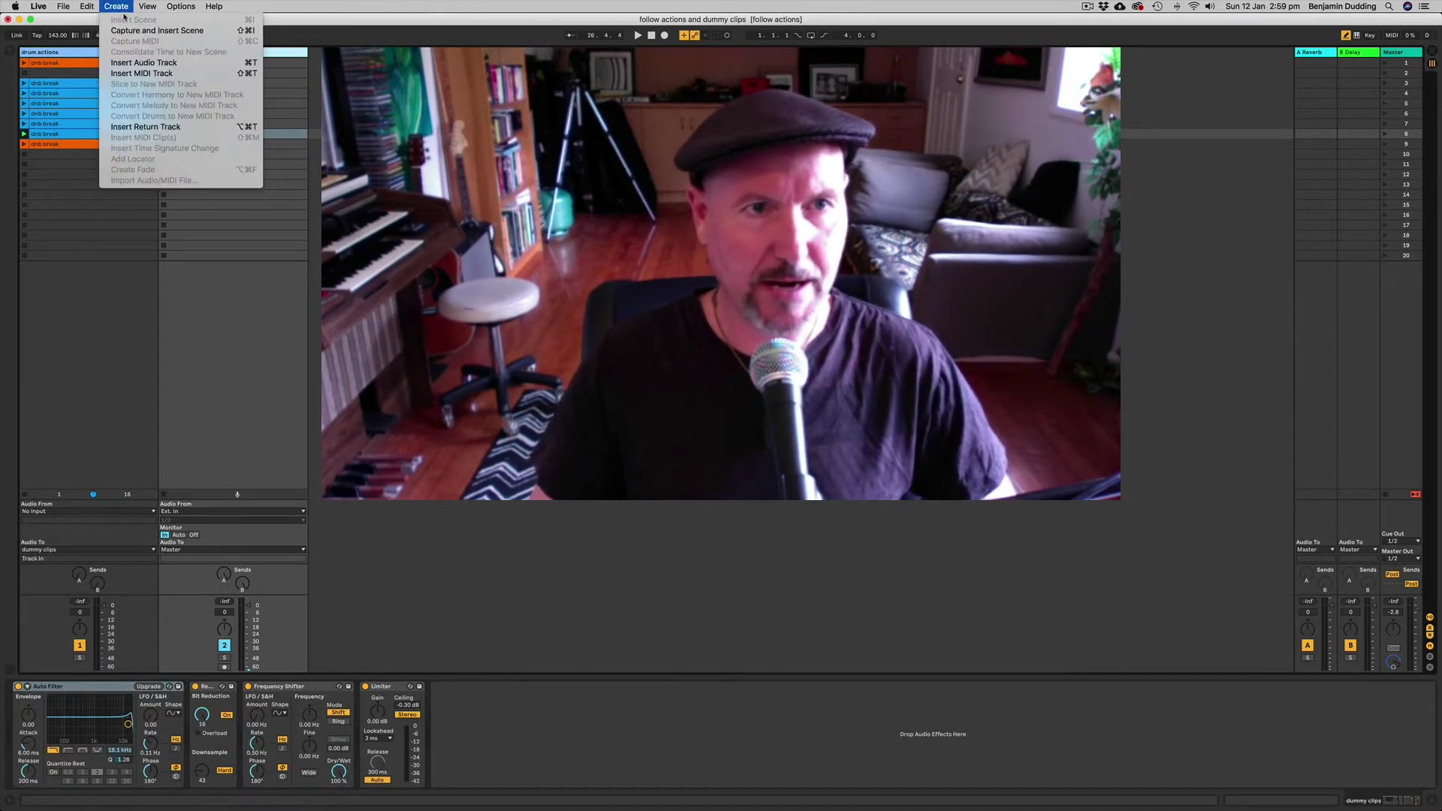
click(294, 53)
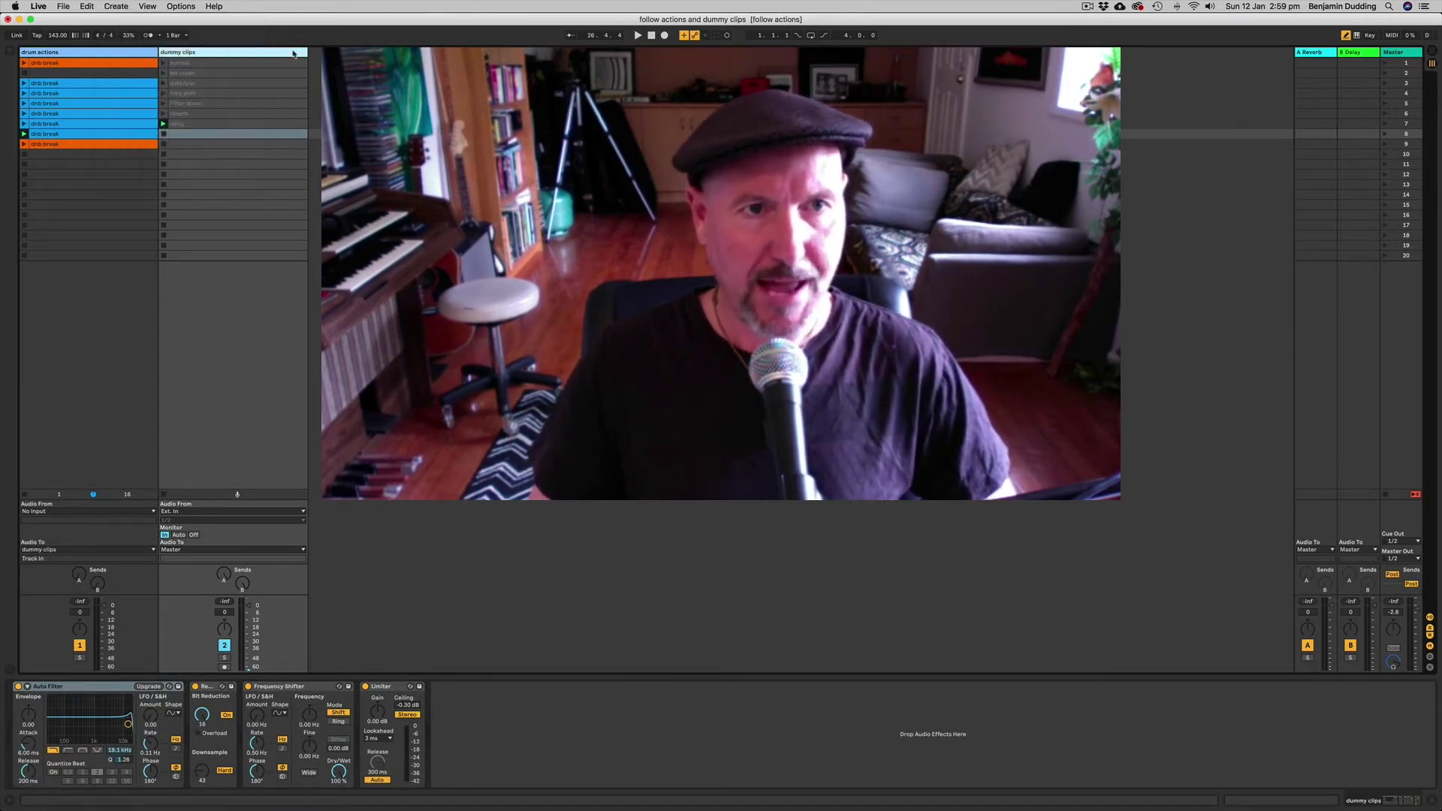
Look through the clips in scenes 1 to 4 of the dummy clips track and return to the drum actions track
click(183, 64)
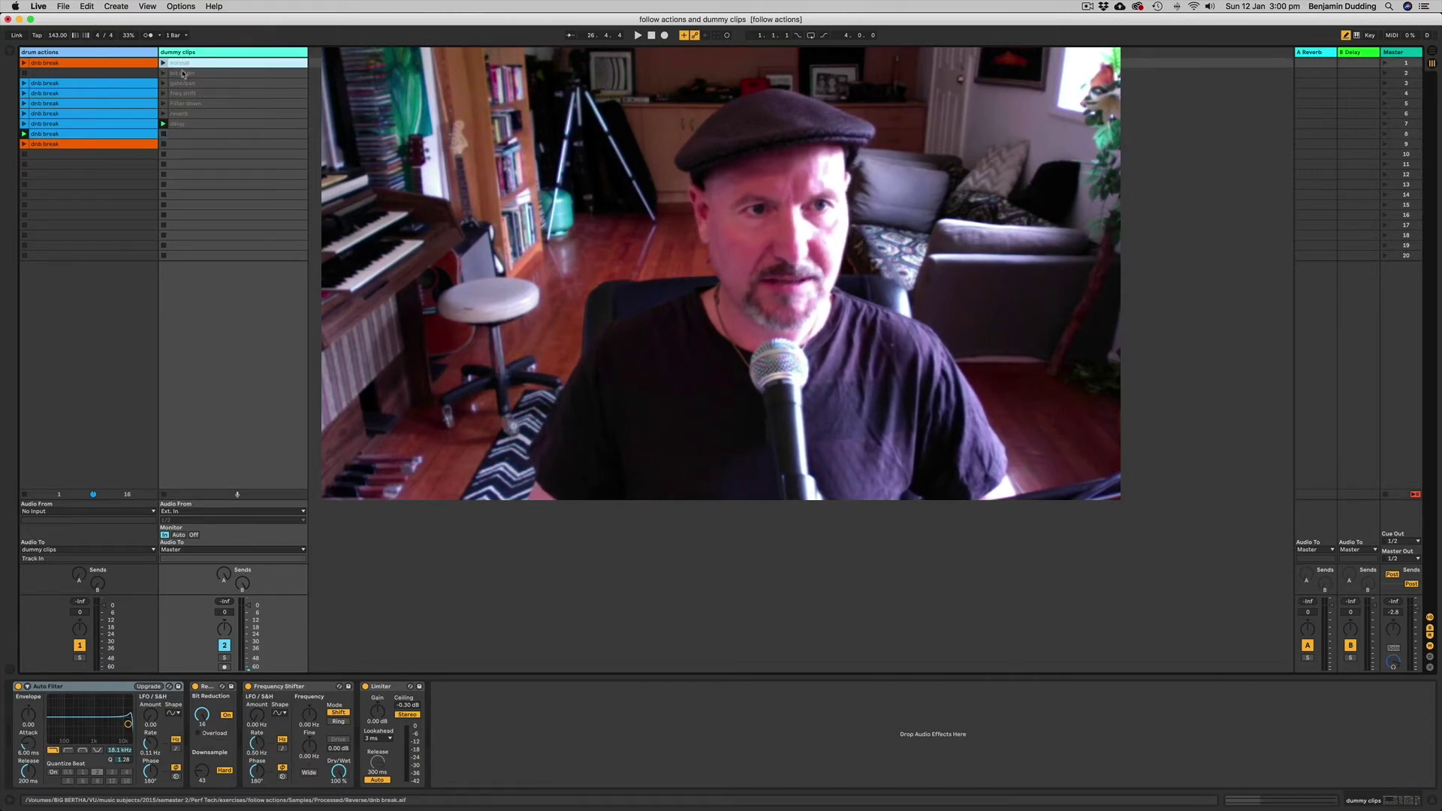
click(182, 73)
click(183, 83)
click(183, 93)
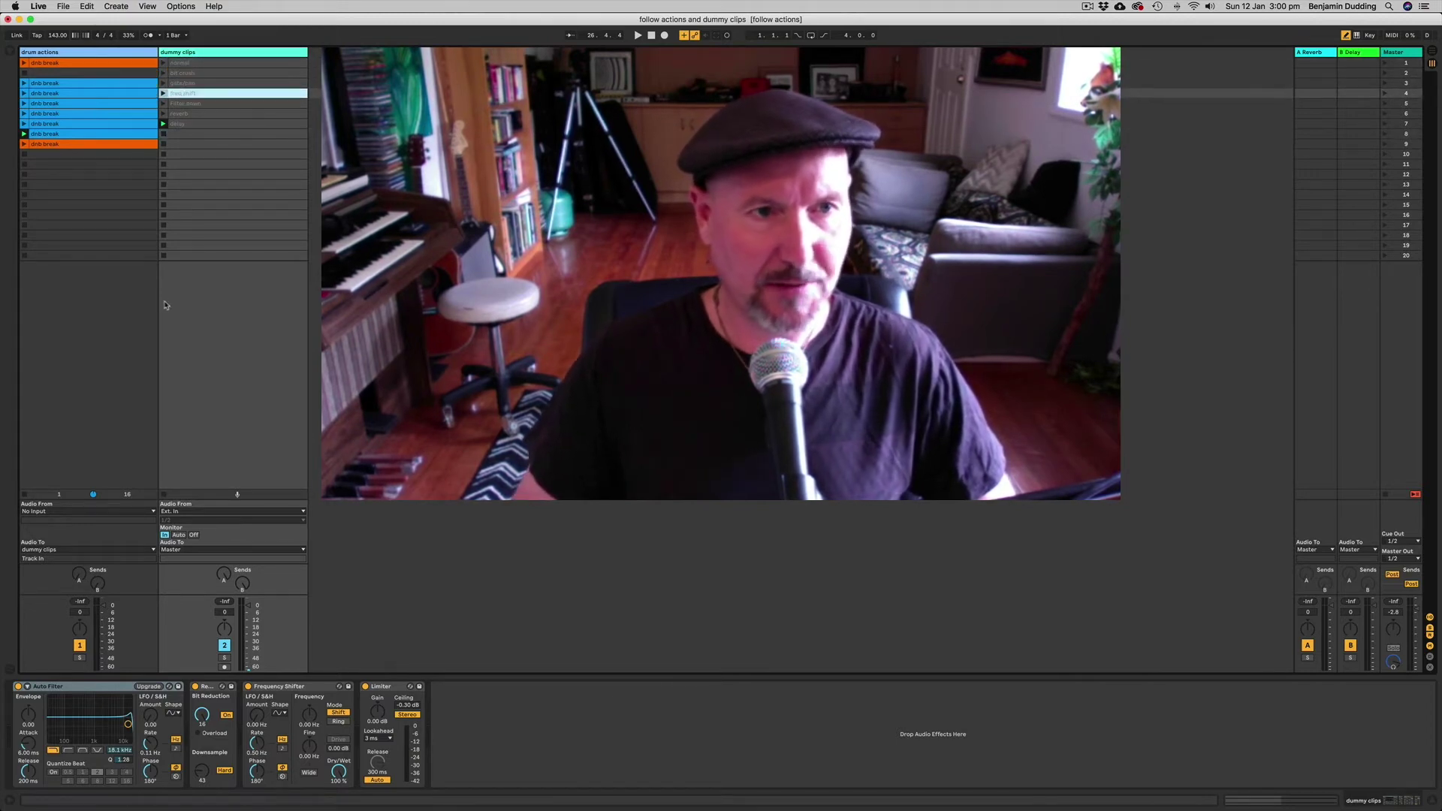
click(43, 54)
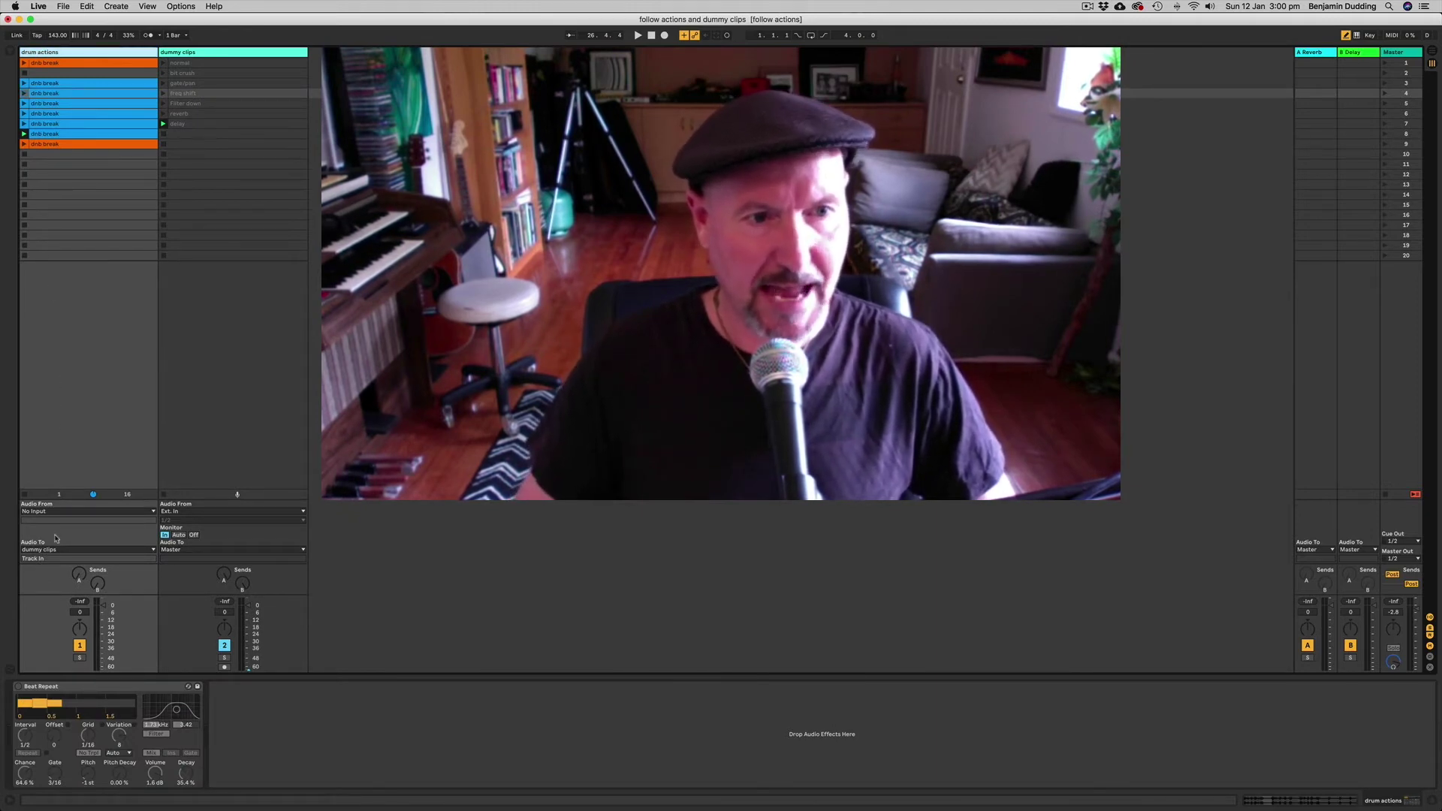
Route the drum actions track's audio output to Master and back to dummy clips
click(38, 550)
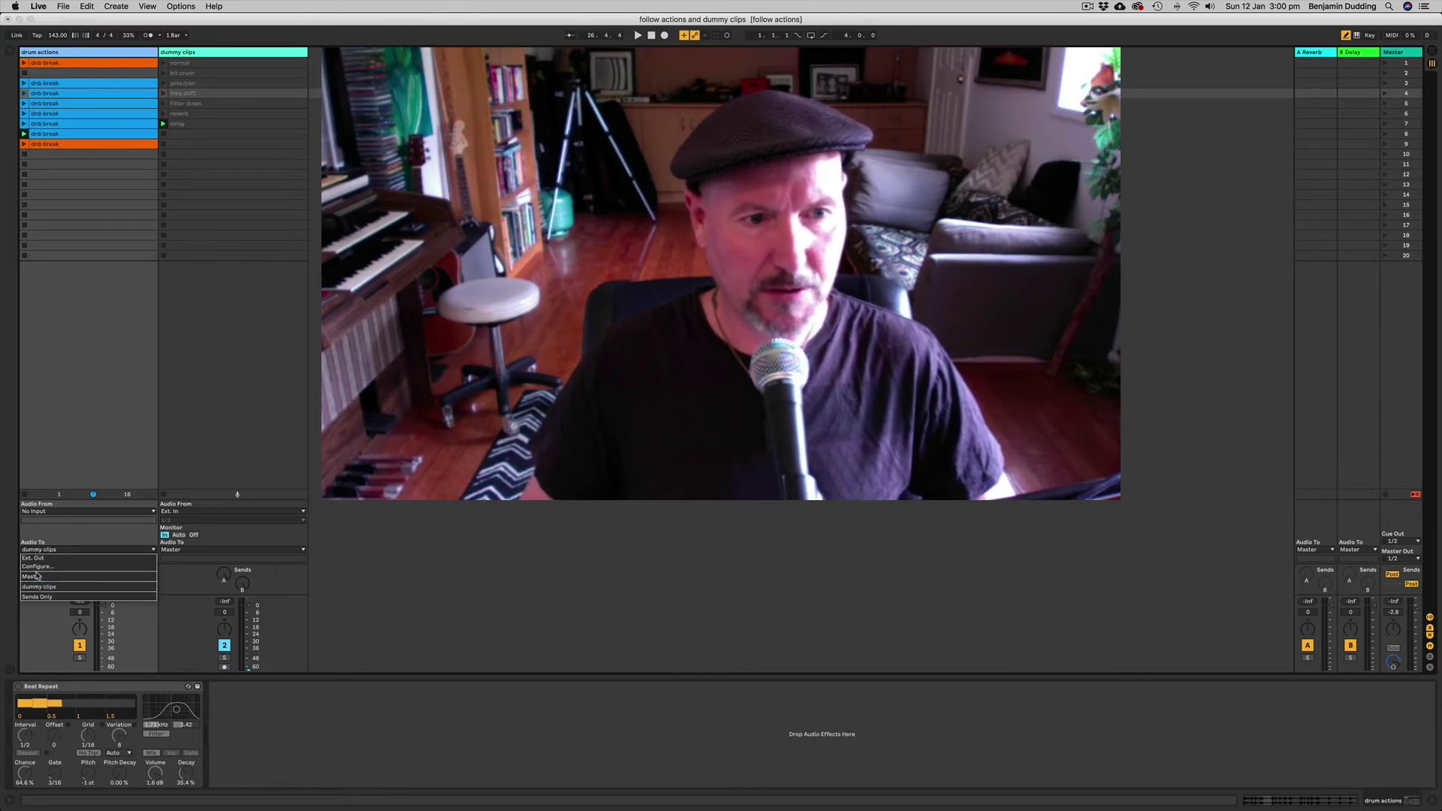
click(37, 576)
click(39, 550)
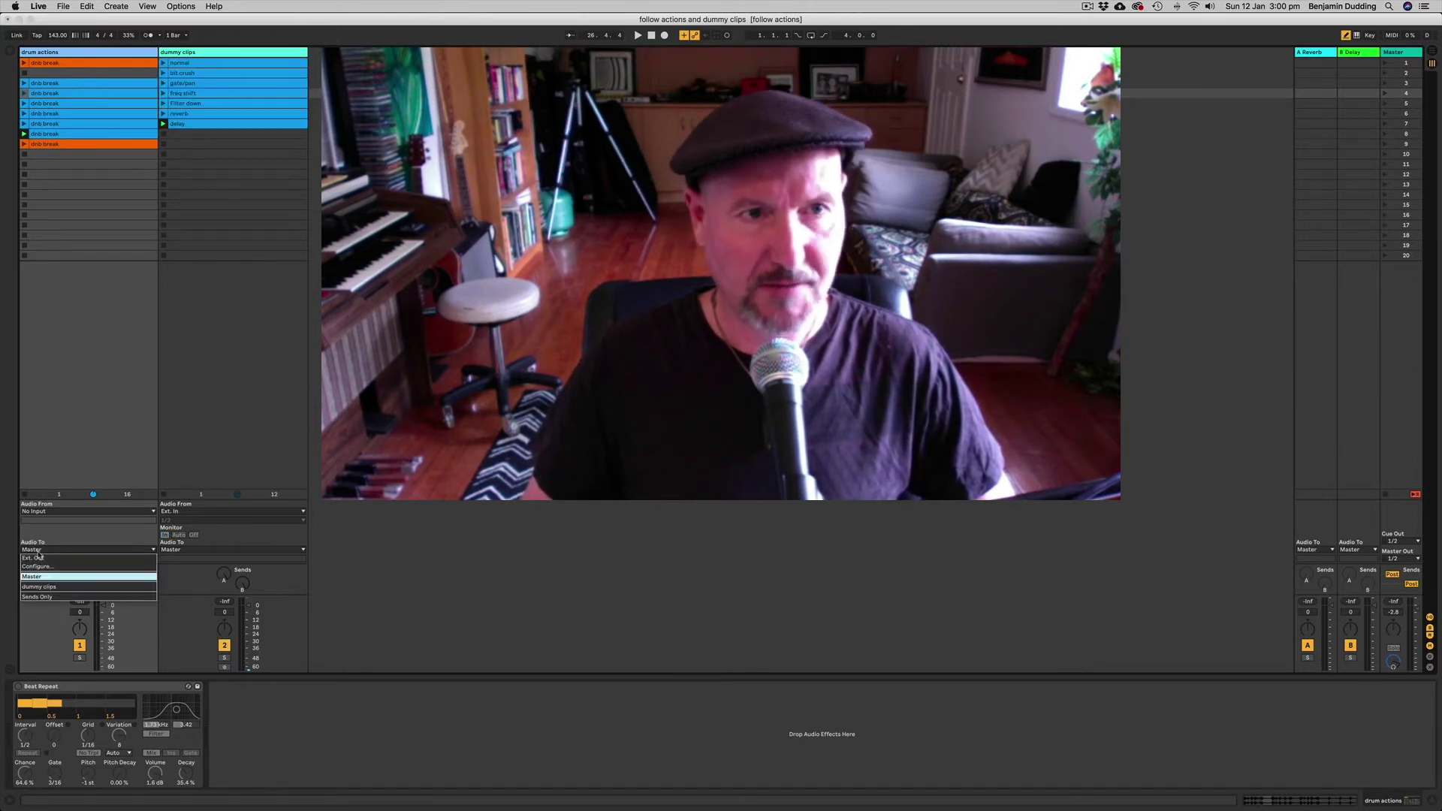
click(39, 588)
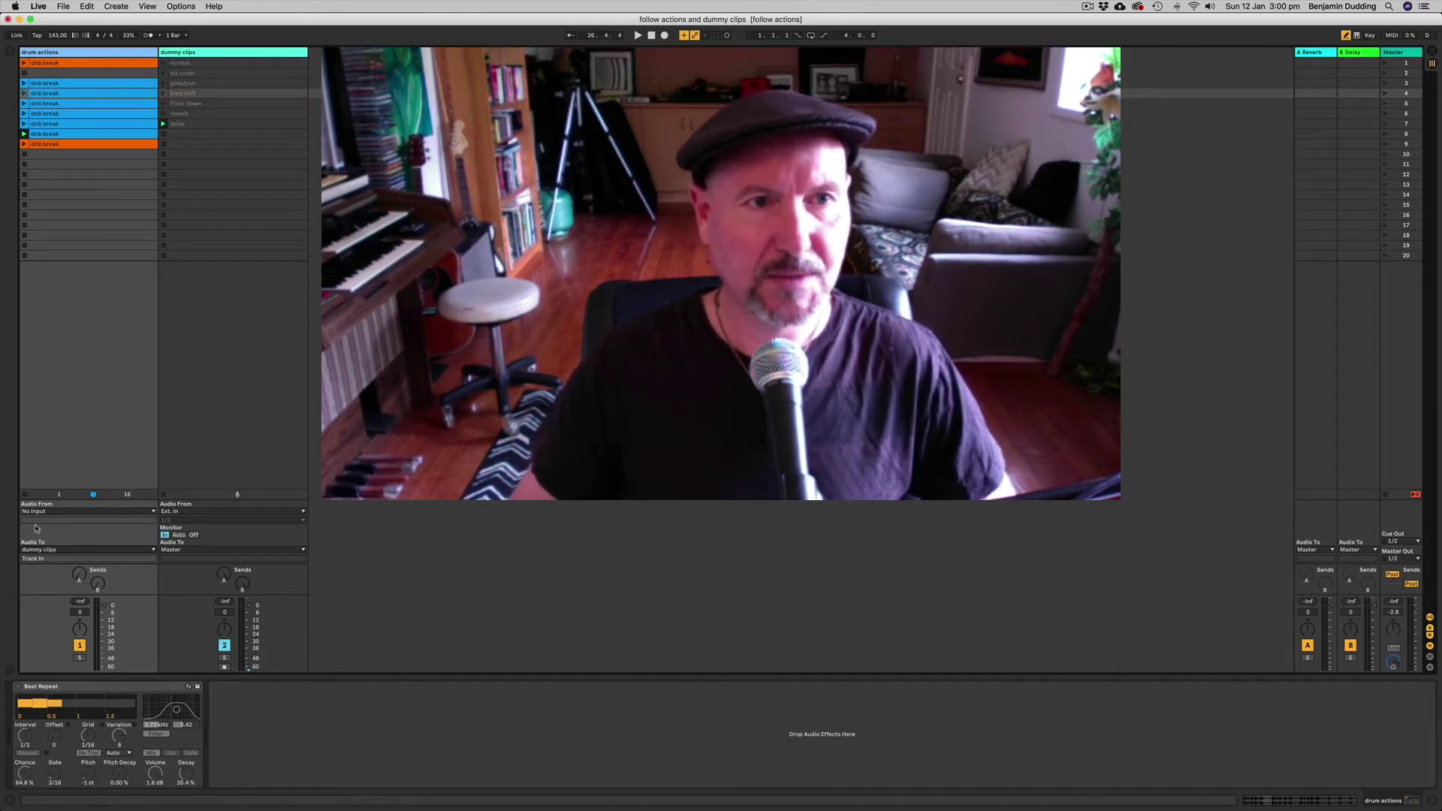
Examine the dummy clips track's device chain: Auto Filter, Redux, Frequency Shifter and Limiter
click(201, 53)
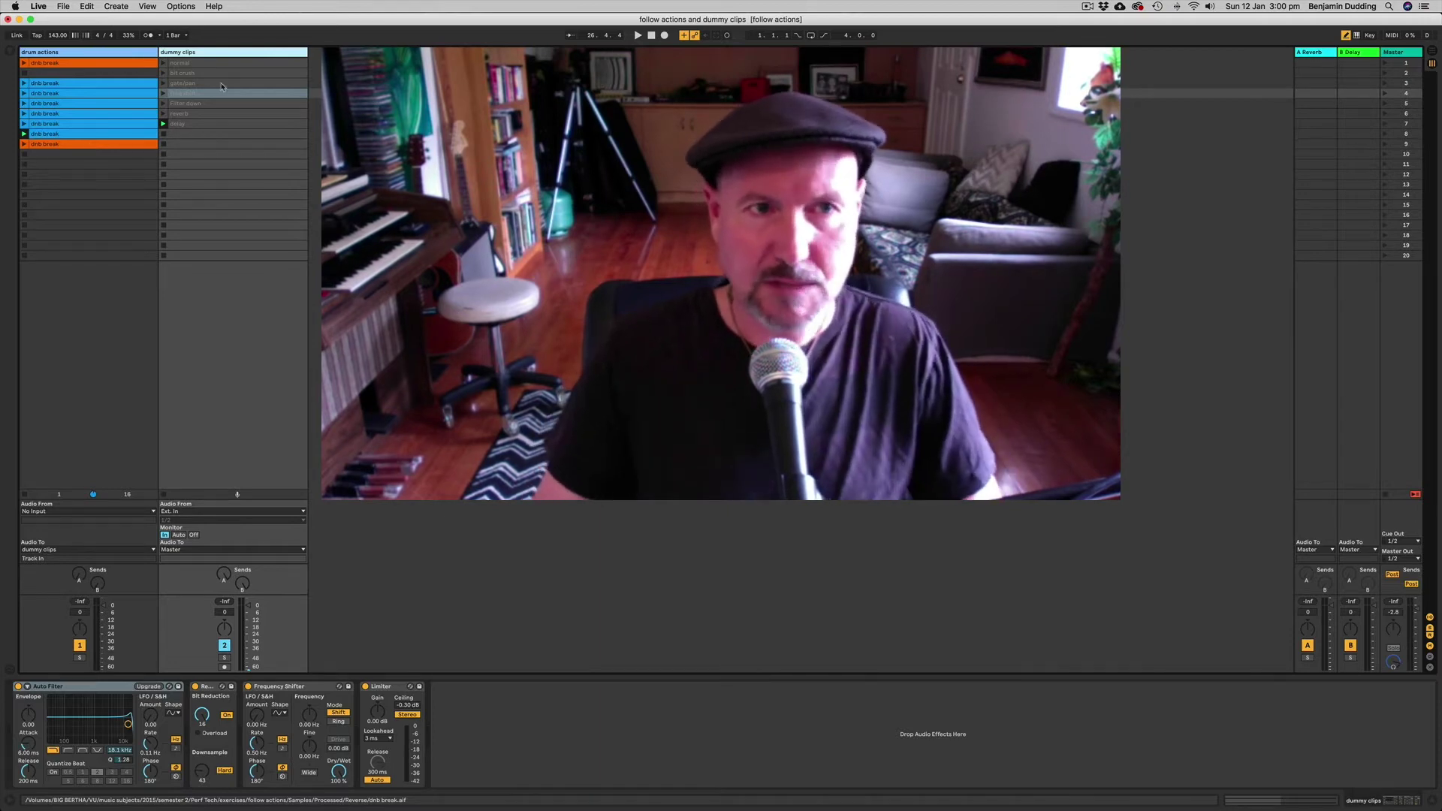
click(210, 53)
click(197, 53)
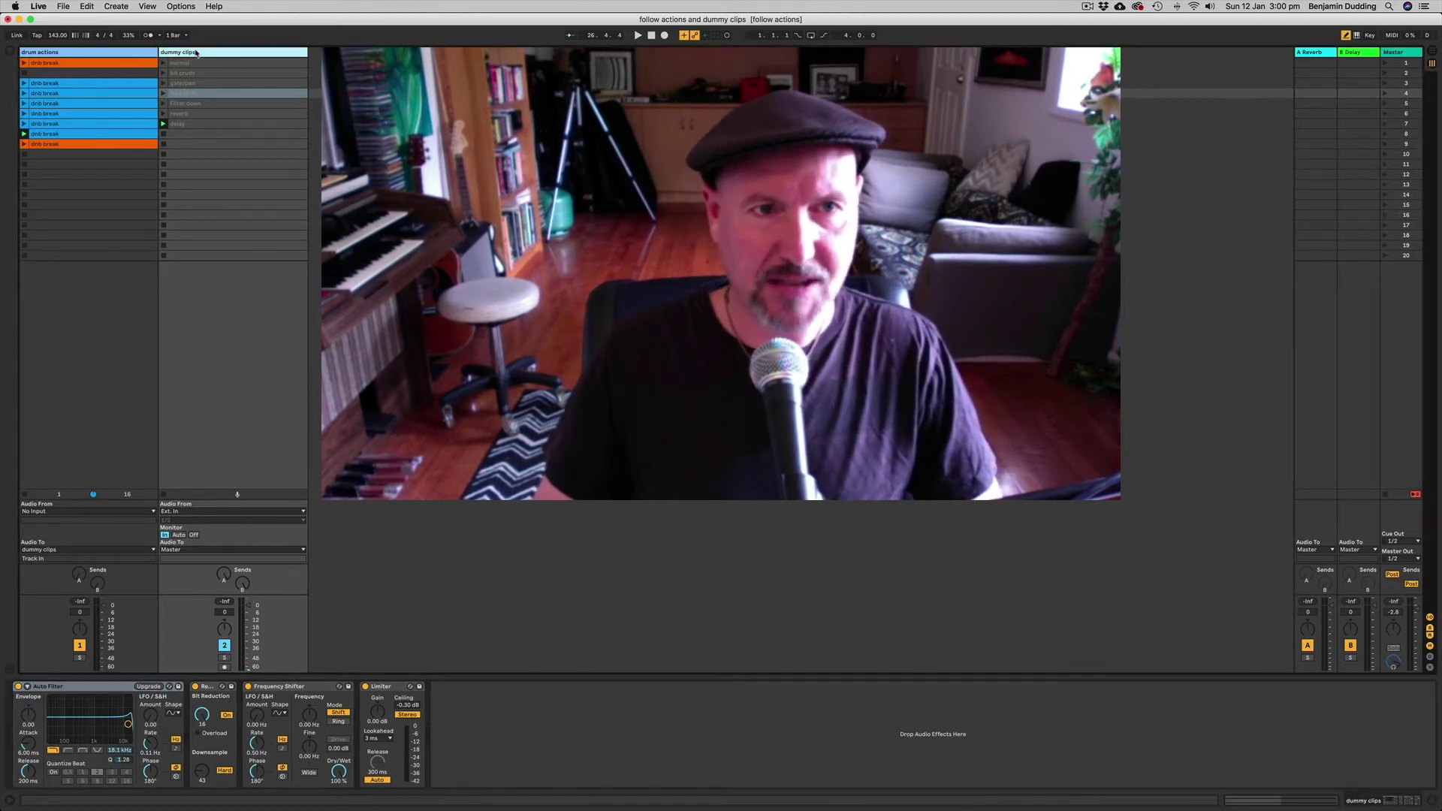
click(63, 688)
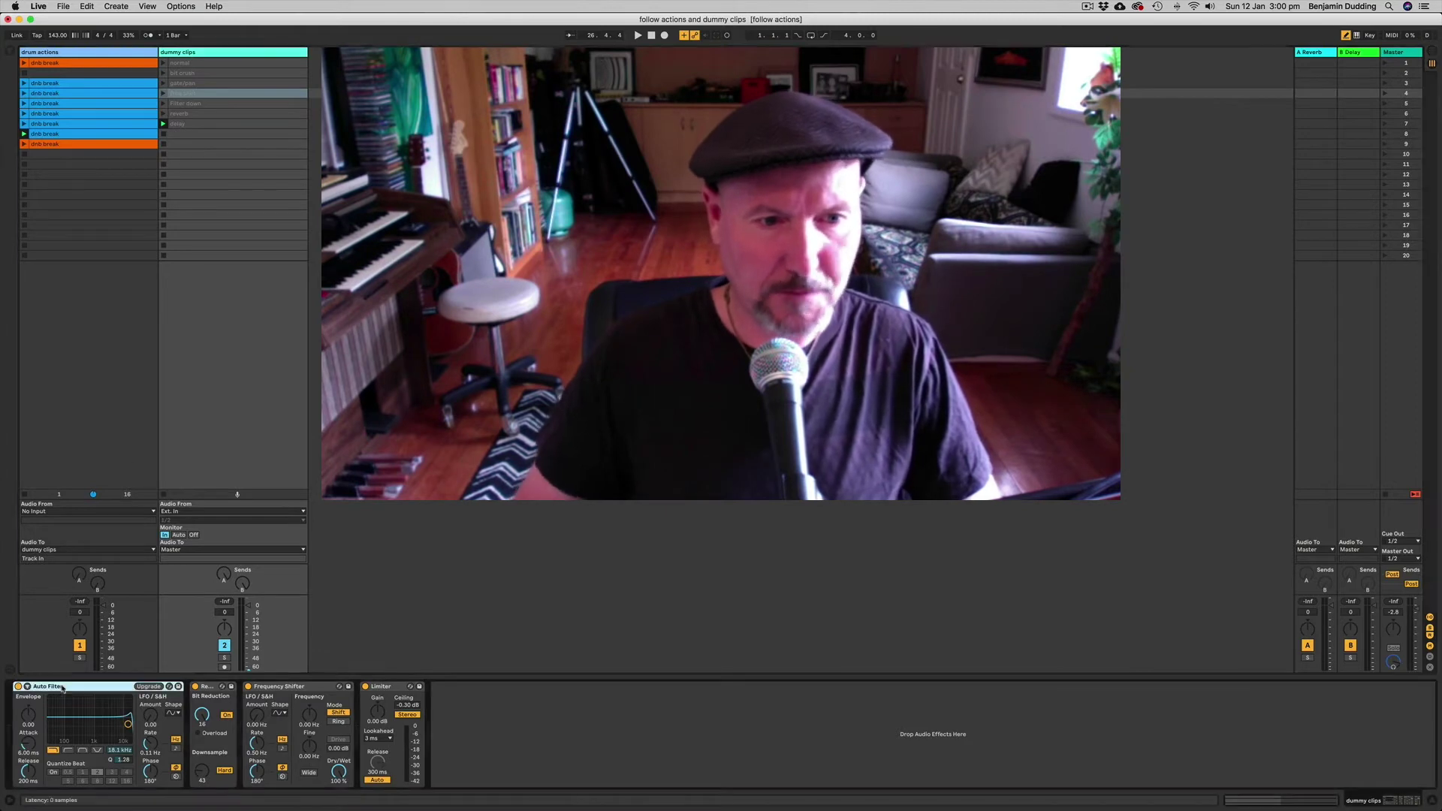
click(214, 701)
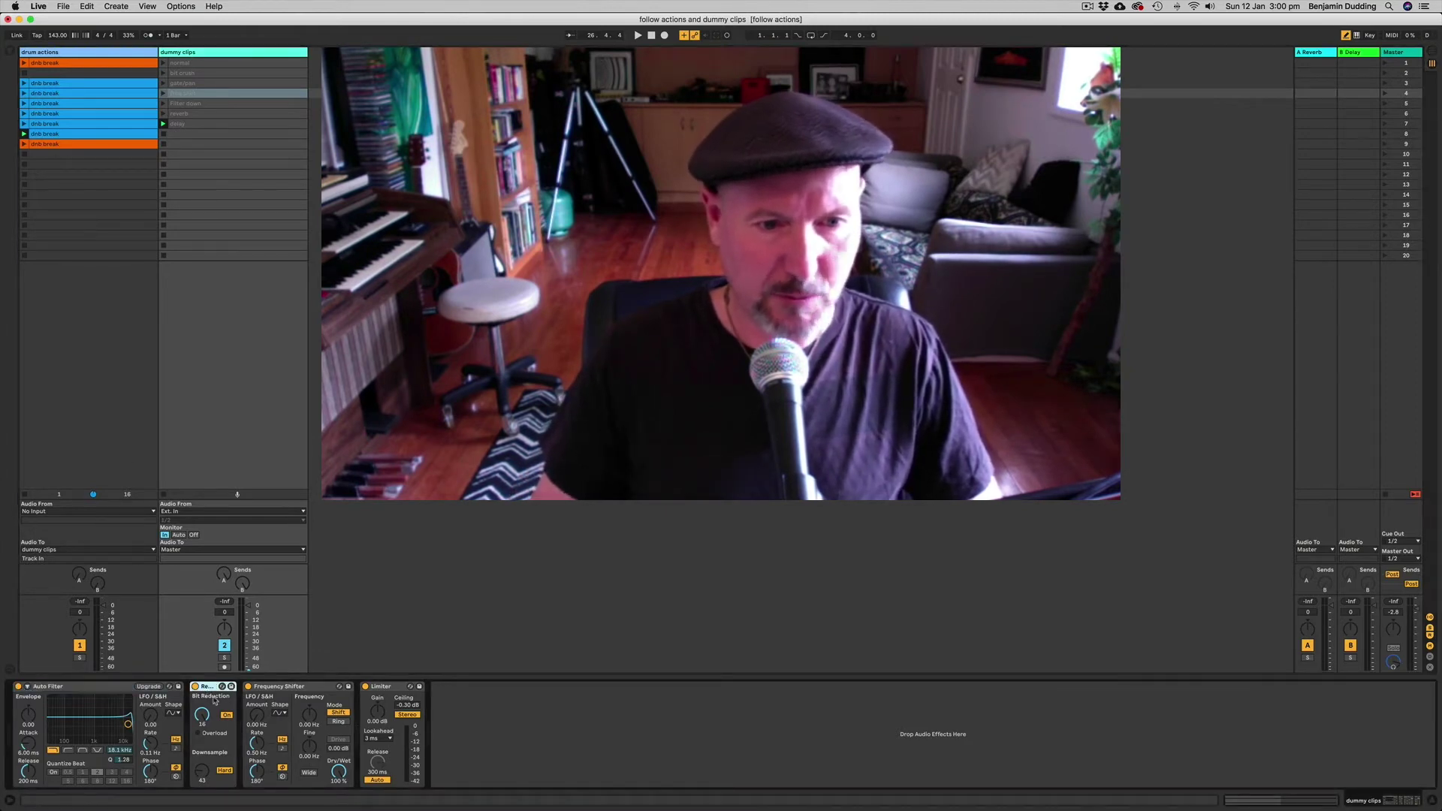
click(267, 694)
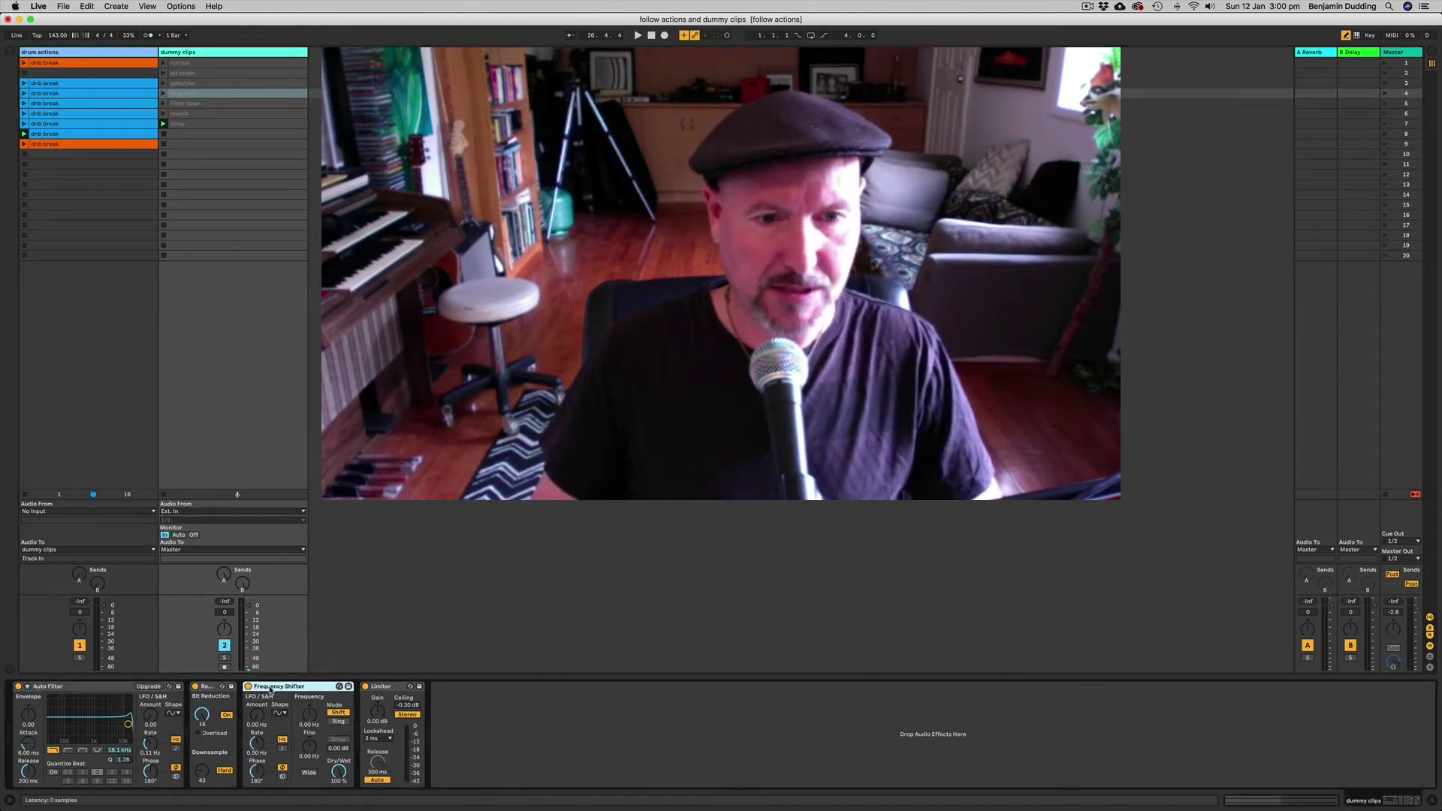
click(388, 691)
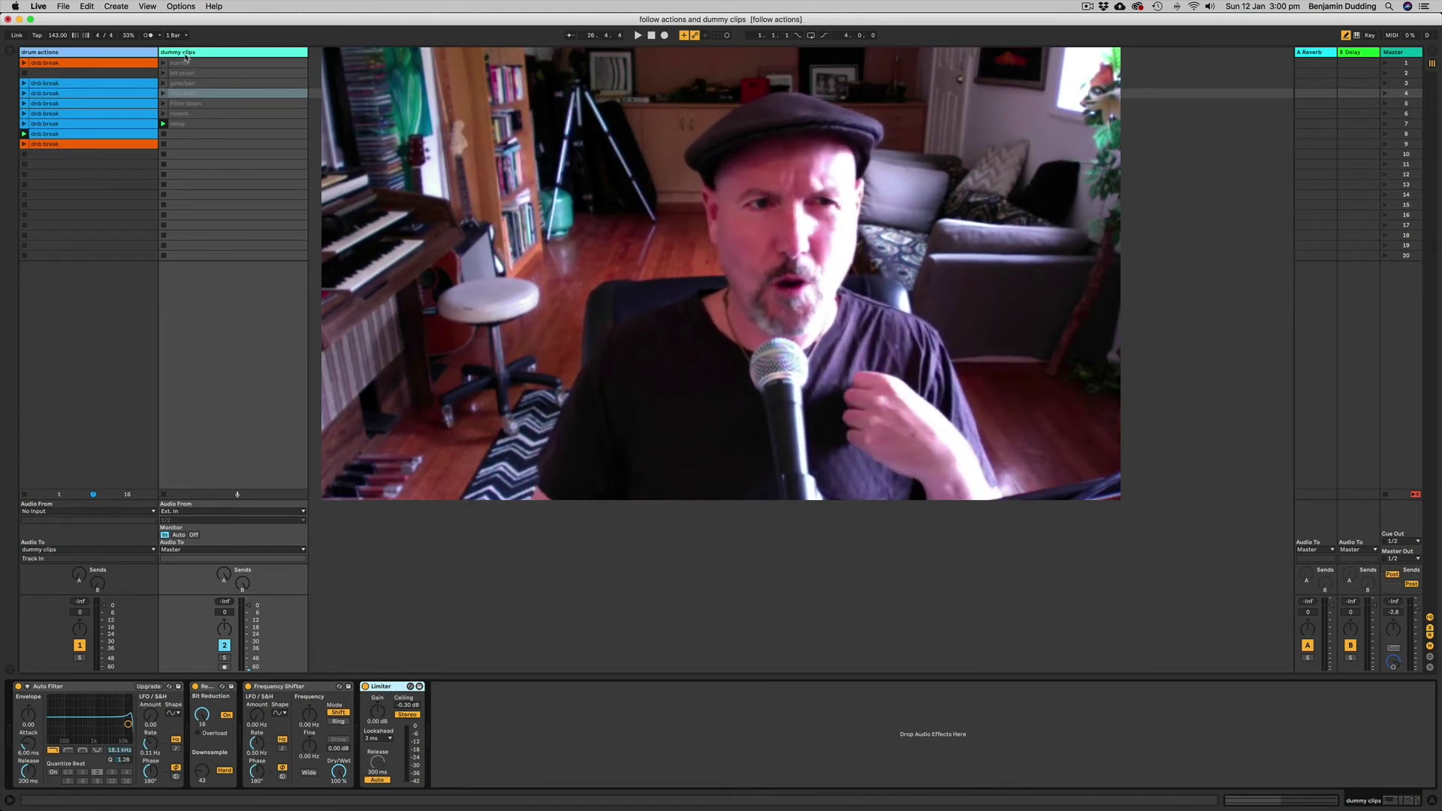
Look through the drum actions track's blue clips in scenes 3 to 8 and compare that track with dummy clips
click(36, 54)
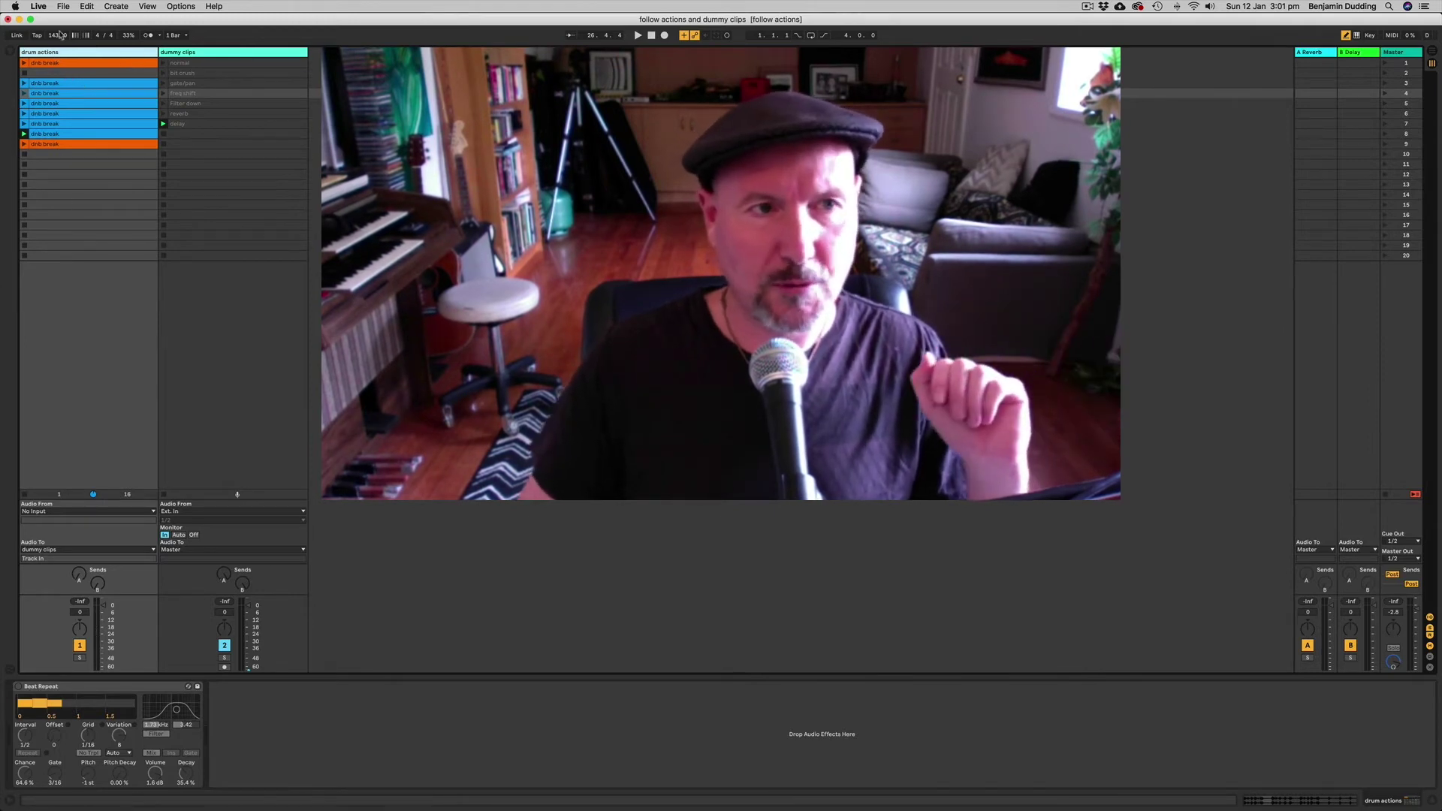
click(47, 84)
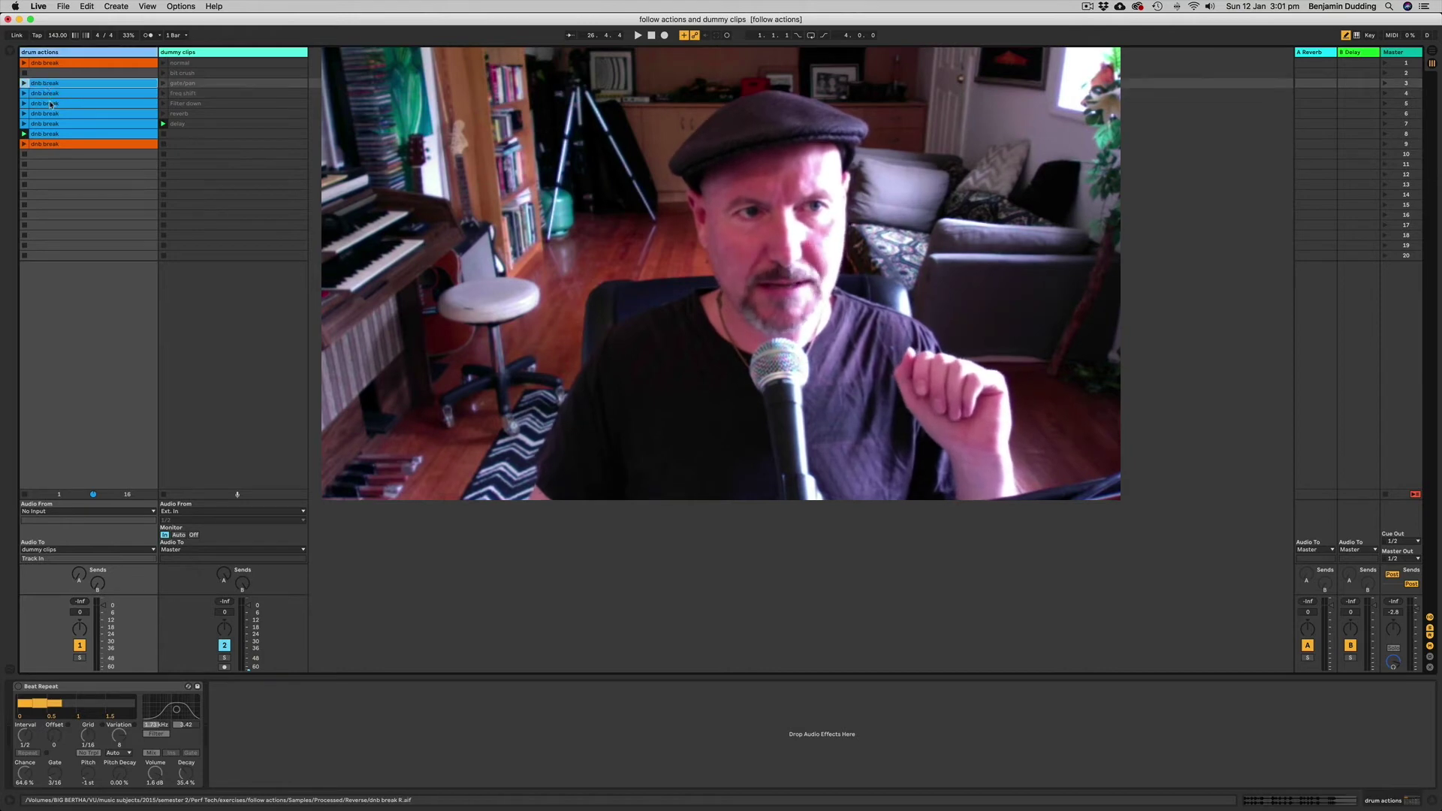
click(50, 104)
click(49, 114)
click(50, 124)
click(48, 134)
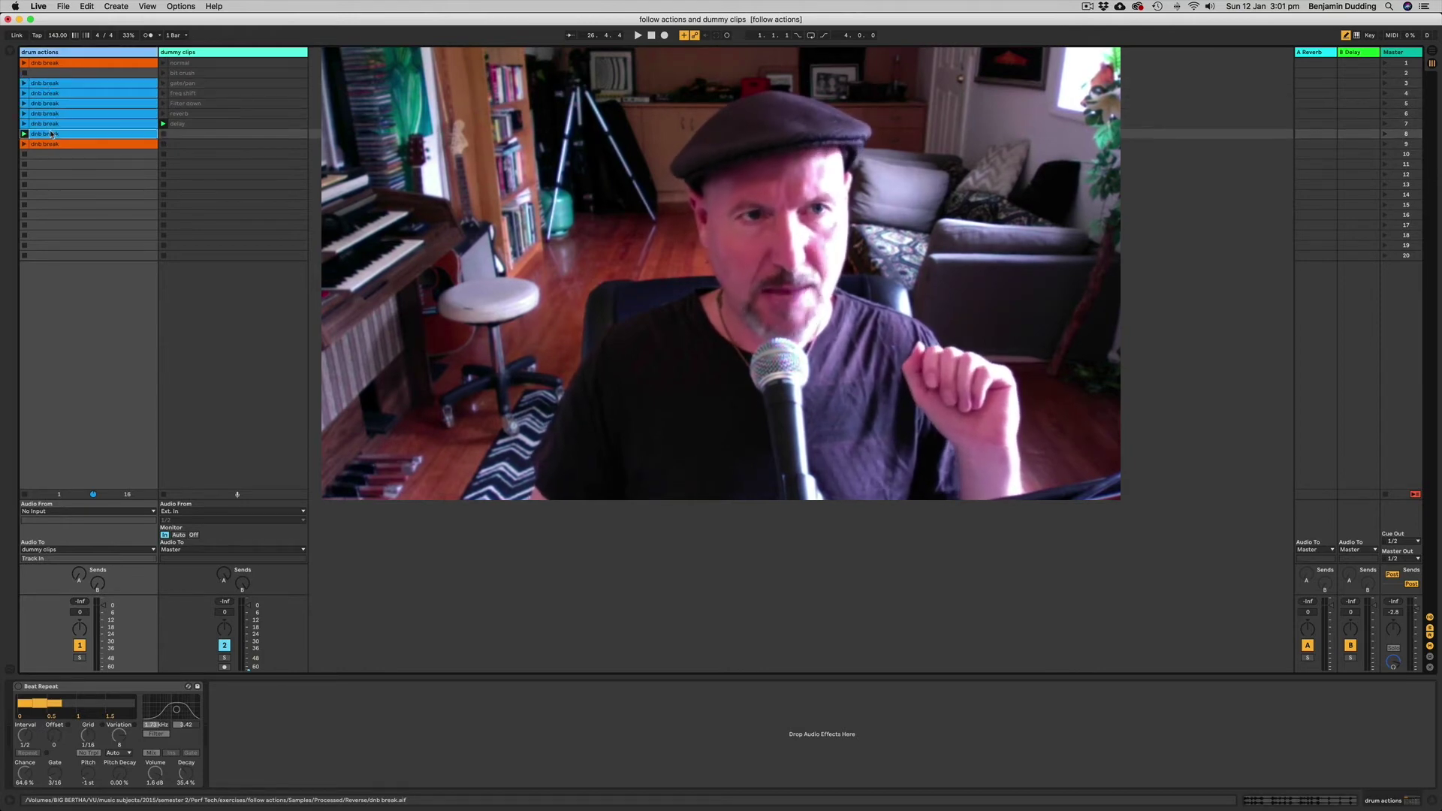
click(191, 53)
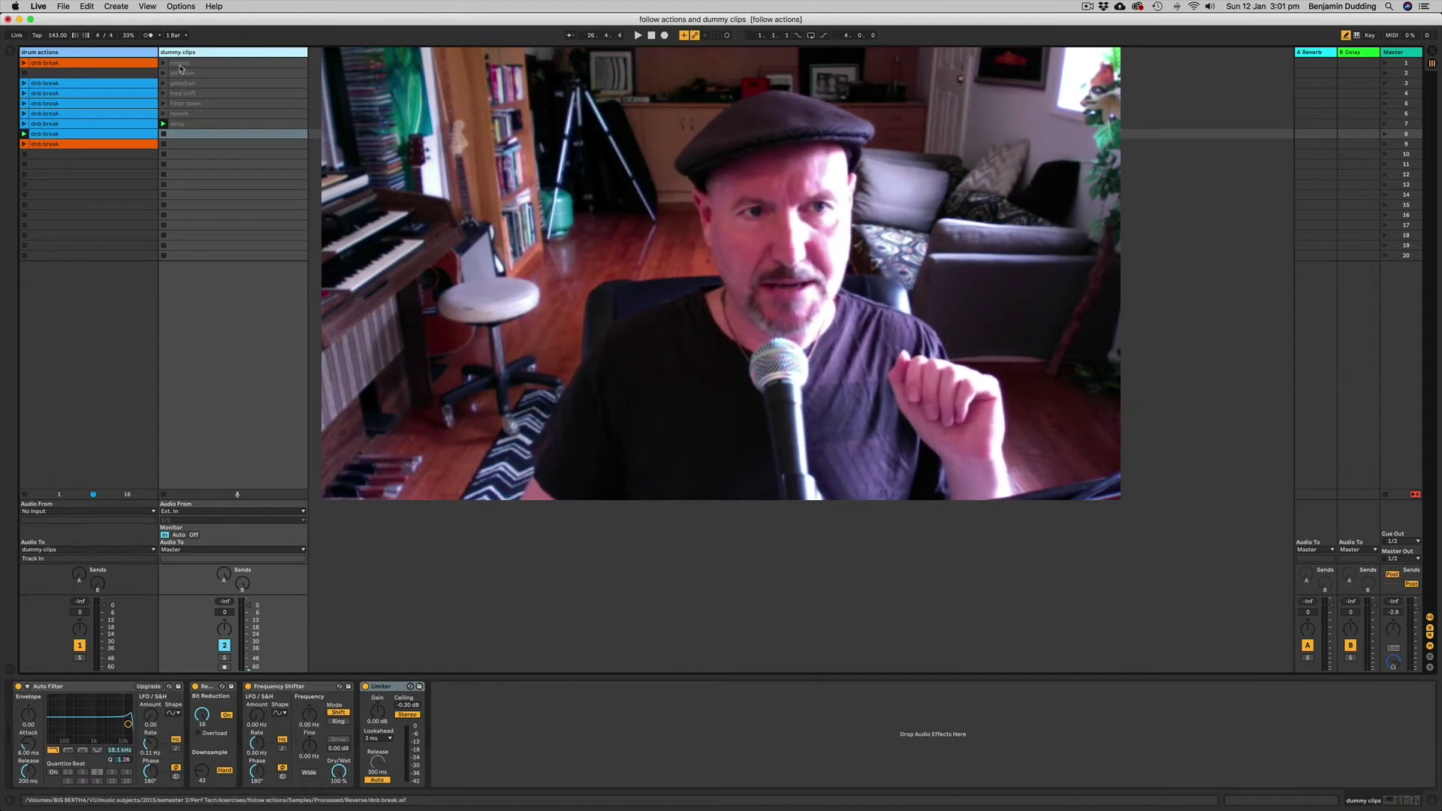
click(44, 85)
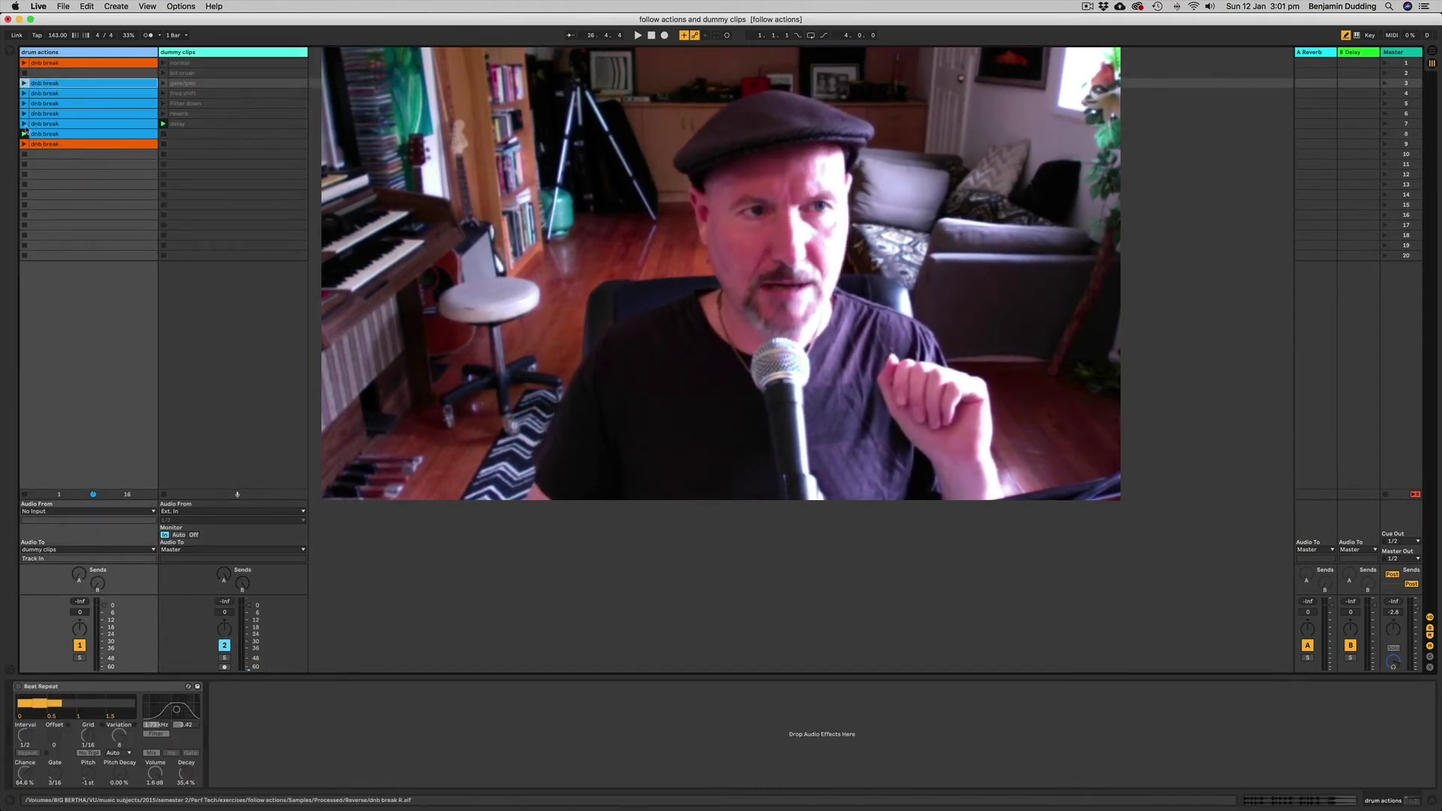
click(69, 55)
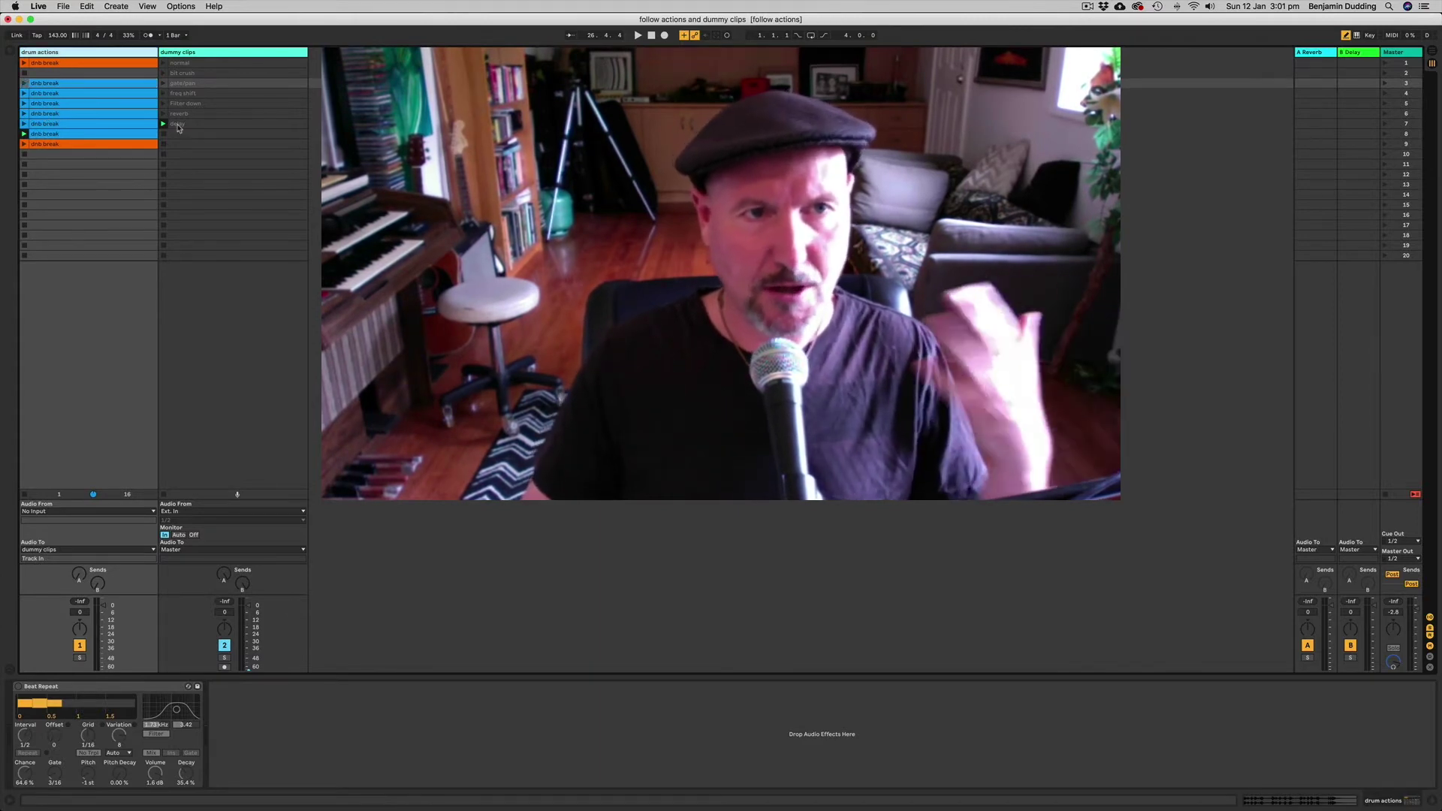
Switch the dummy clips track's monitoring to Auto, select its normal clip and set monitoring back to In
click(192, 53)
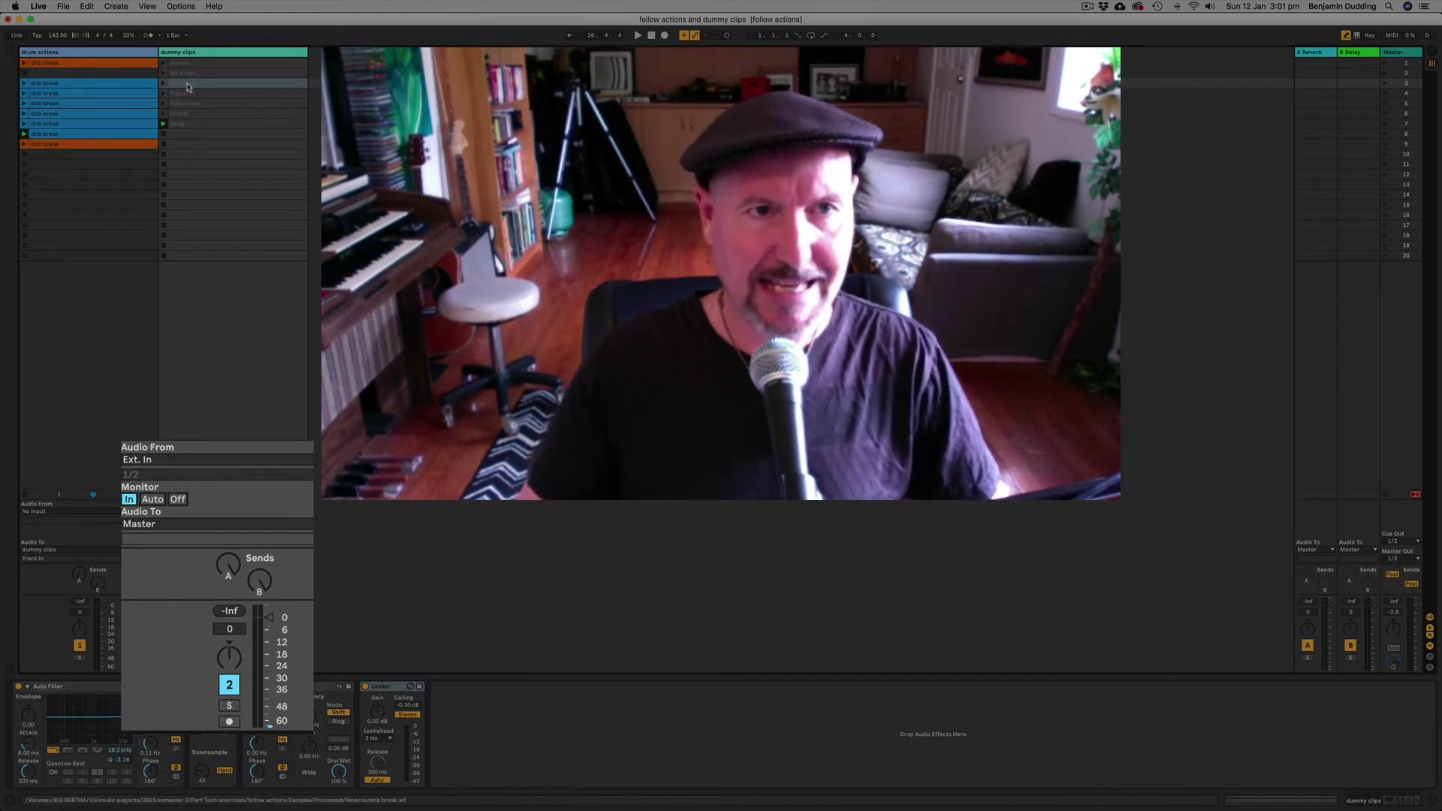
click(153, 499)
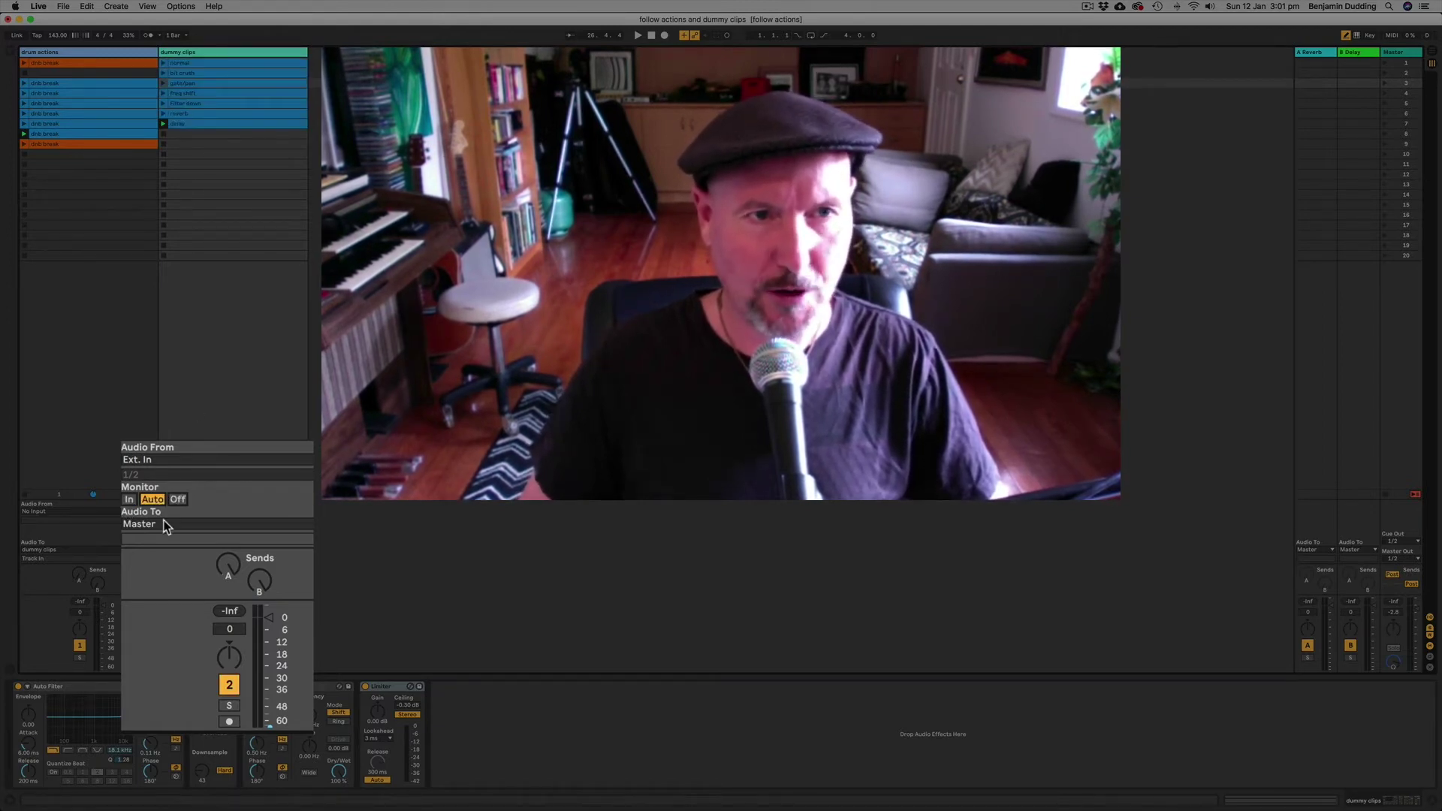
click(184, 66)
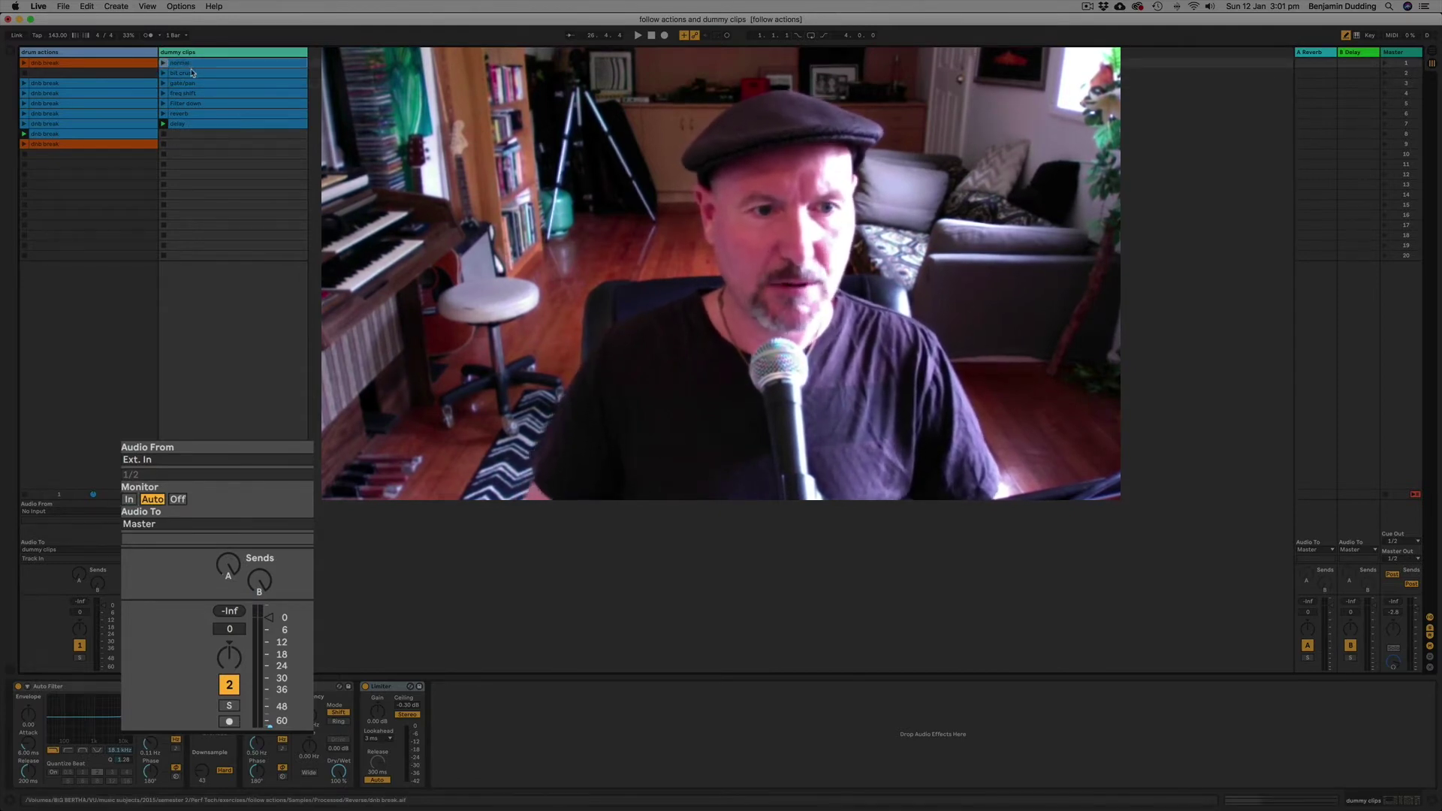
click(128, 499)
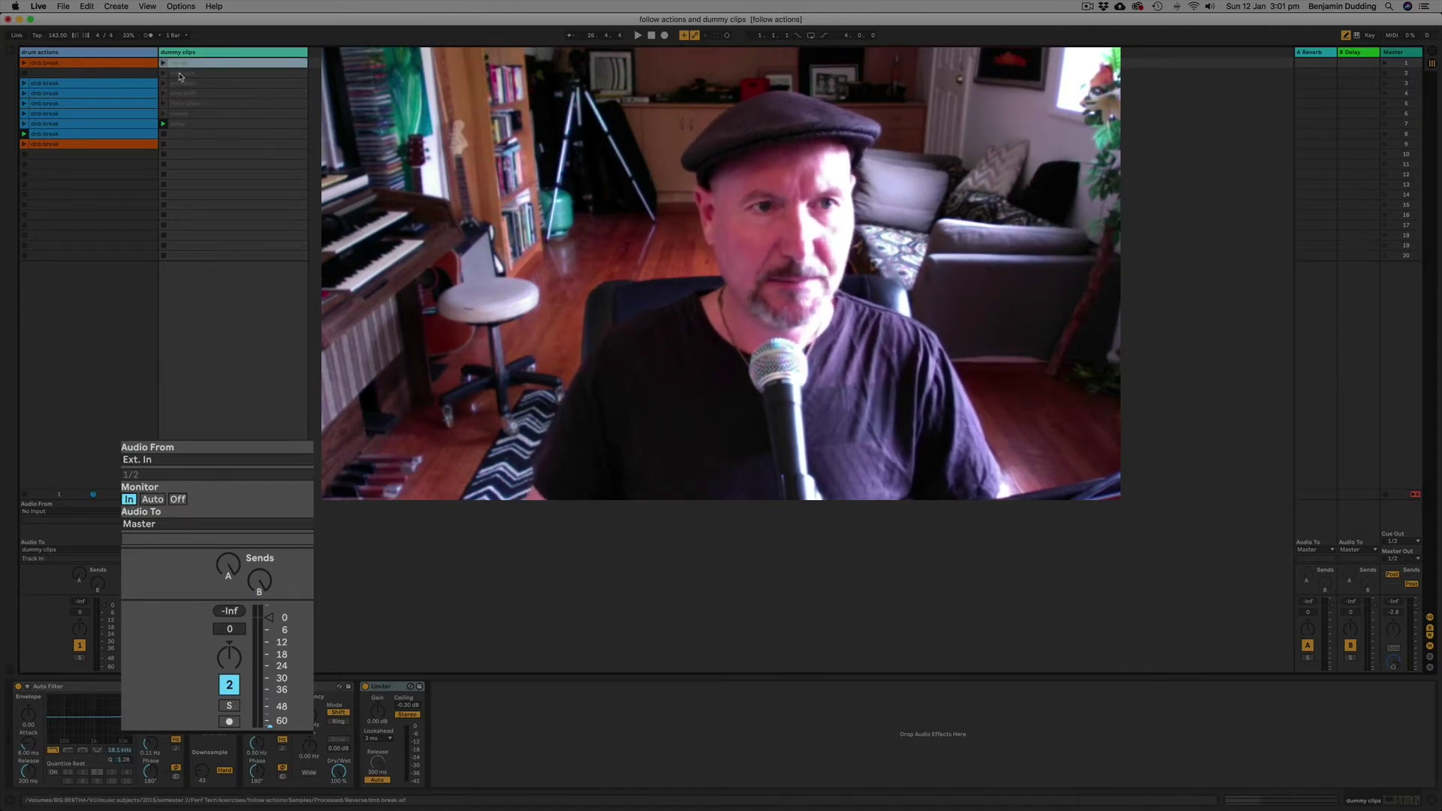
Go through the dummy clips track's clips from scene 2 down to the delay clip in scene 7
key(Down)
key(Down)
key(Down)
key(Down)
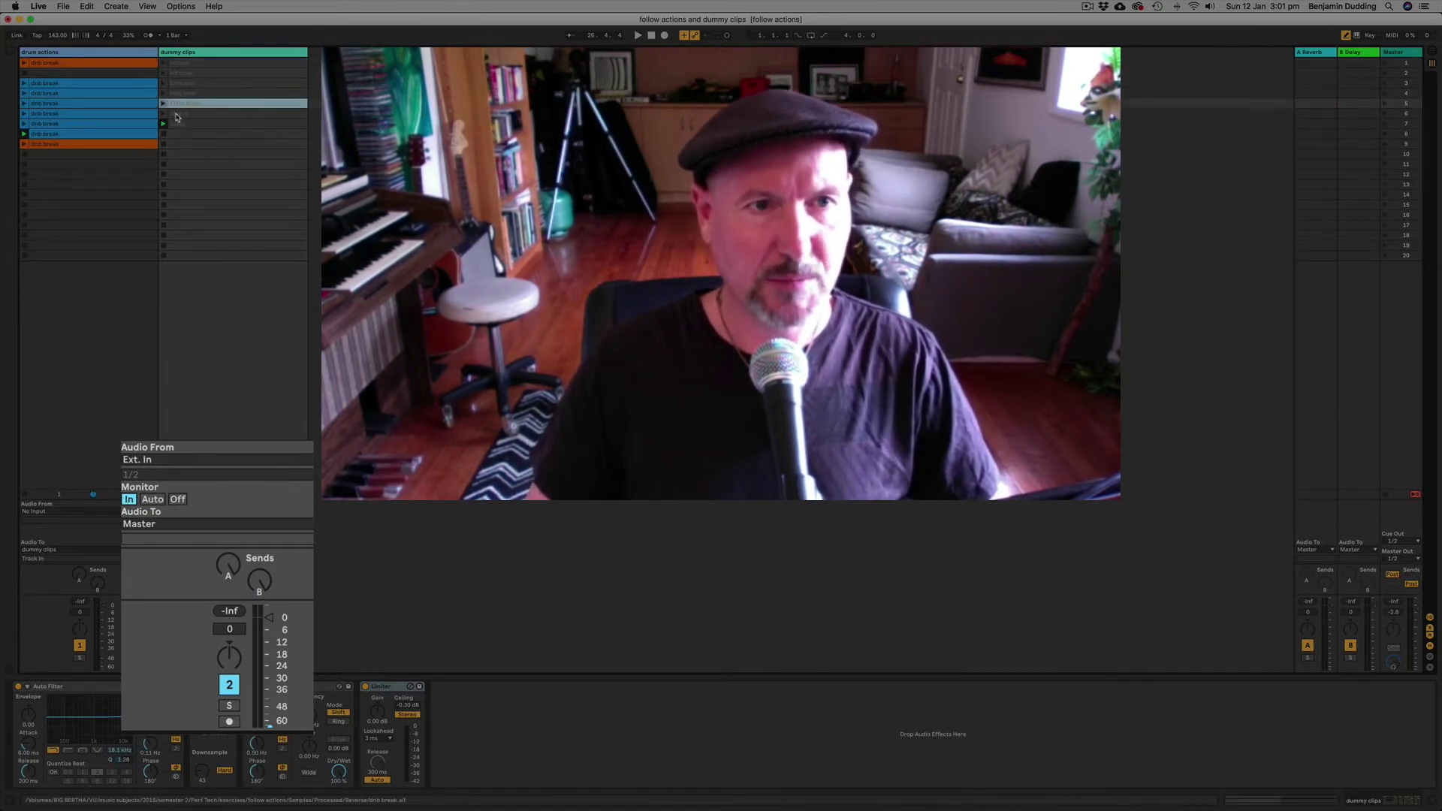
click(176, 114)
click(173, 124)
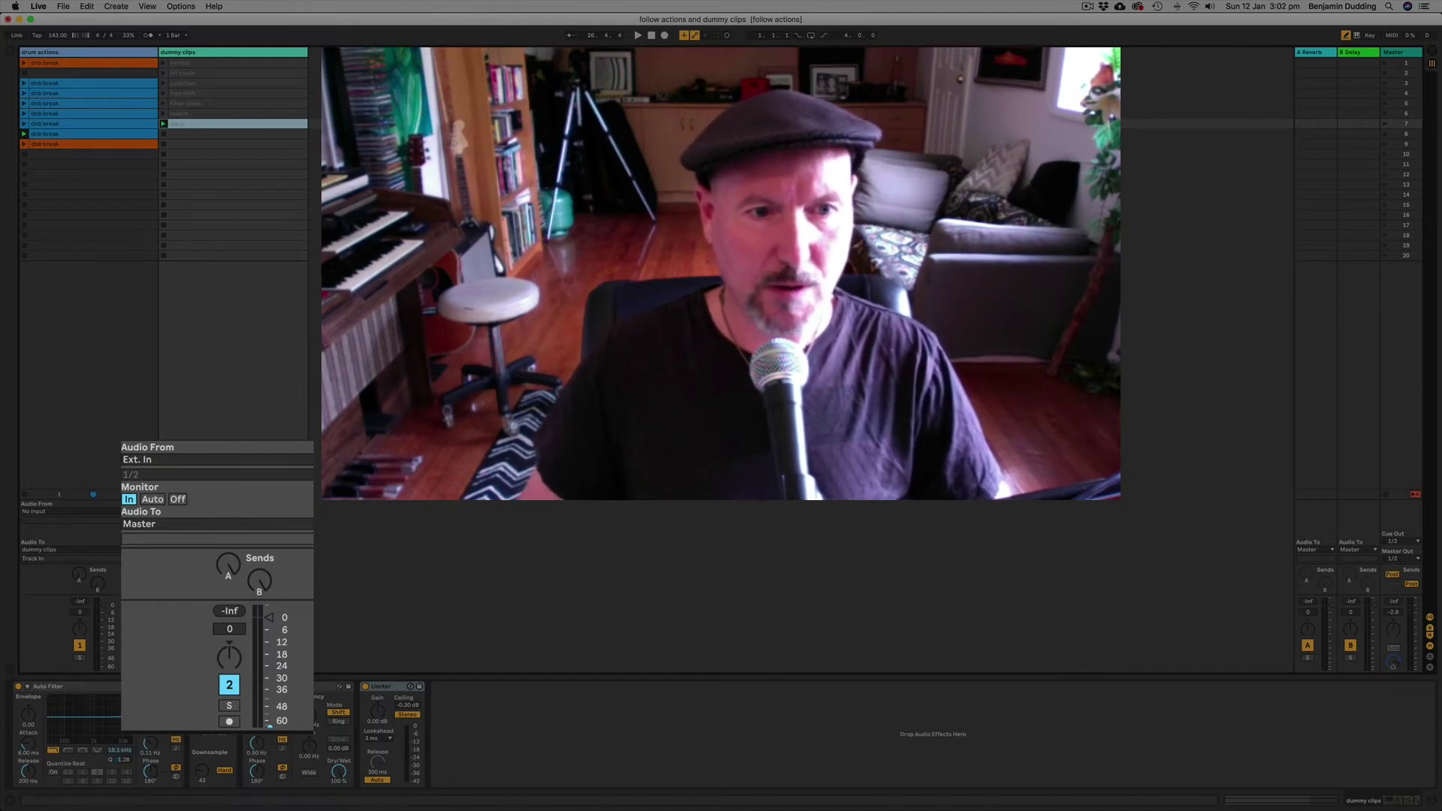
Set the dummy clips track's monitoring to Auto, view the delay clip and return monitoring to In
click(153, 502)
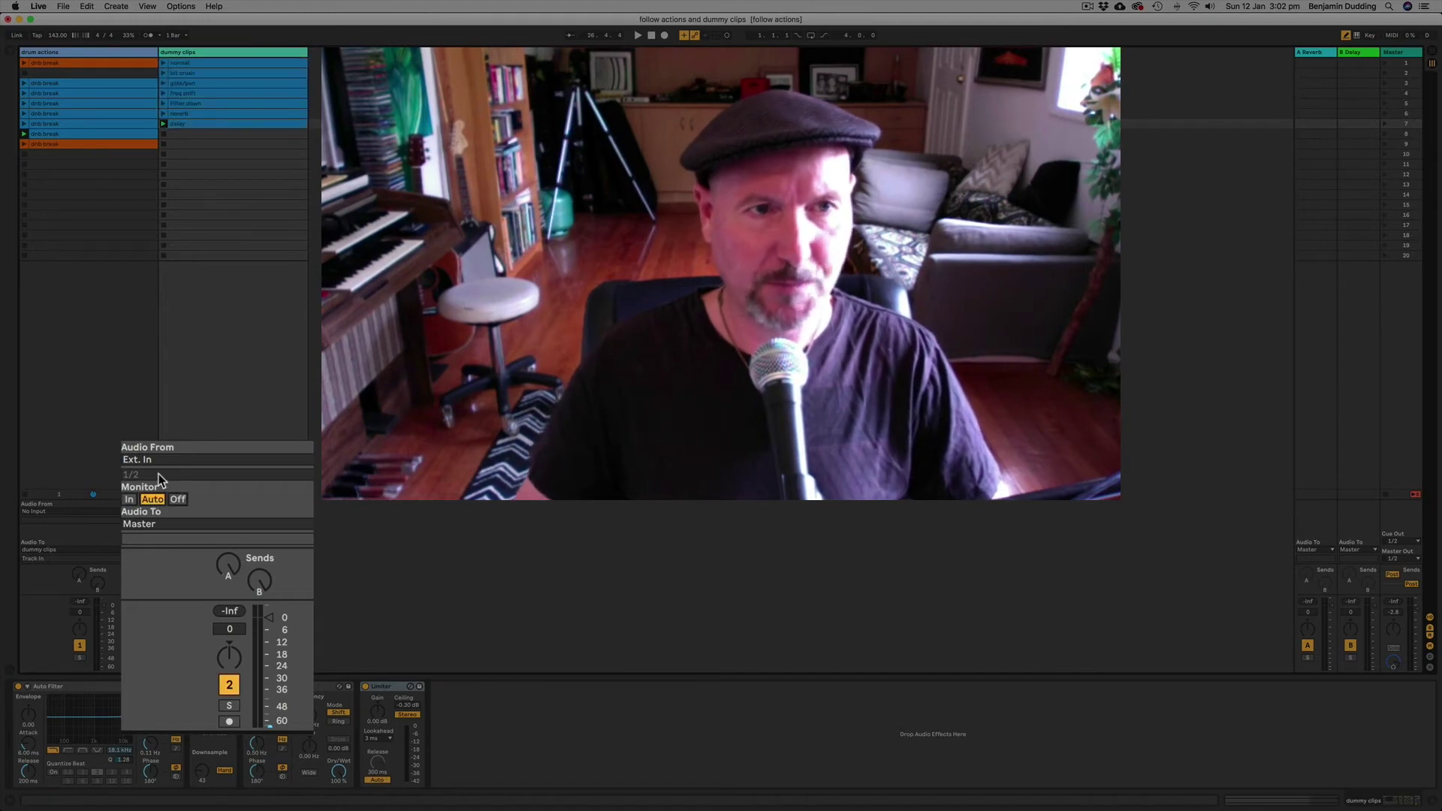
click(178, 125)
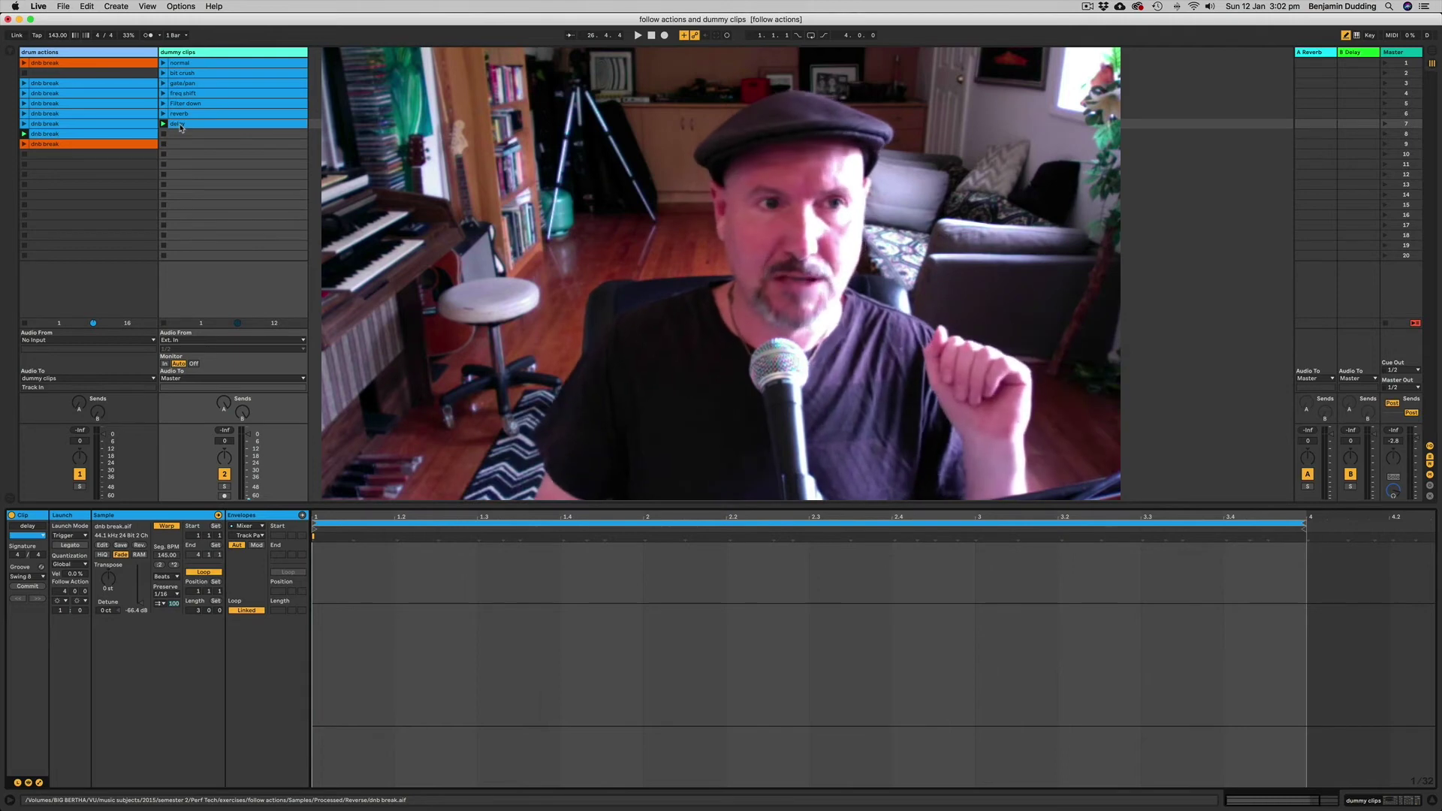
click(164, 363)
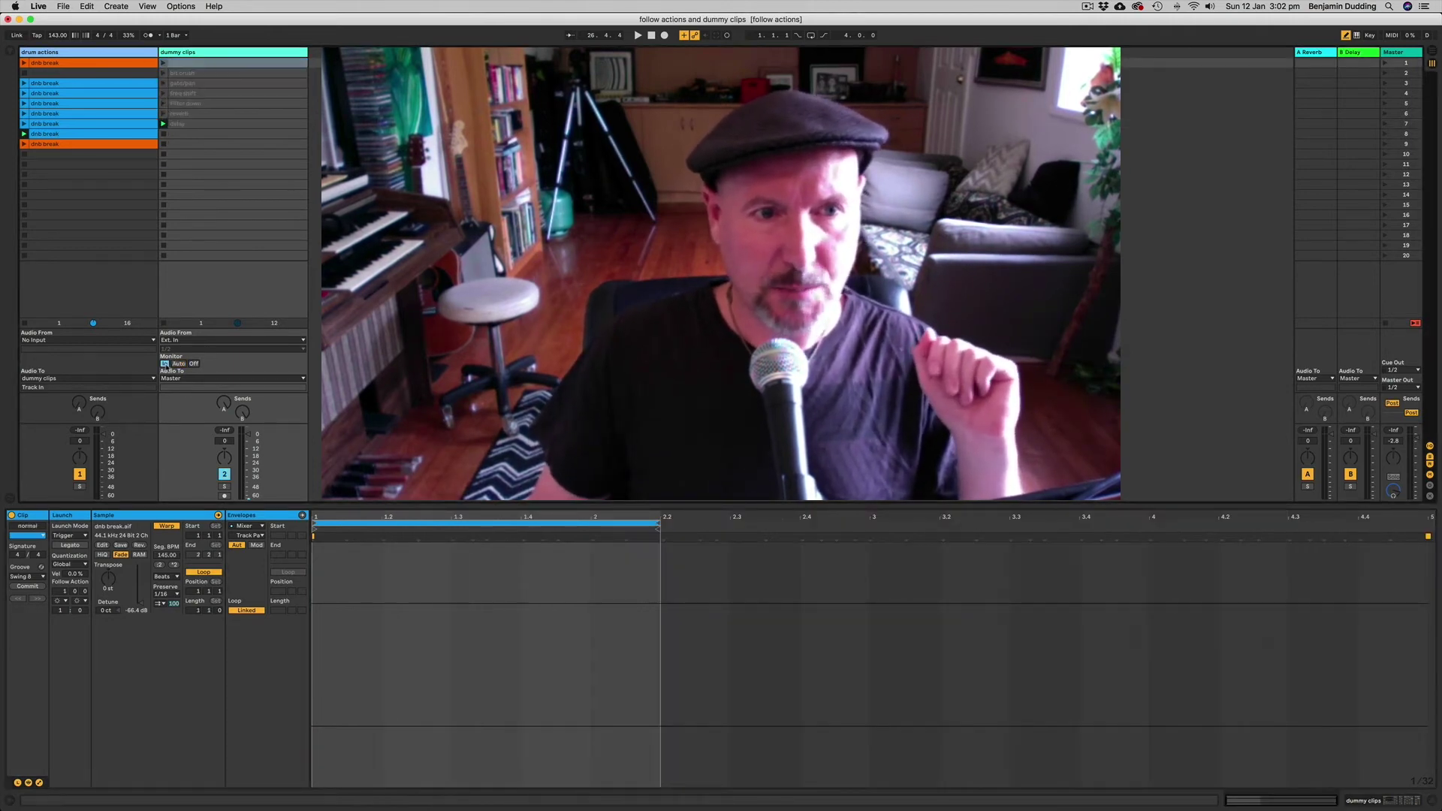
View the normal and bit crush clips, and show the bit crush clip's Redux envelopes for Bit Depth and Sample Hard
click(181, 65)
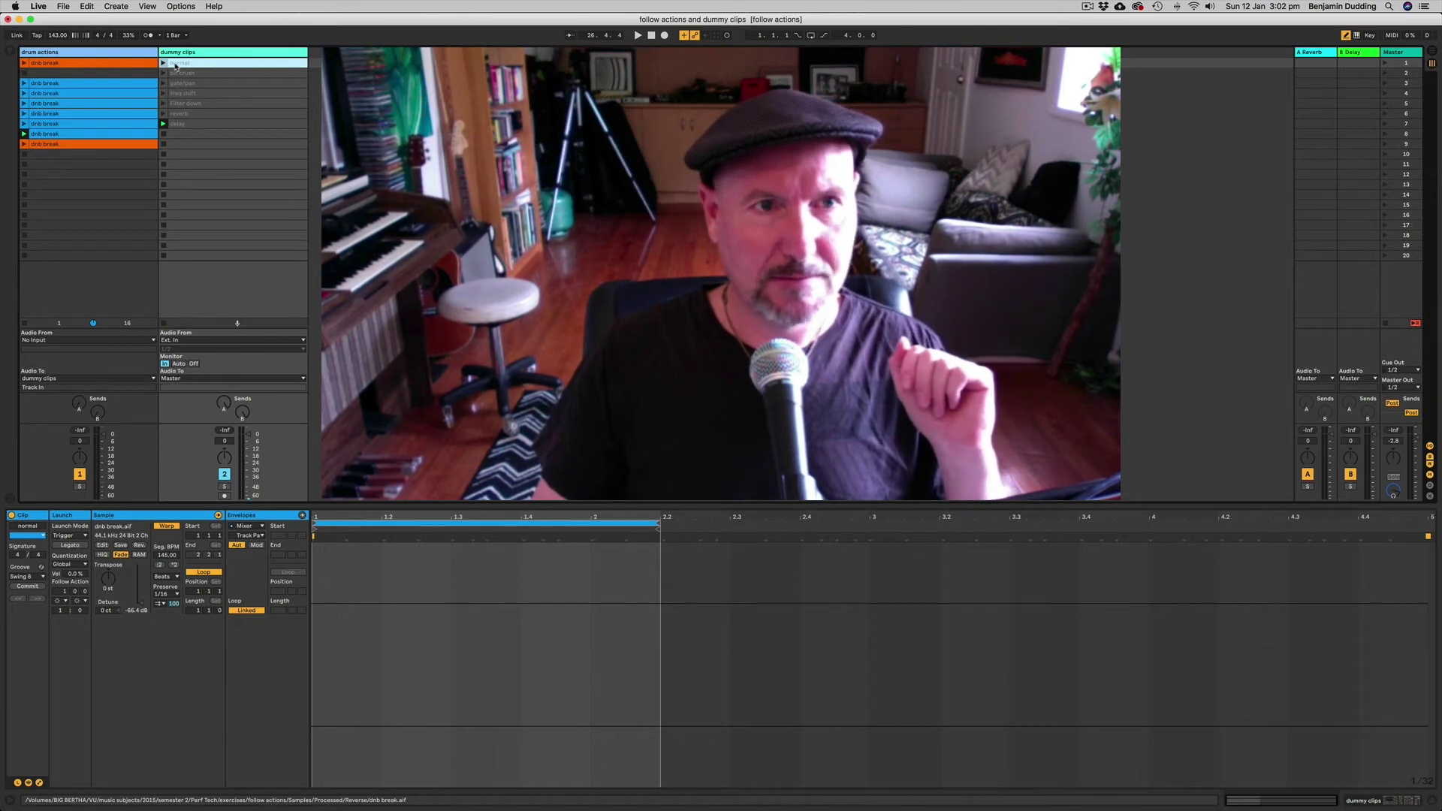
click(187, 73)
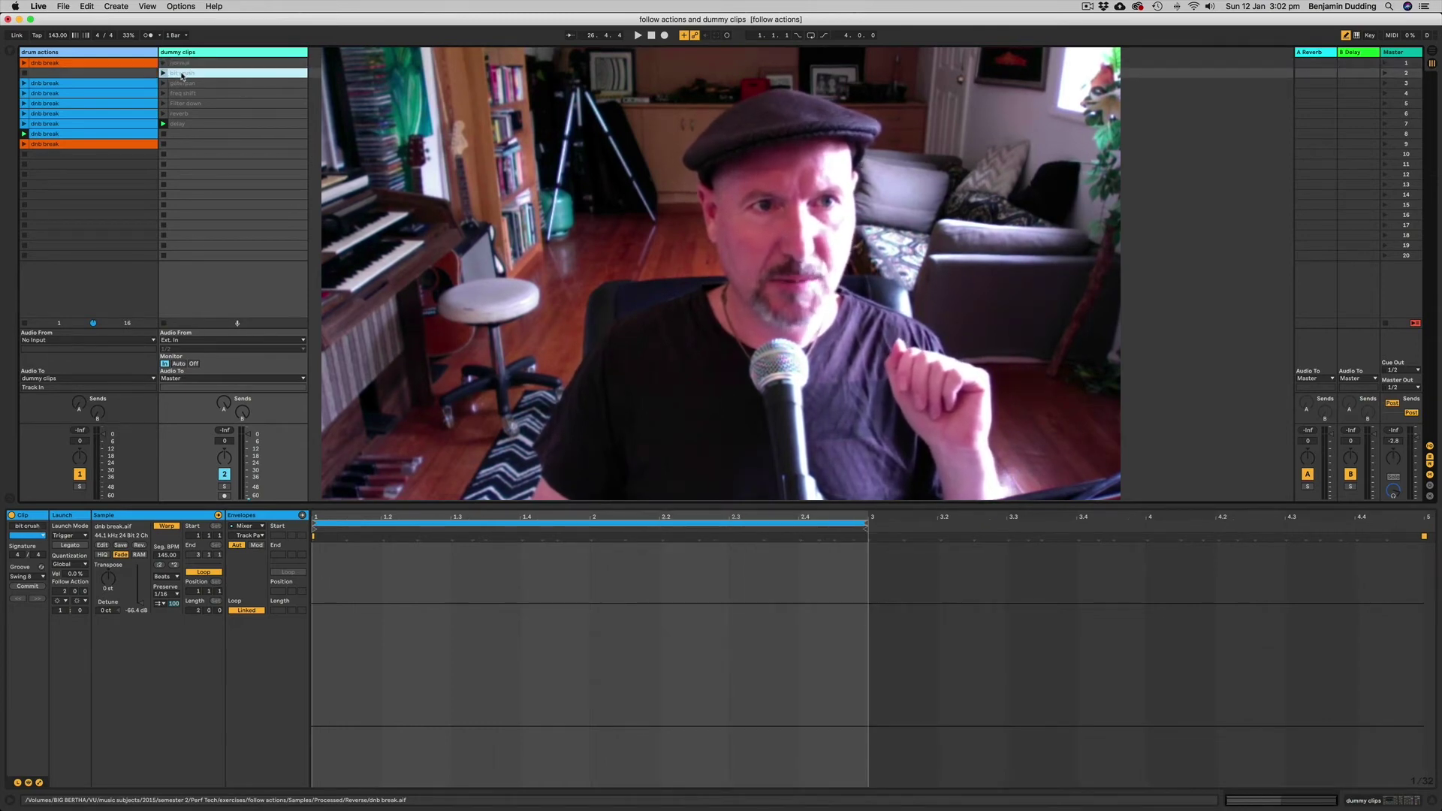
click(117, 771)
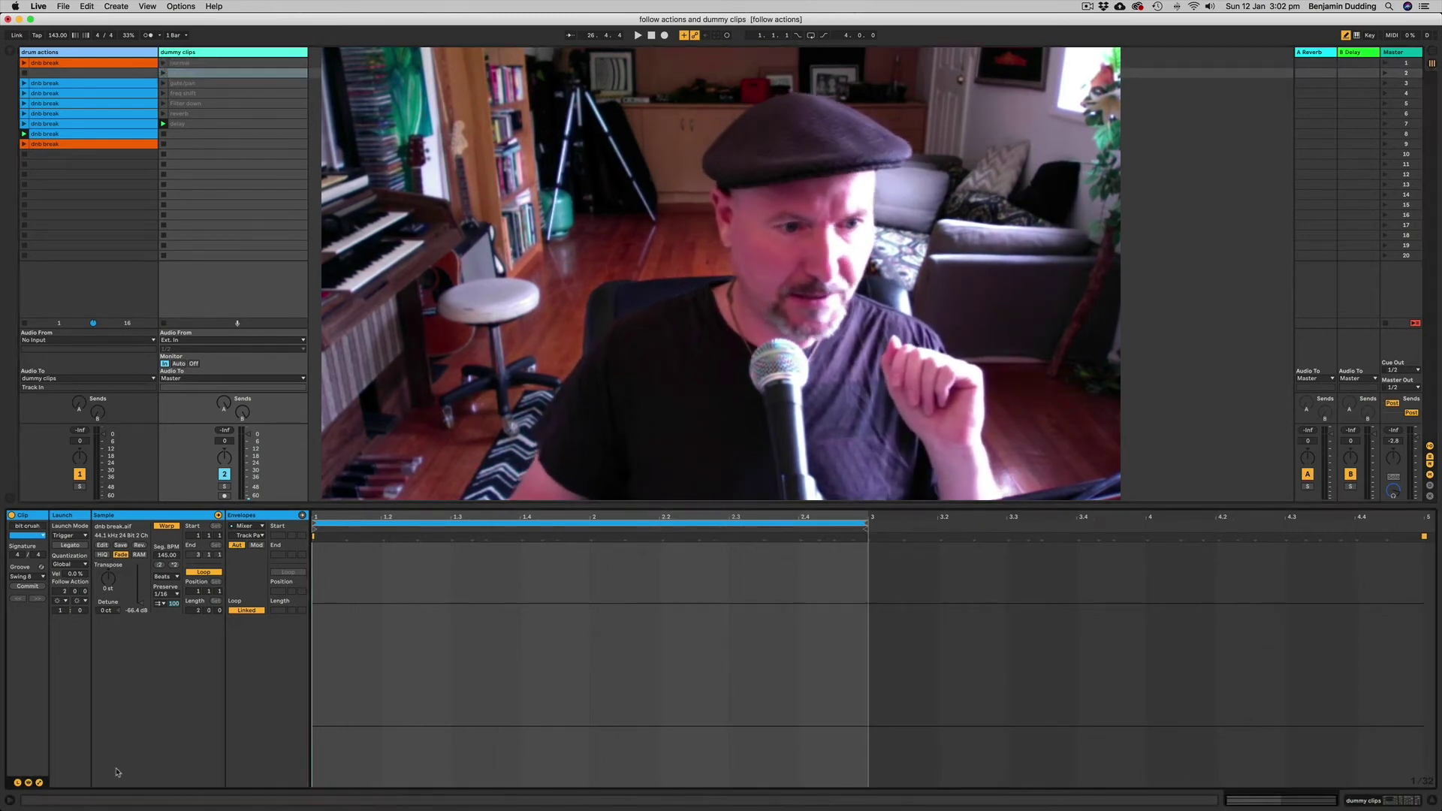
click(248, 527)
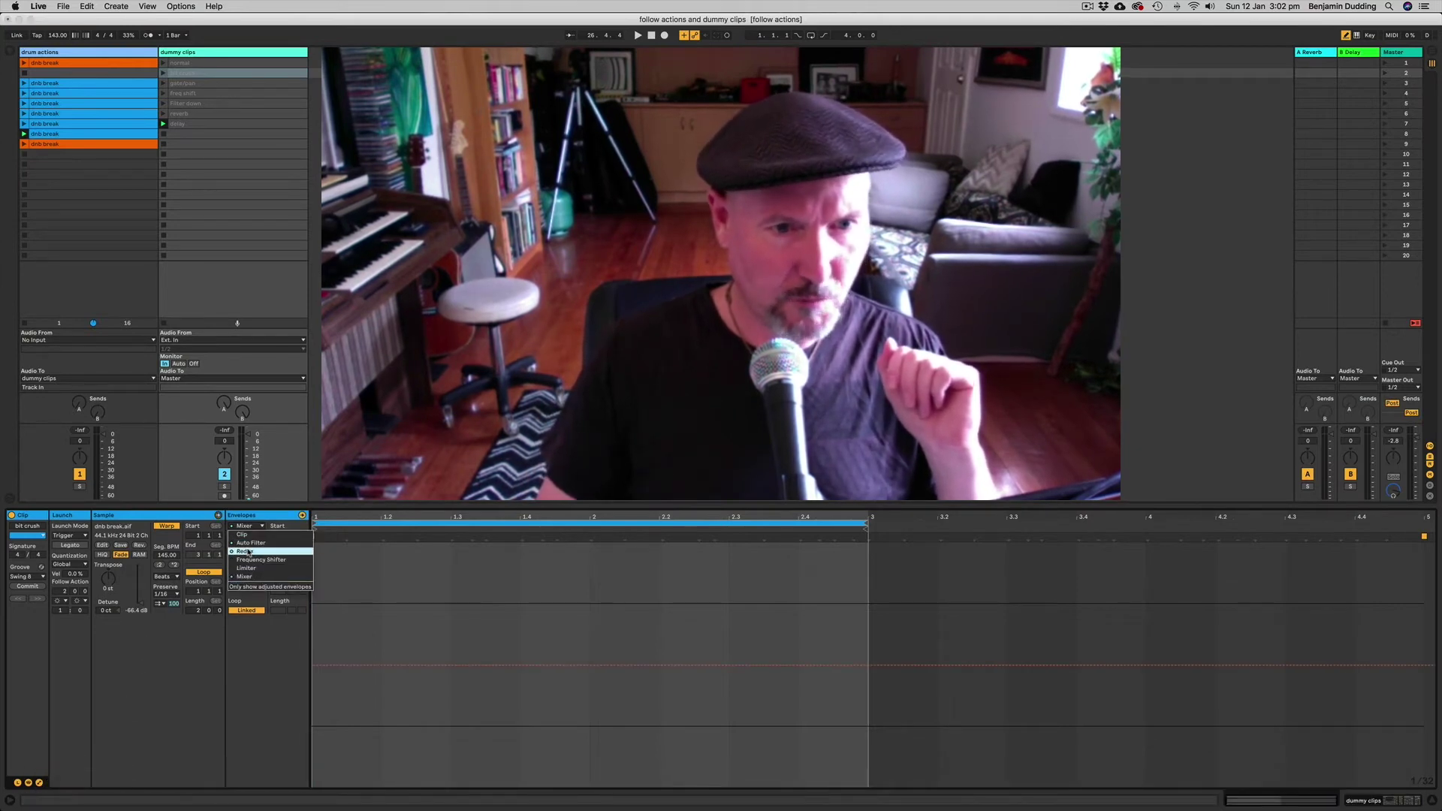
click(248, 551)
click(246, 535)
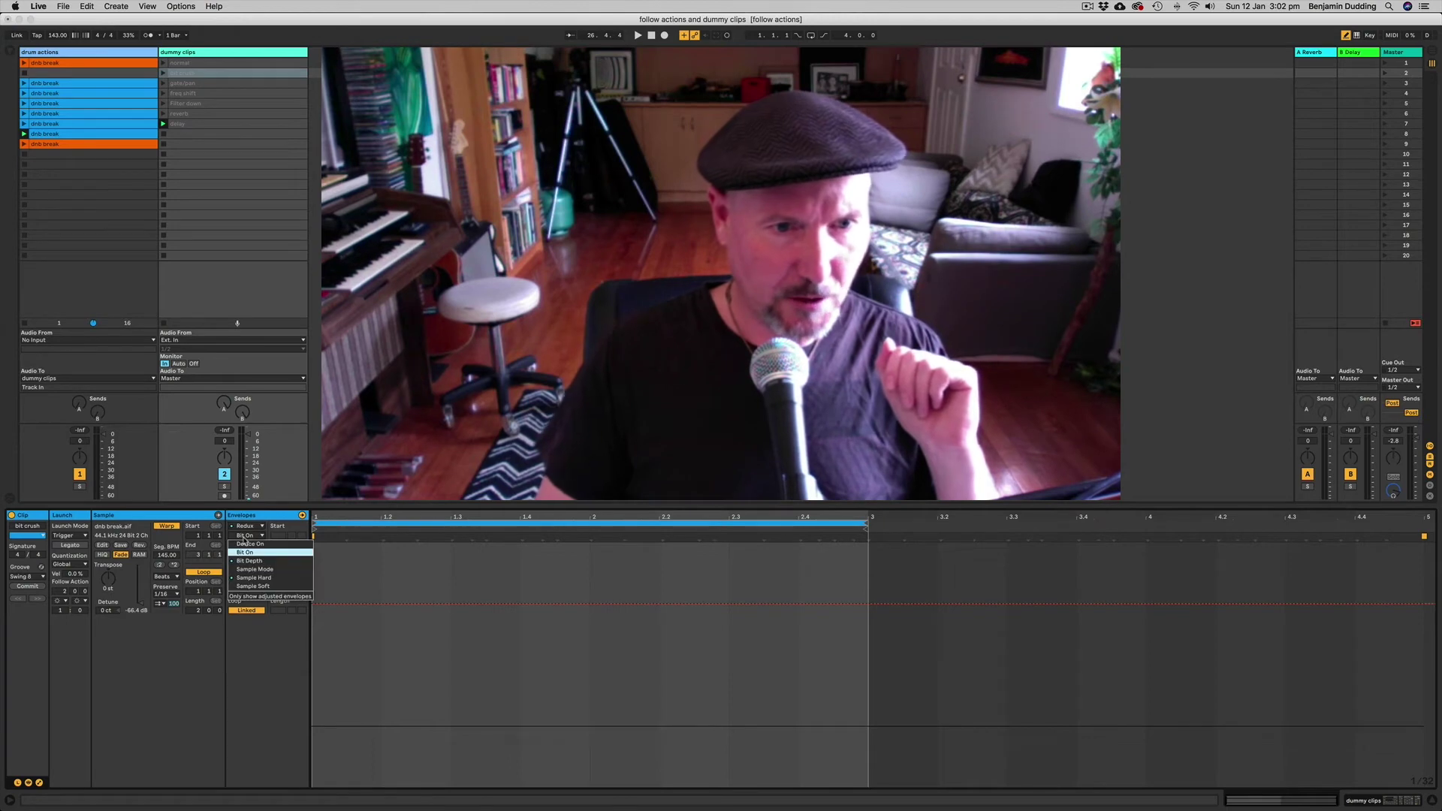
click(248, 561)
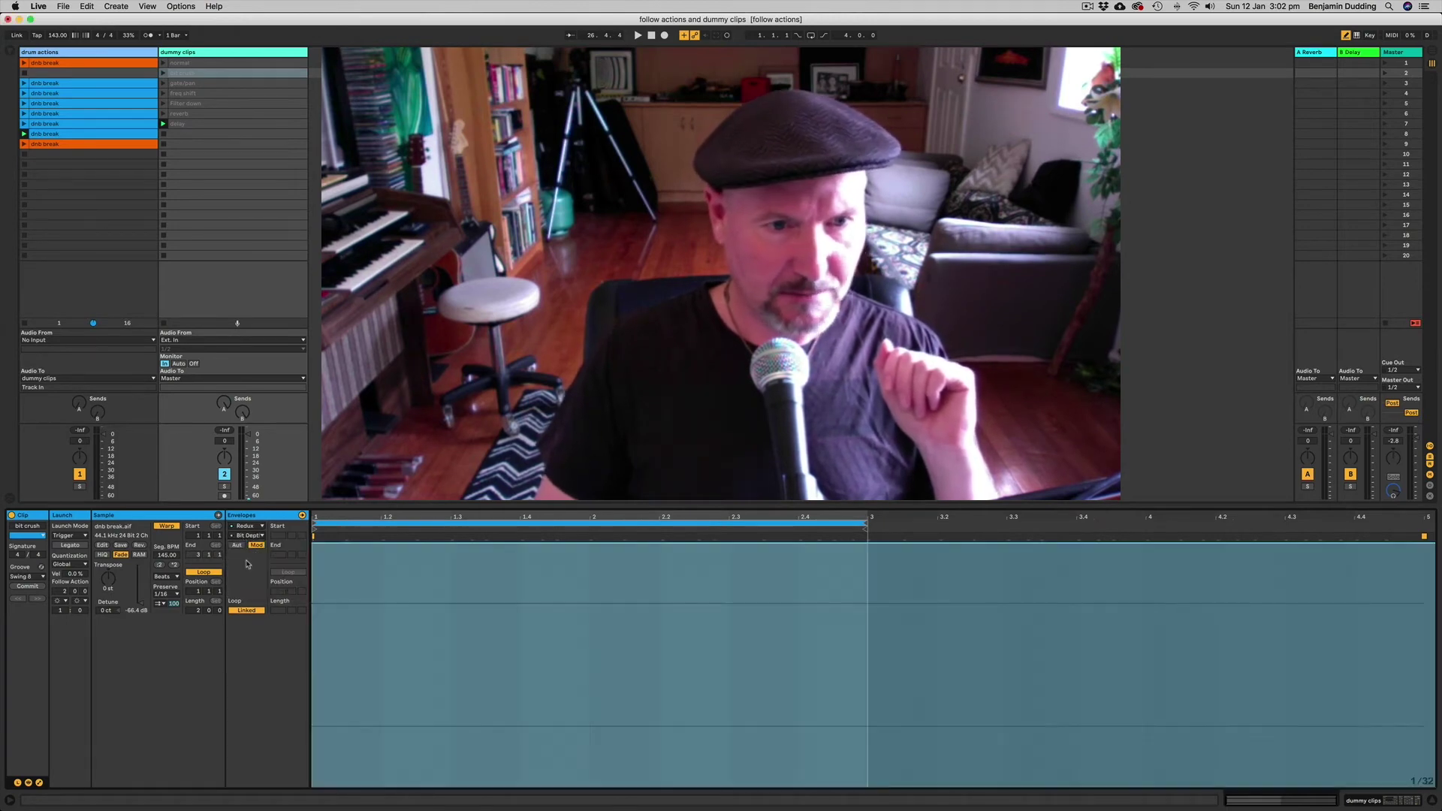
click(246, 535)
click(248, 575)
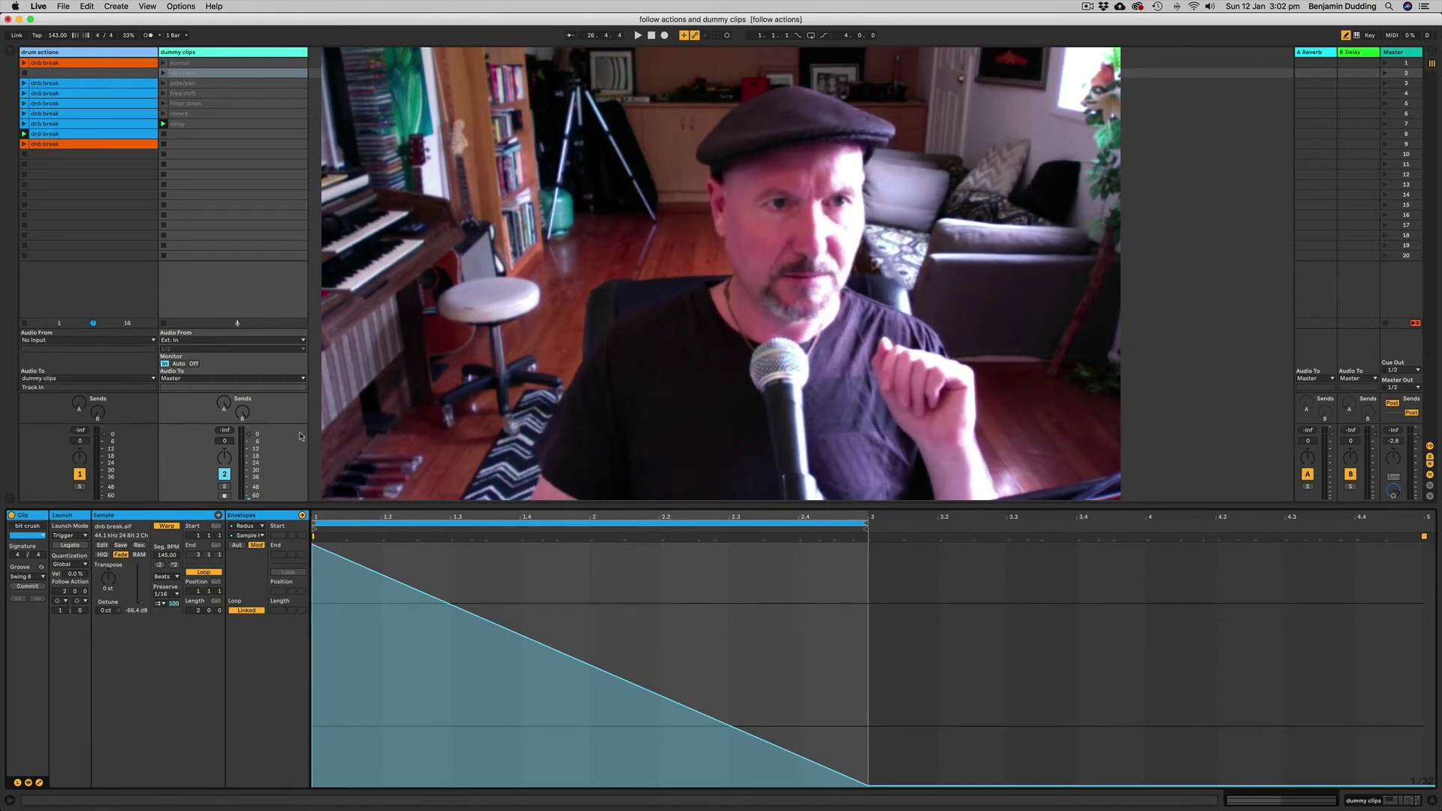
View the dummy clips track's devices, and show the bit crush clip's Mixer envelope for Track Panning
click(189, 54)
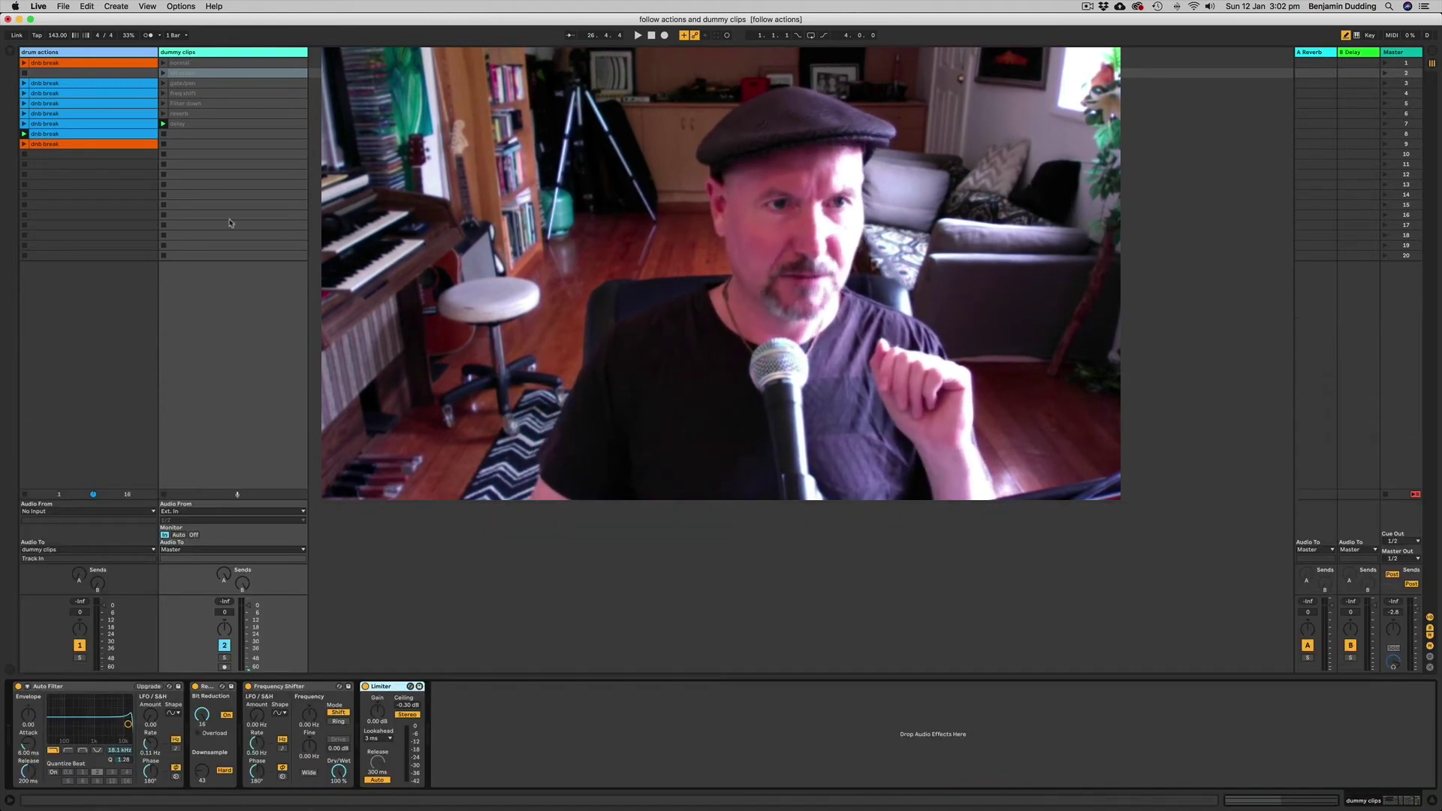
double_click(181, 75)
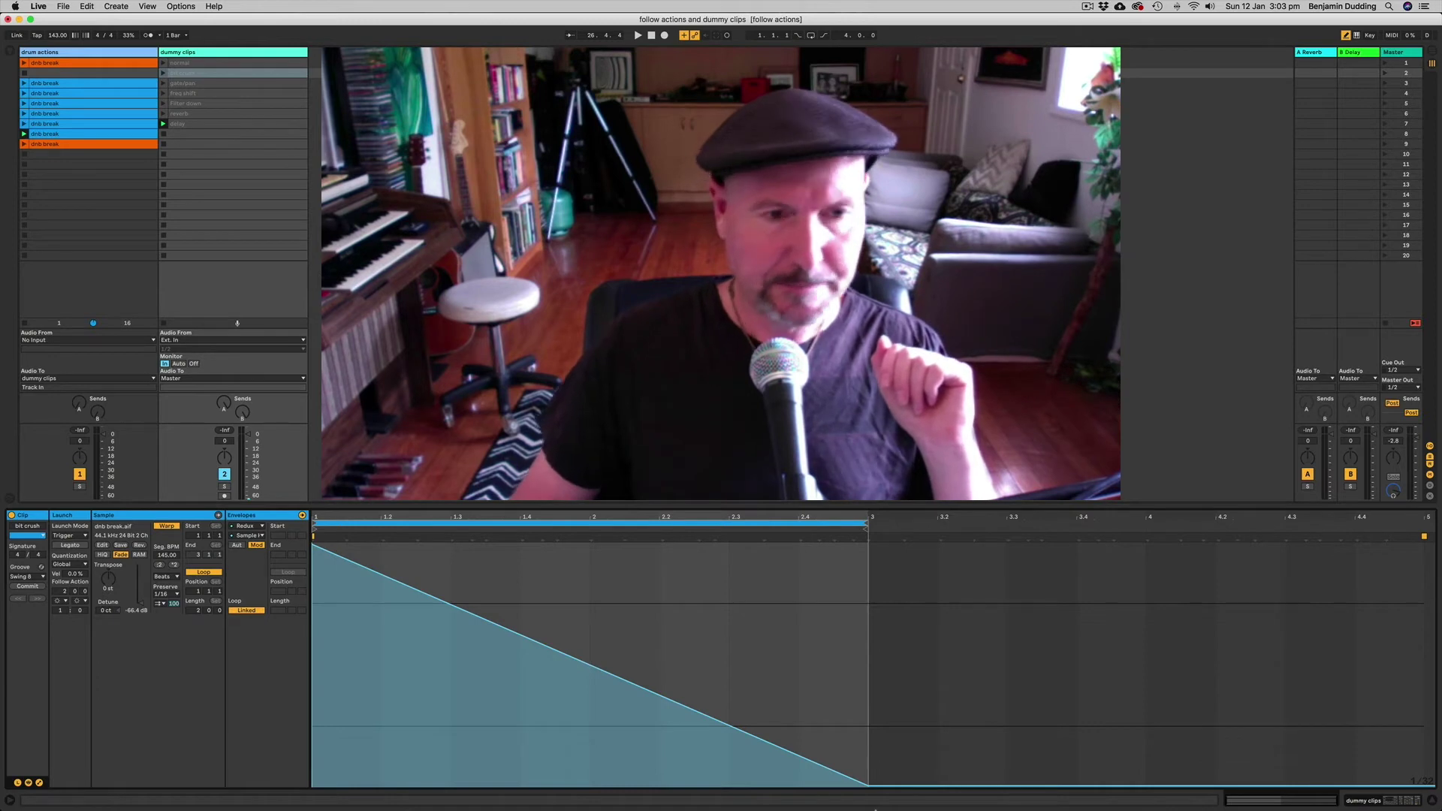
click(249, 530)
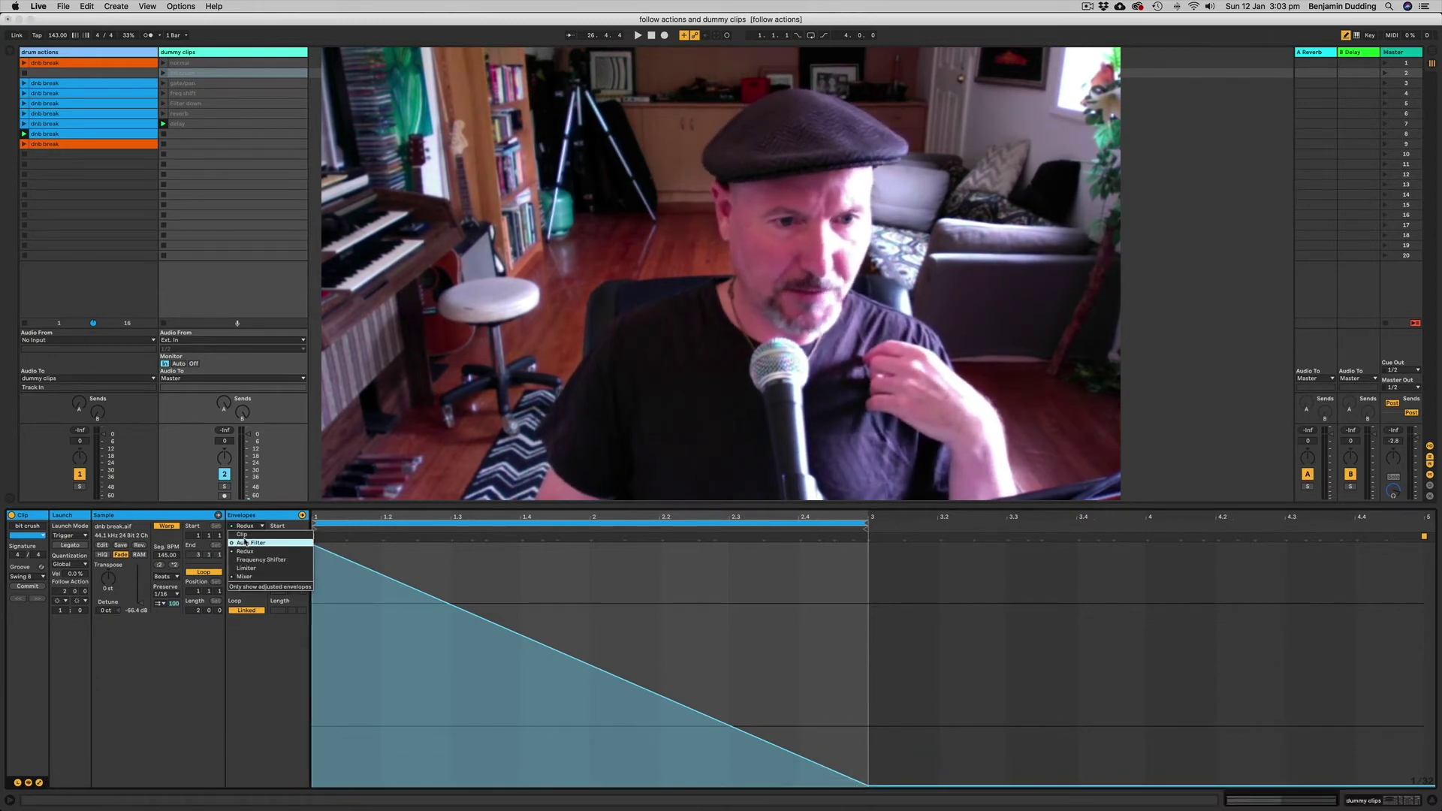
click(244, 576)
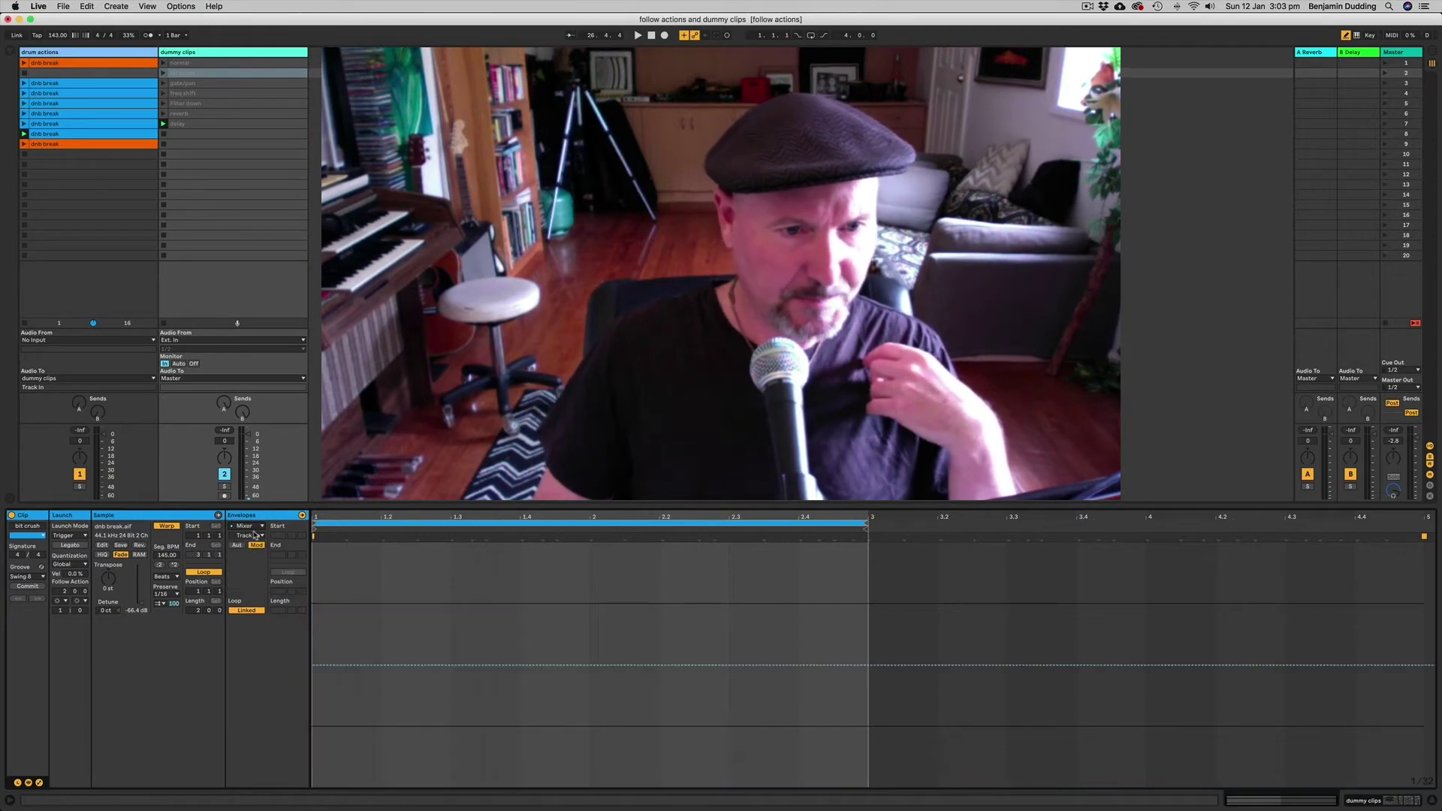
click(254, 534)
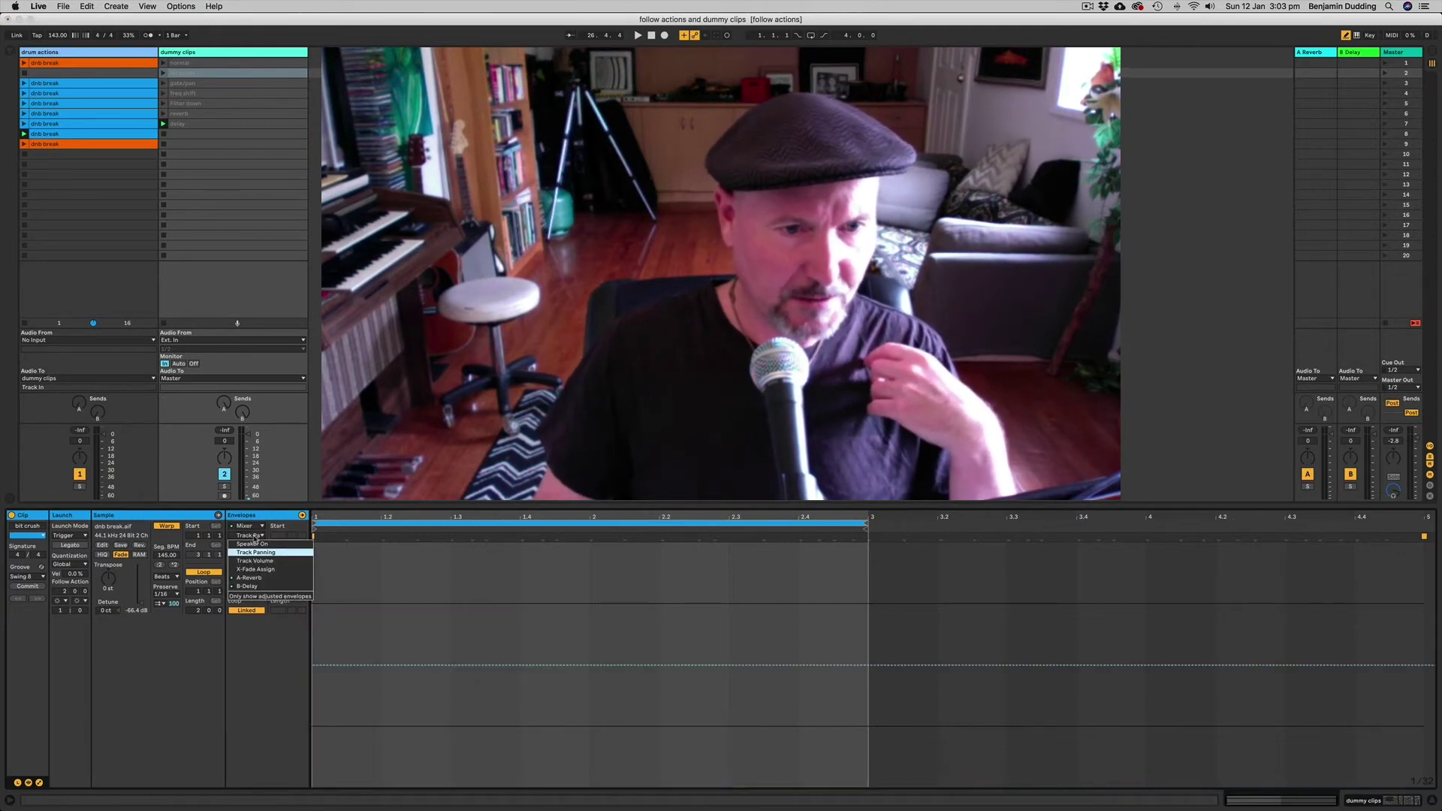
click(250, 550)
Return the bit crush clip's envelope display to Redux and look through the device's envelope parameters
click(246, 528)
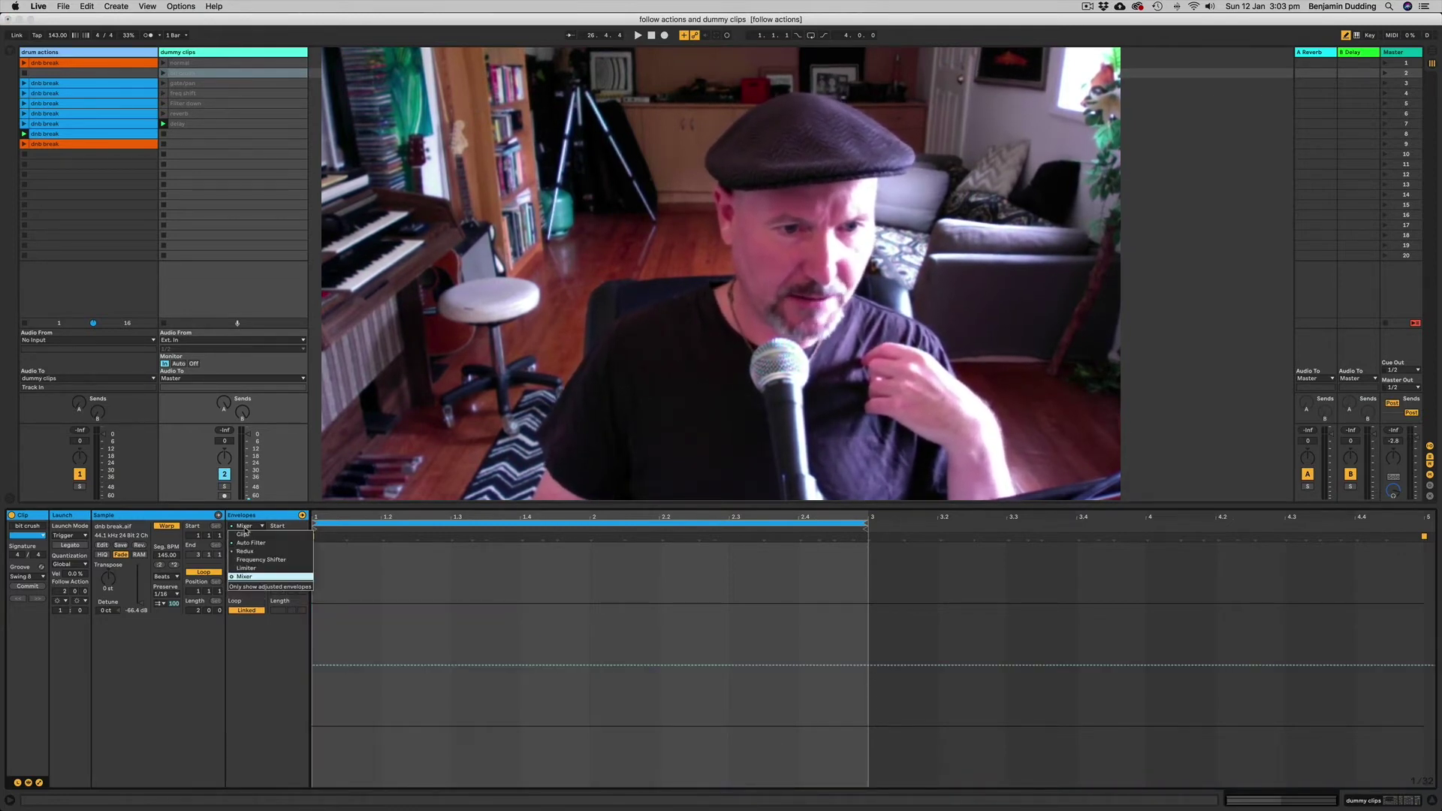
click(249, 551)
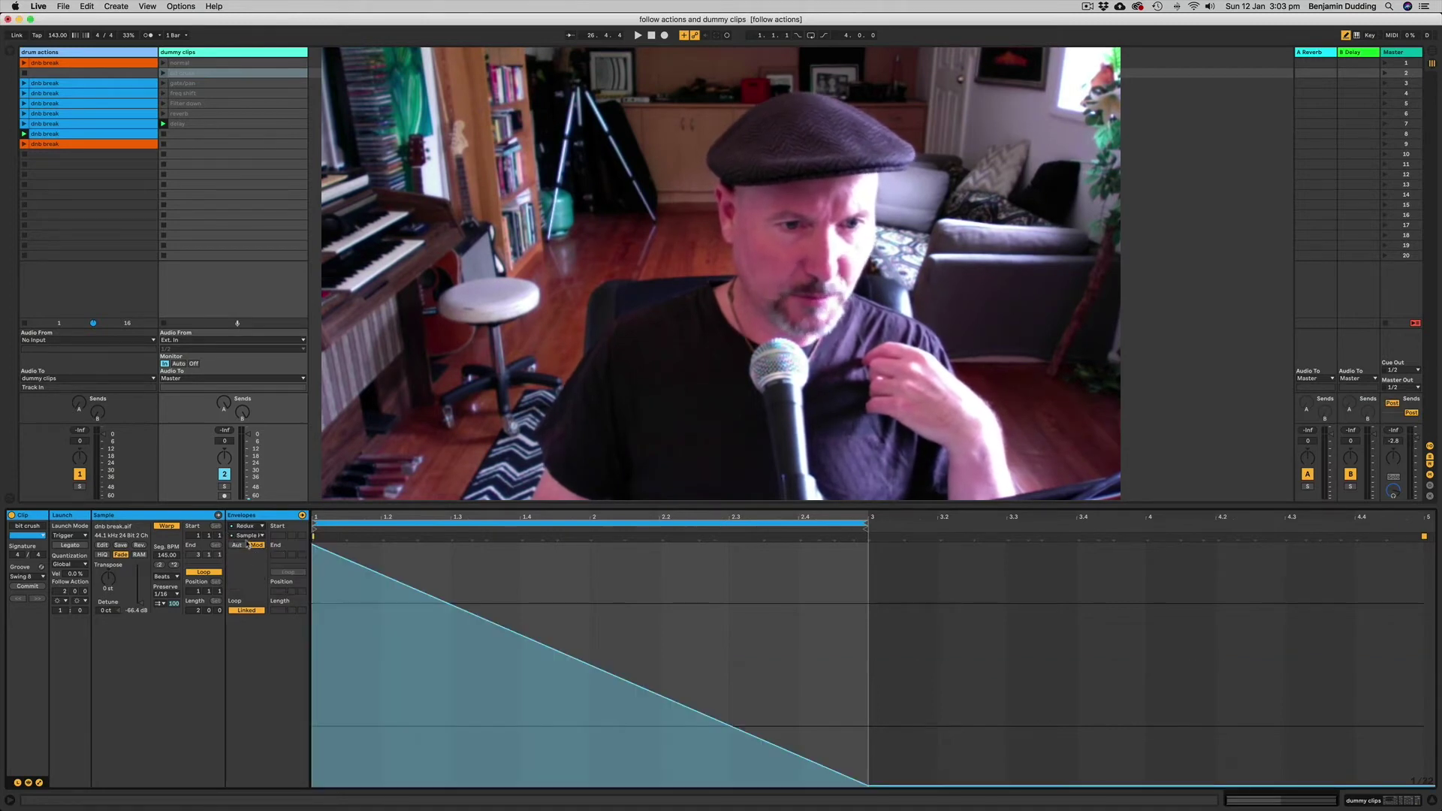
click(247, 535)
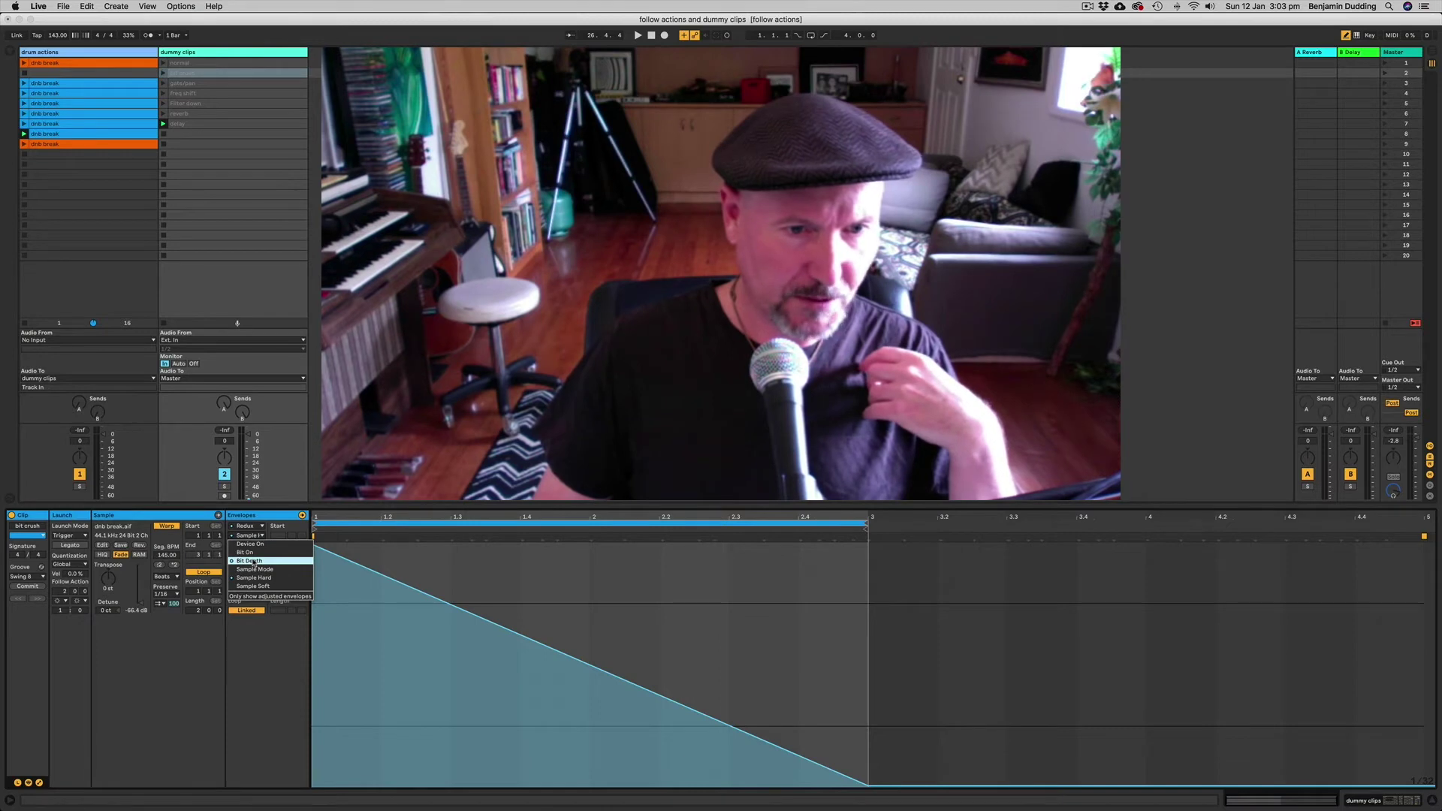
click(432, 543)
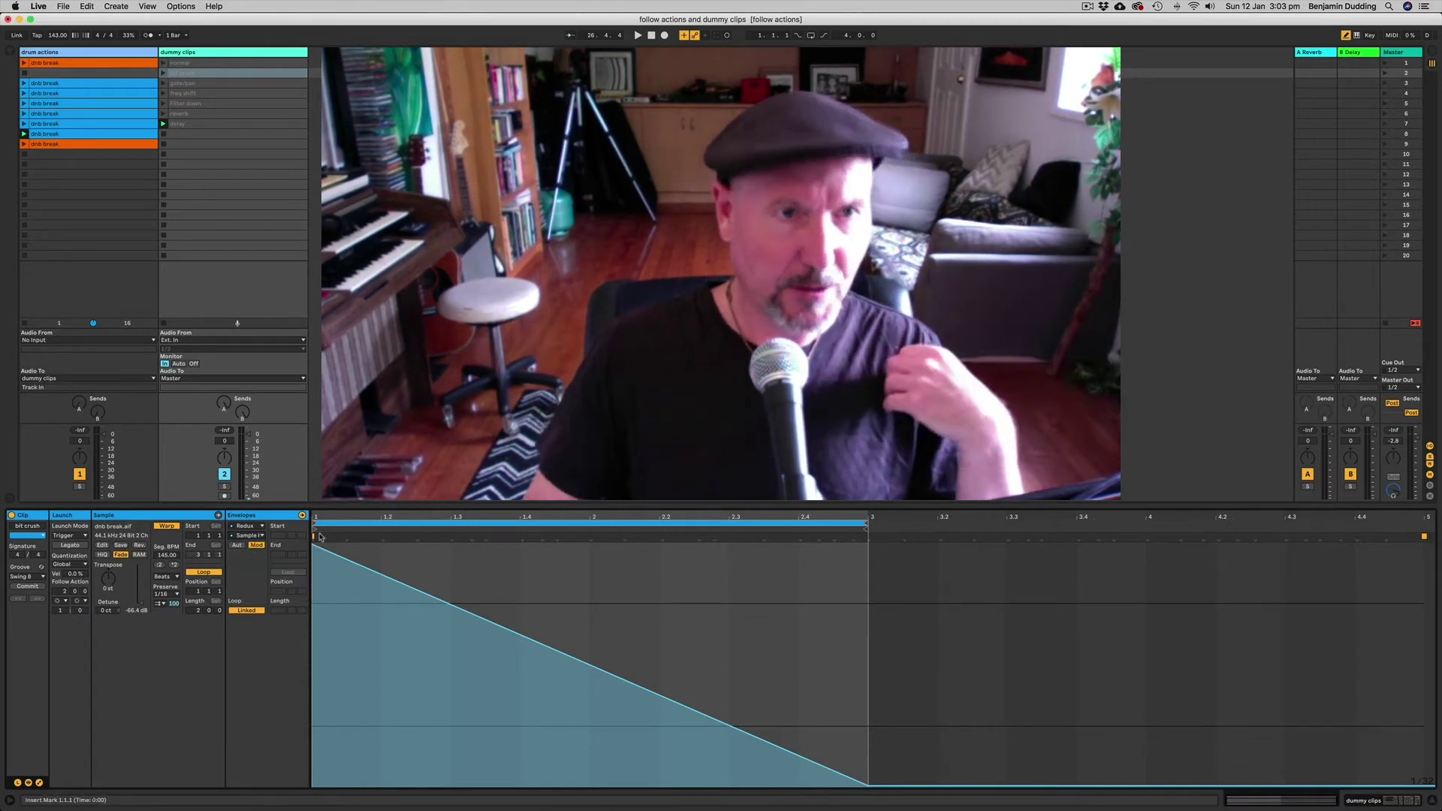
View the dummy clips track's device chain and open the delay clip in scene 7
click(185, 54)
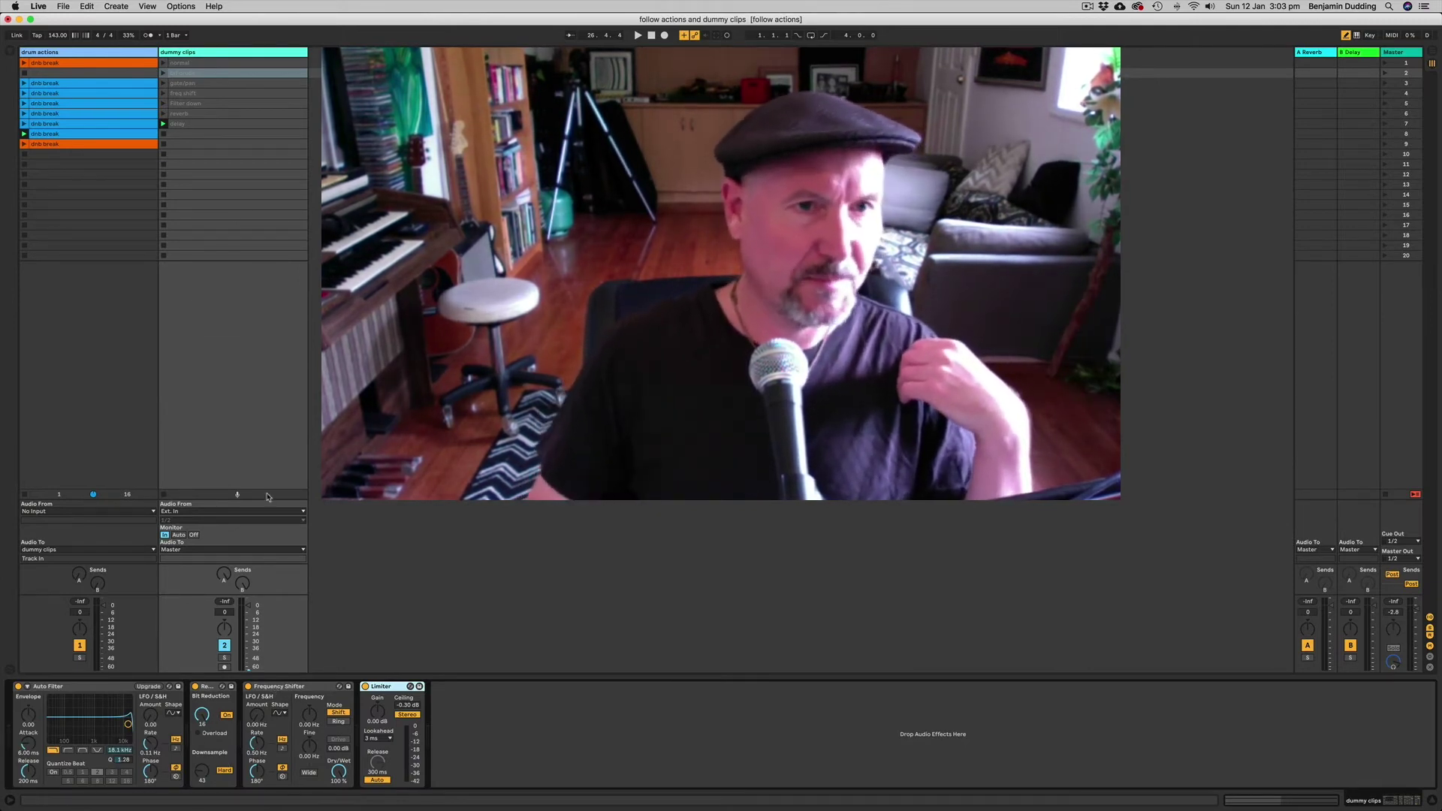
click(183, 125)
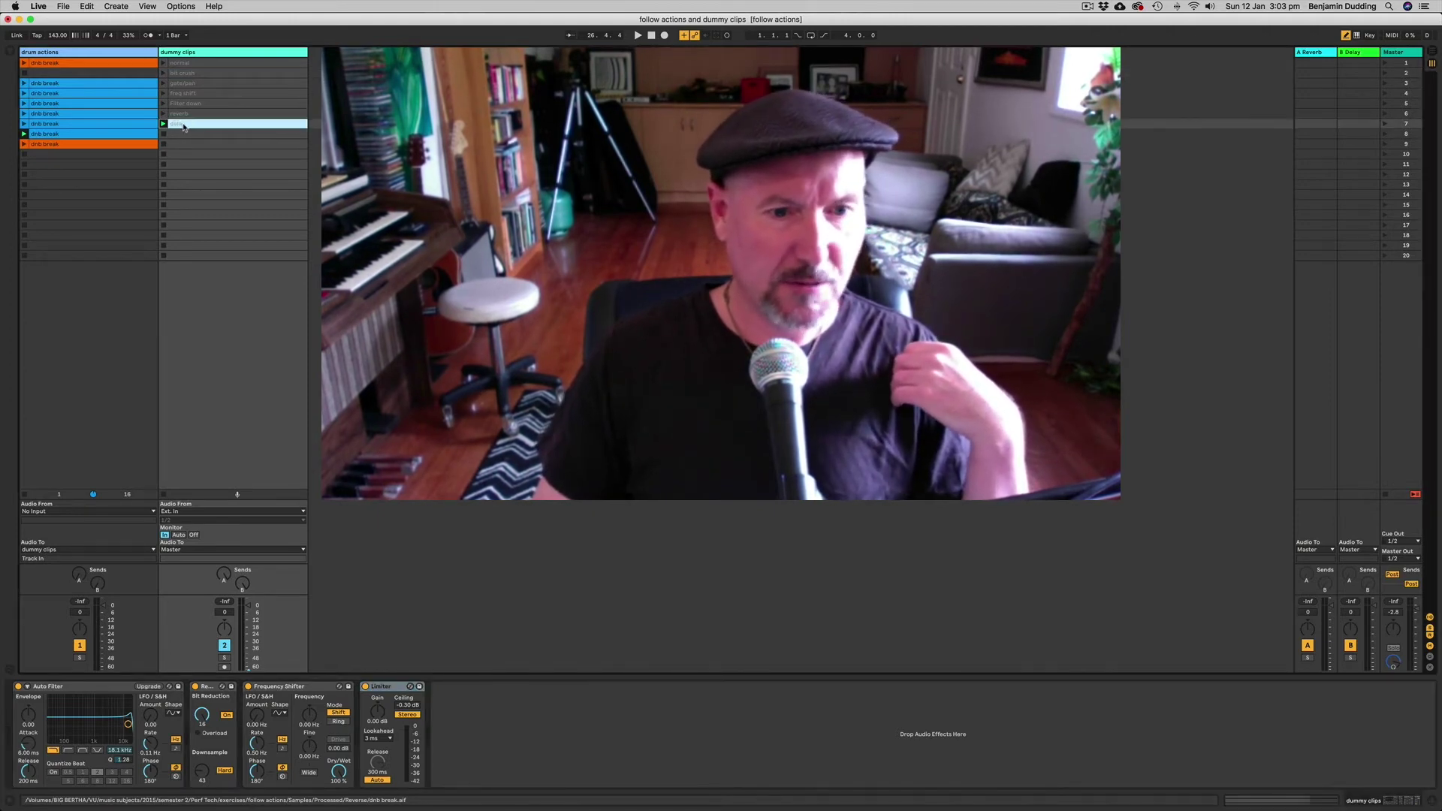
click(184, 127)
click(189, 54)
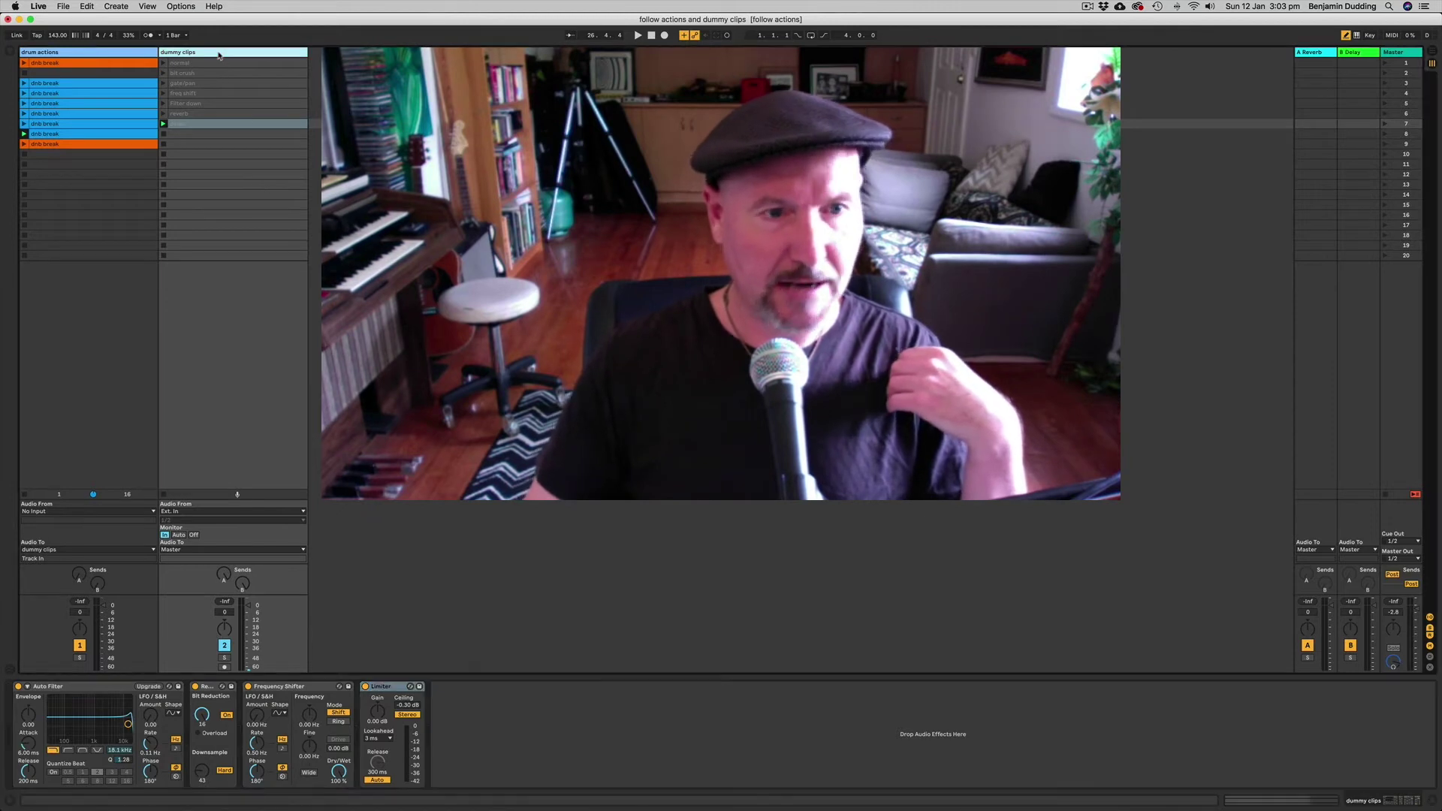
click(187, 124)
double_click(183, 126)
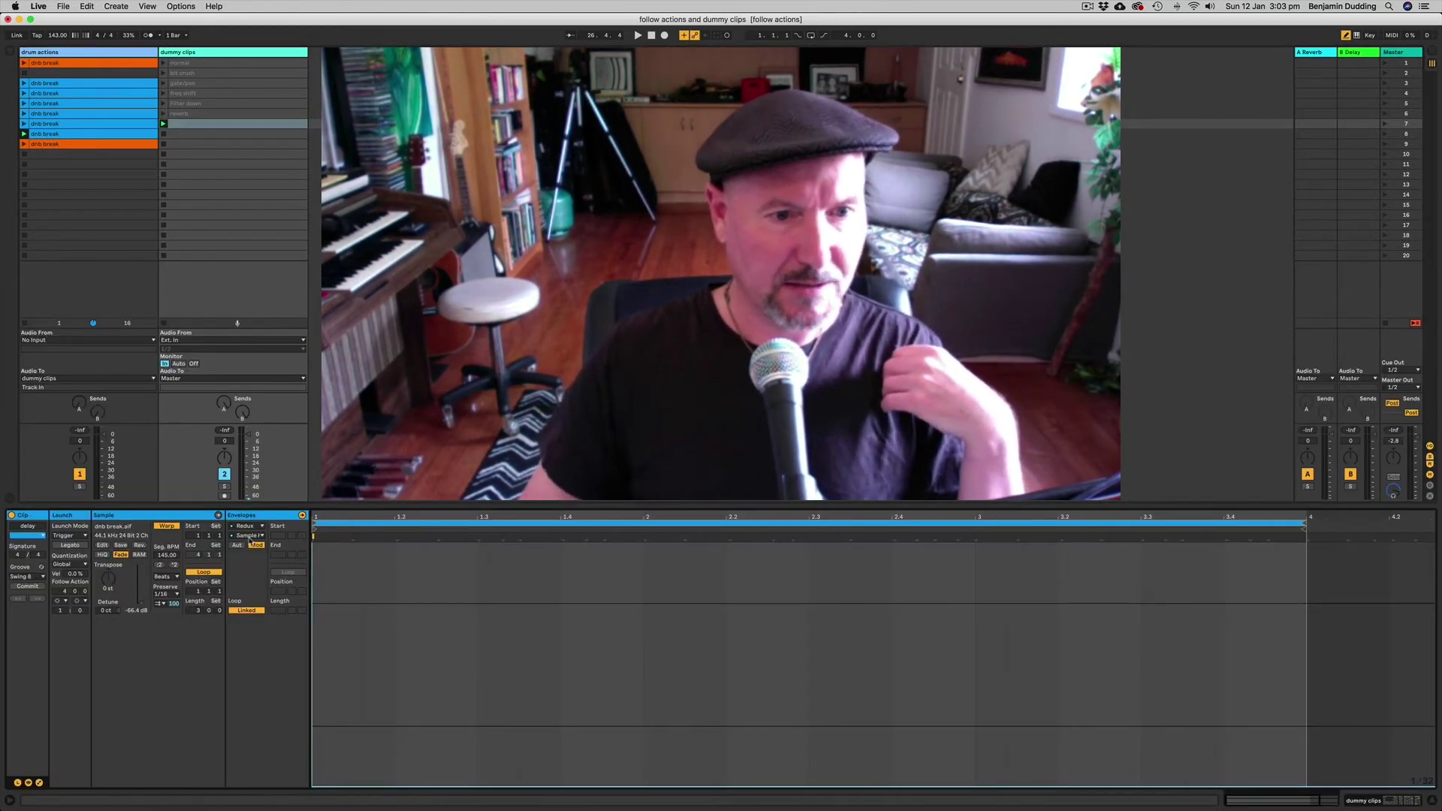
Show the delay clip's Mixer envelope for B-Delay and play the clip with the scene 1 drum break
click(248, 526)
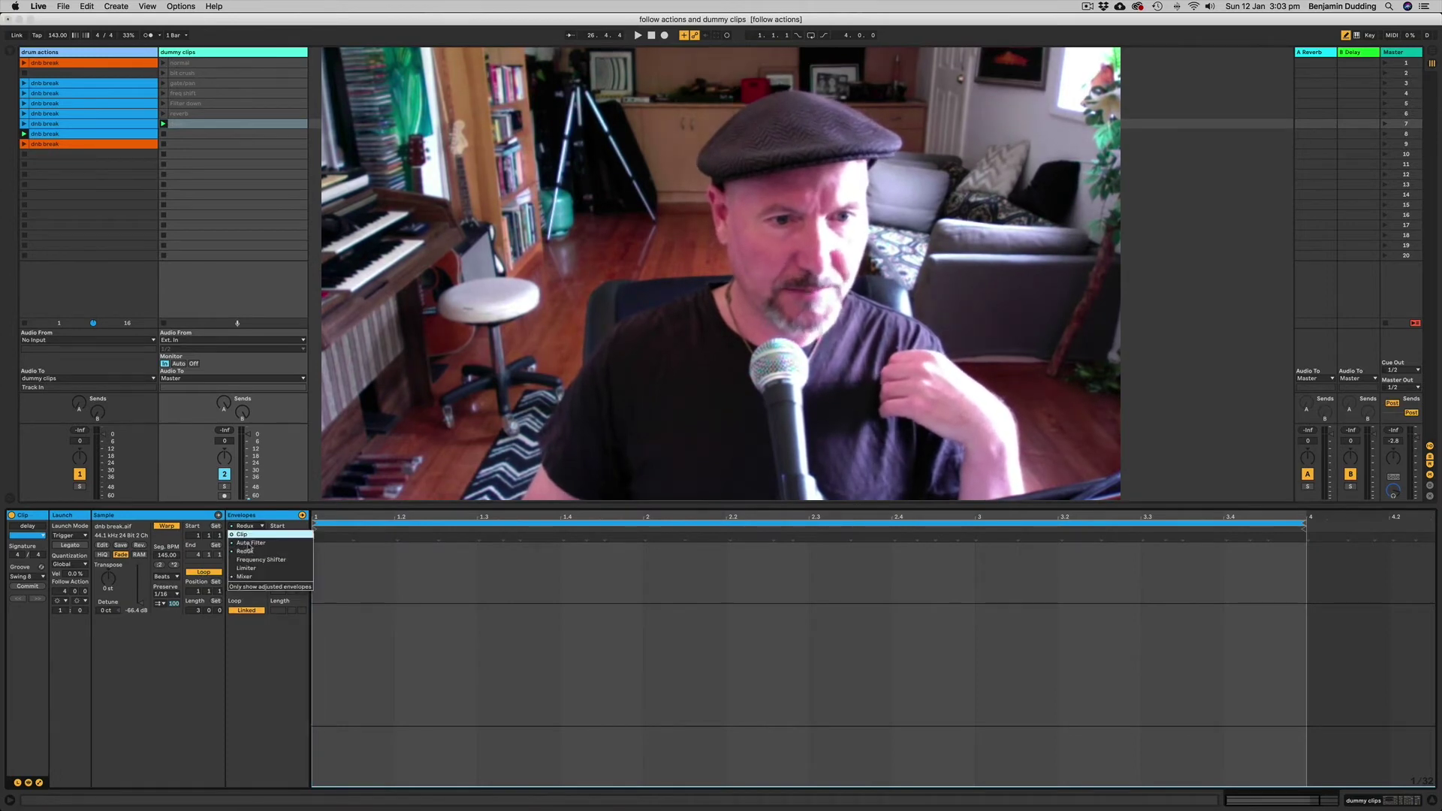
click(248, 576)
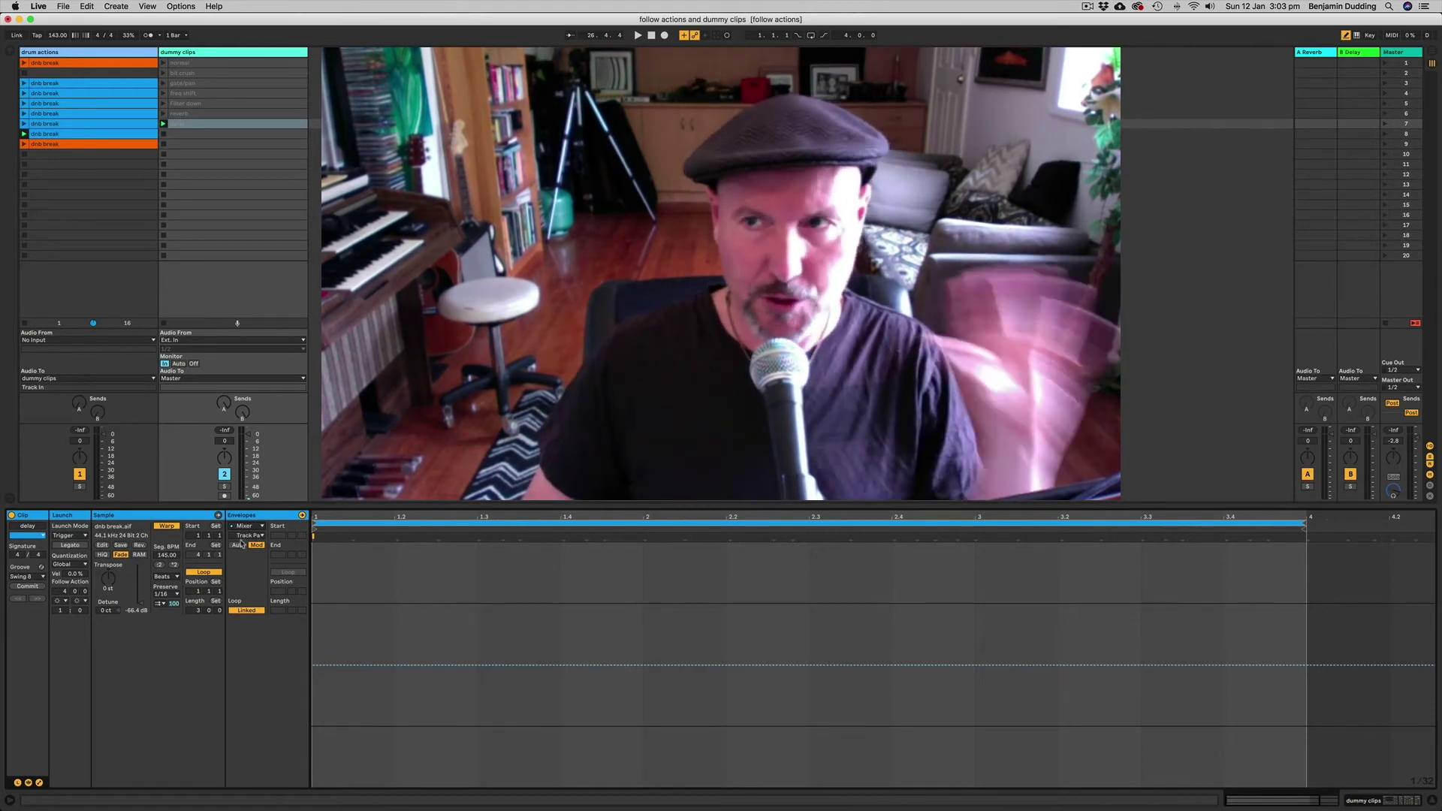
click(255, 536)
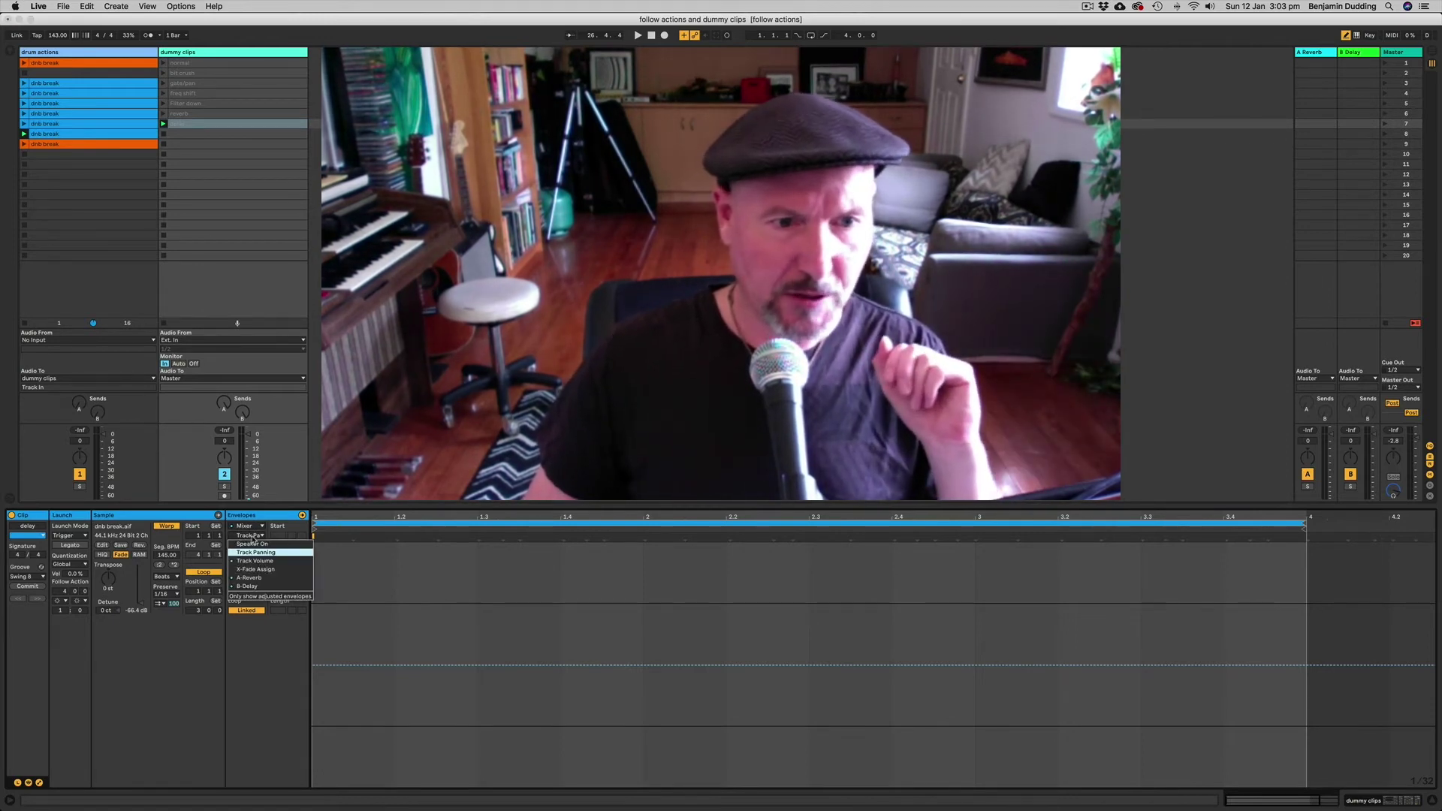
click(253, 586)
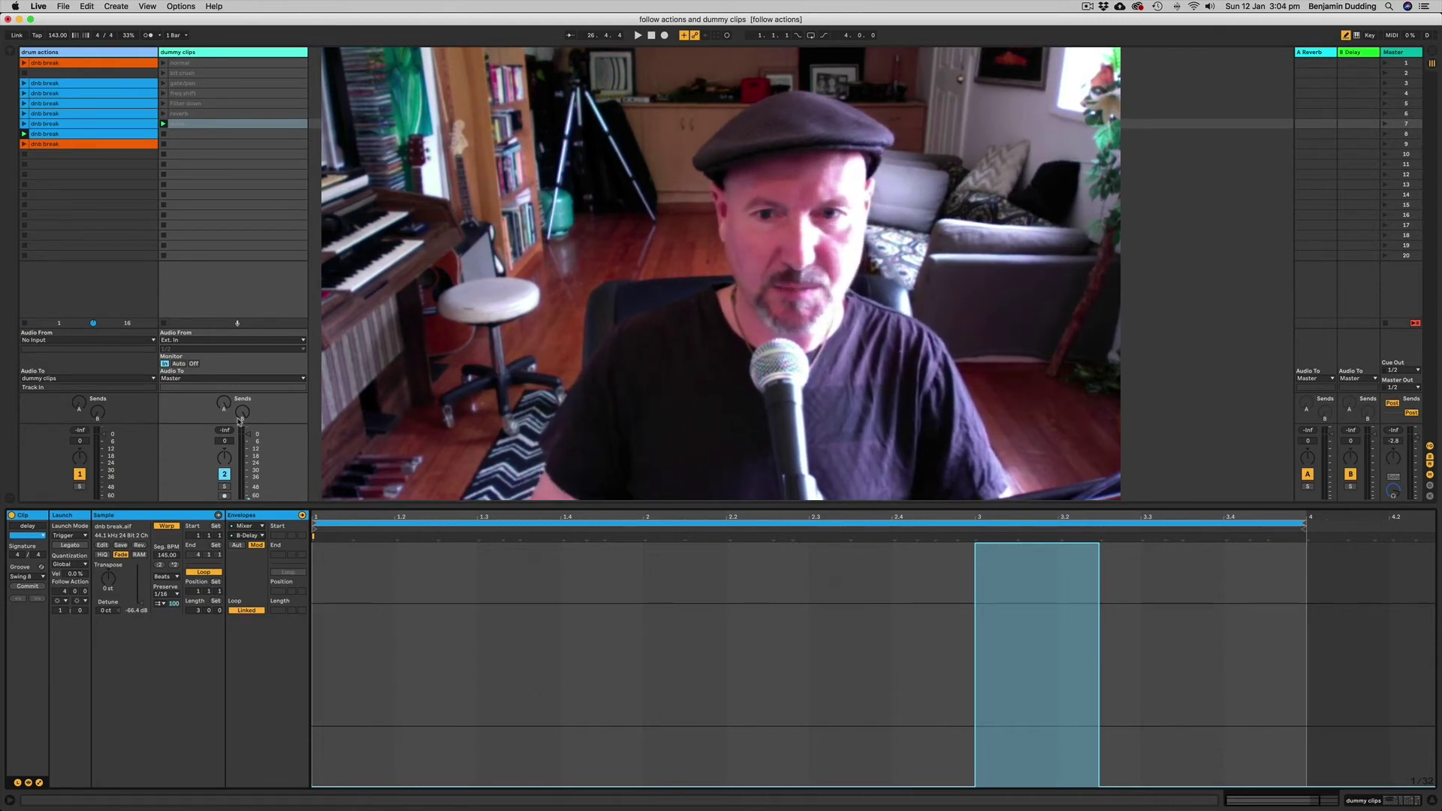
click(163, 124)
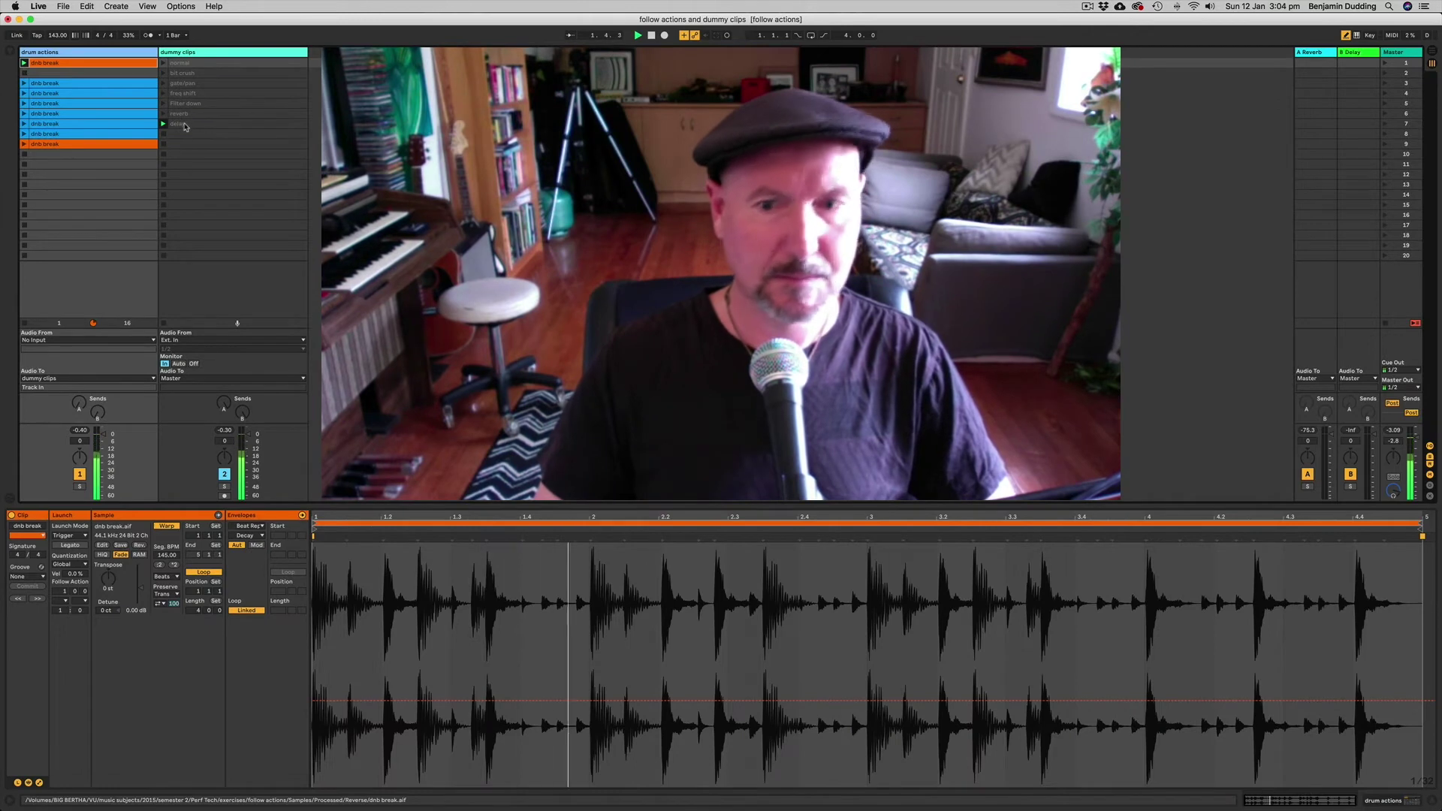
click(178, 126)
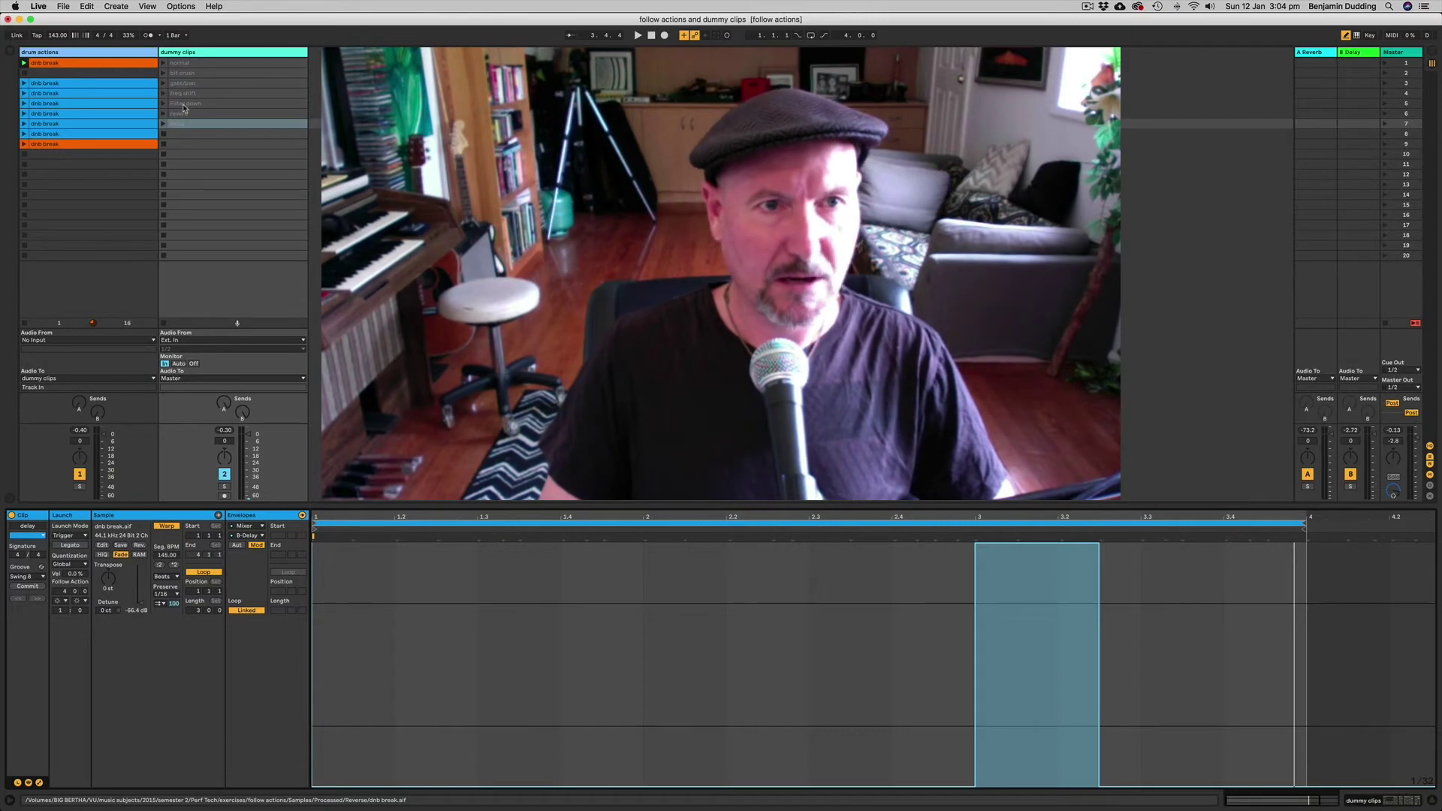
Show the Filter down clip's Auto Filter envelope for Frequency and launch the clip over the drum break
click(184, 106)
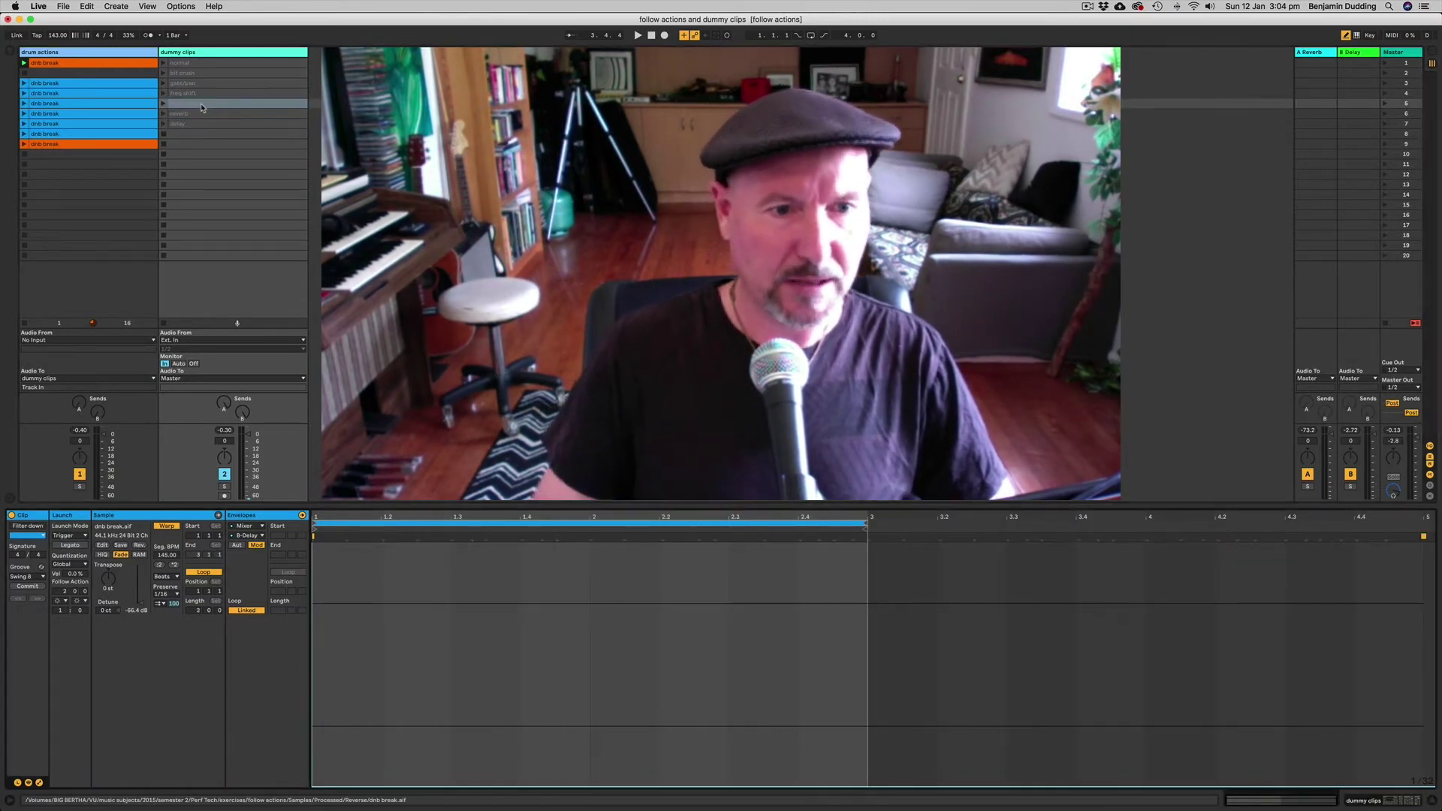
click(247, 526)
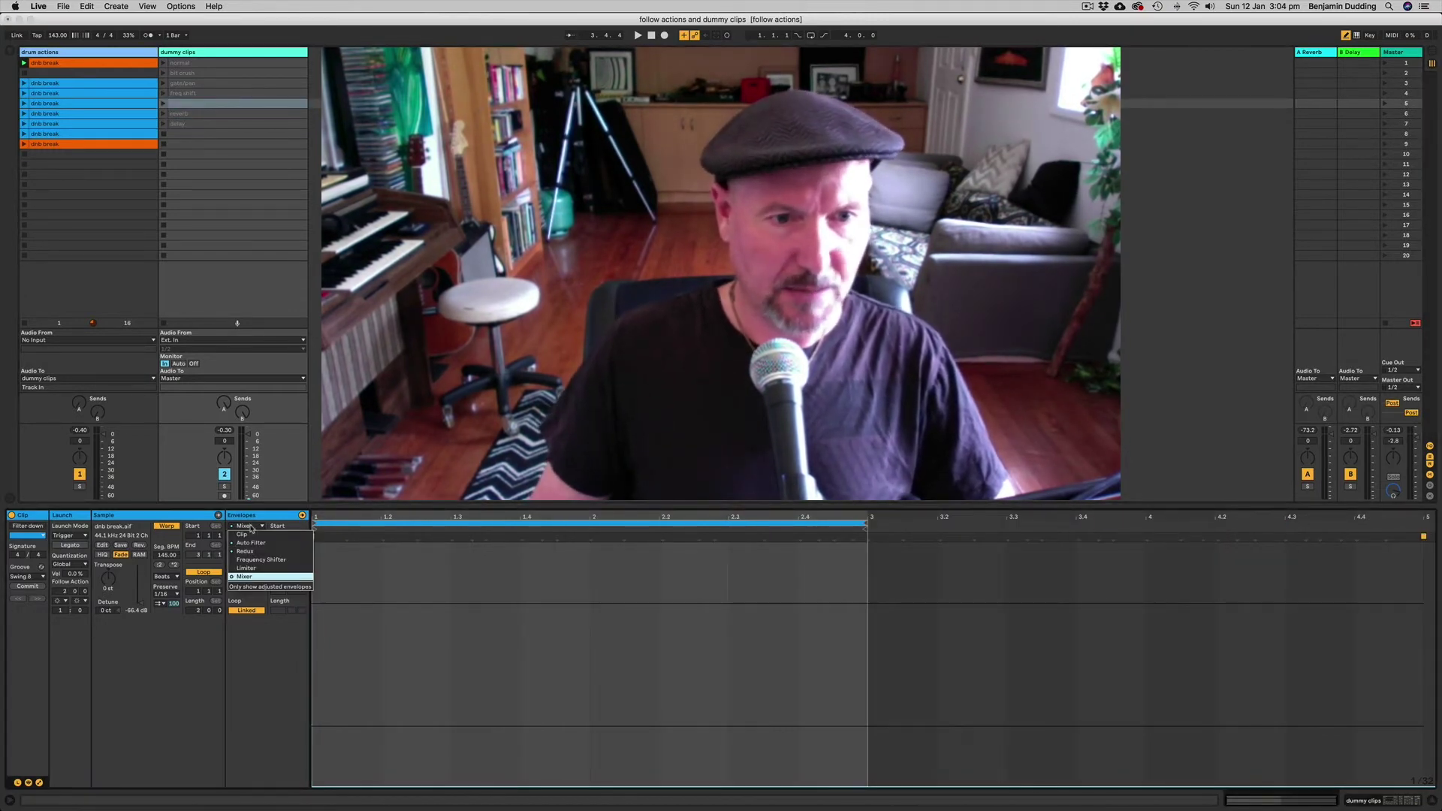
click(252, 545)
click(248, 536)
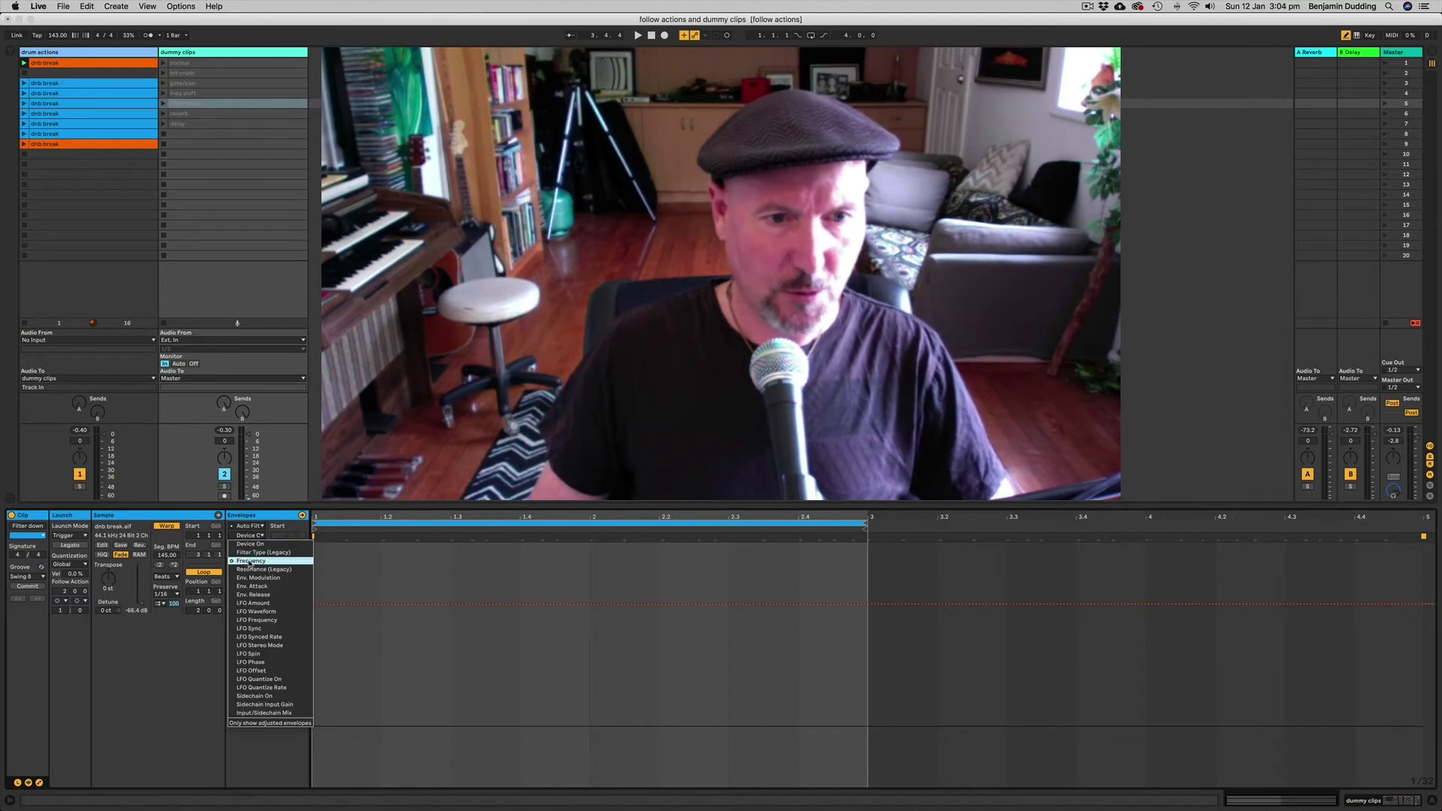
click(259, 563)
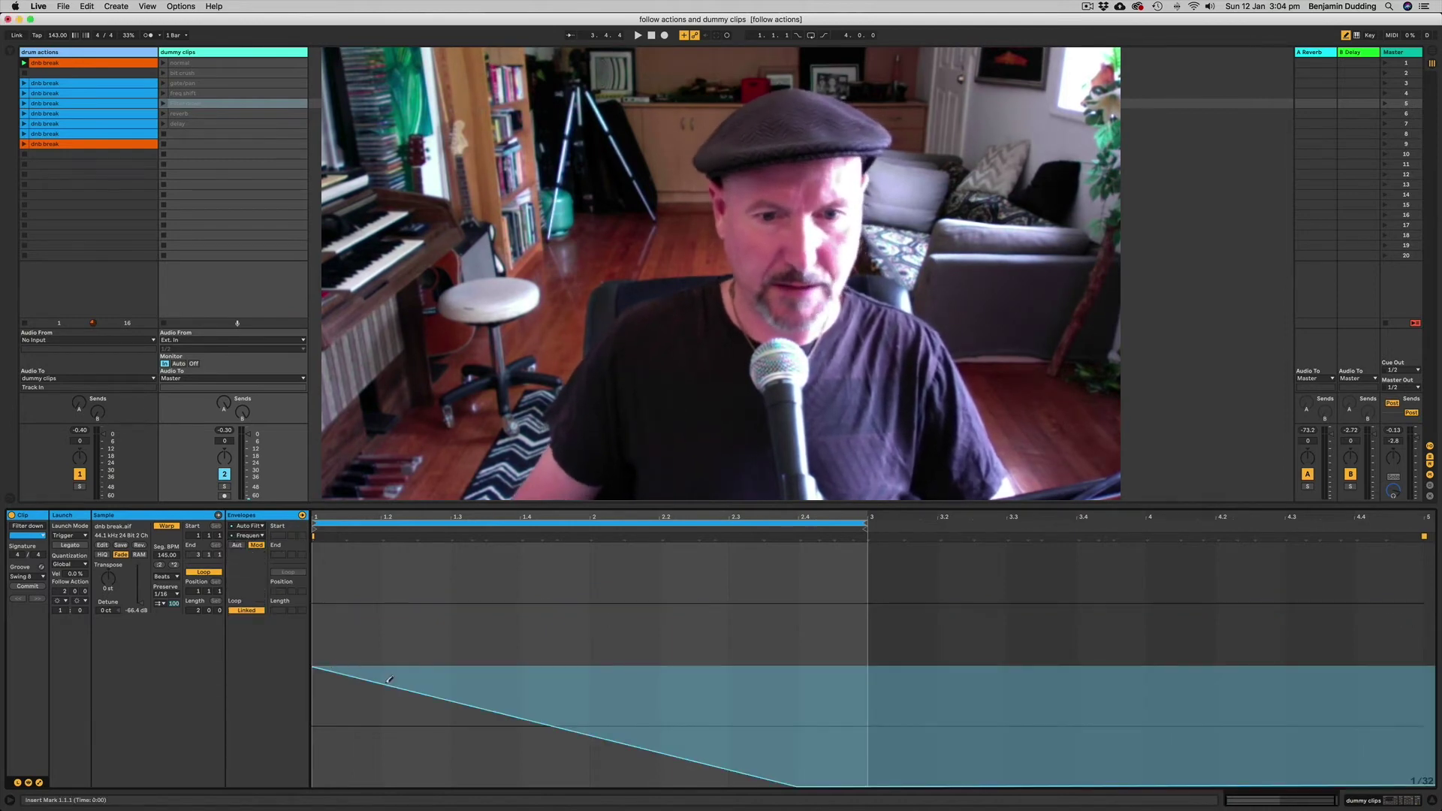
click(163, 103)
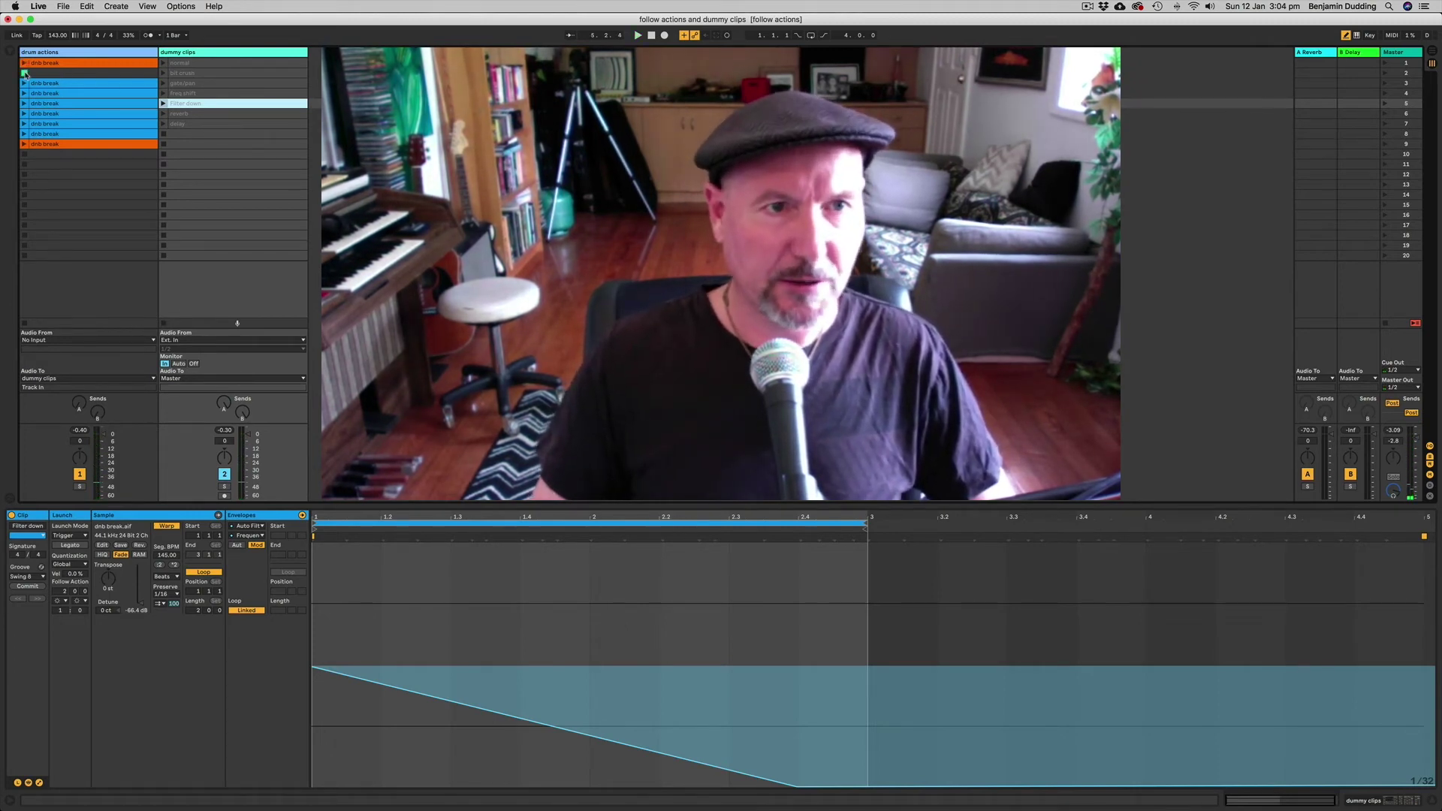
Compare the dummy clips track's normal and bit crush clips with a blue drum break clip
click(180, 63)
click(182, 73)
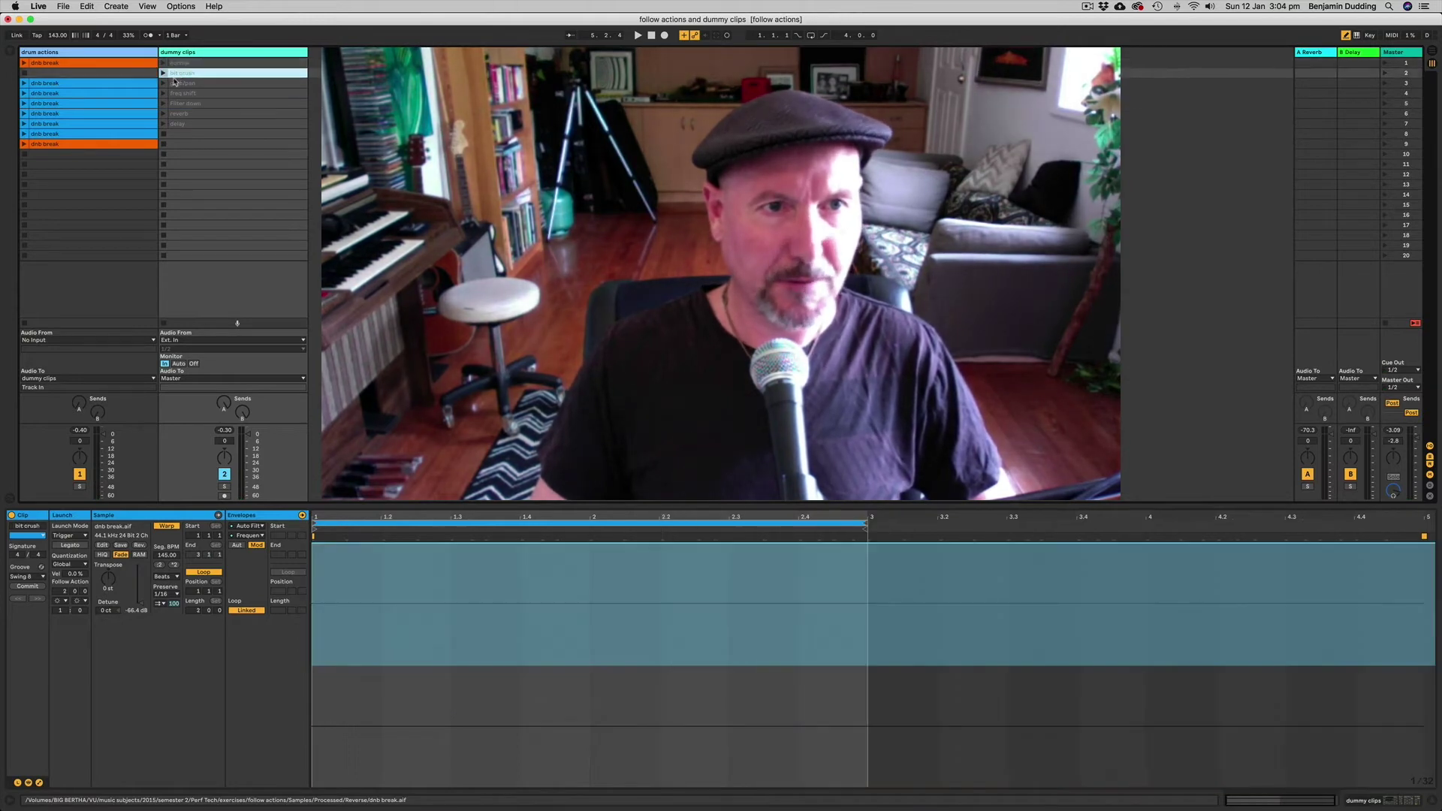
click(180, 63)
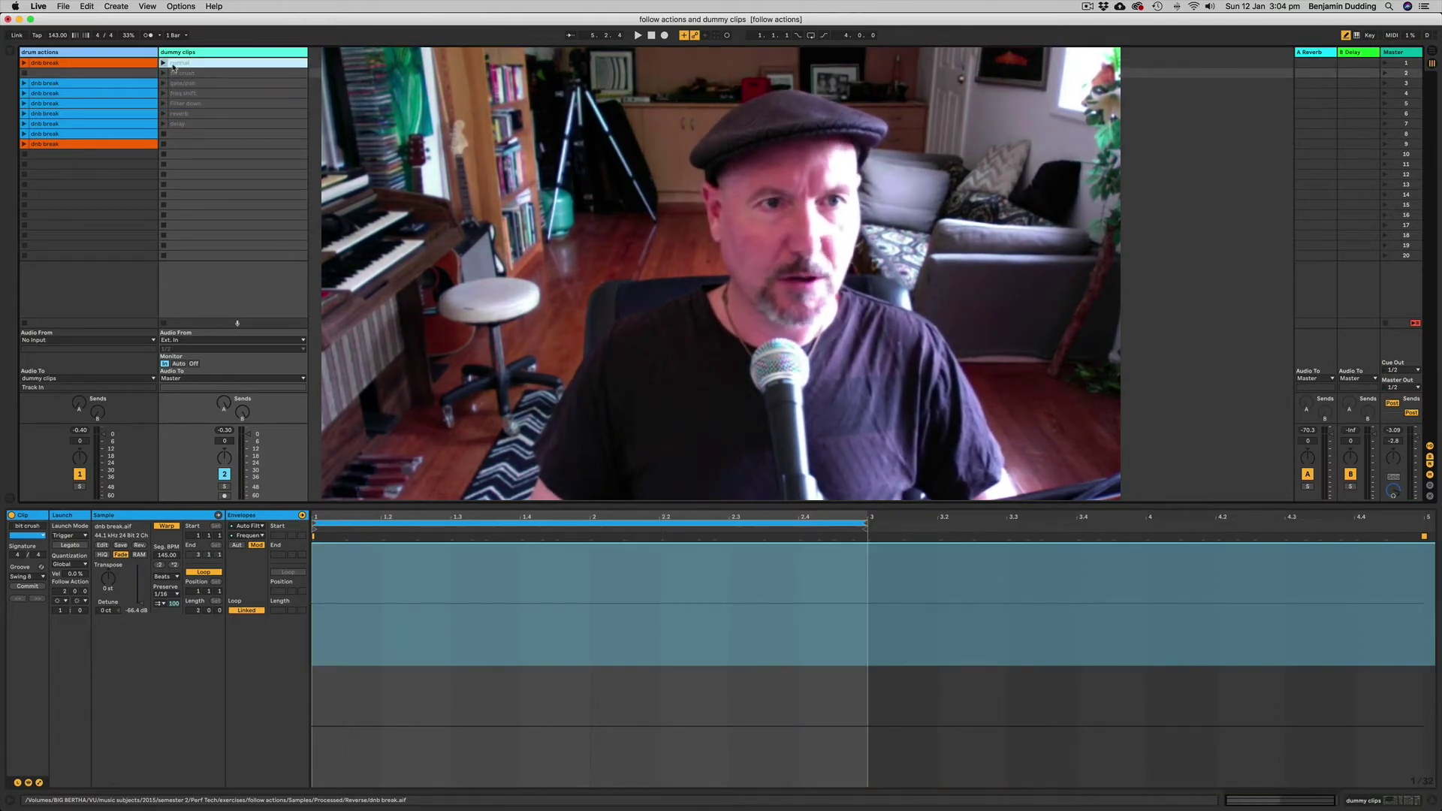
double_click(179, 66)
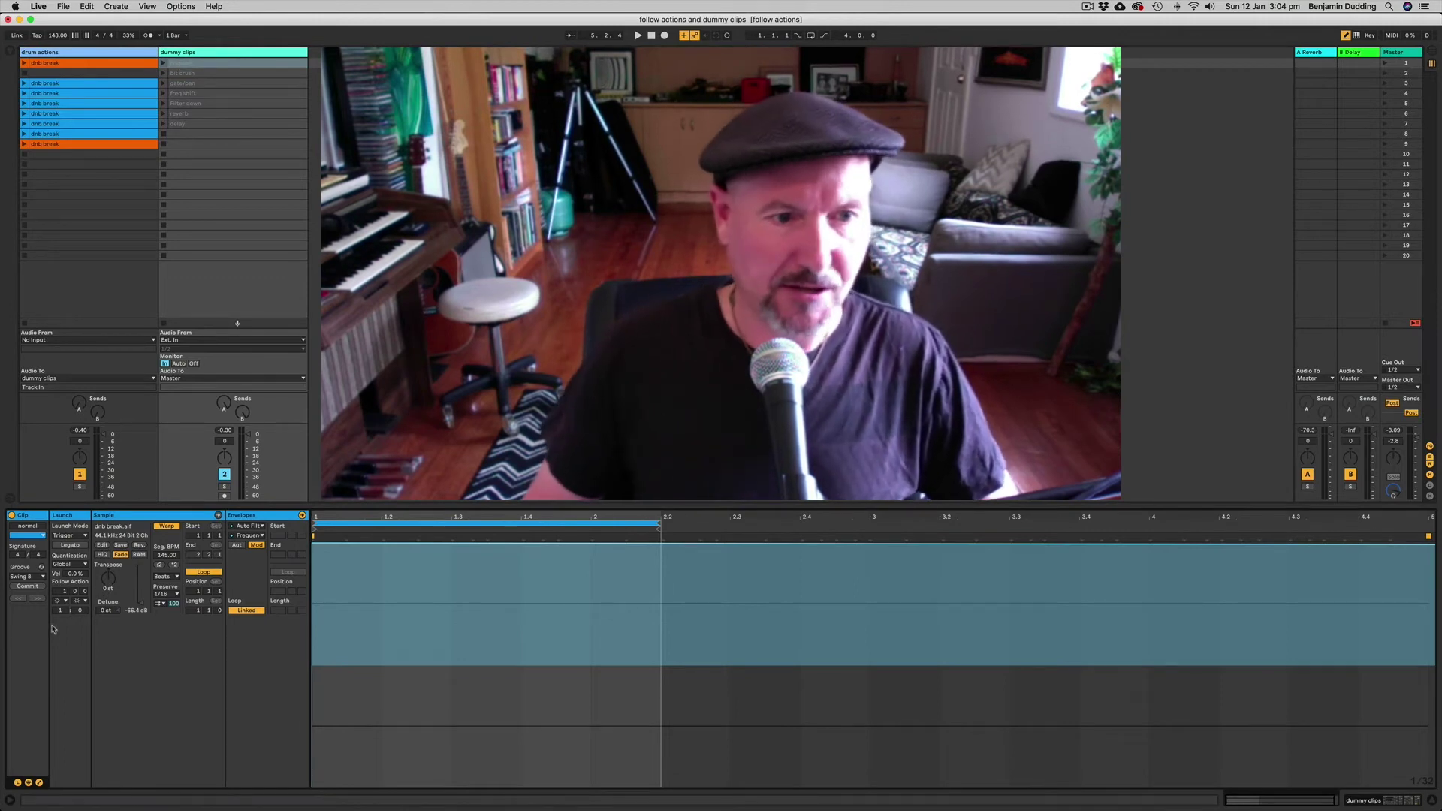
click(45, 93)
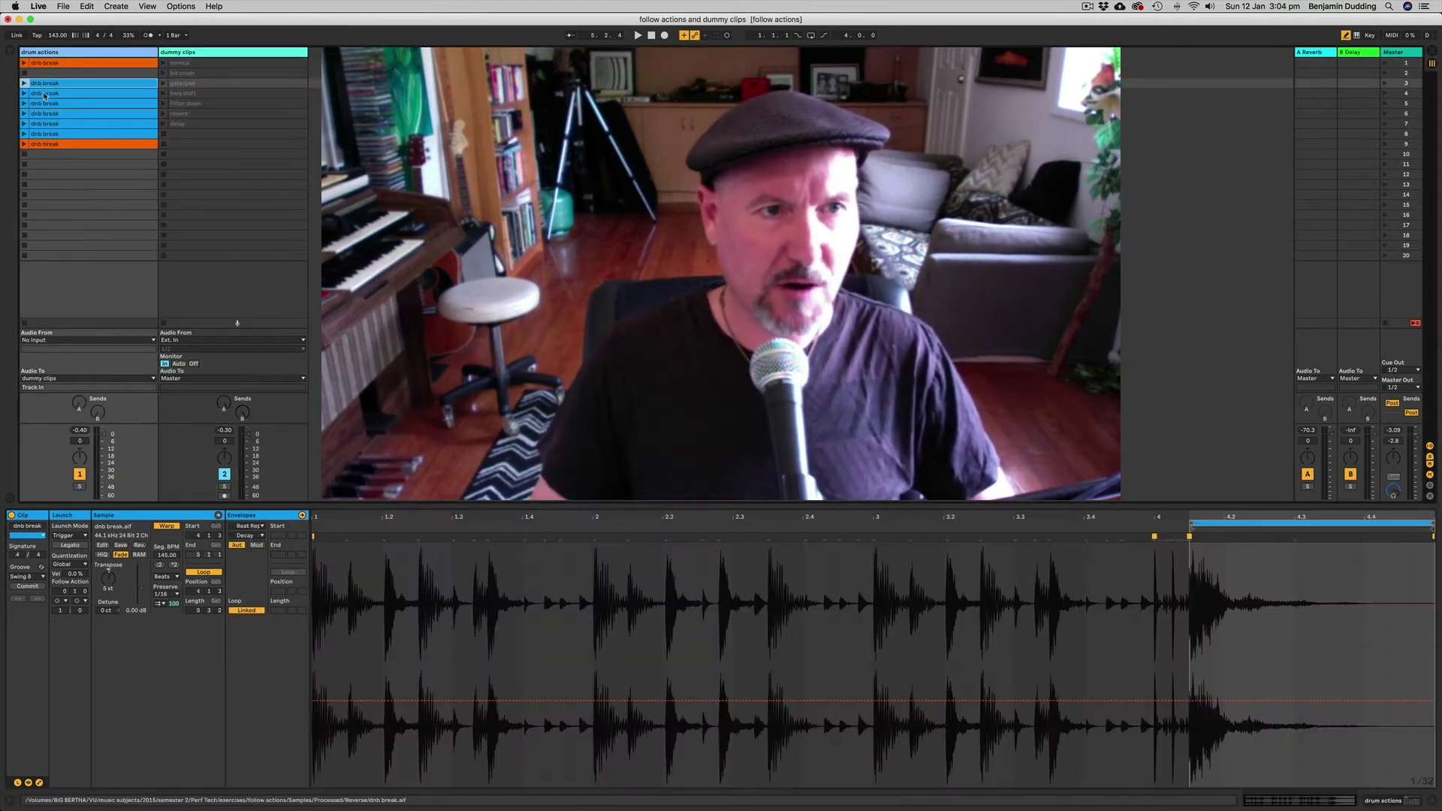
click(183, 62)
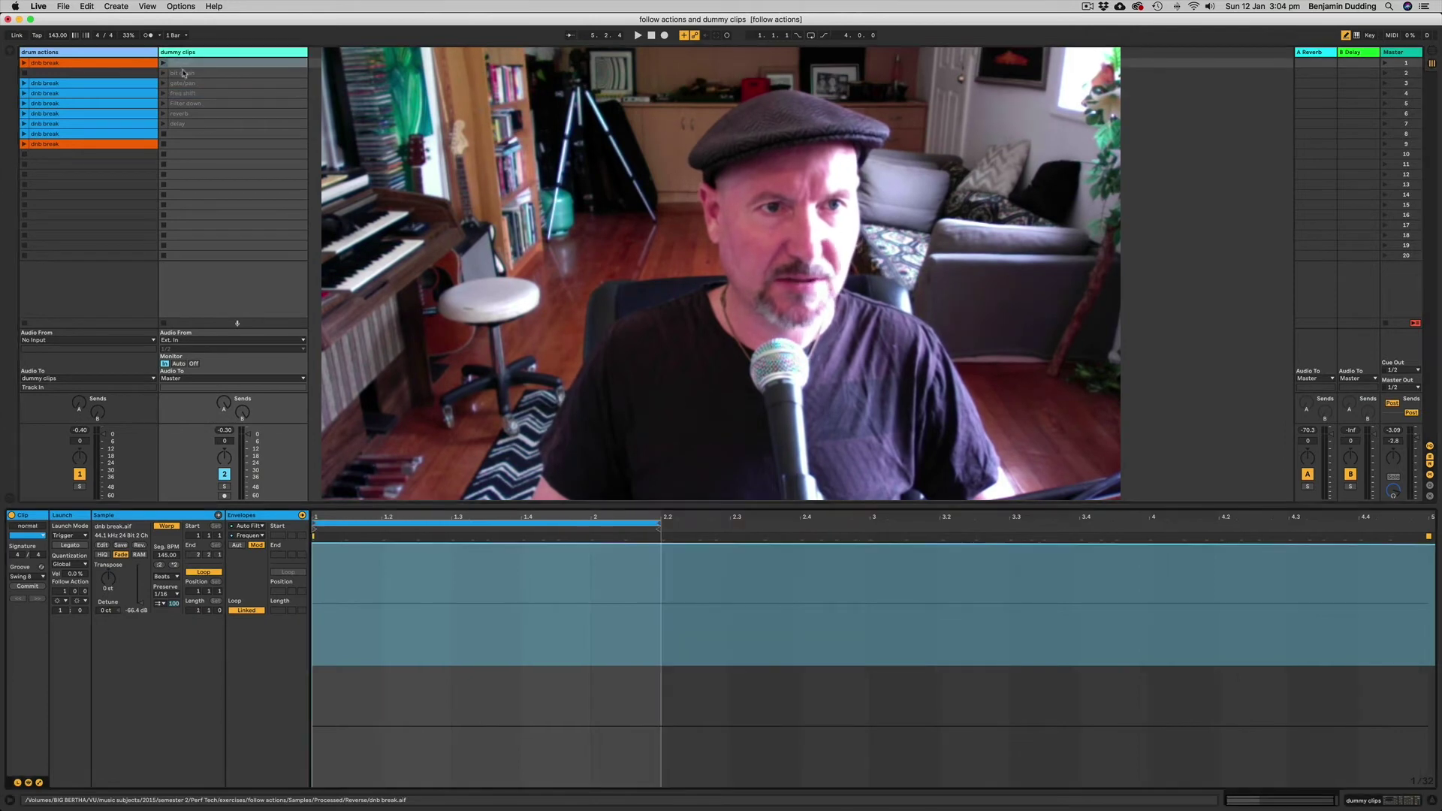
Examine the bit crush clip's first follow action and choose Other
click(184, 73)
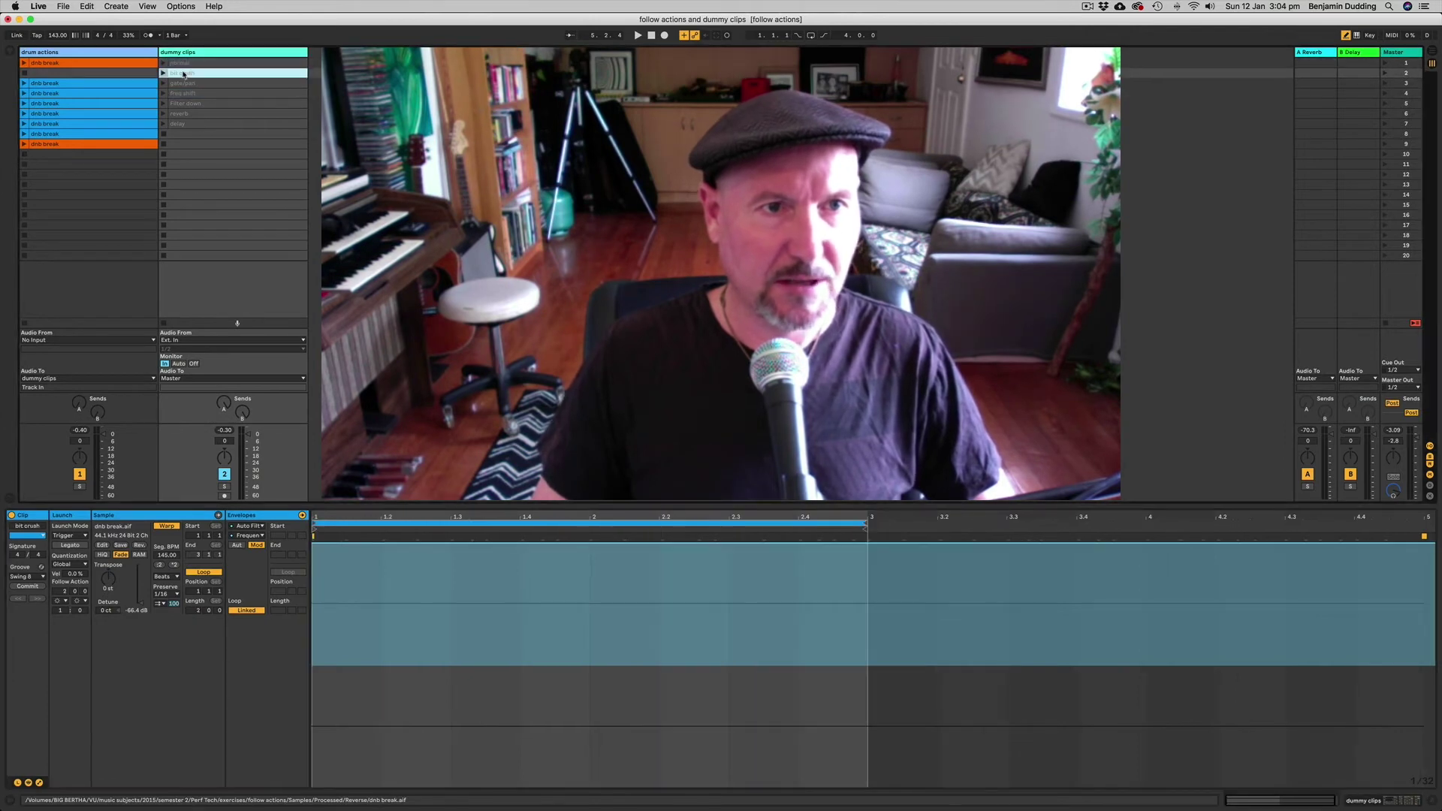
click(66, 601)
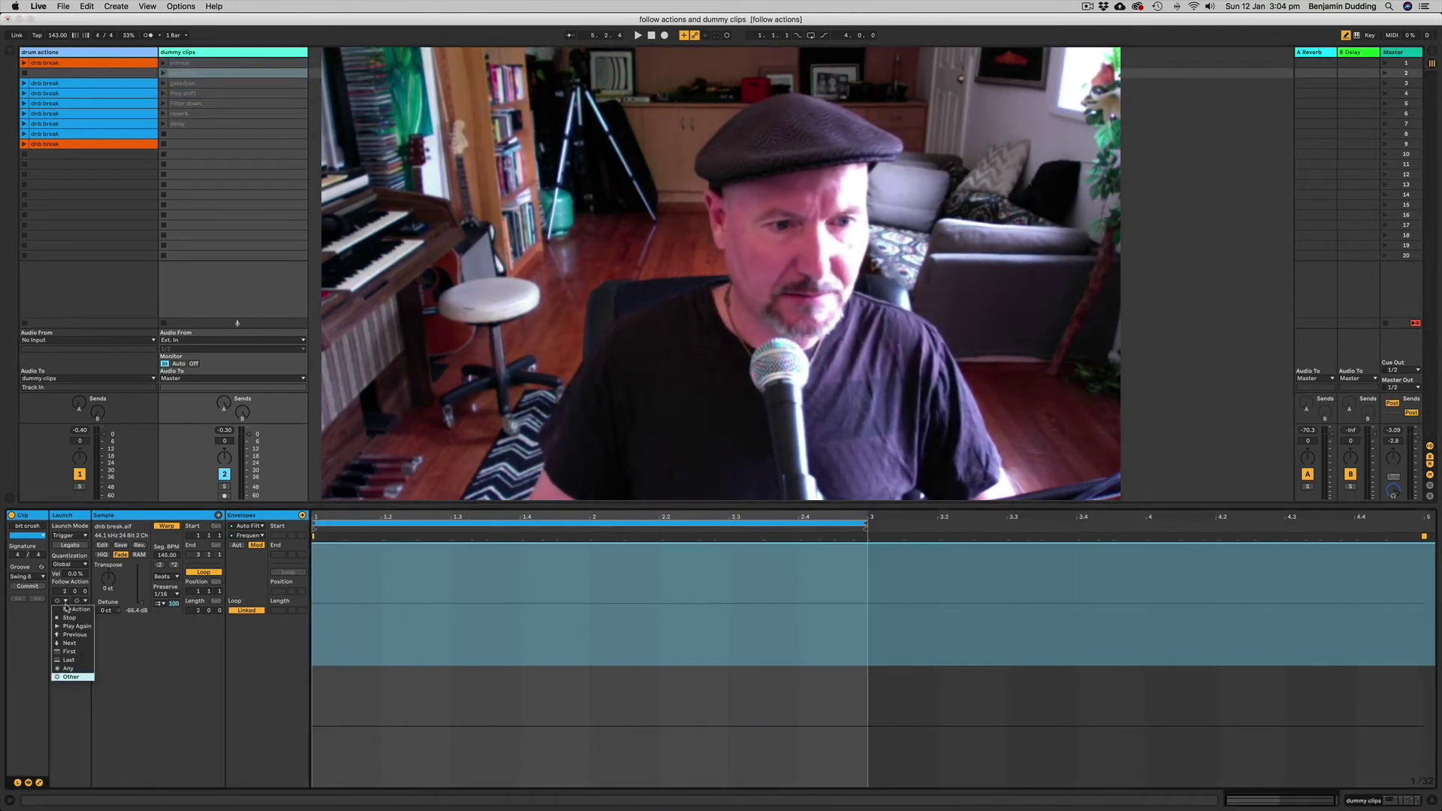
click(69, 678)
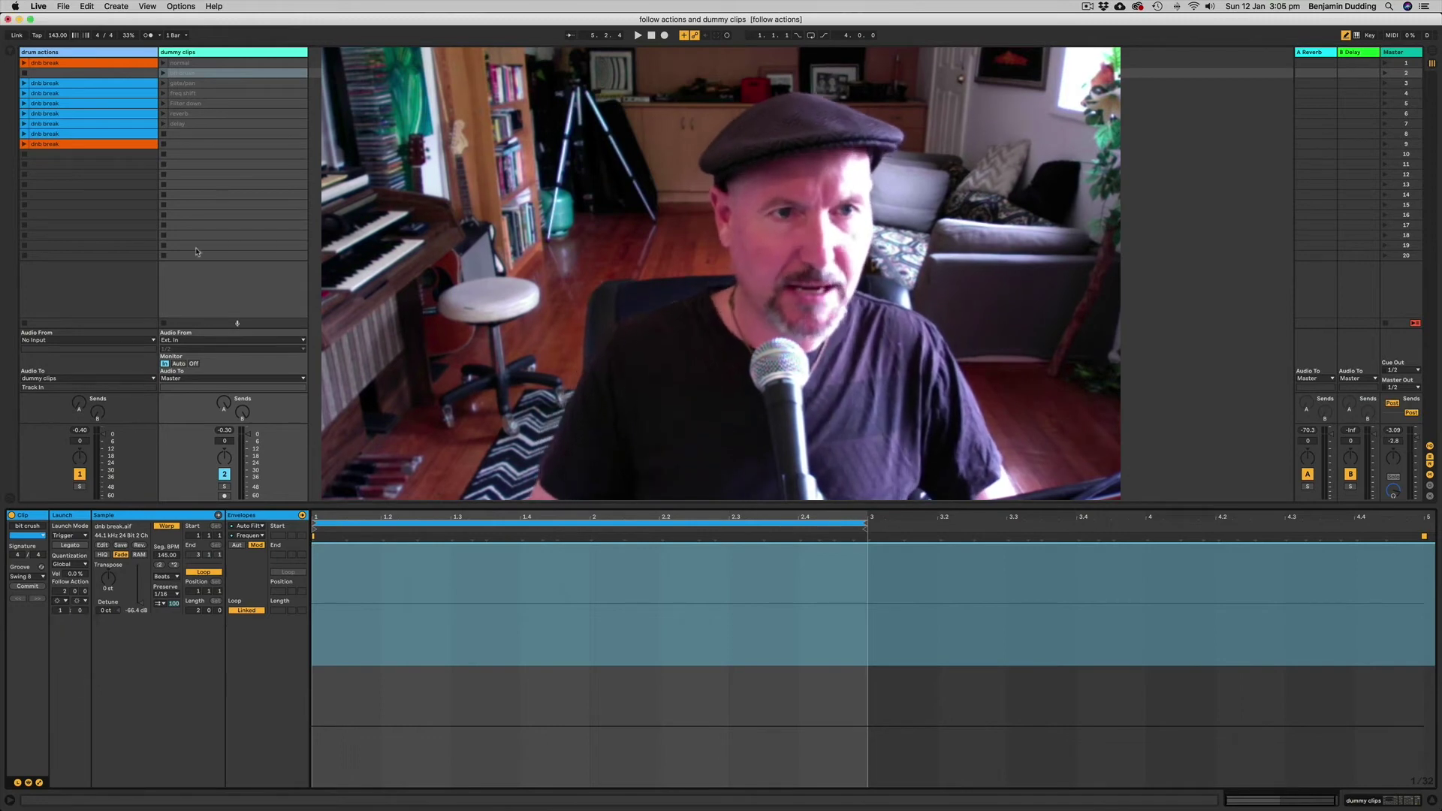
Go through the dummy clips from Filter down in scene 5 up to the normal clip in scene 1
click(184, 103)
click(191, 94)
click(196, 104)
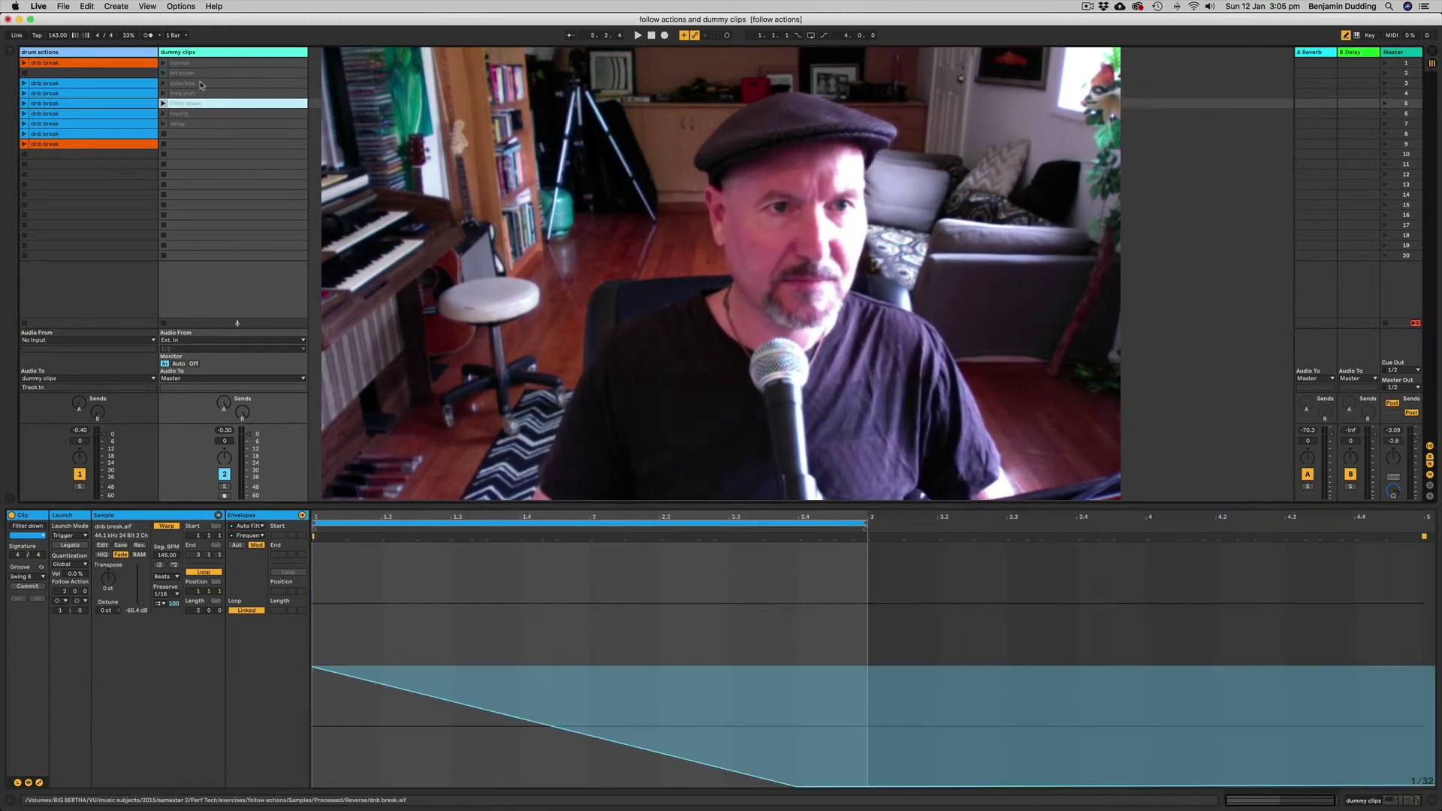
click(200, 84)
click(203, 73)
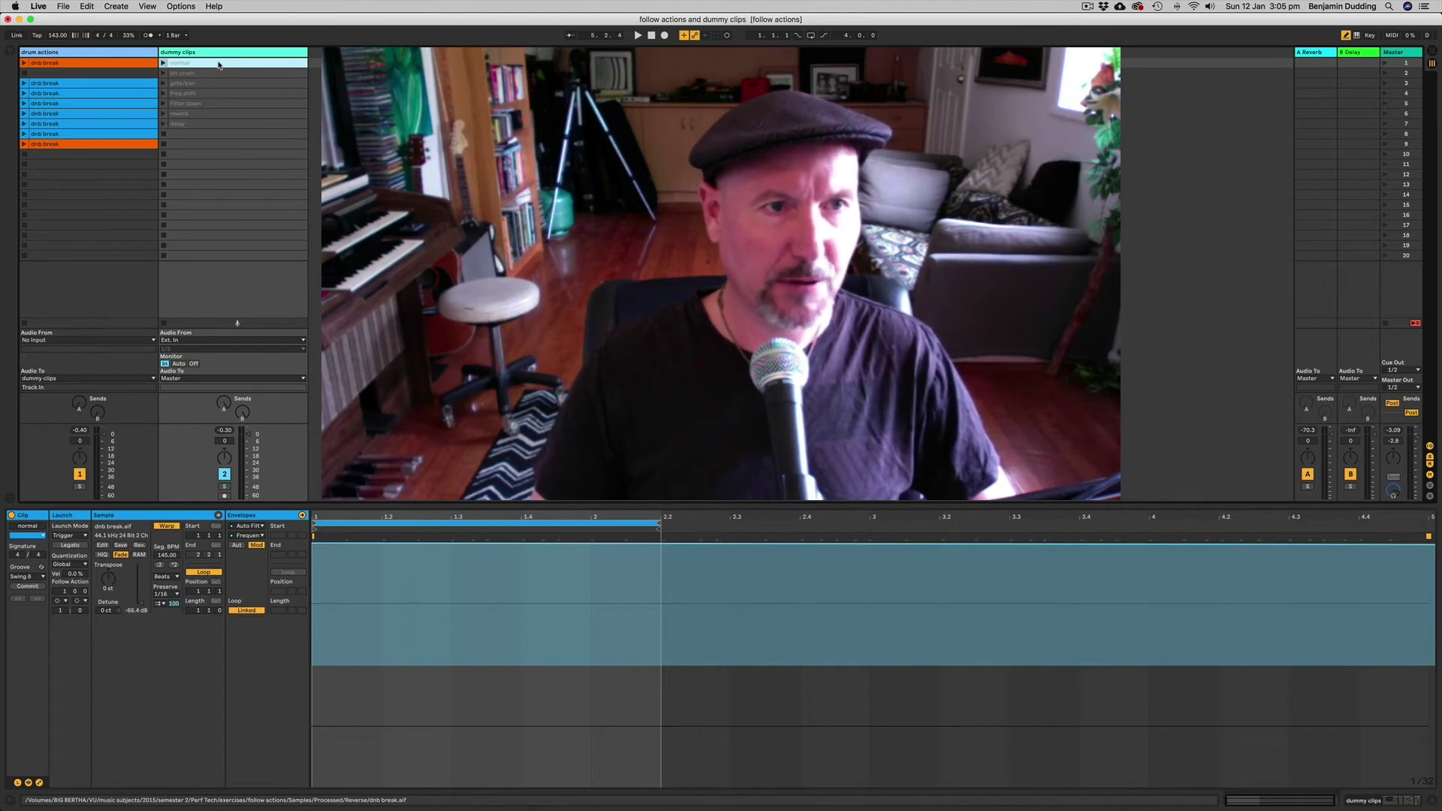
Move the orange drum break clip of the drum actions track from scene 1 to scene 2
drag(25, 63, 25, 74)
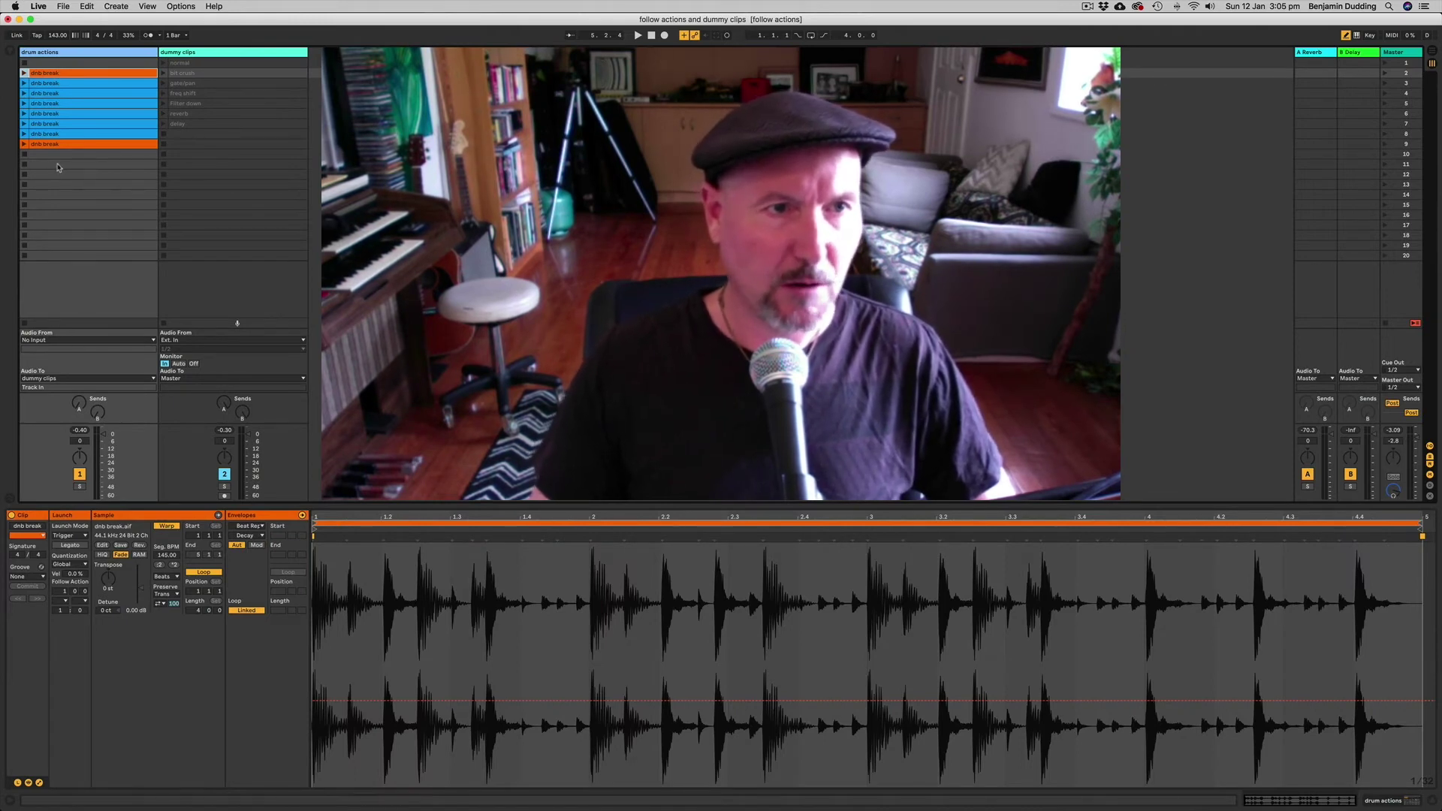
Move the drum break clips up one row so they start in scene 1, and compare the first one with the normal dummy clip
drag(58, 165, 49, 64)
click(155, 63)
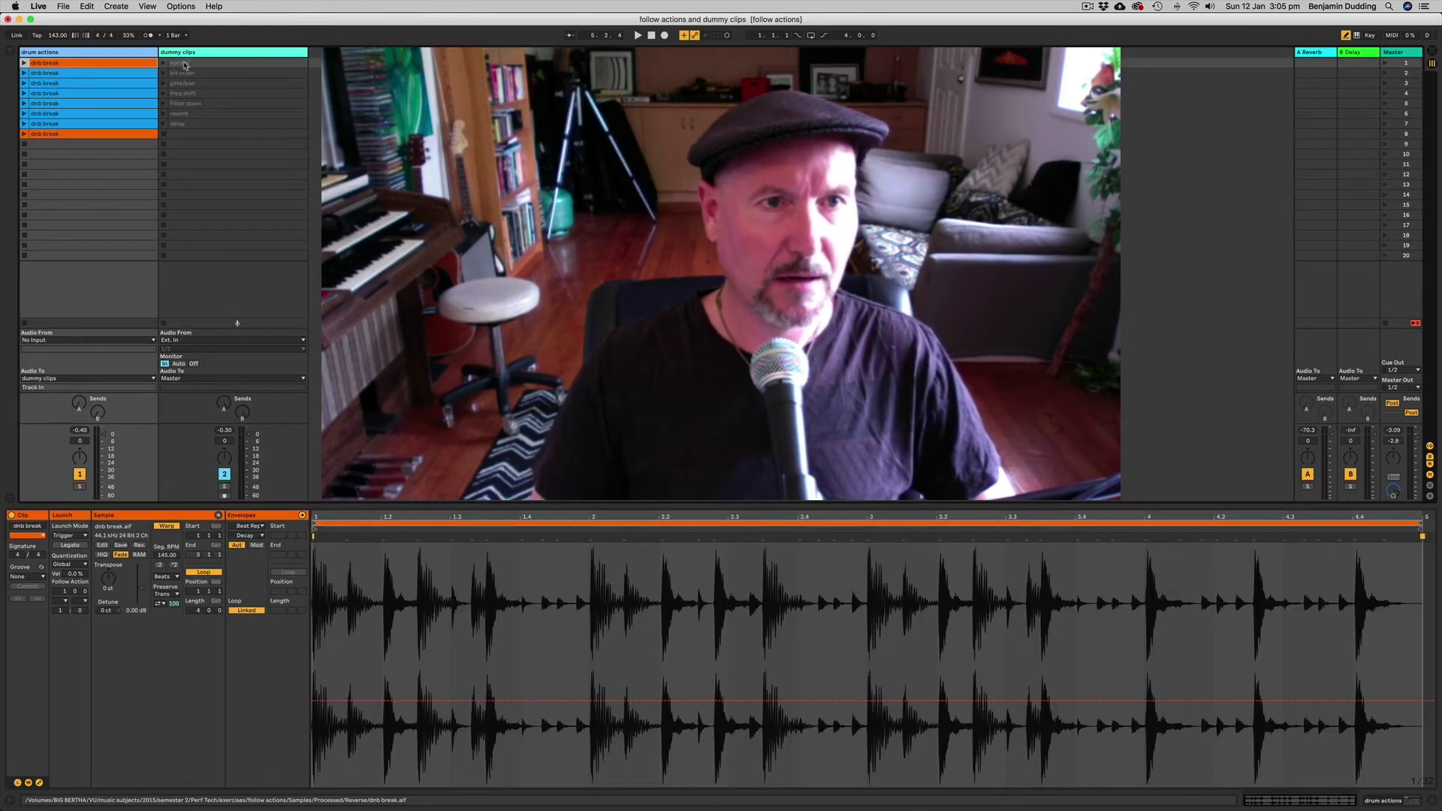
click(184, 64)
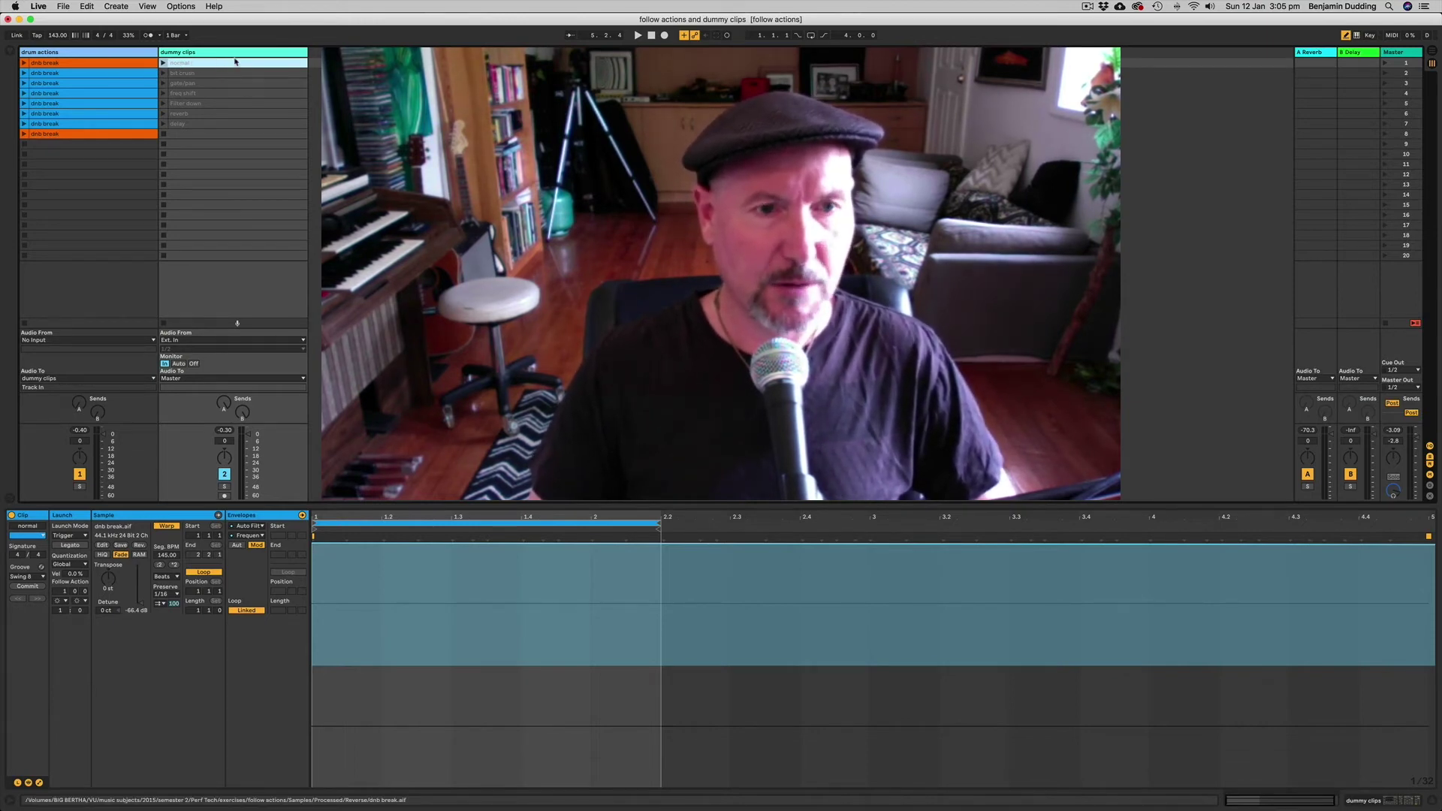
click(59, 65)
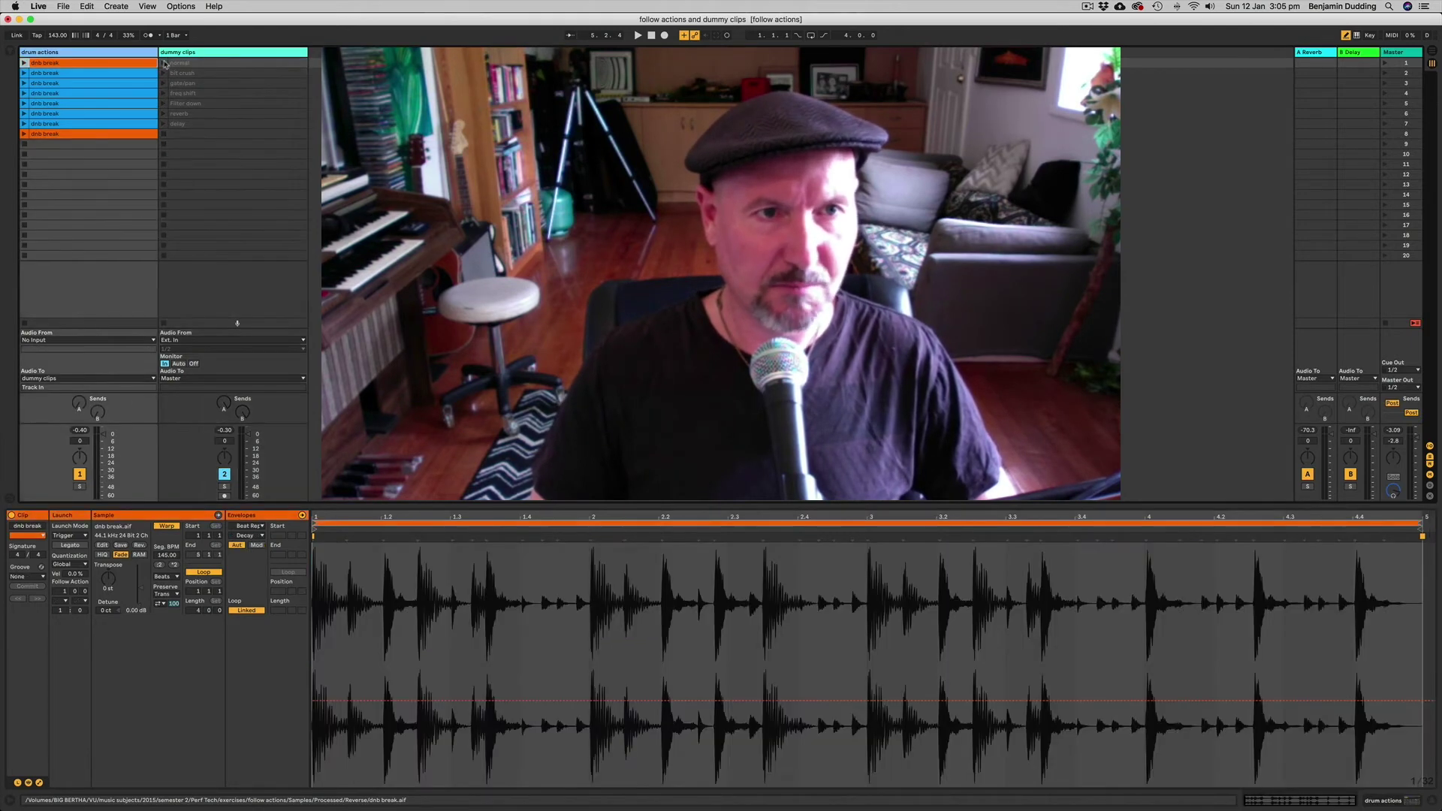
click(169, 64)
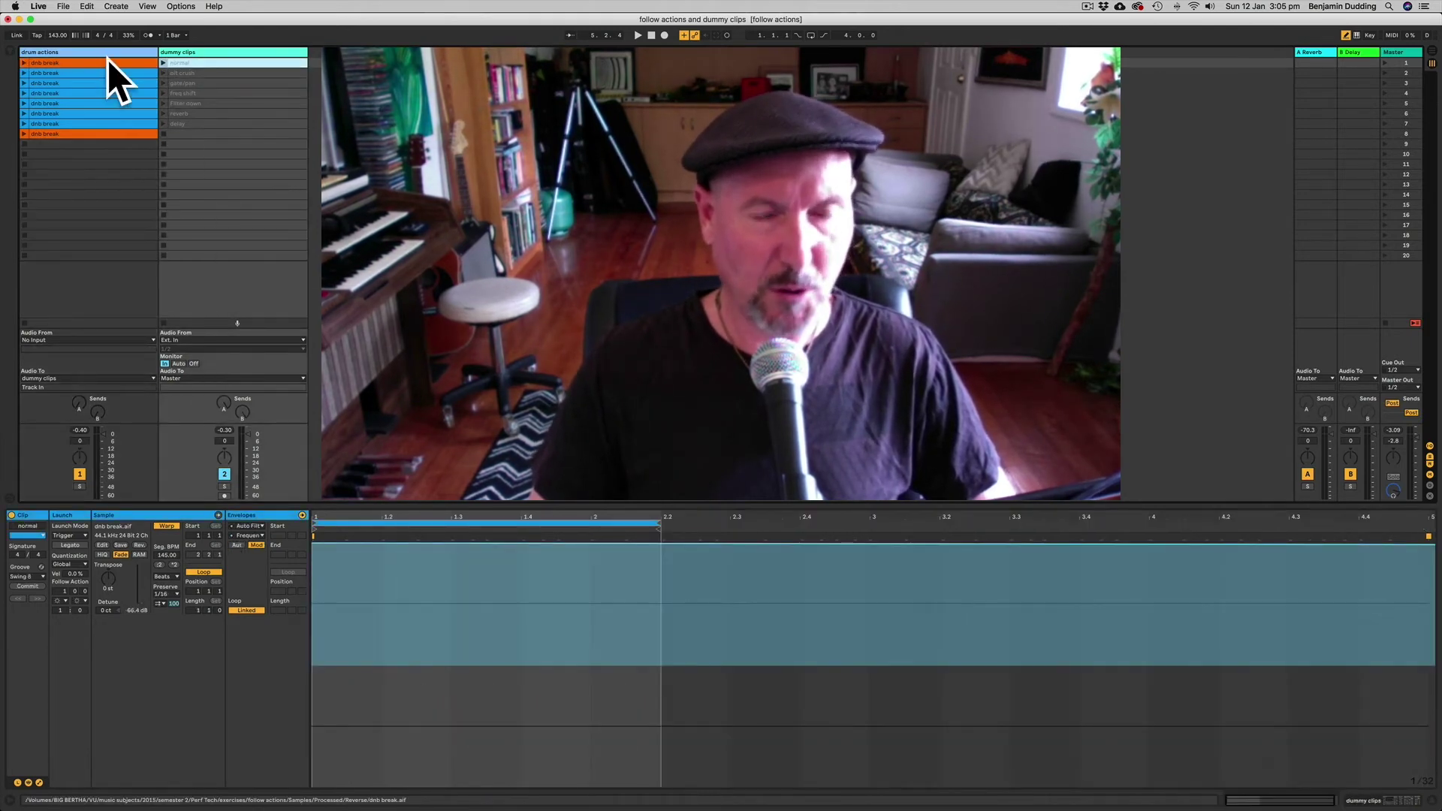
click(36, 64)
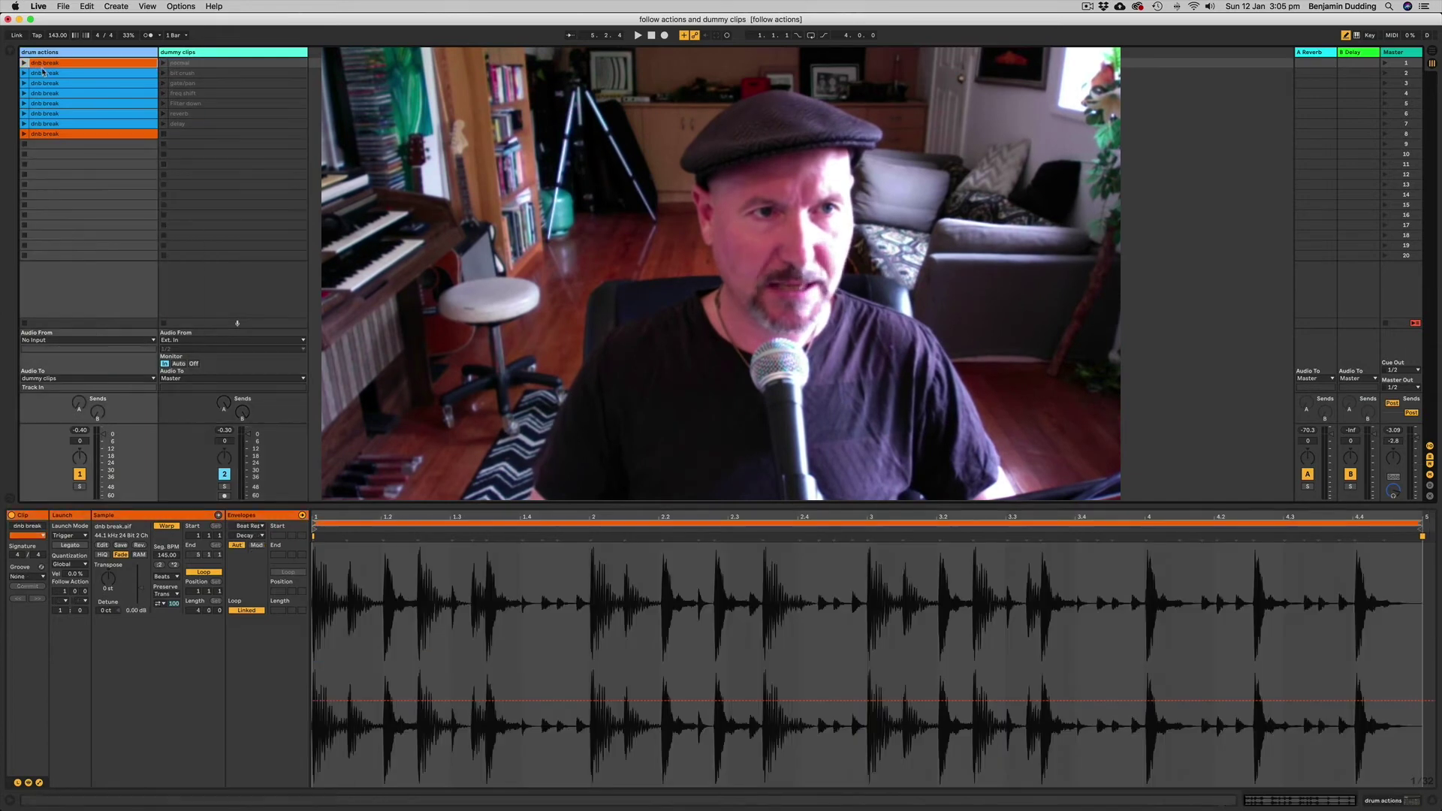
Go through the blue drum break clips in scenes 2 to 7 and the dummy clips from normal to Filter down
click(37, 74)
click(38, 84)
click(39, 95)
click(40, 105)
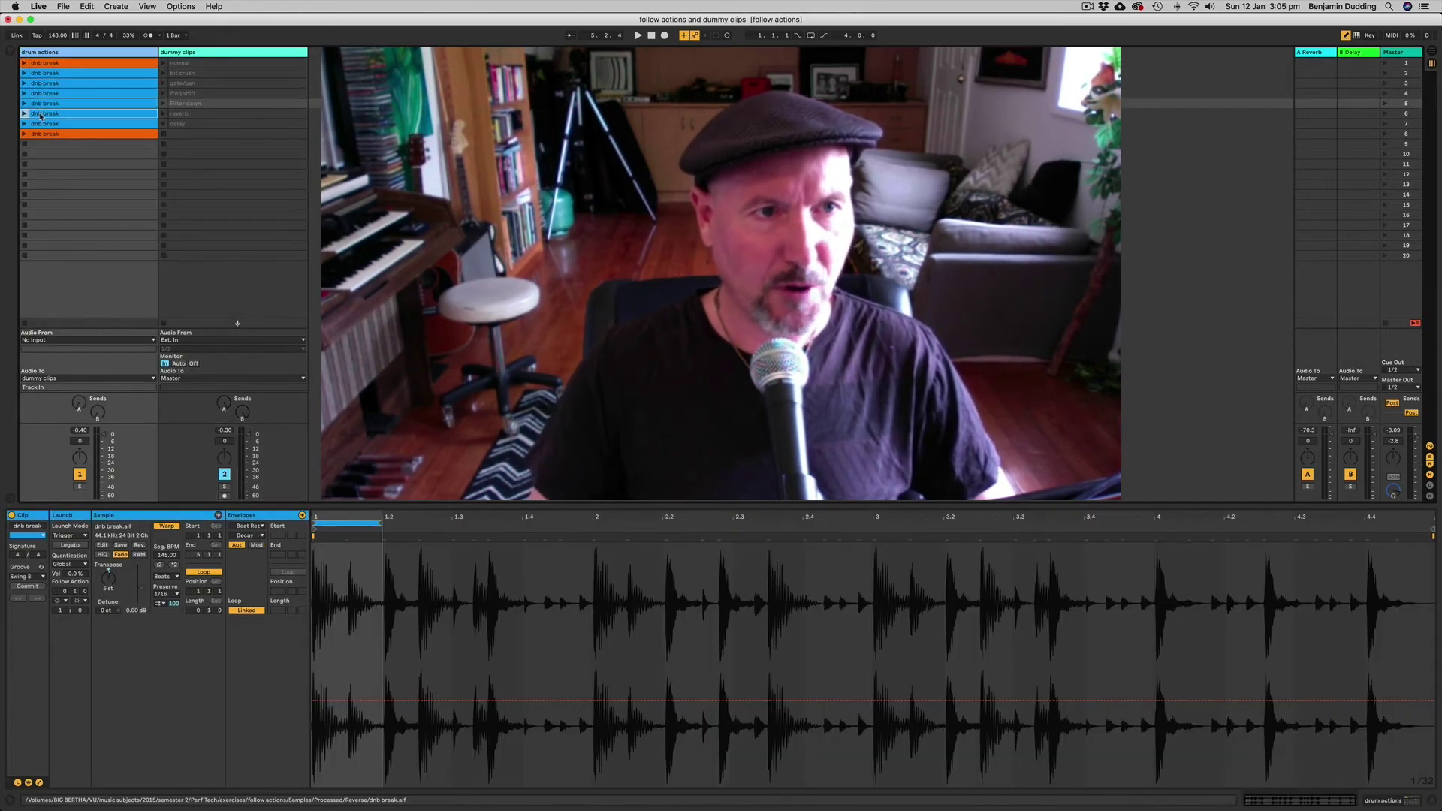
click(40, 115)
click(40, 125)
click(188, 64)
click(189, 72)
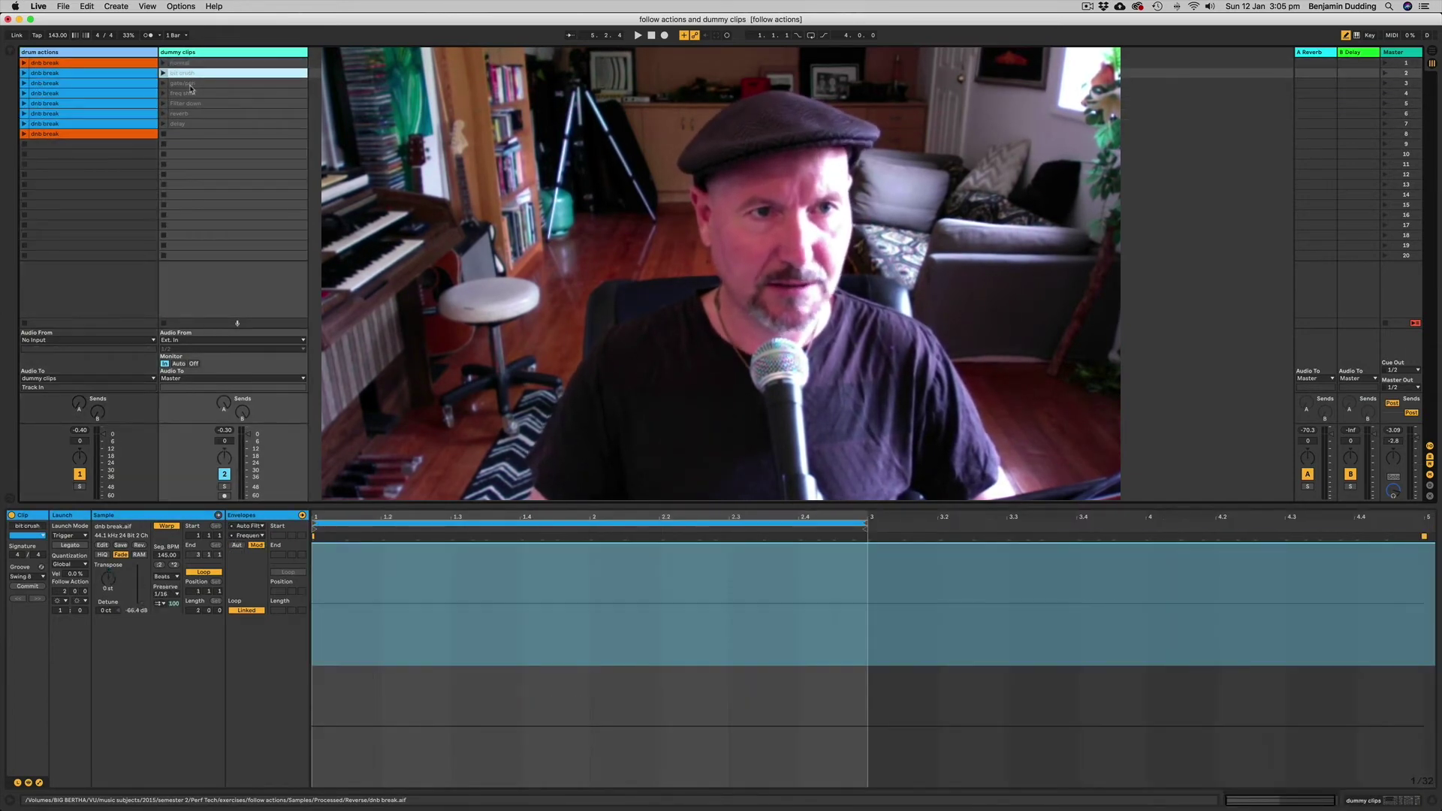
click(188, 83)
click(188, 93)
click(189, 103)
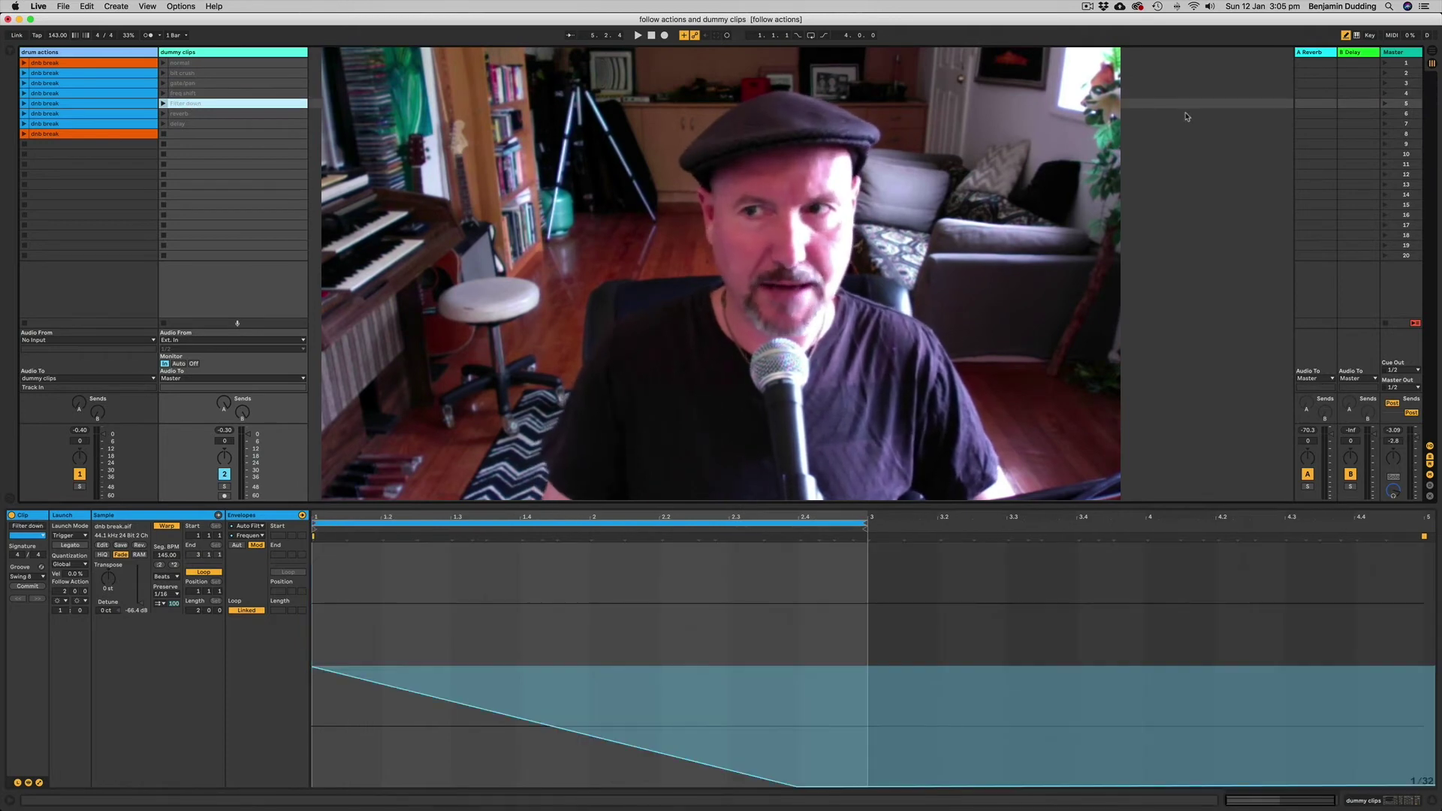
Launch scene 1 to listen to both tracks and inspect the blue drum break clip in scene 2
click(1385, 64)
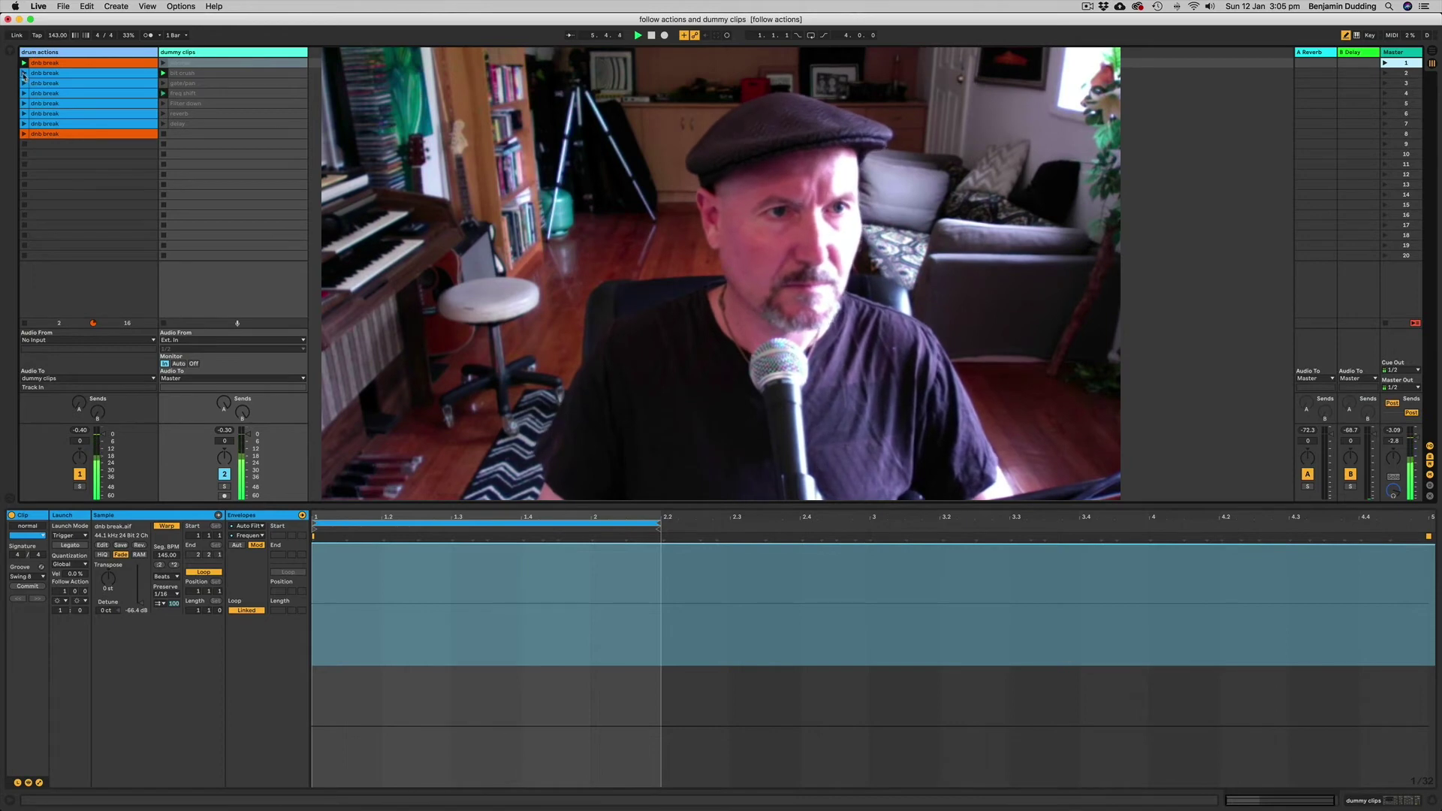
click(73, 76)
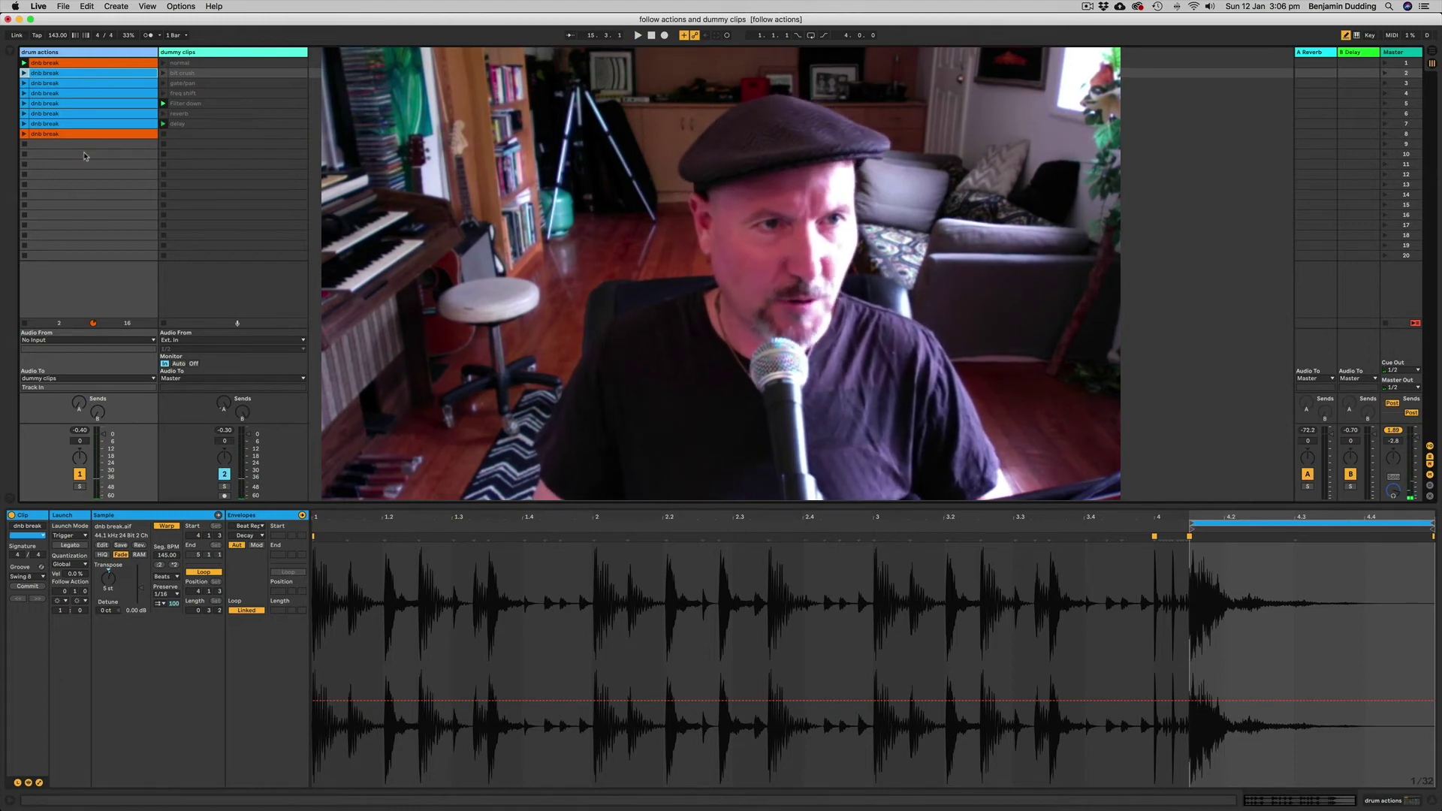
drag(90, 154, 57, 72)
Give the orange drum break clip in scene 1 the same first follow action as the blue clips and relaunch scene 1
click(62, 65)
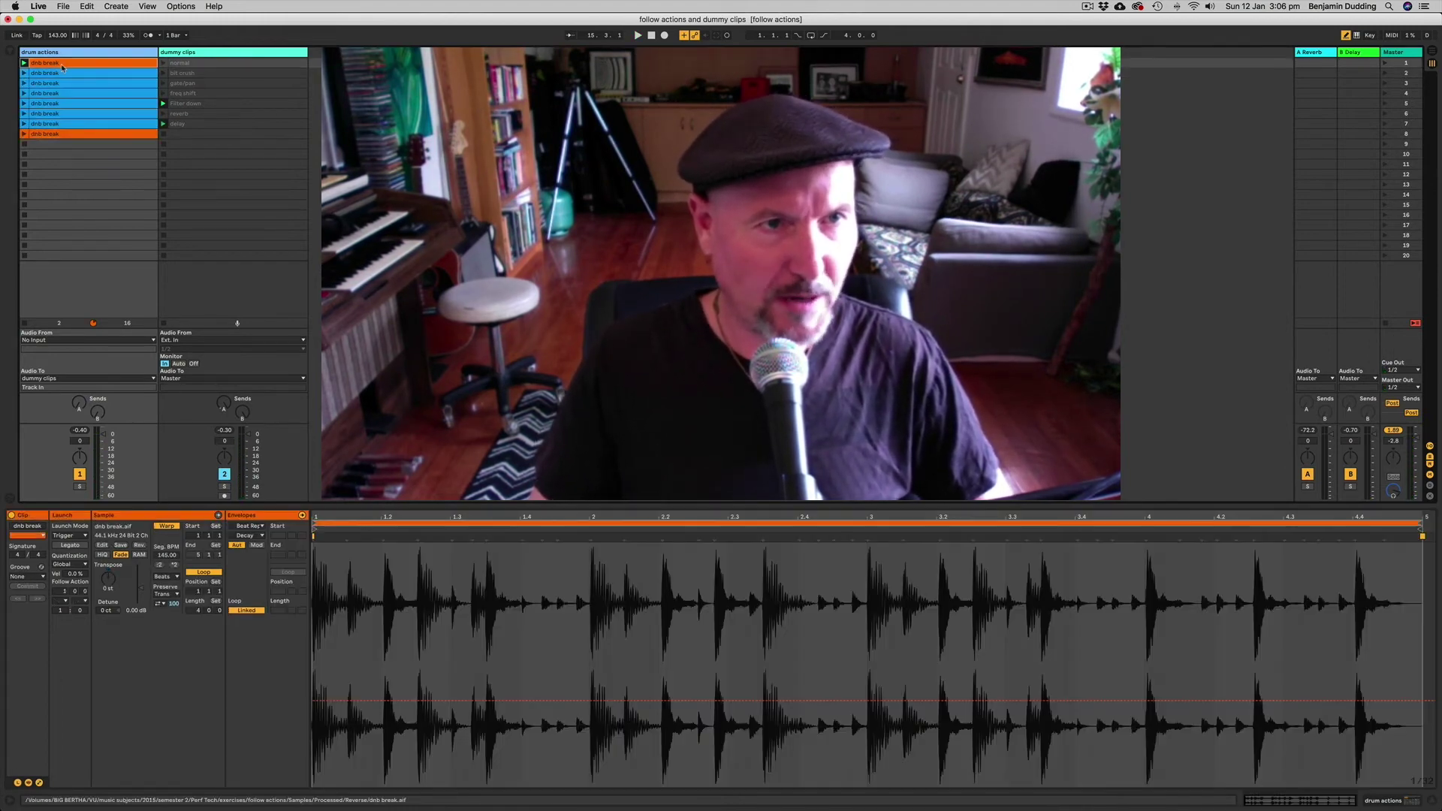
click(65, 600)
click(69, 676)
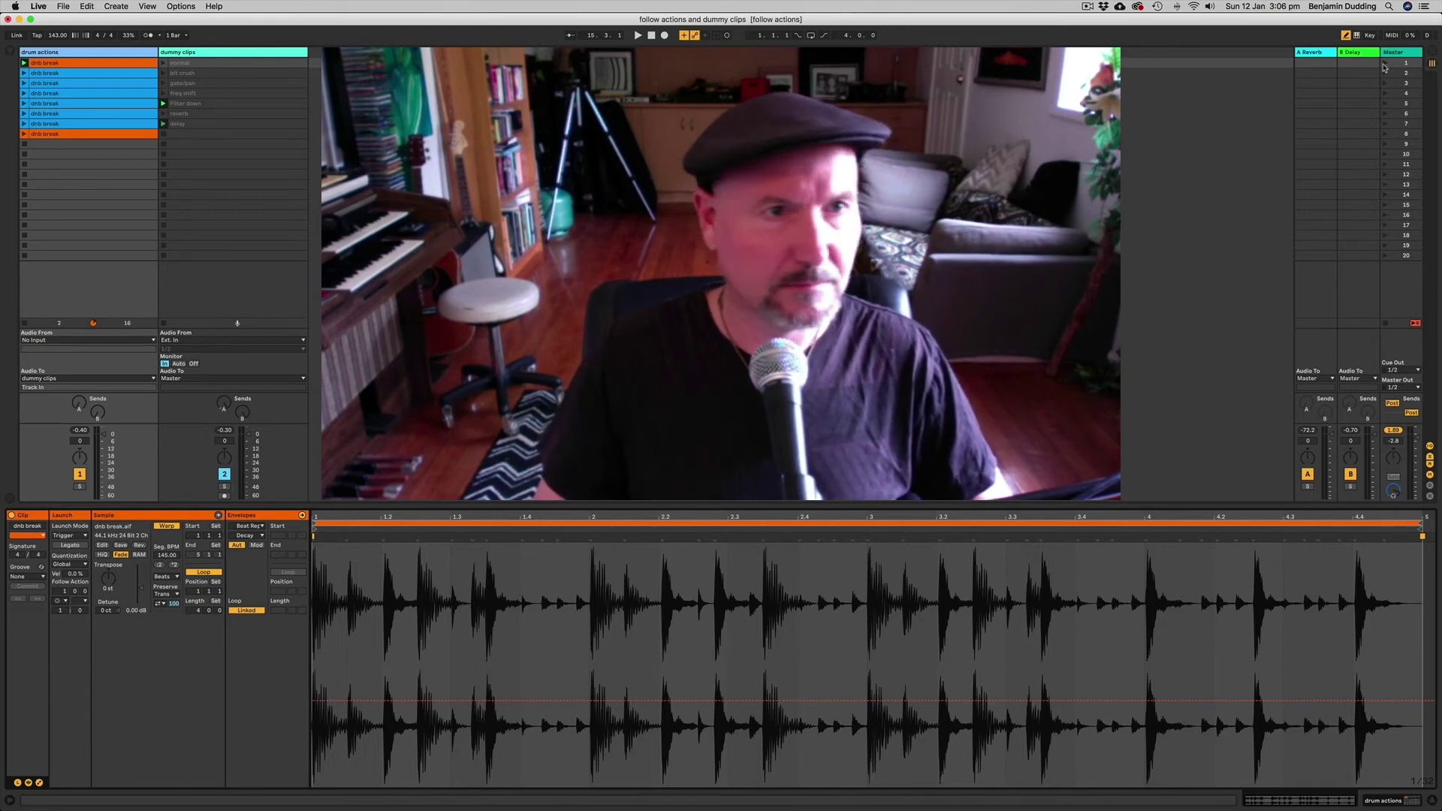
click(1385, 65)
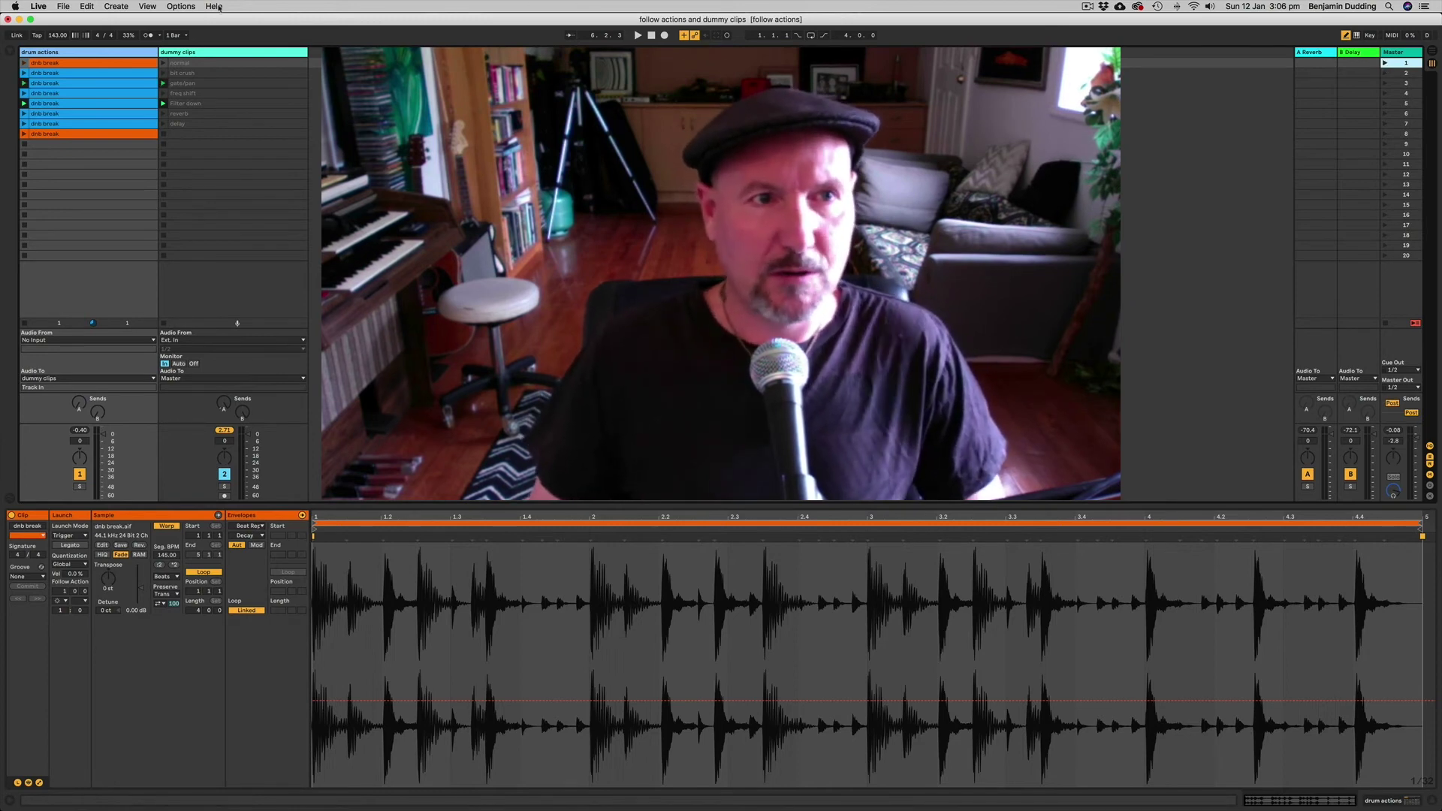
Insert a new audio track and place it after the dummy clips track
click(116, 6)
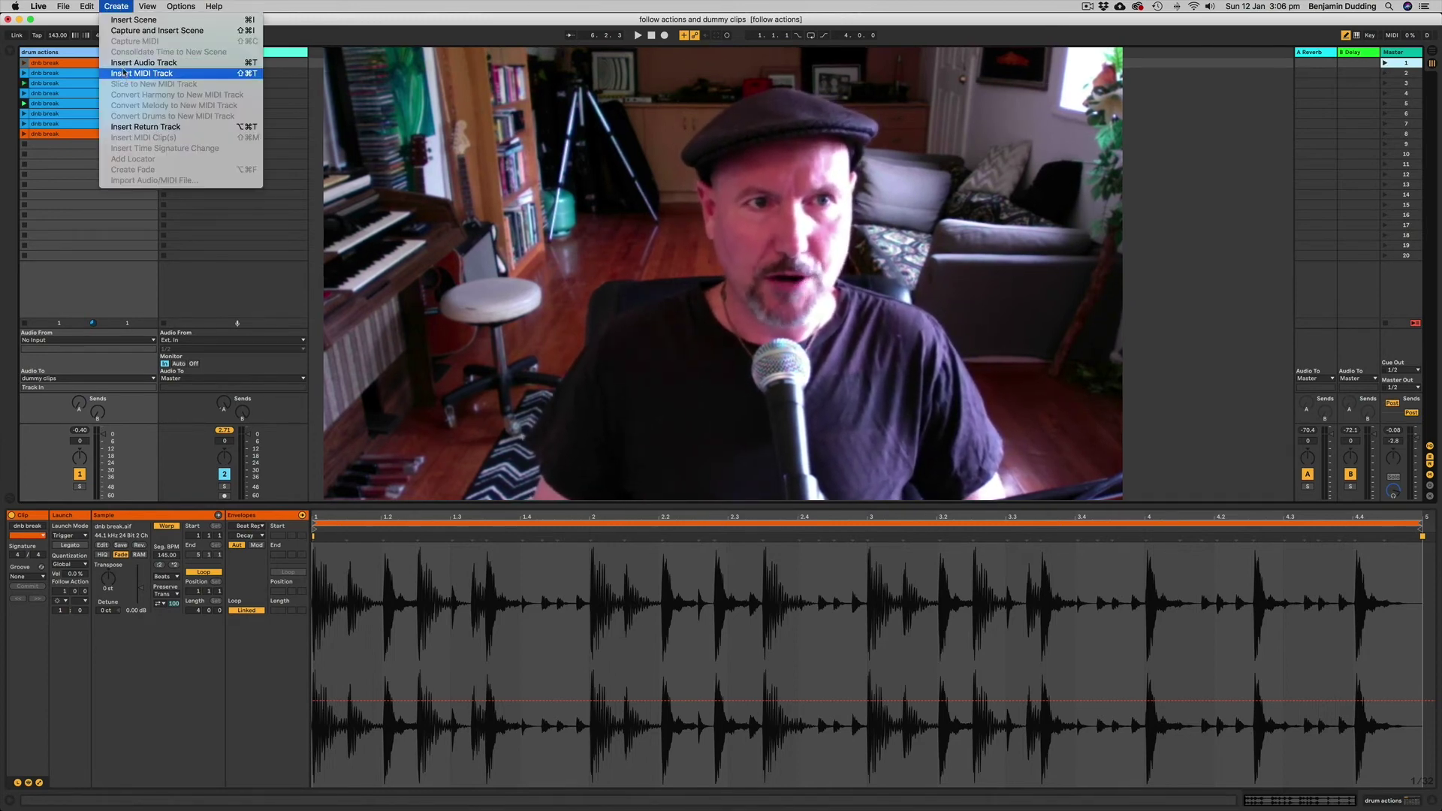
click(143, 63)
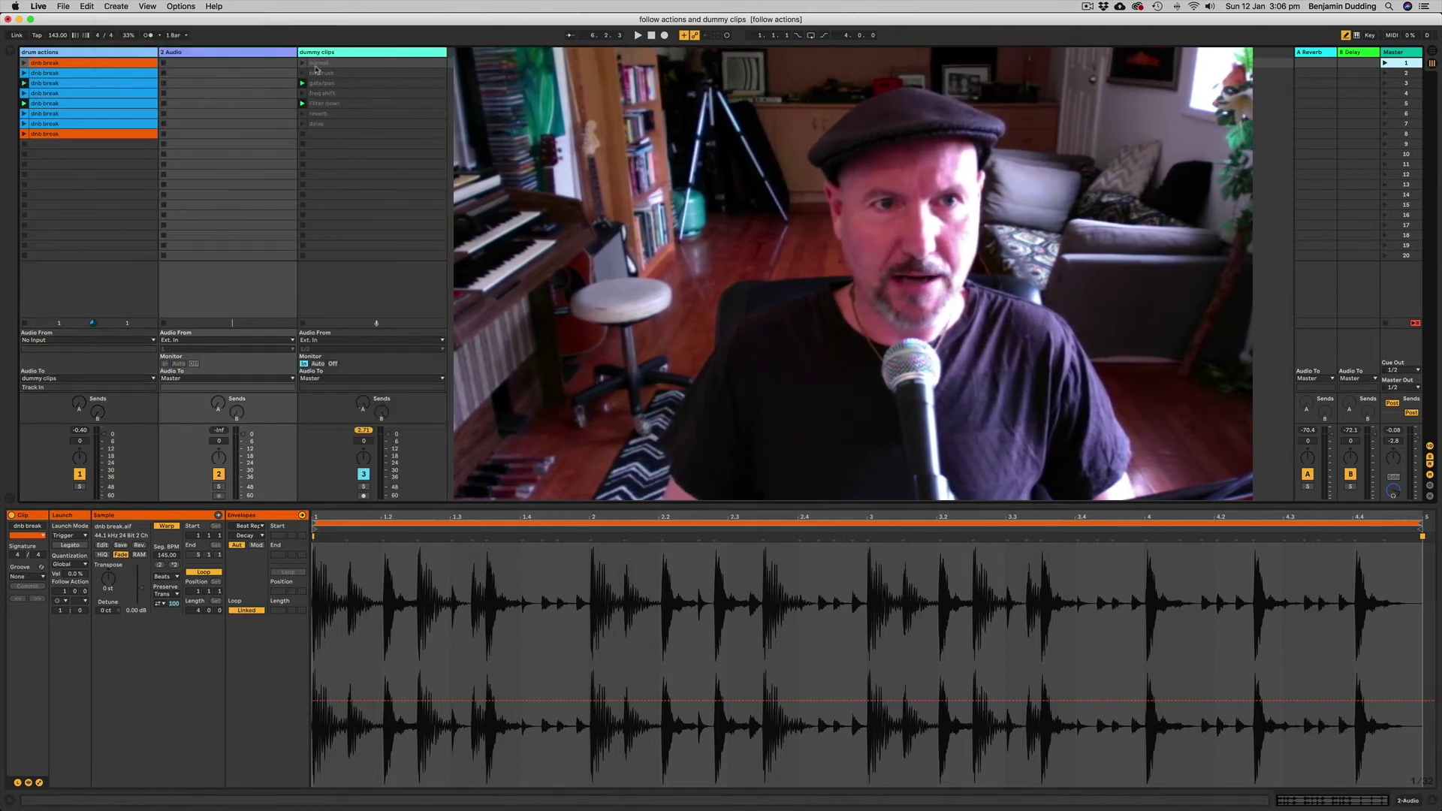
drag(212, 53, 441, 56)
click(328, 54)
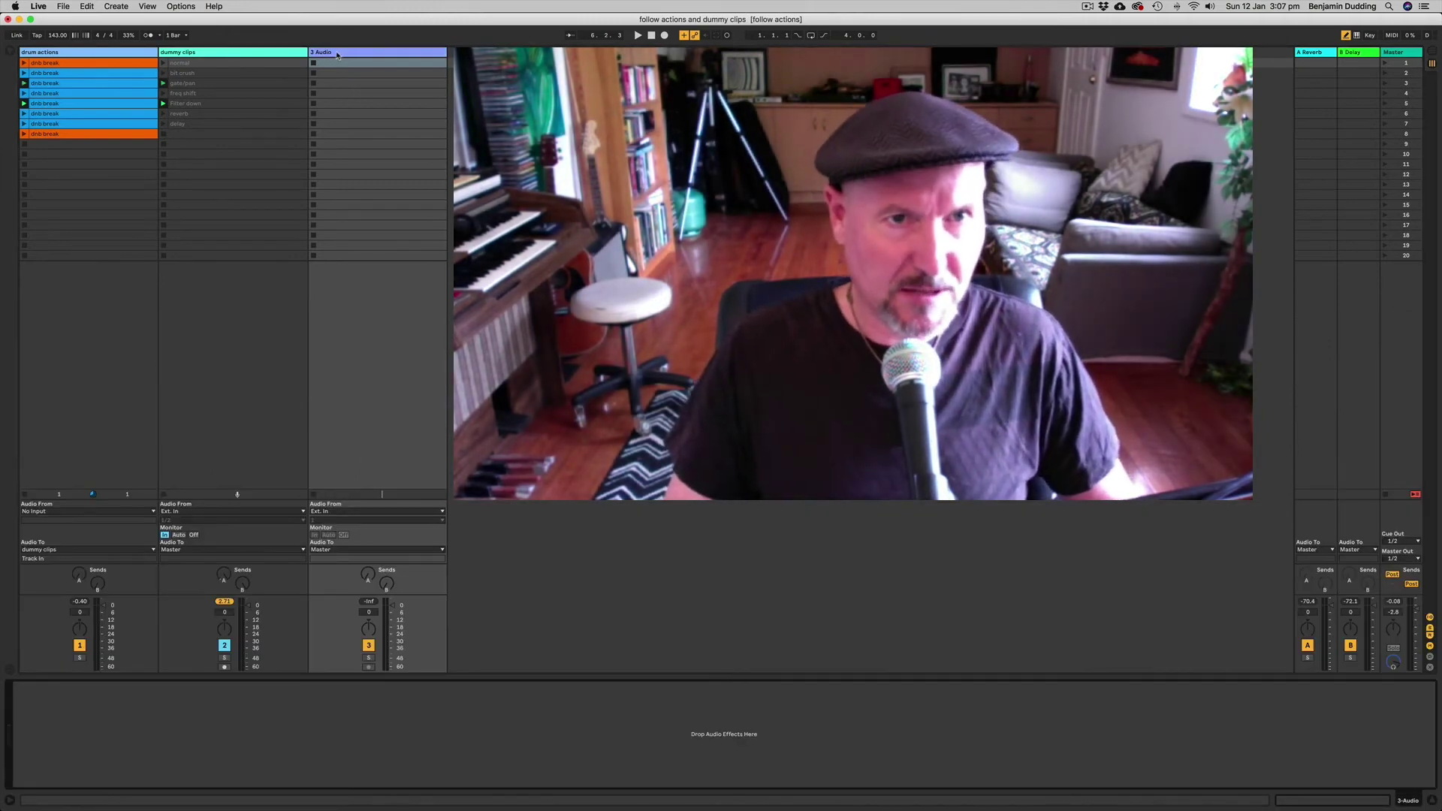
Rename the new audio track as resample
click(337, 54)
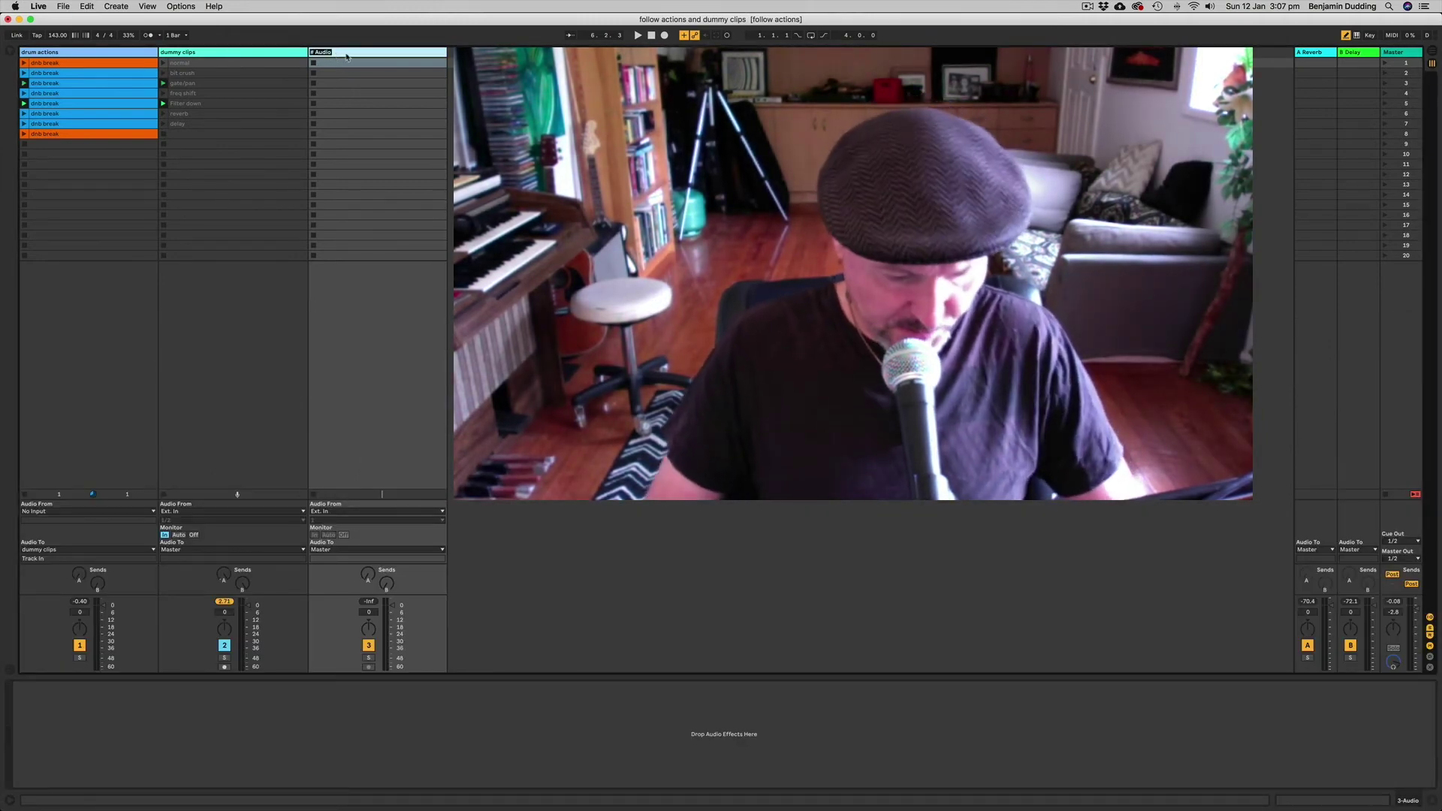
text(resample)
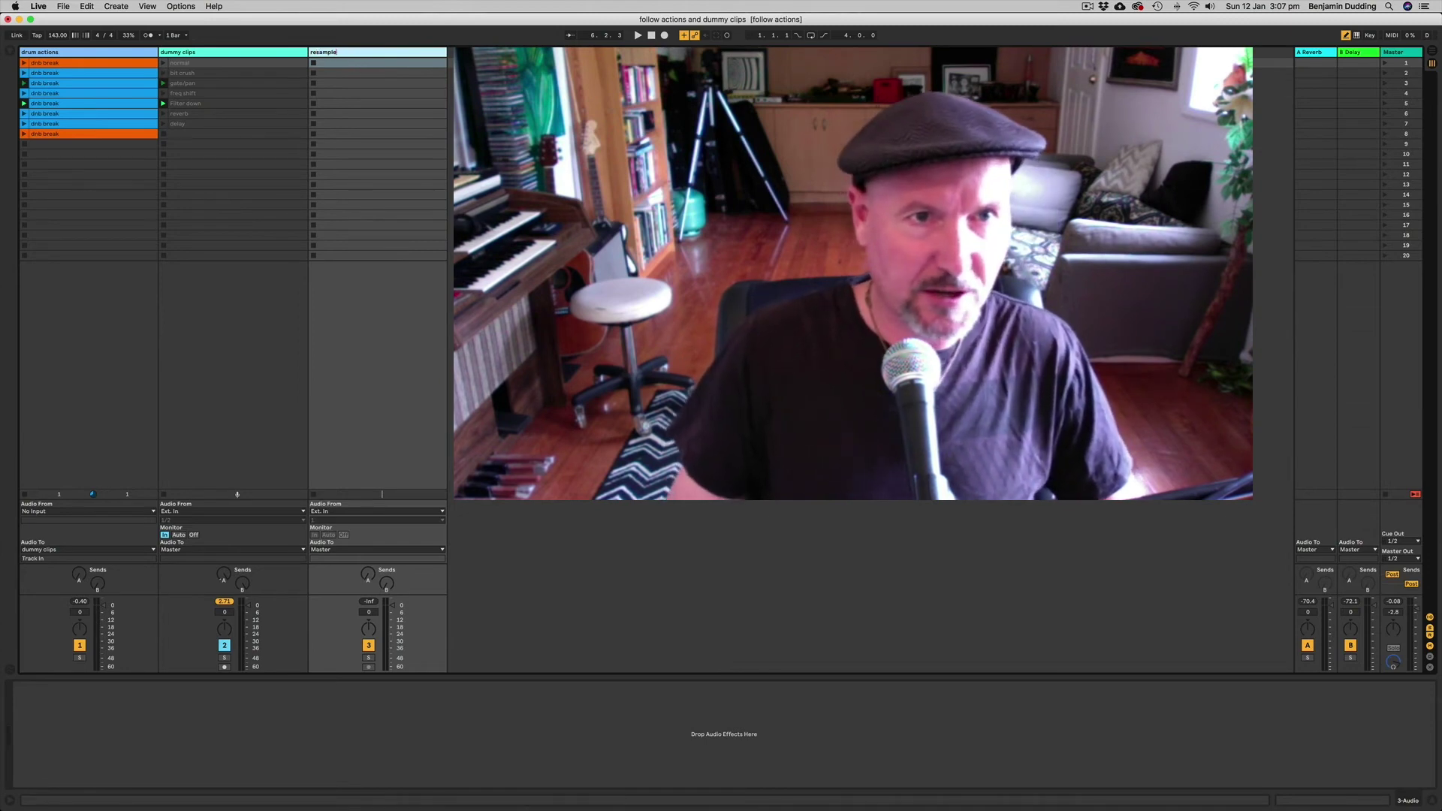
click(423, 312)
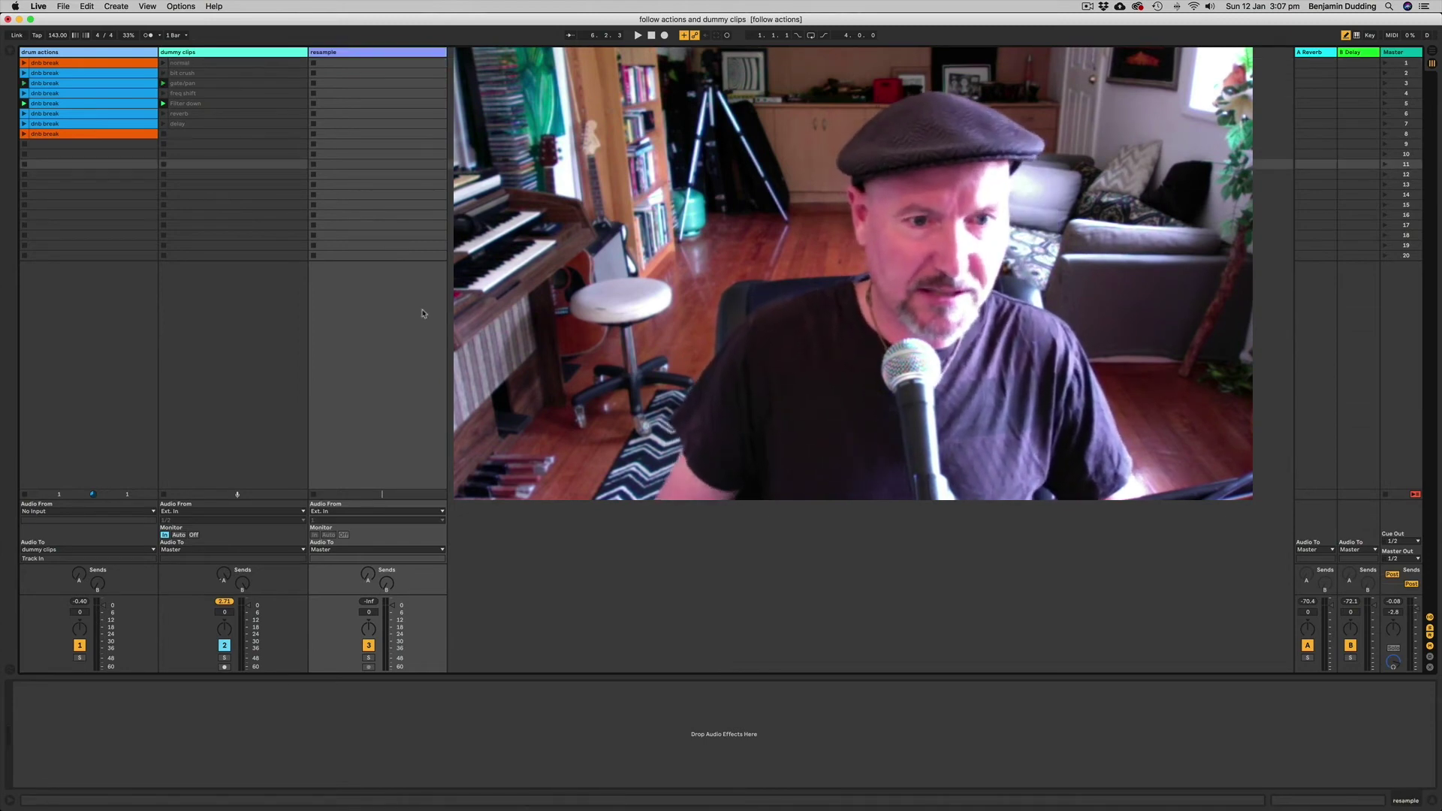
click(321, 520)
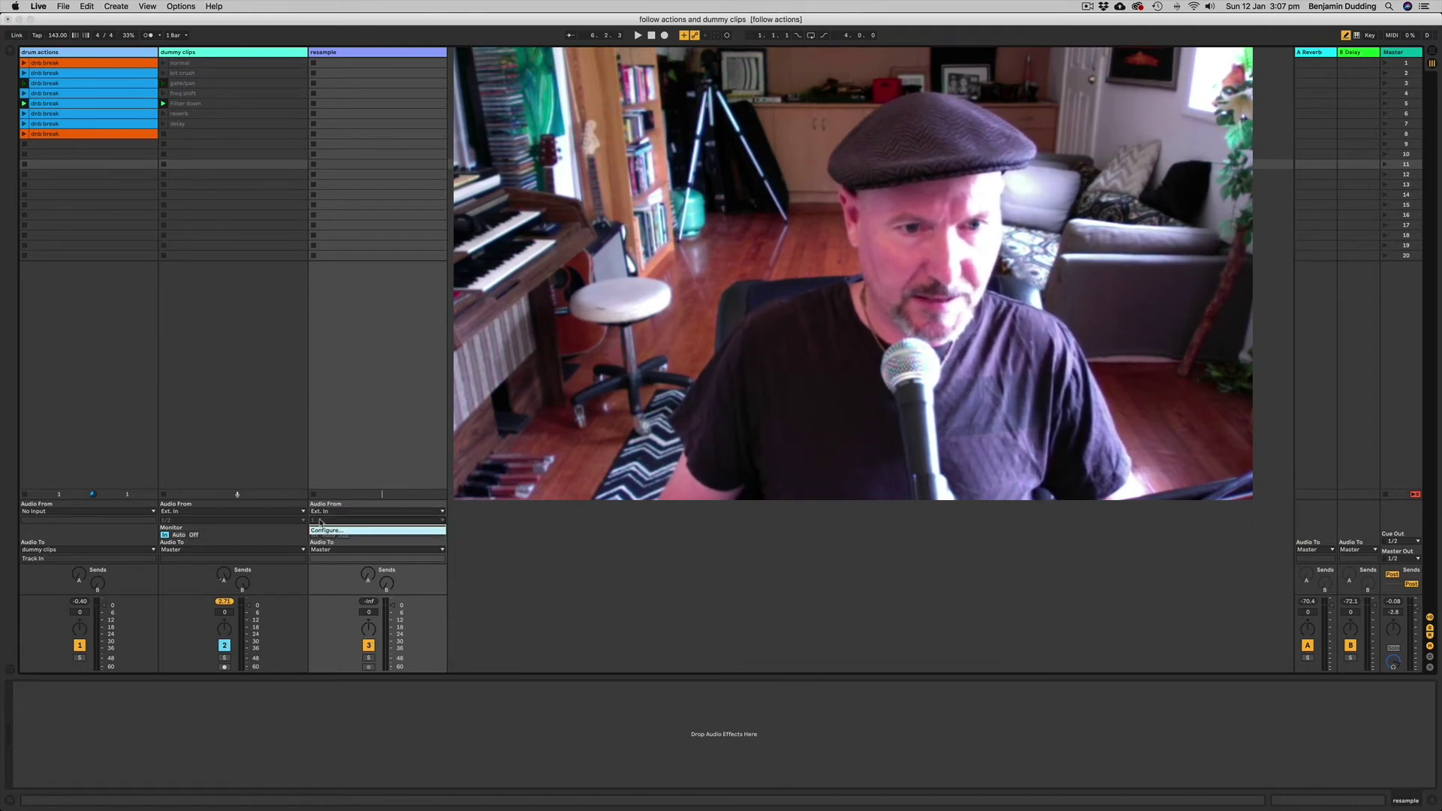
click(505, 525)
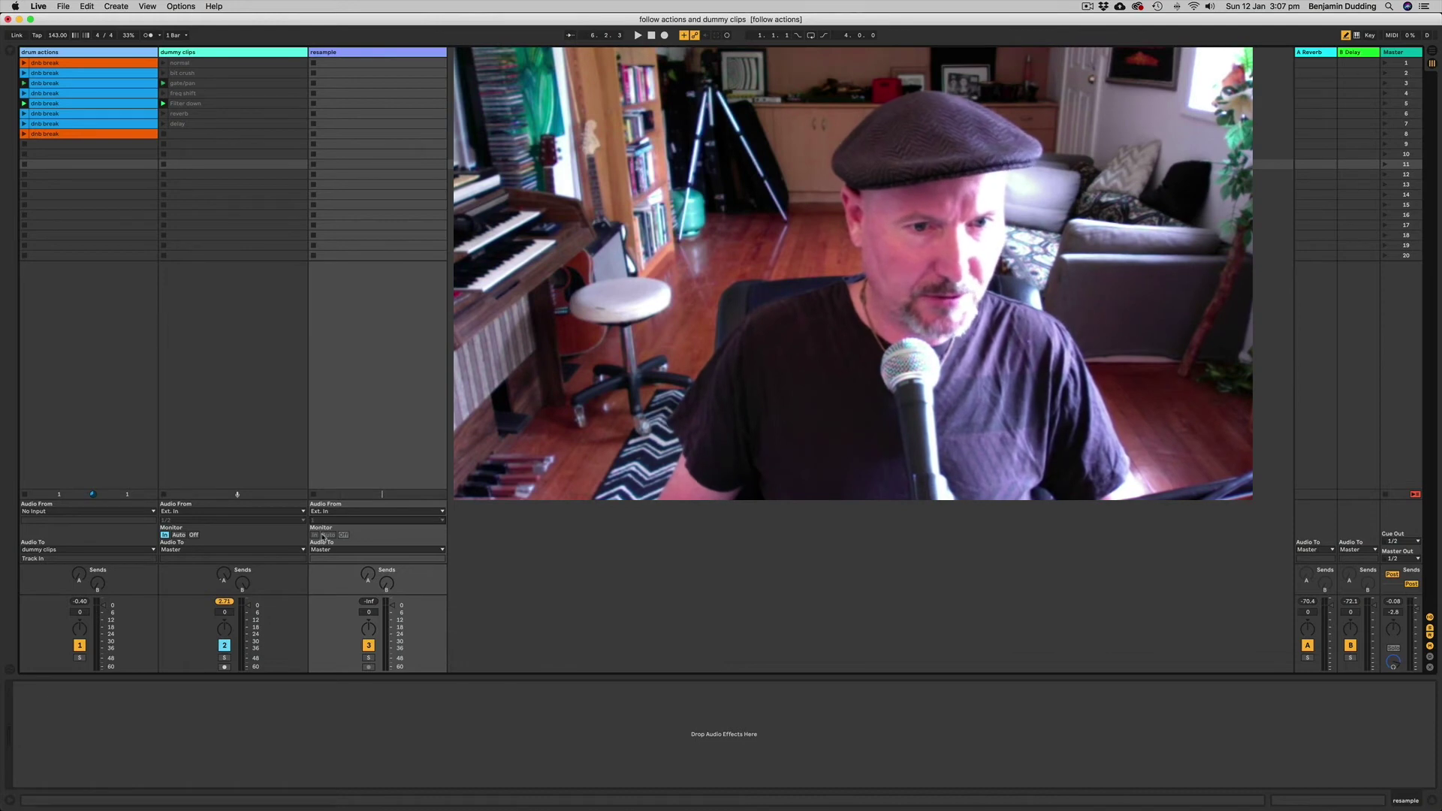
click(202, 550)
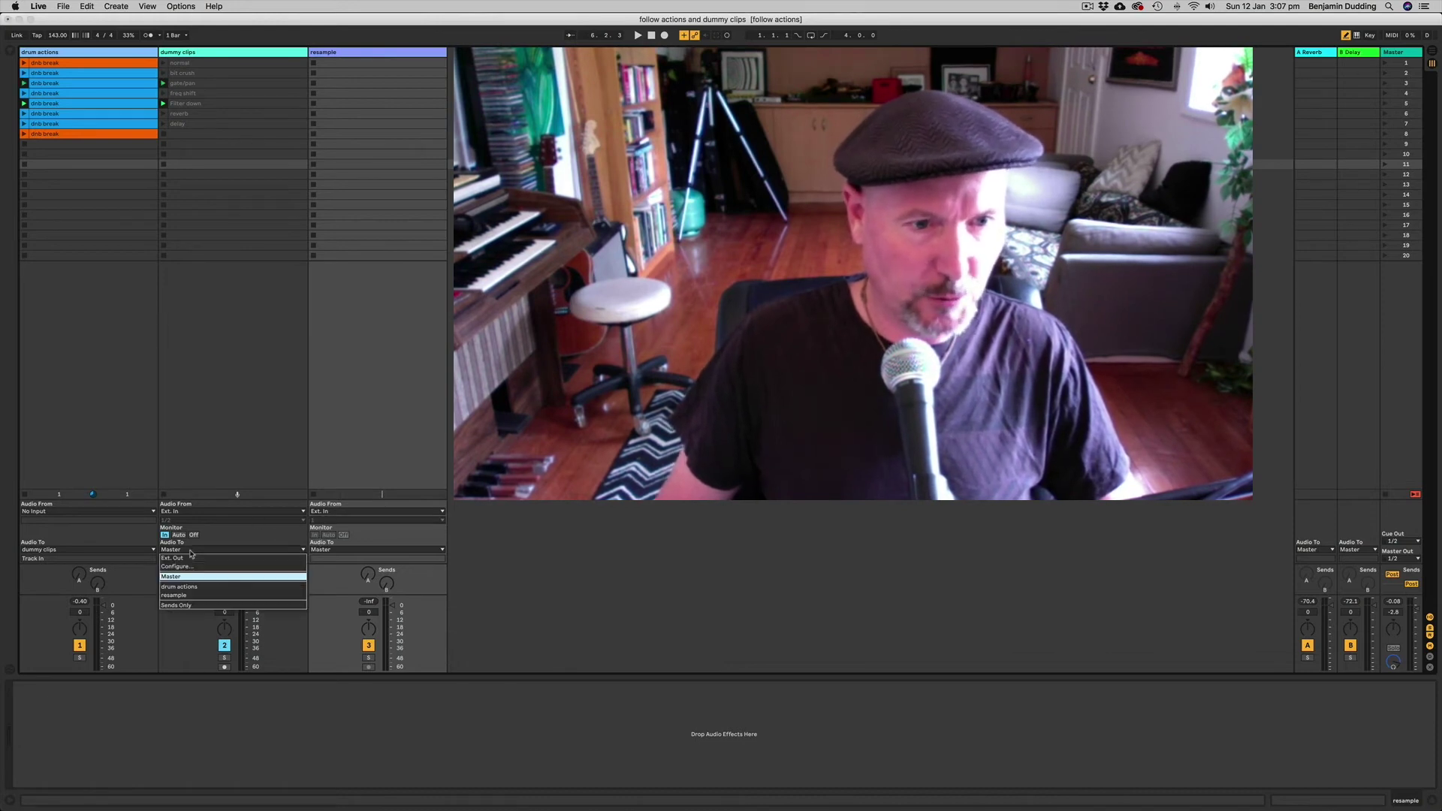
click(478, 541)
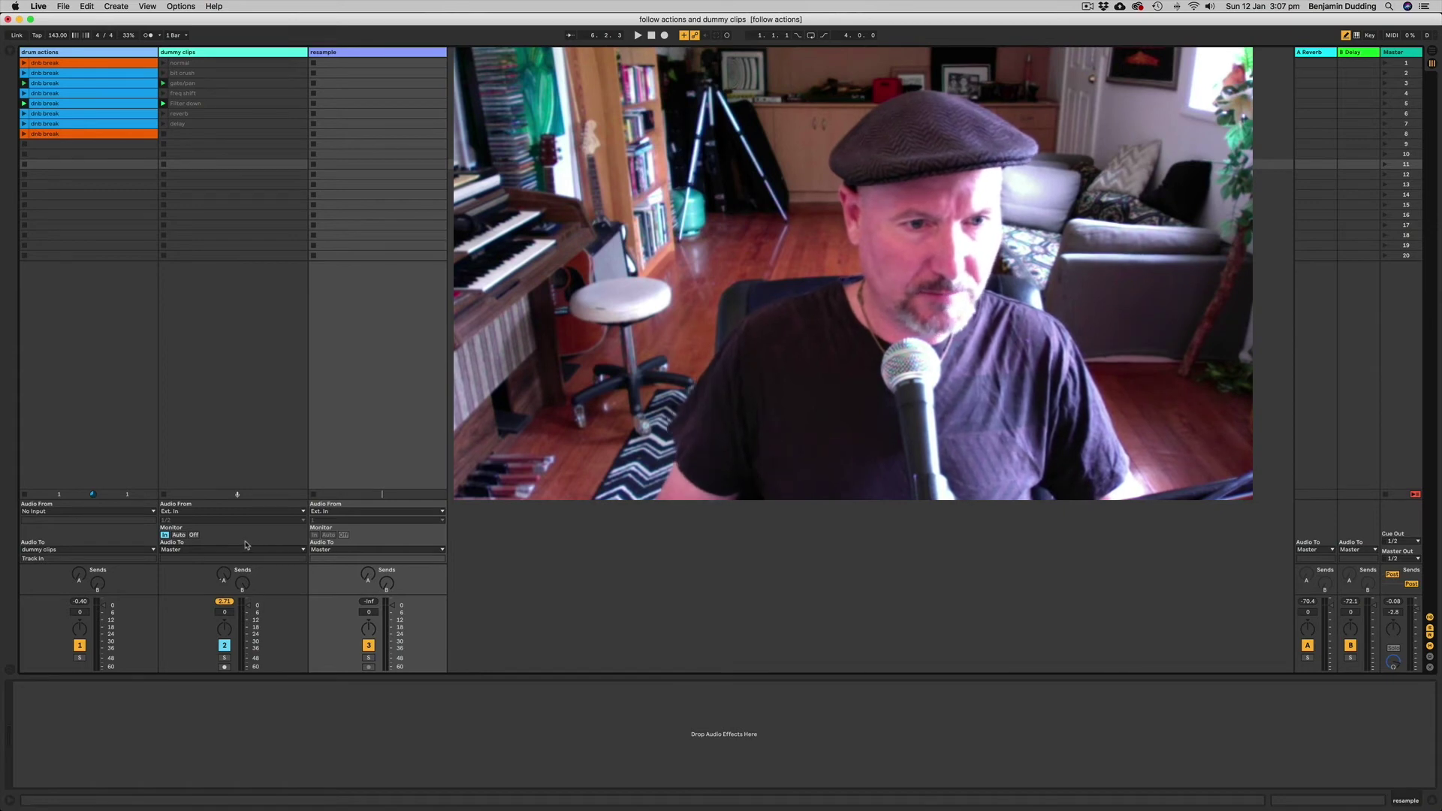
Route the dummy clips track's audio output to the resample track and set resample's monitoring to In
click(190, 551)
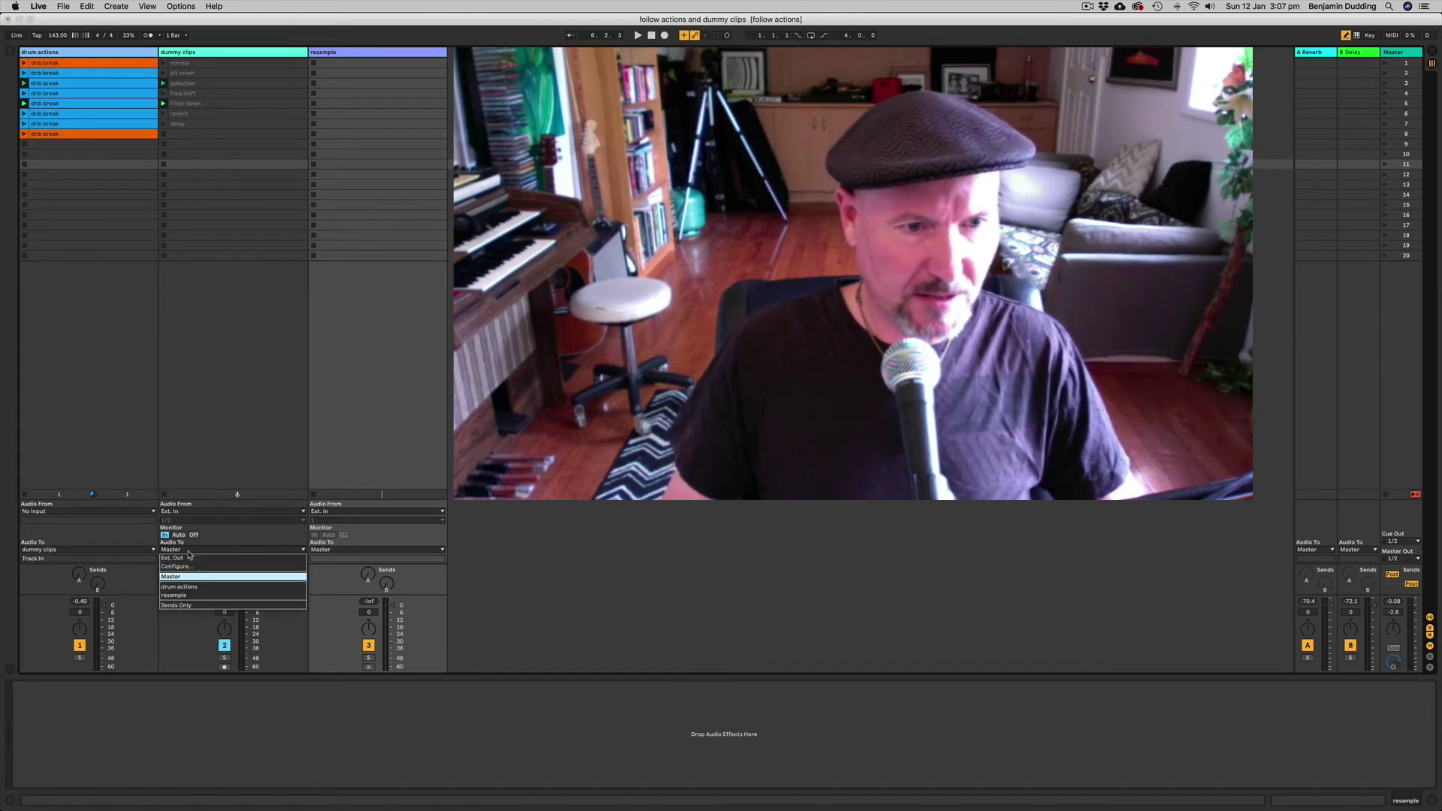
click(188, 595)
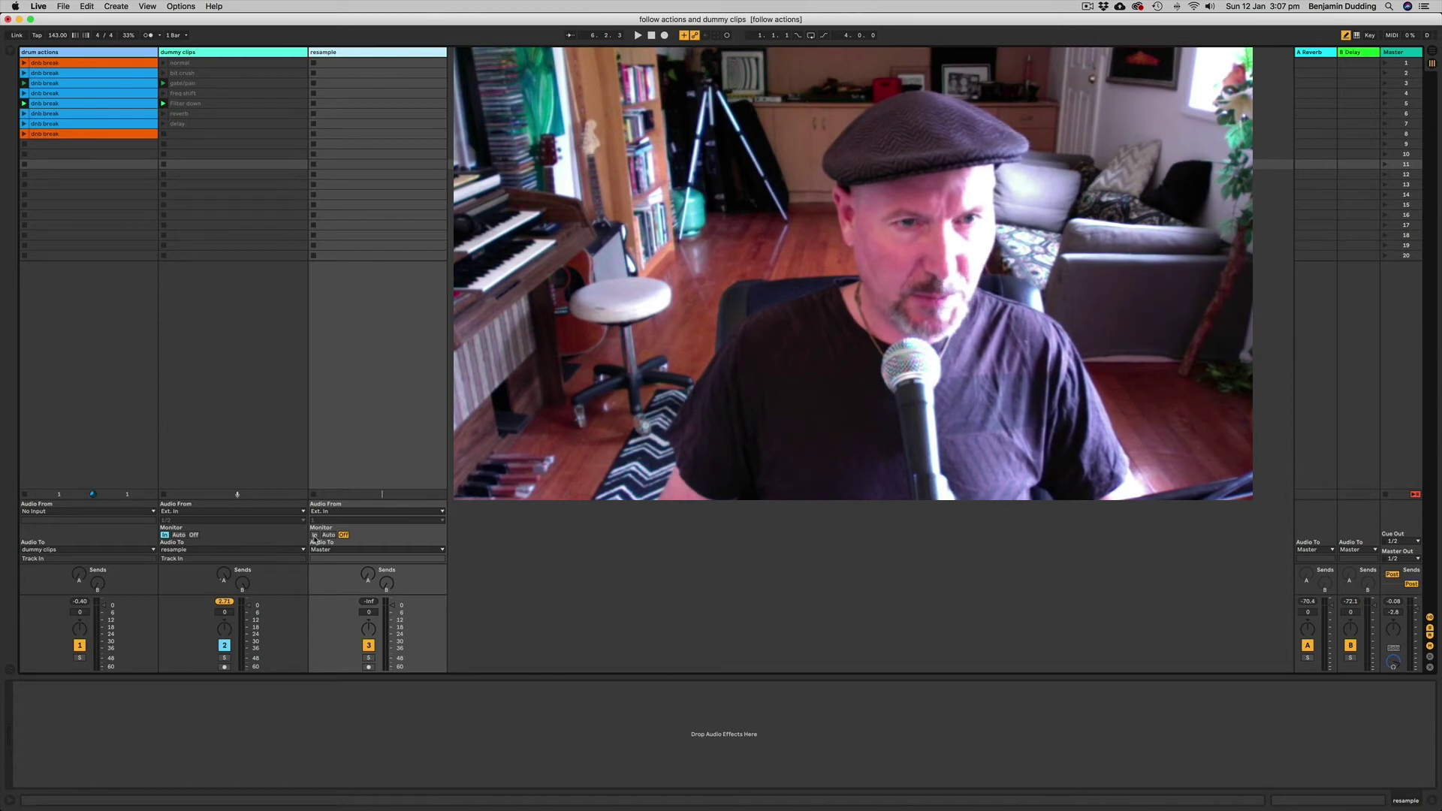
click(315, 534)
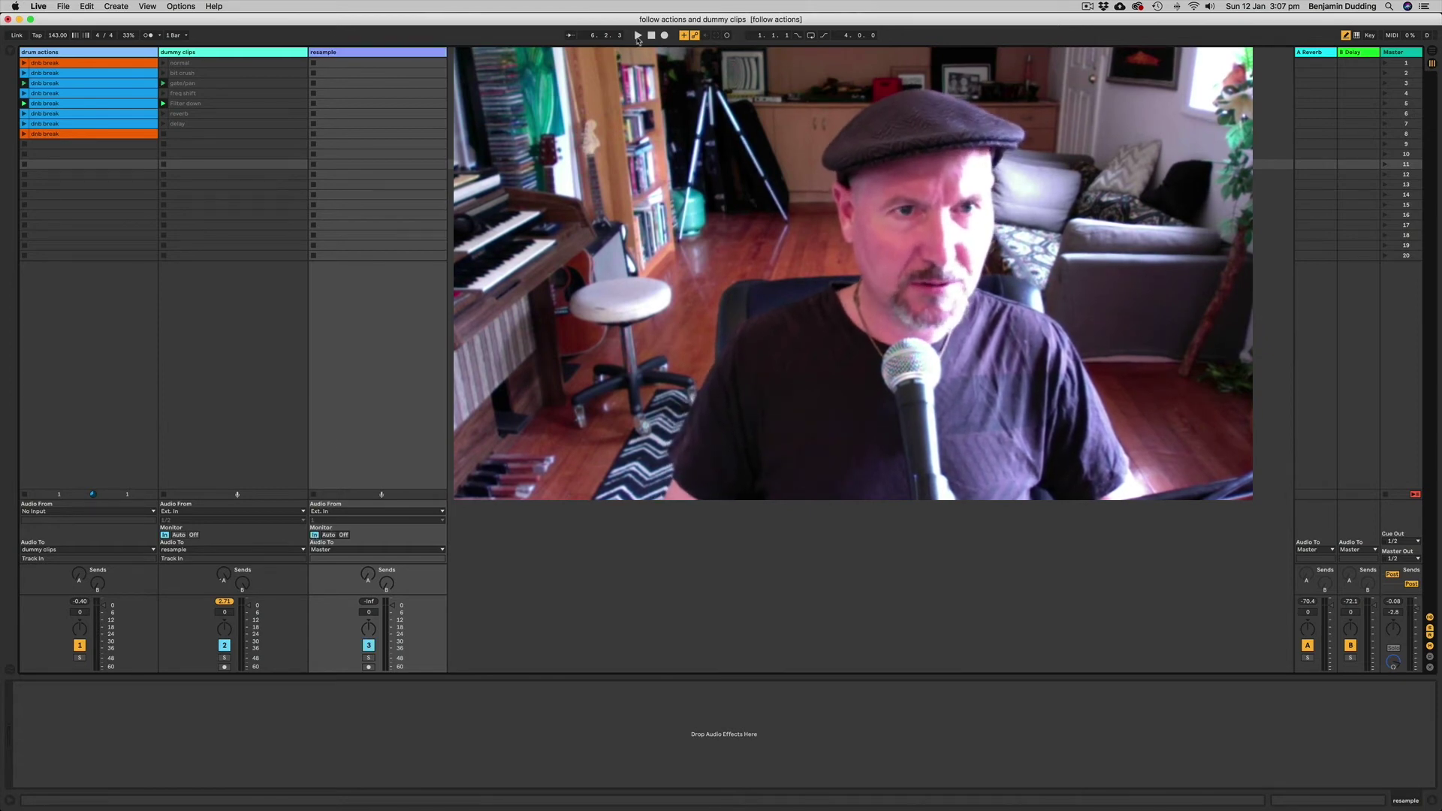
Select the resample track's scene 1 slot and set the track's monitoring to Auto
right_click(317, 64)
click(315, 65)
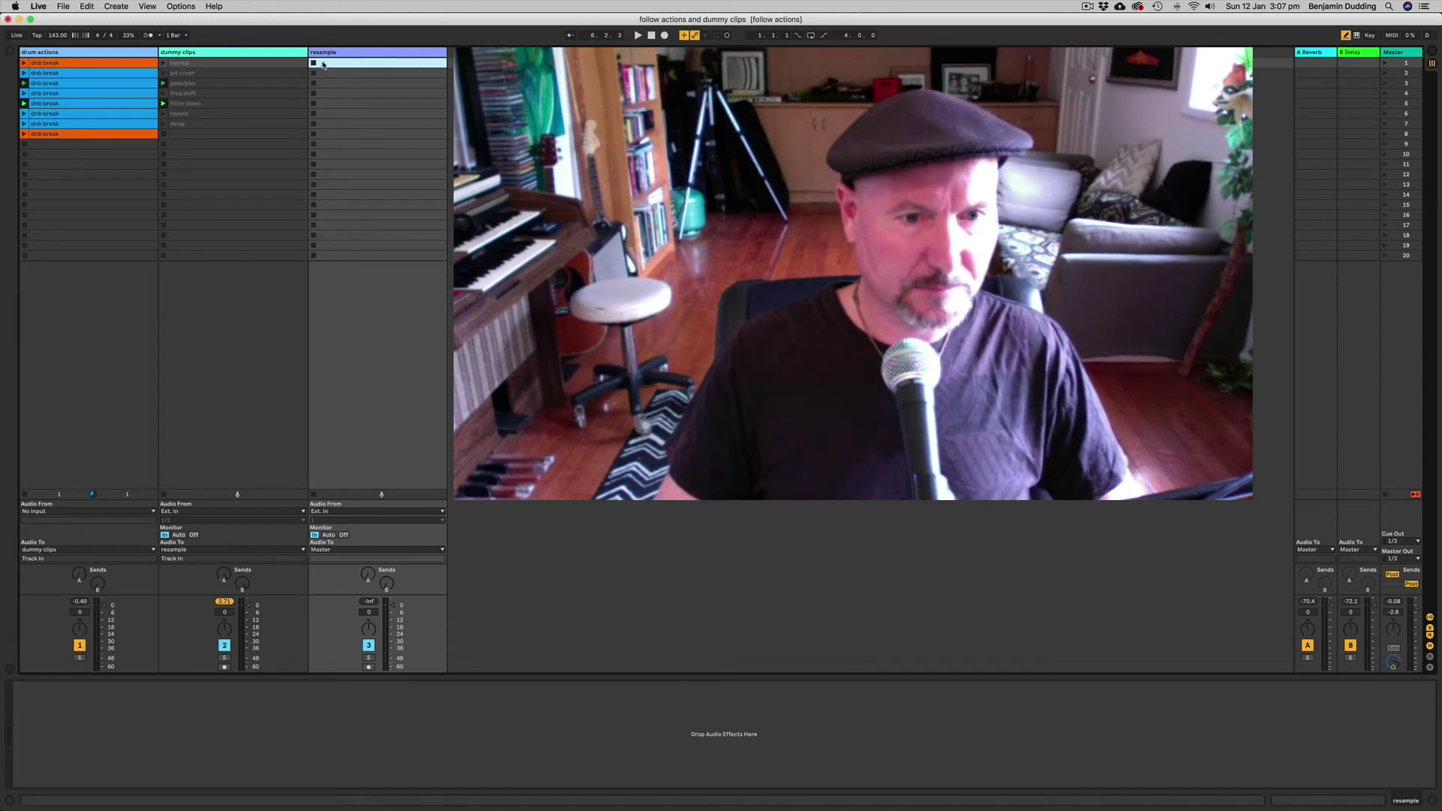
click(340, 301)
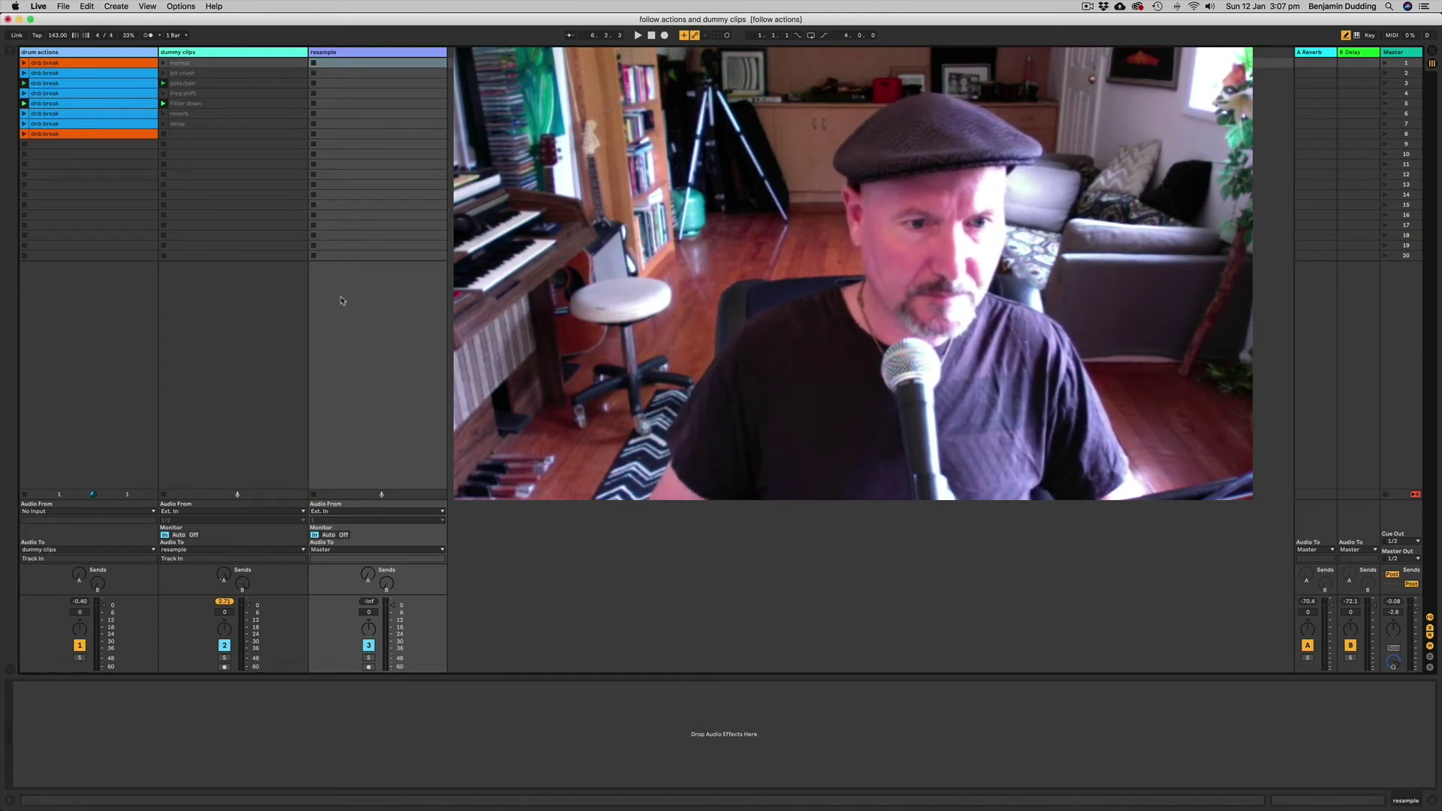
click(329, 534)
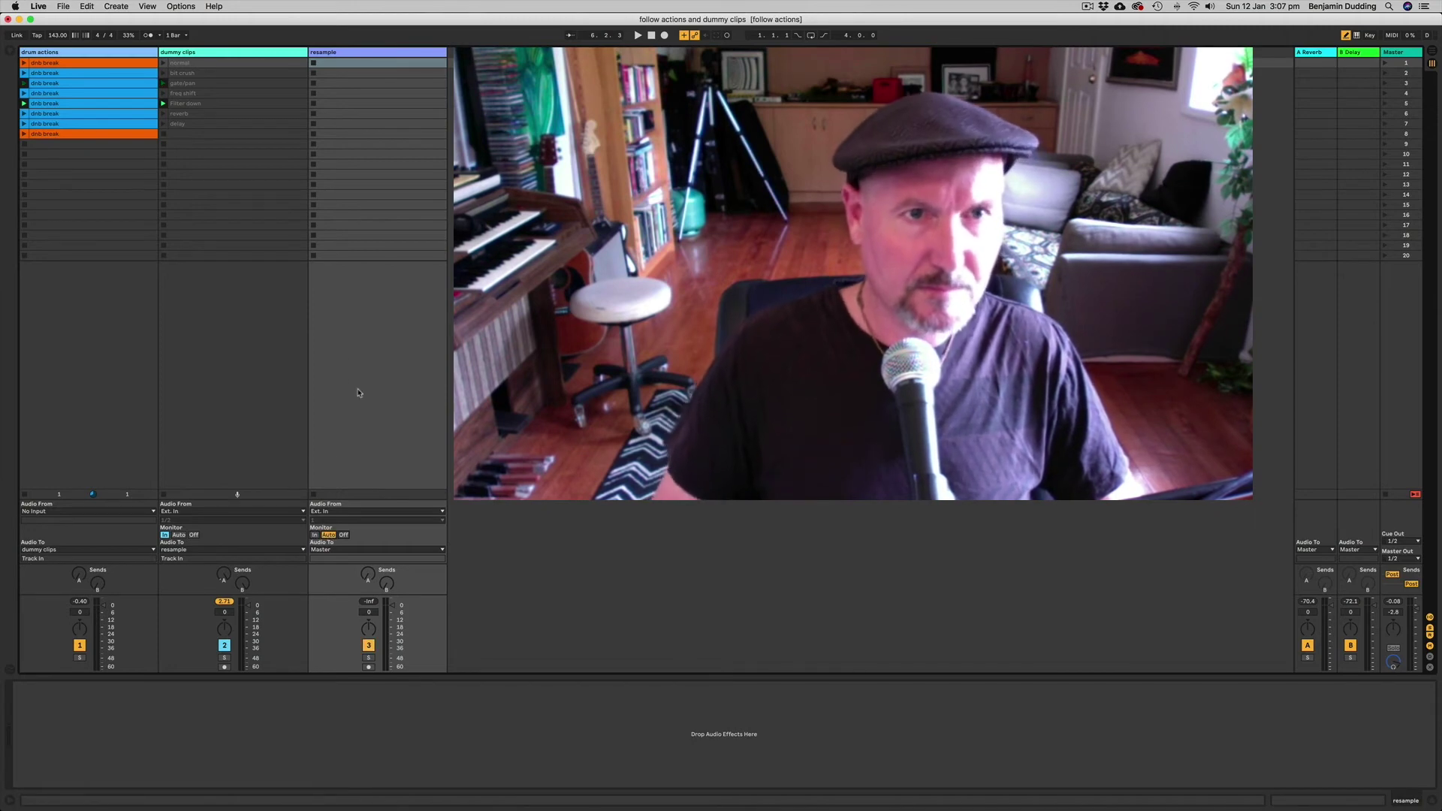
Arm the resample track for recording
right_click(328, 64)
key(Escape)
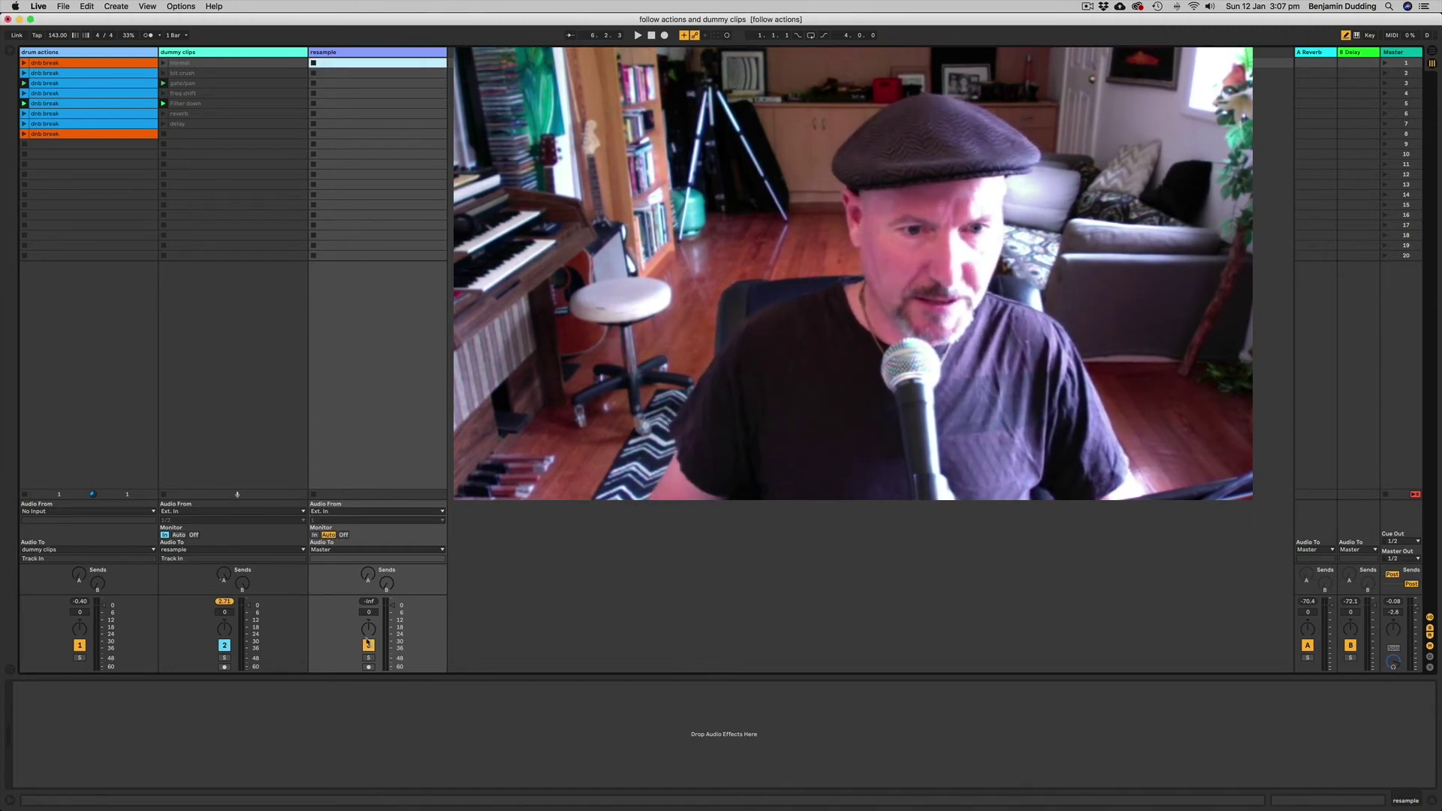
click(369, 668)
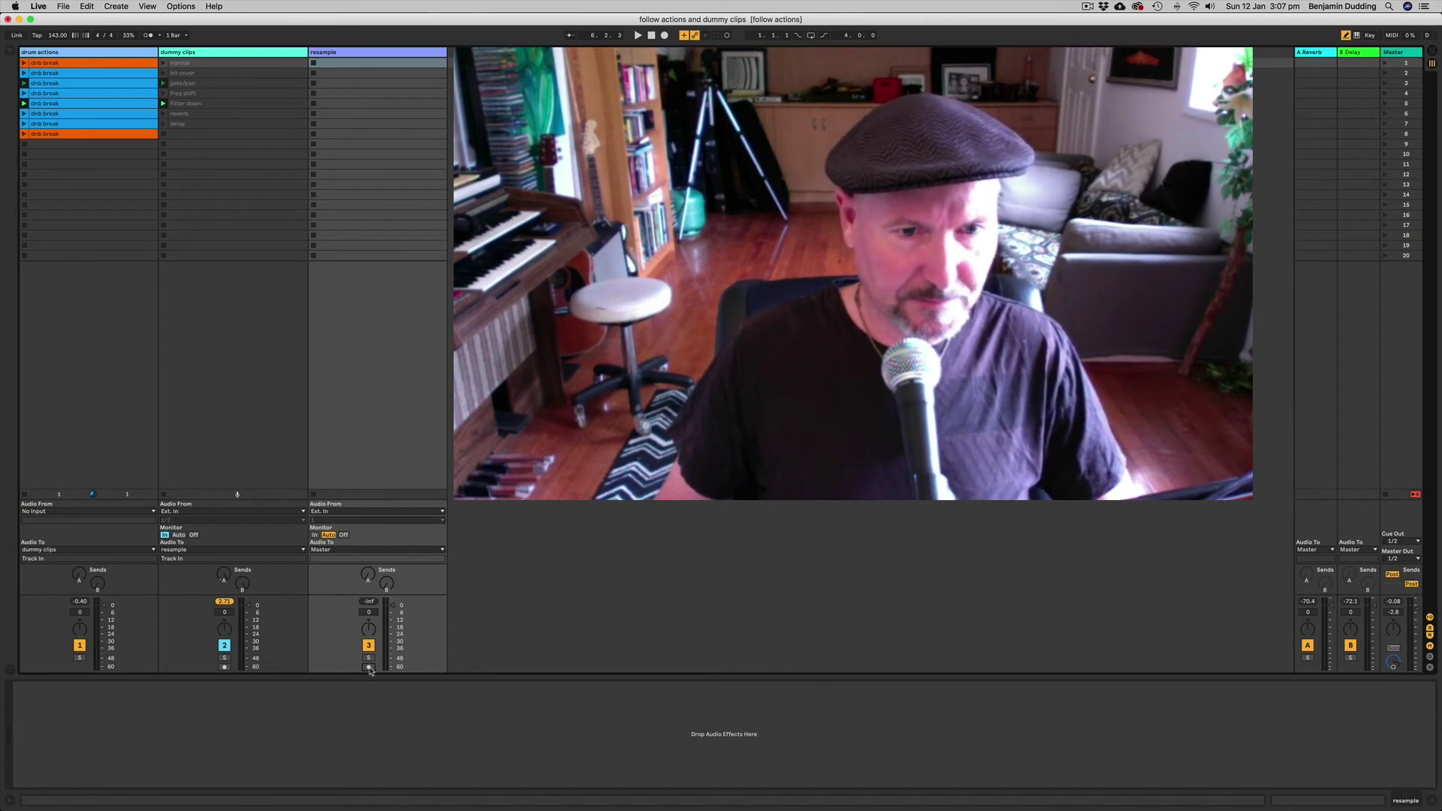
click(369, 667)
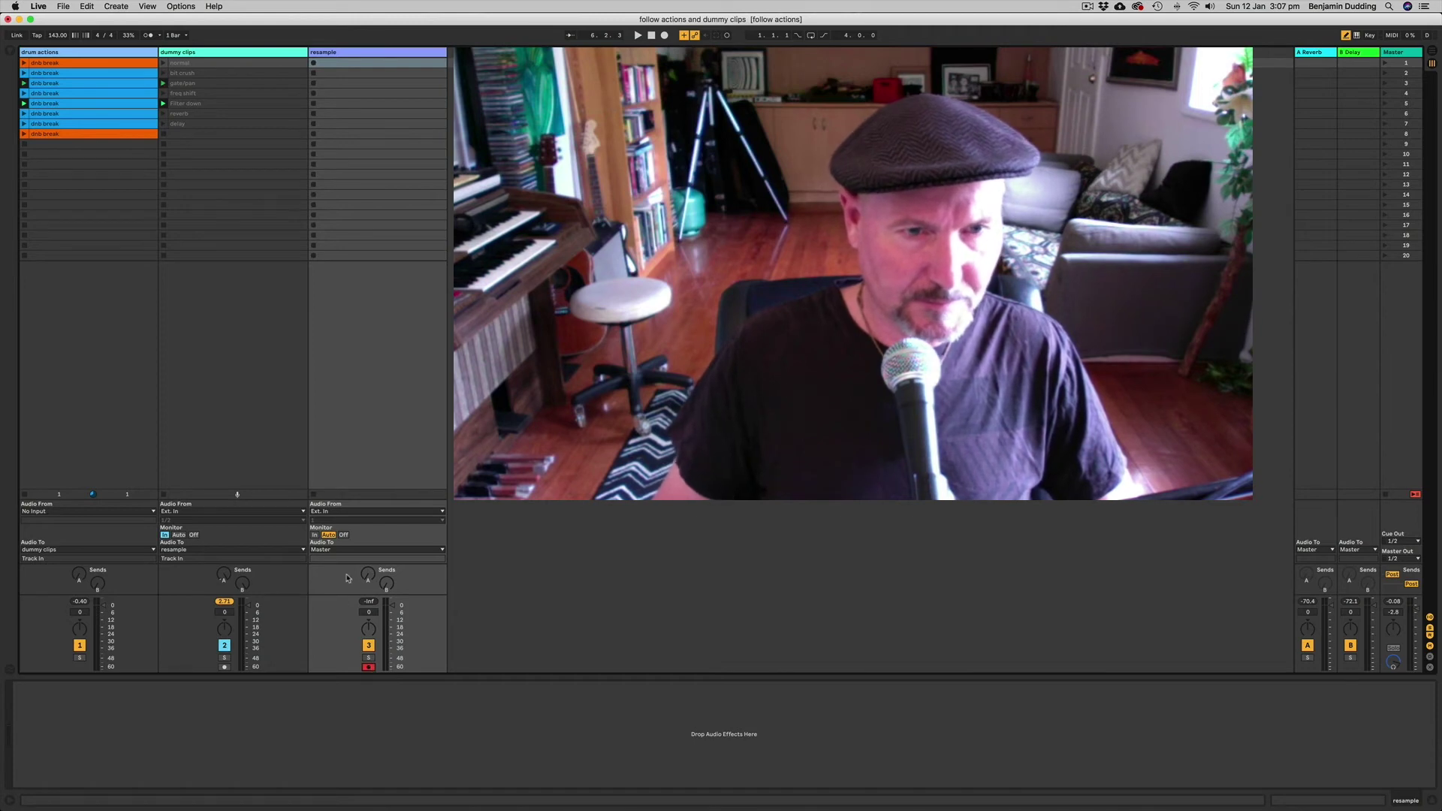
Record the processed drums into the resample track's scene 1 slot, show the clip's waveform, and stop the recording
click(313, 64)
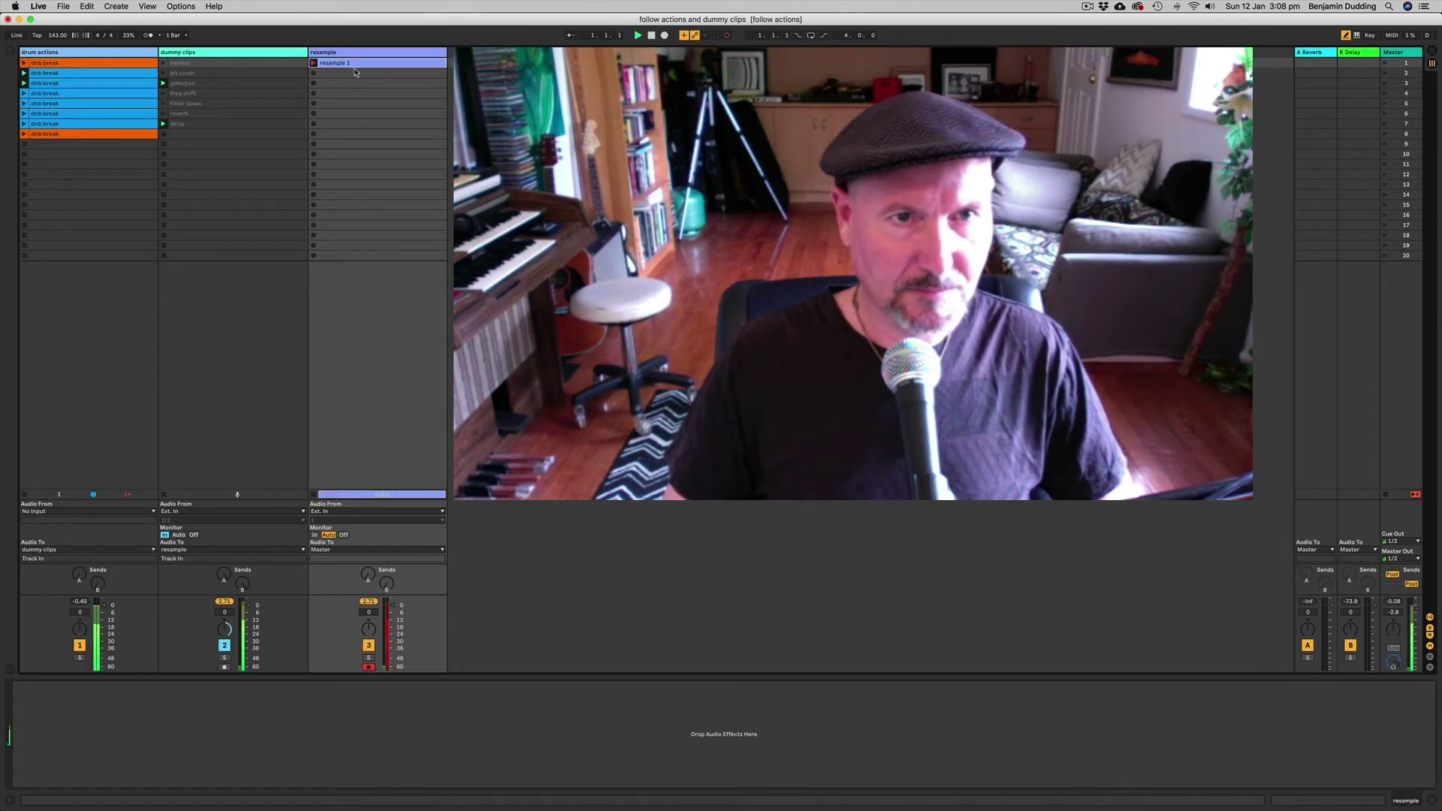
click(343, 65)
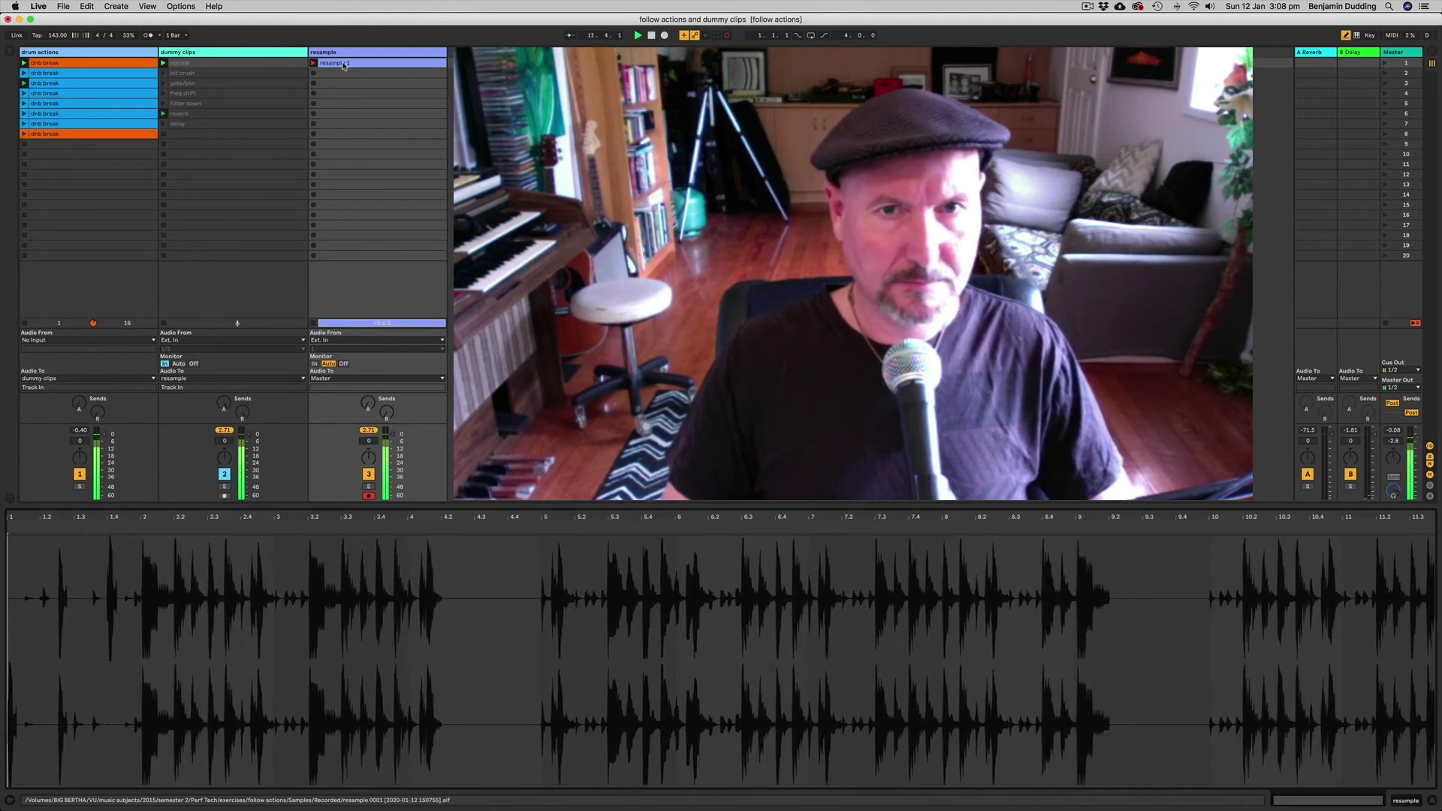
click(314, 323)
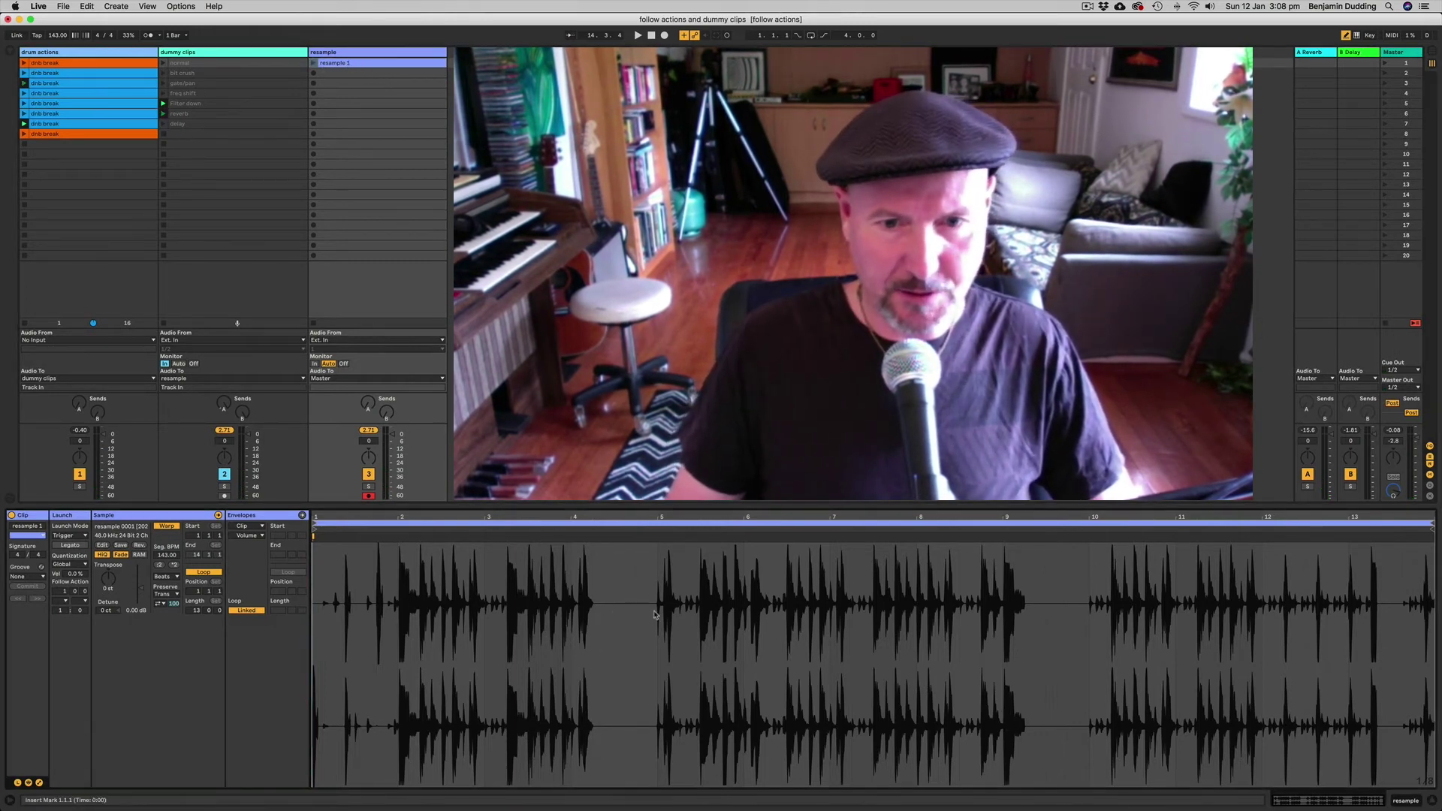
Select the recorded resample clip's waveform from 5.1.1 to 5.3.1 and check which editing commands are available for it
drag(655, 612, 700, 612)
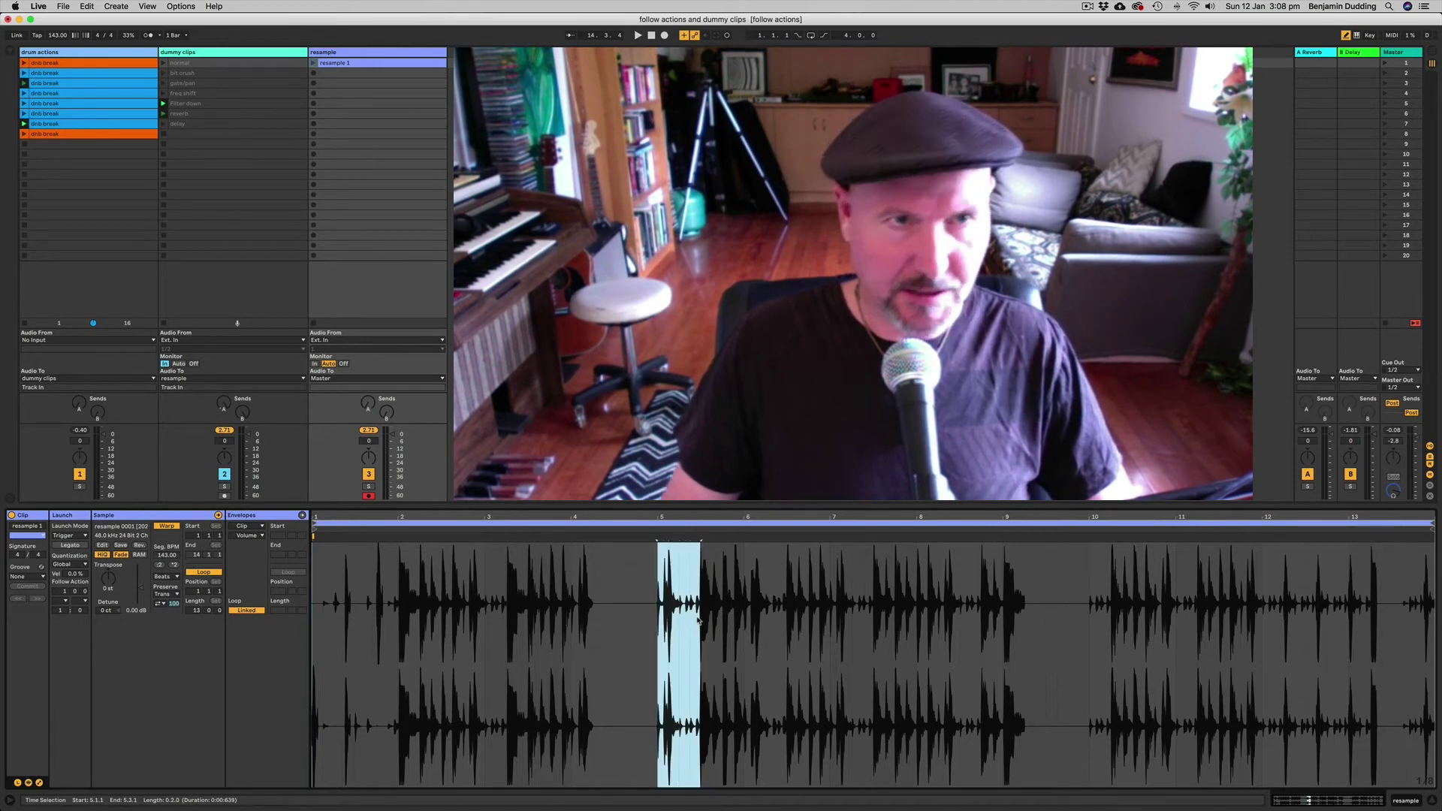
click(88, 6)
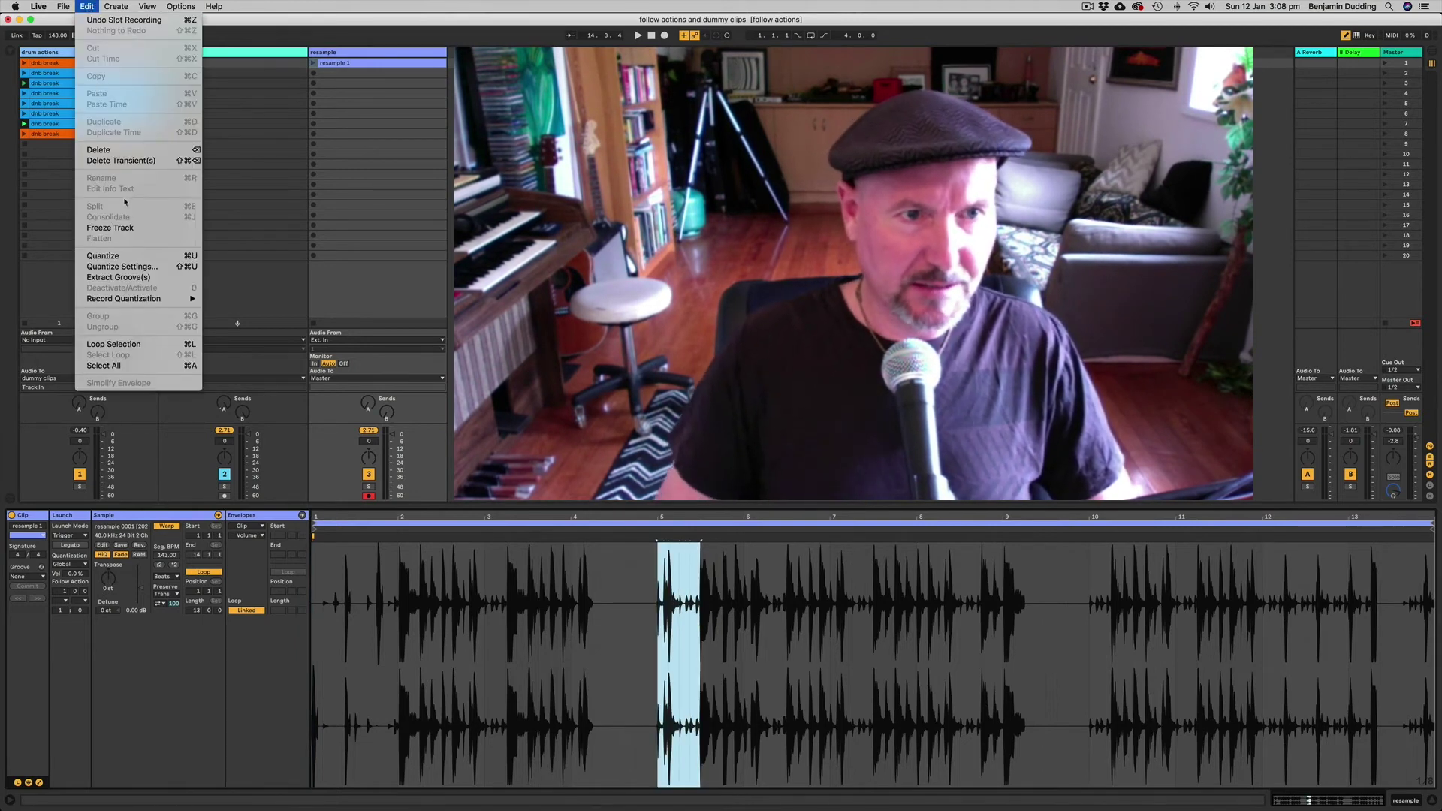
click(505, 277)
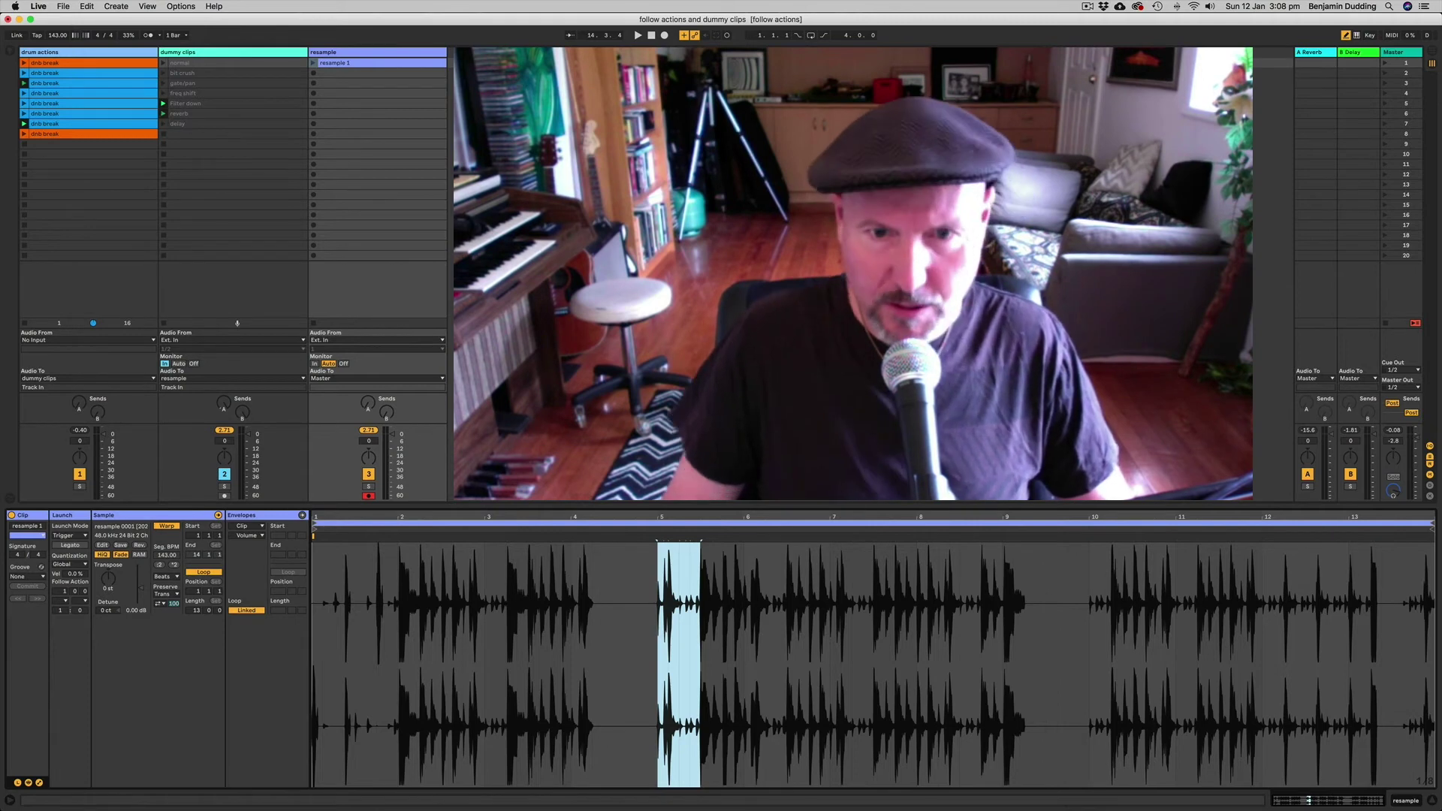
Delete the recorded resample clip and remove the resample track from the set
click(344, 64)
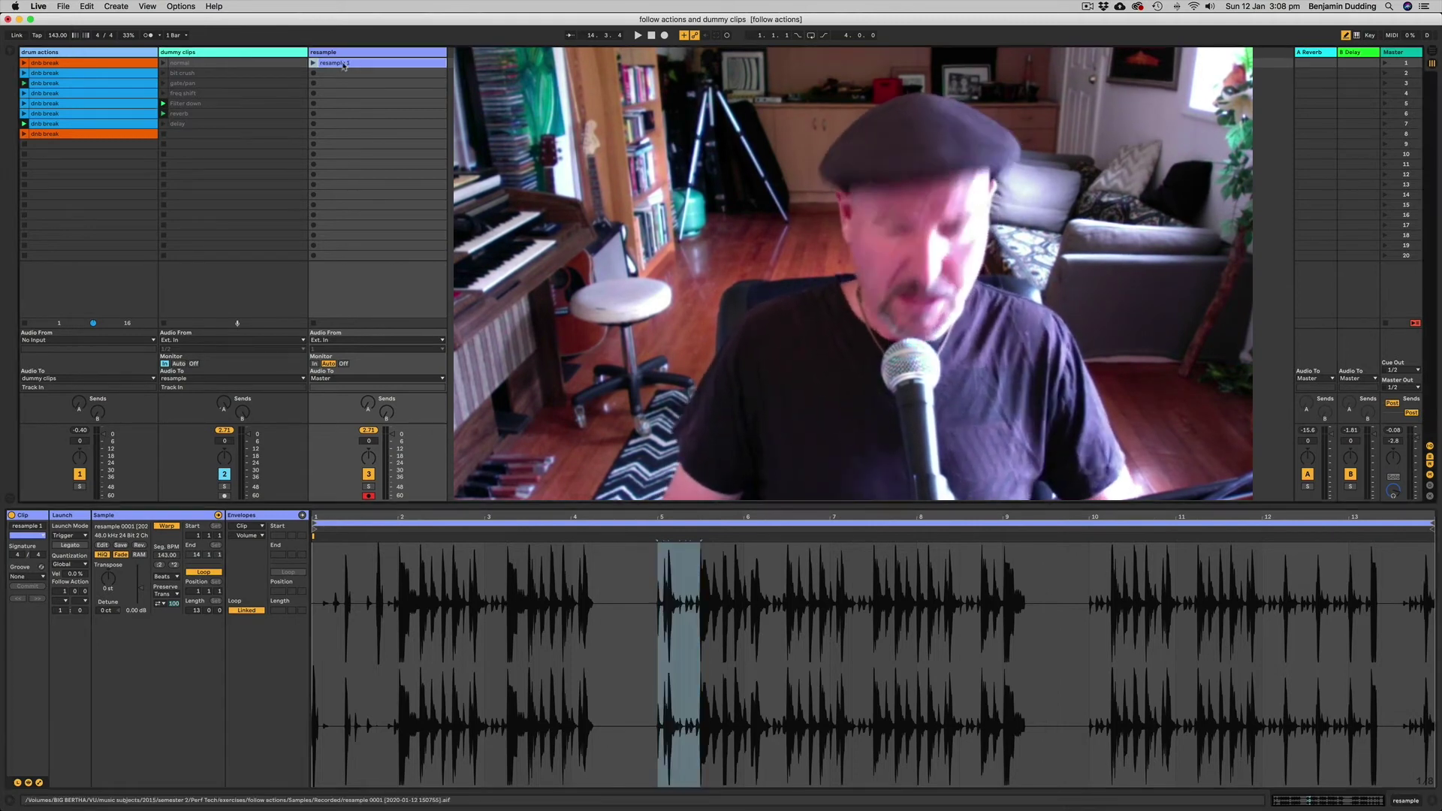
key(Delete)
click(353, 53)
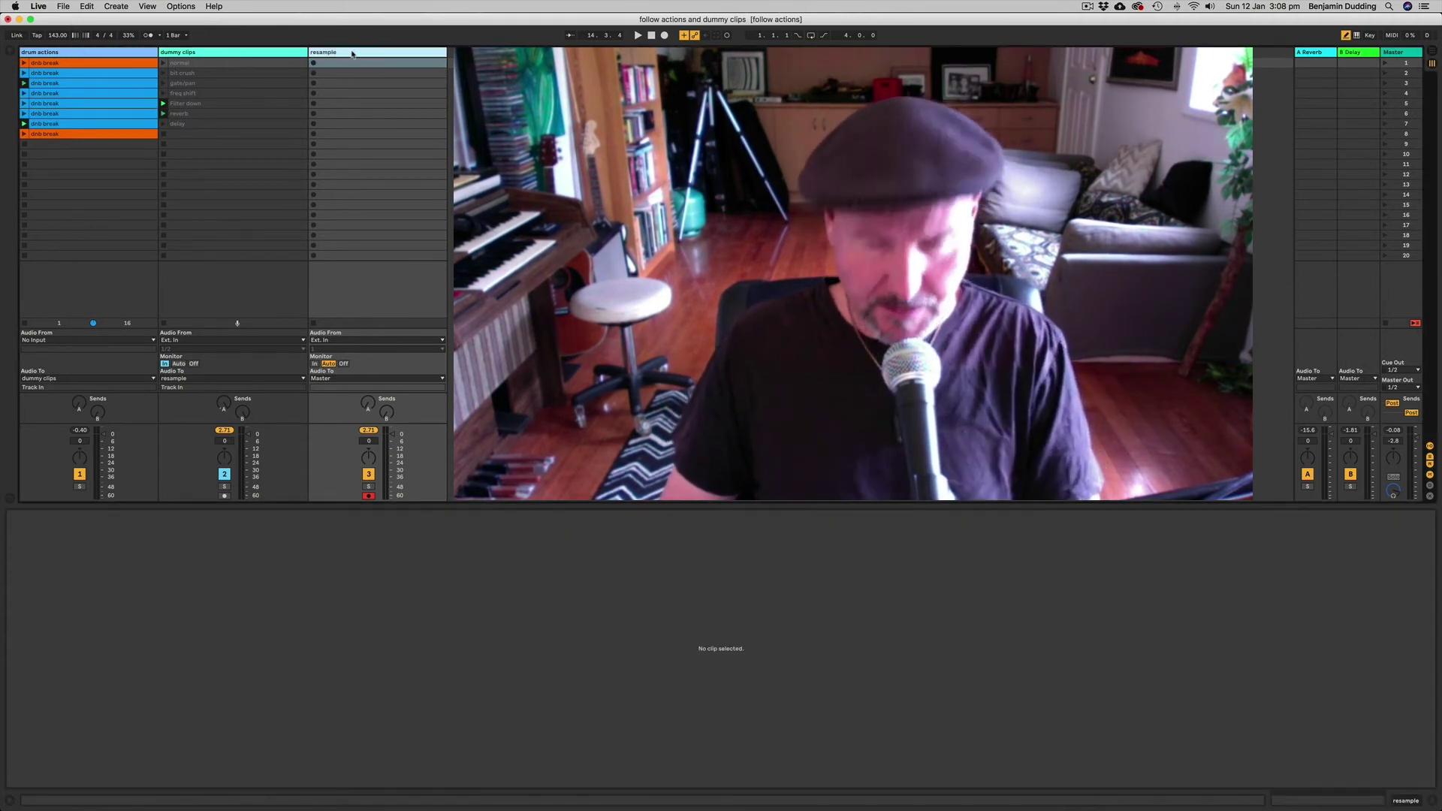
key(Delete)
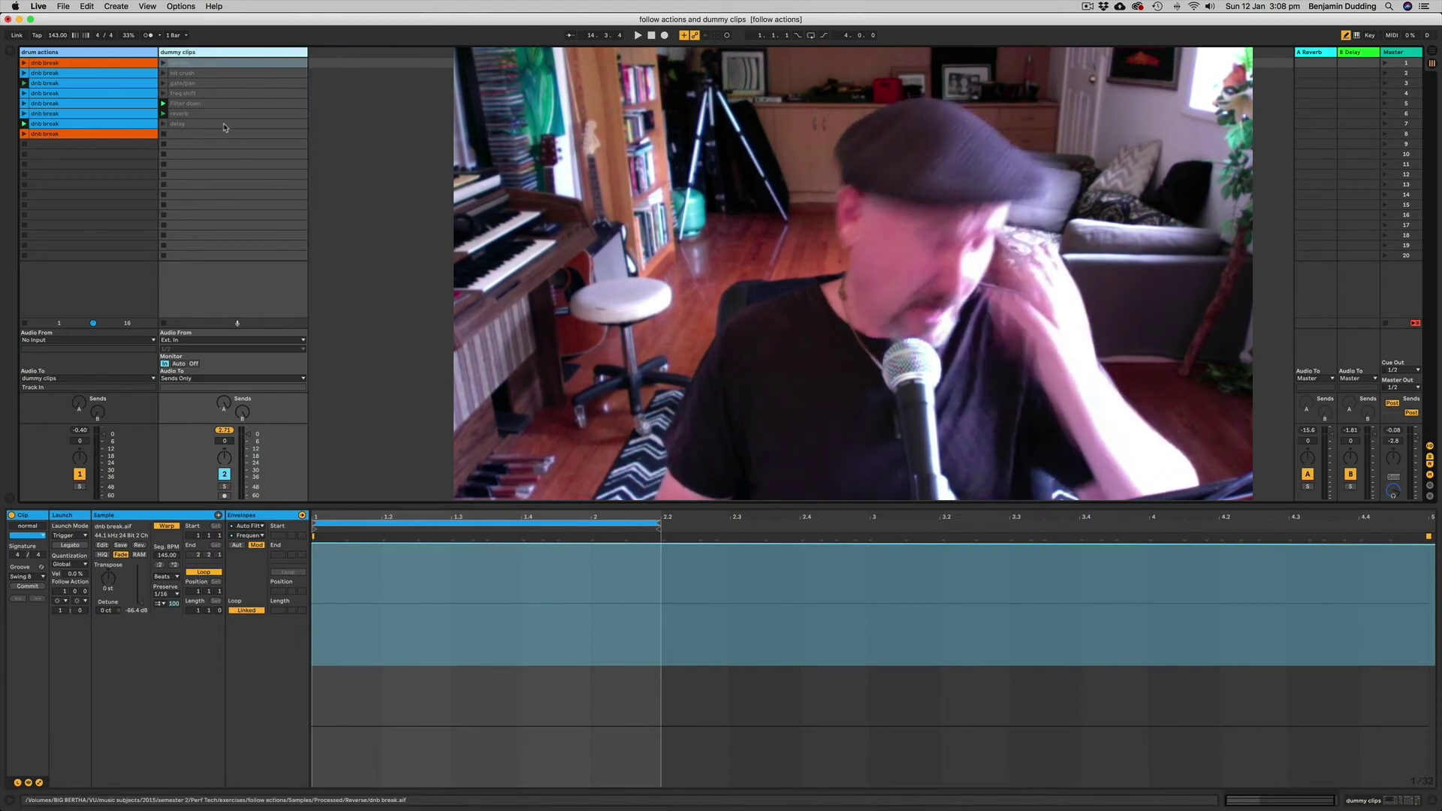
key(super+z)
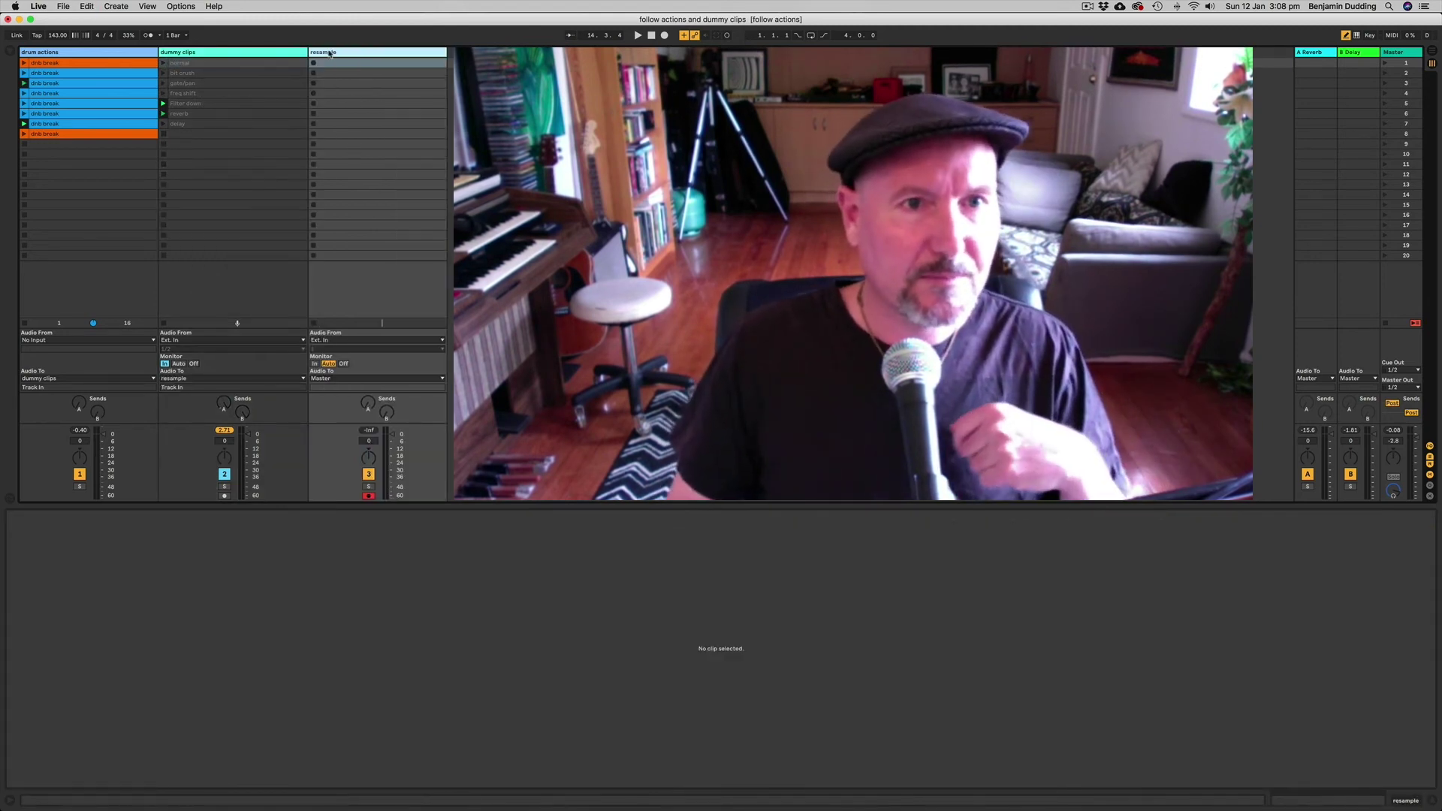
key(Delete)
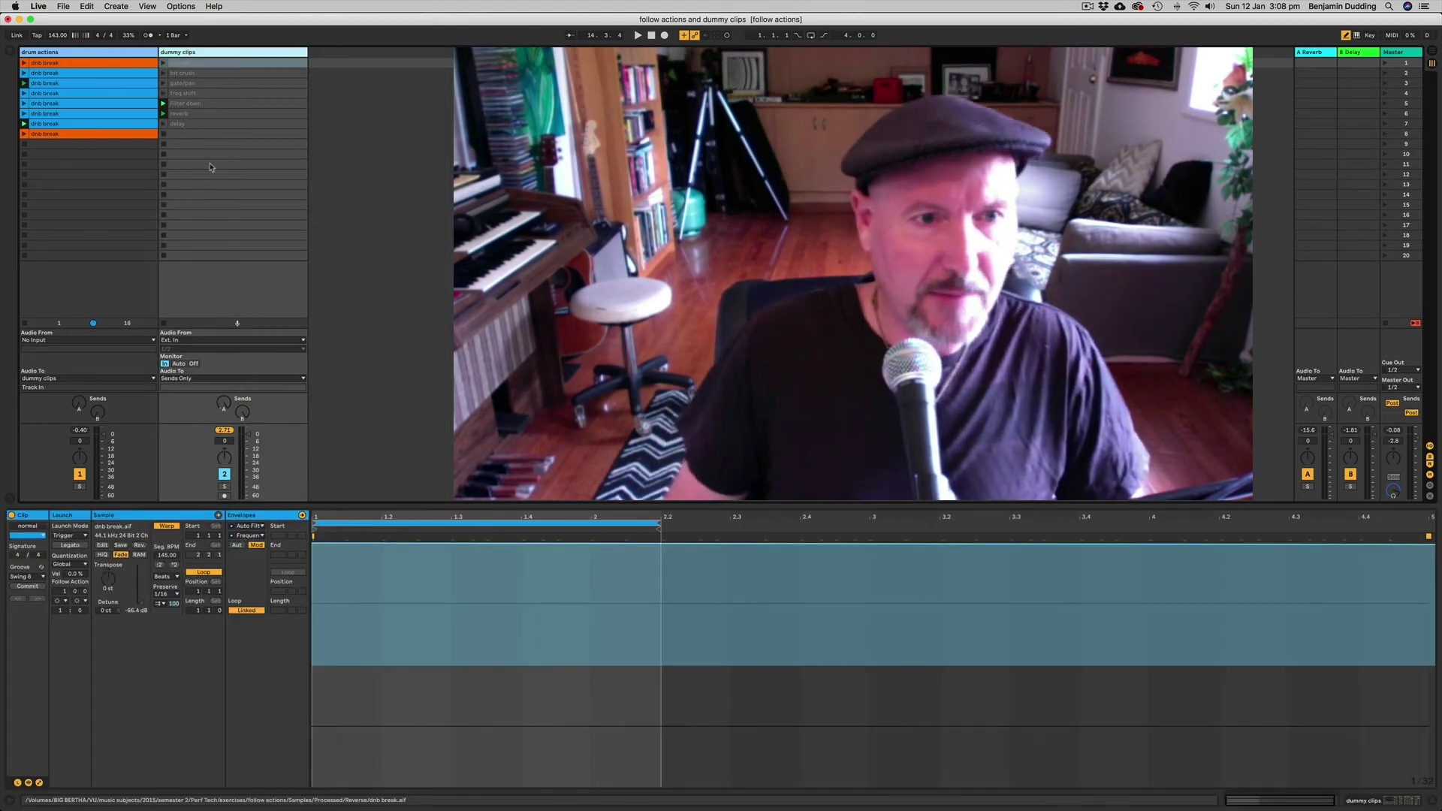
Route the dummy clips track's audio output to Master
click(176, 379)
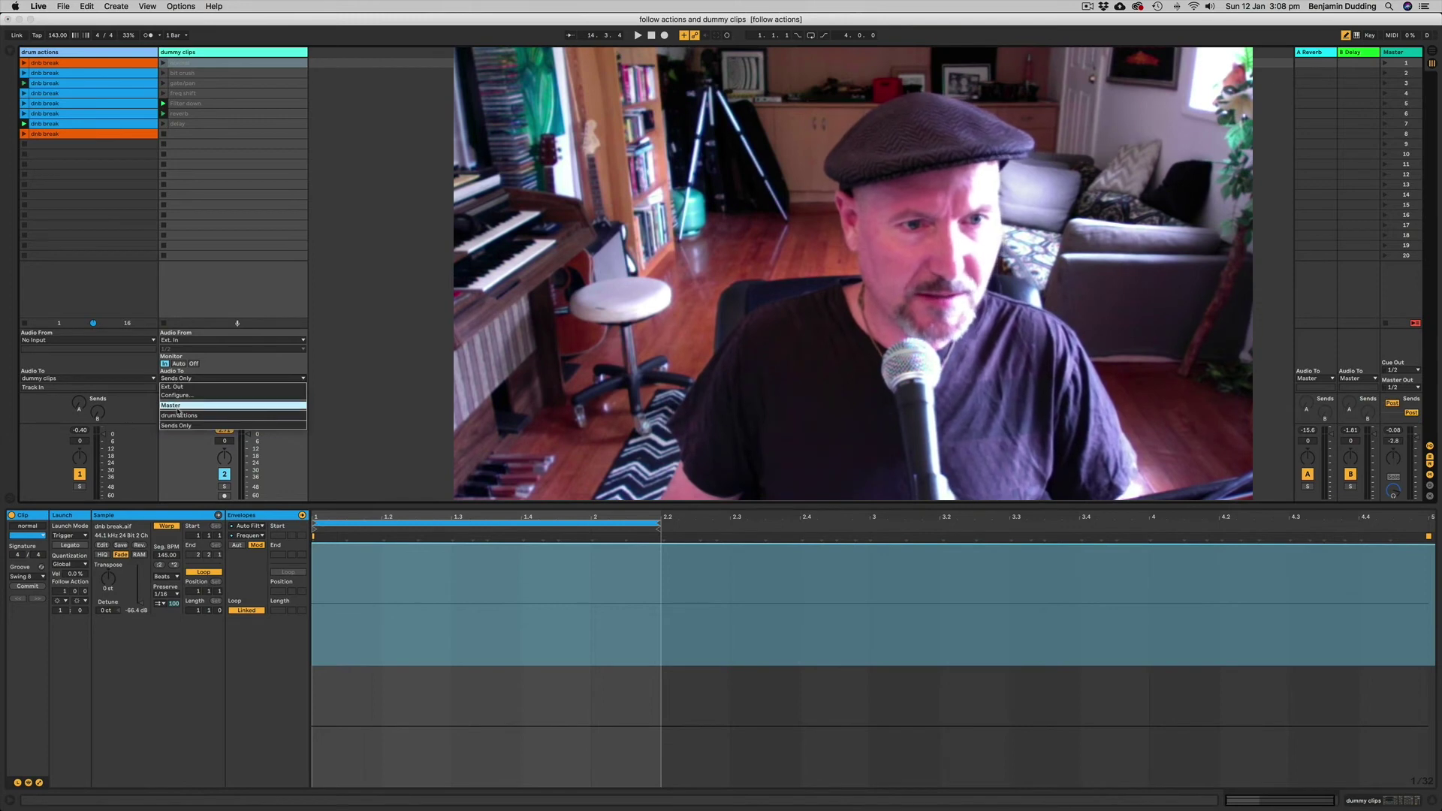
click(178, 408)
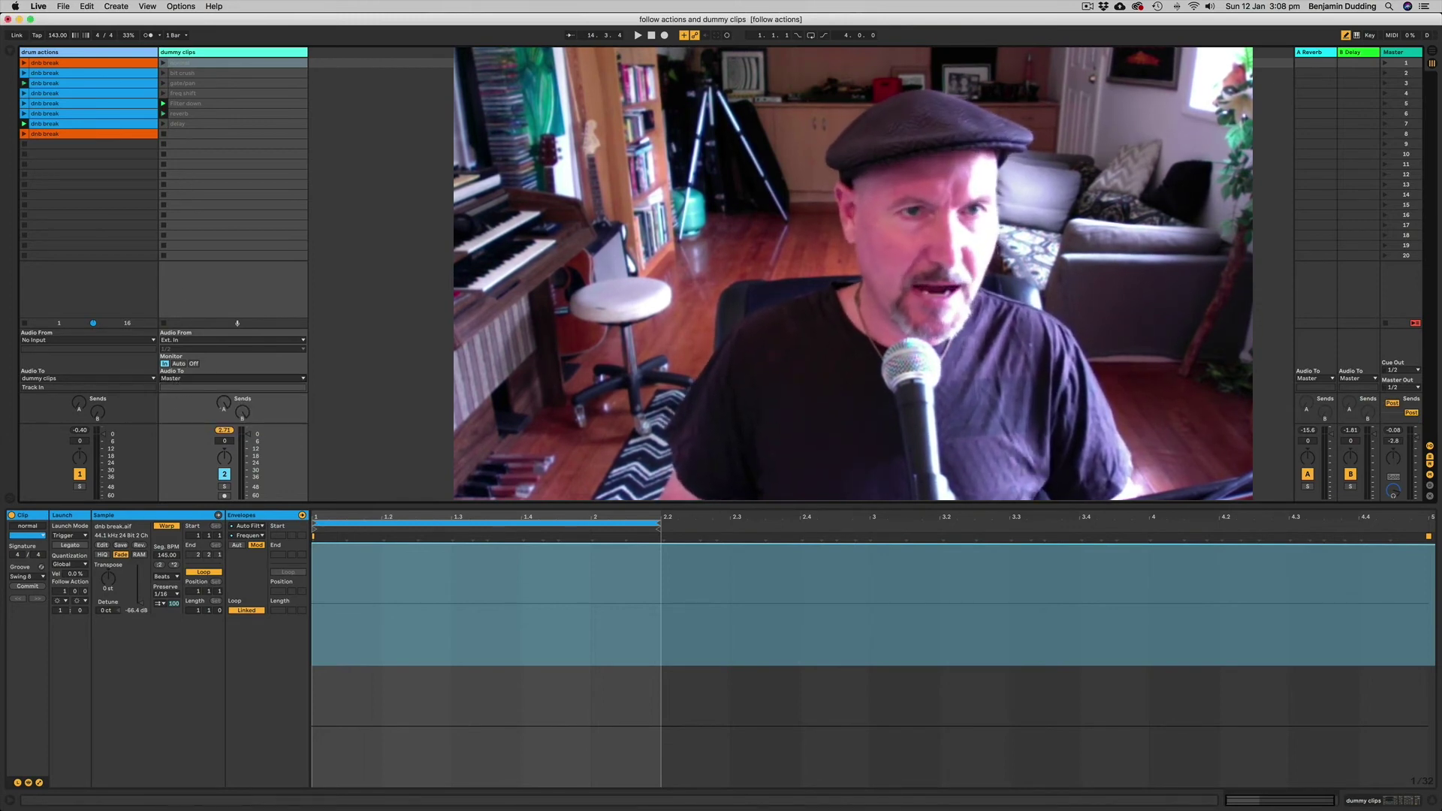
Record the session performance from scene 1 into the Arrangement, stop the transport, and return the tracks to arrangement playback
click(650, 36)
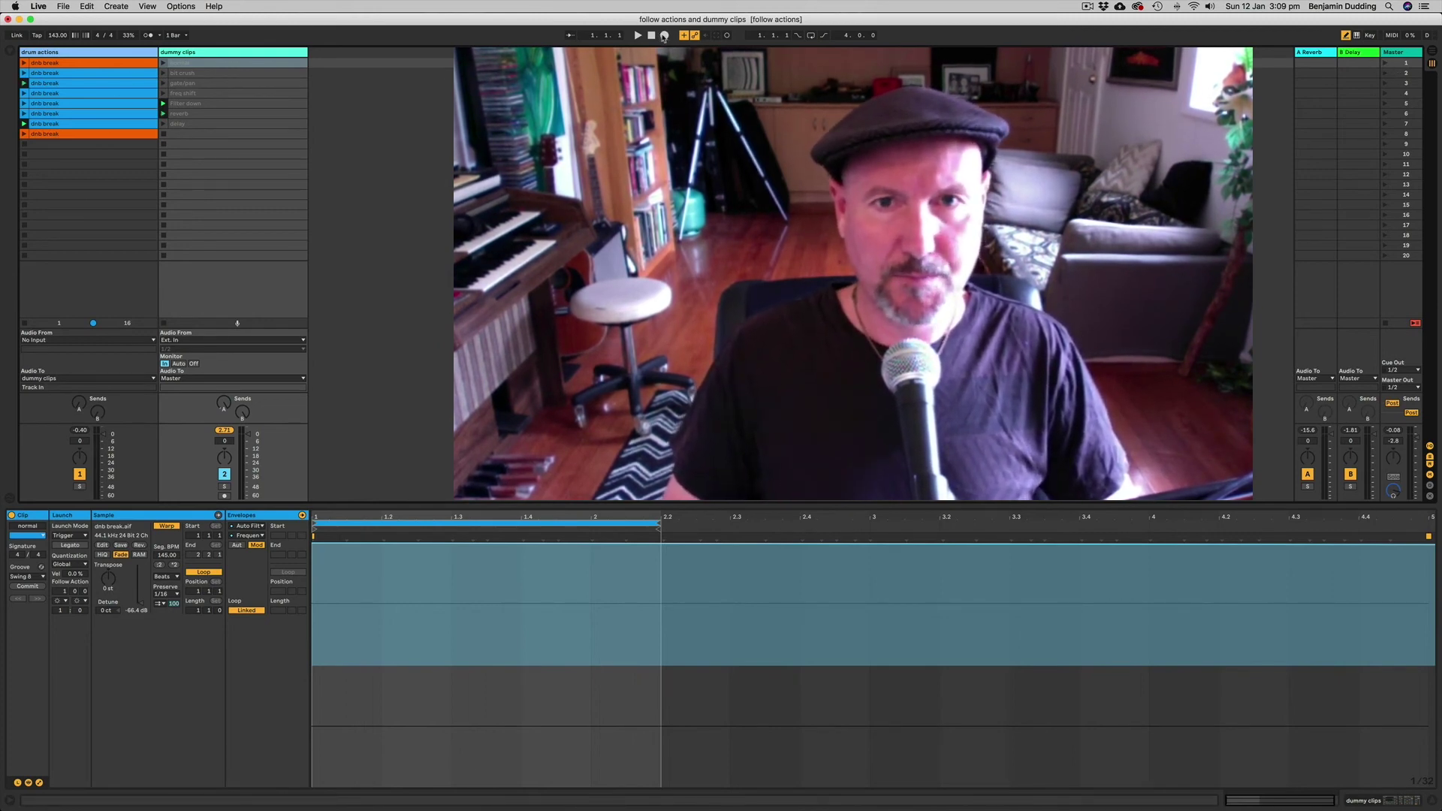
click(663, 35)
click(1384, 63)
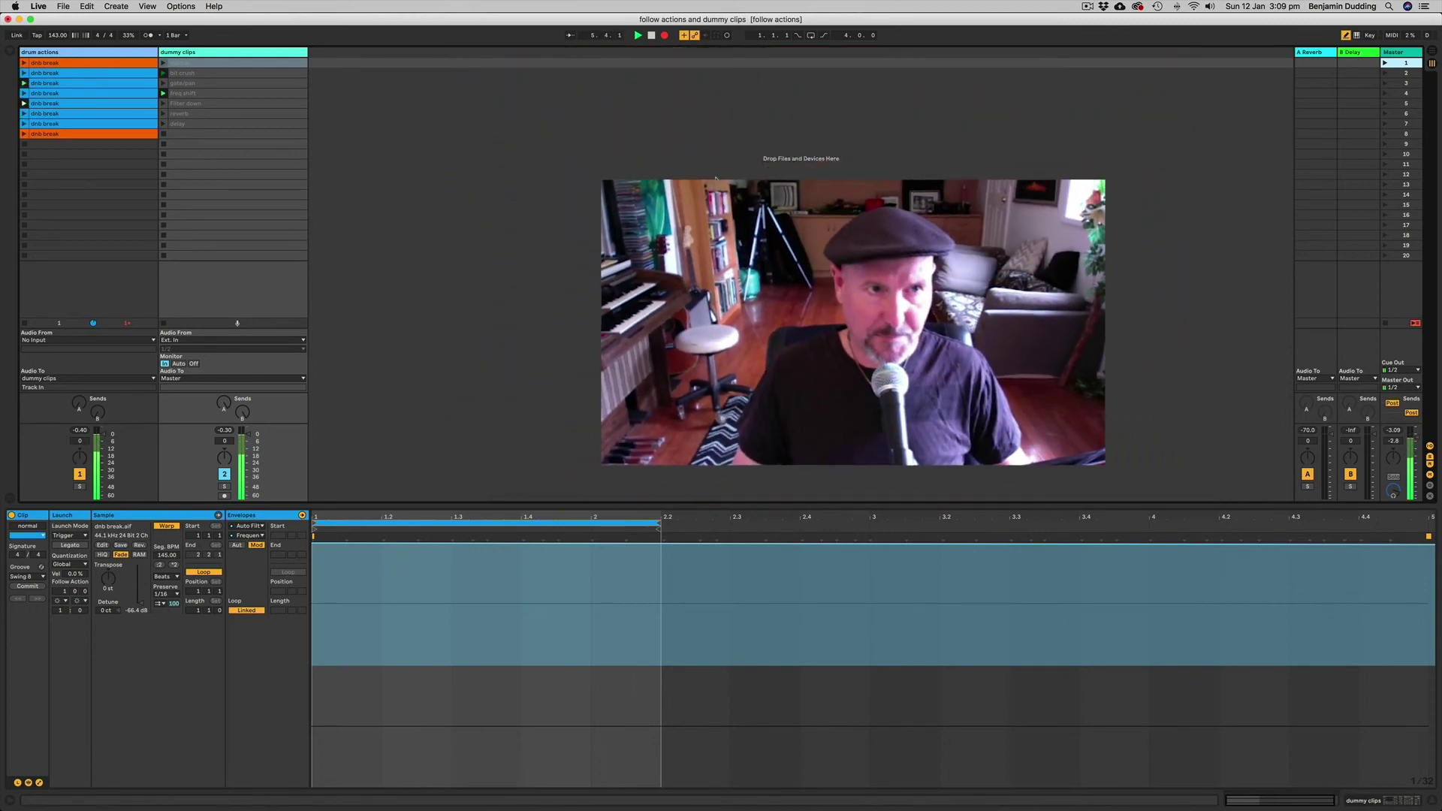
click(1432, 52)
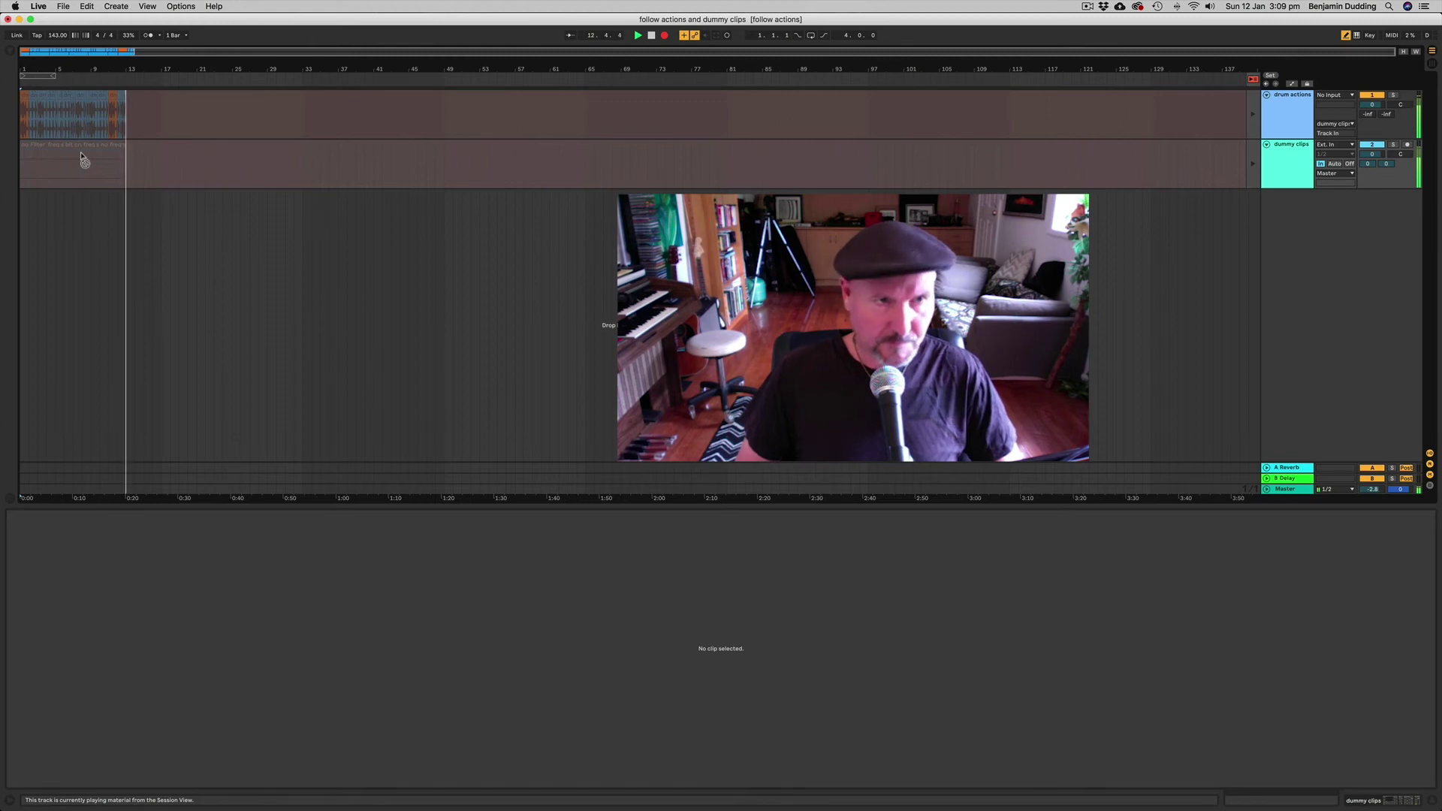
key(space)
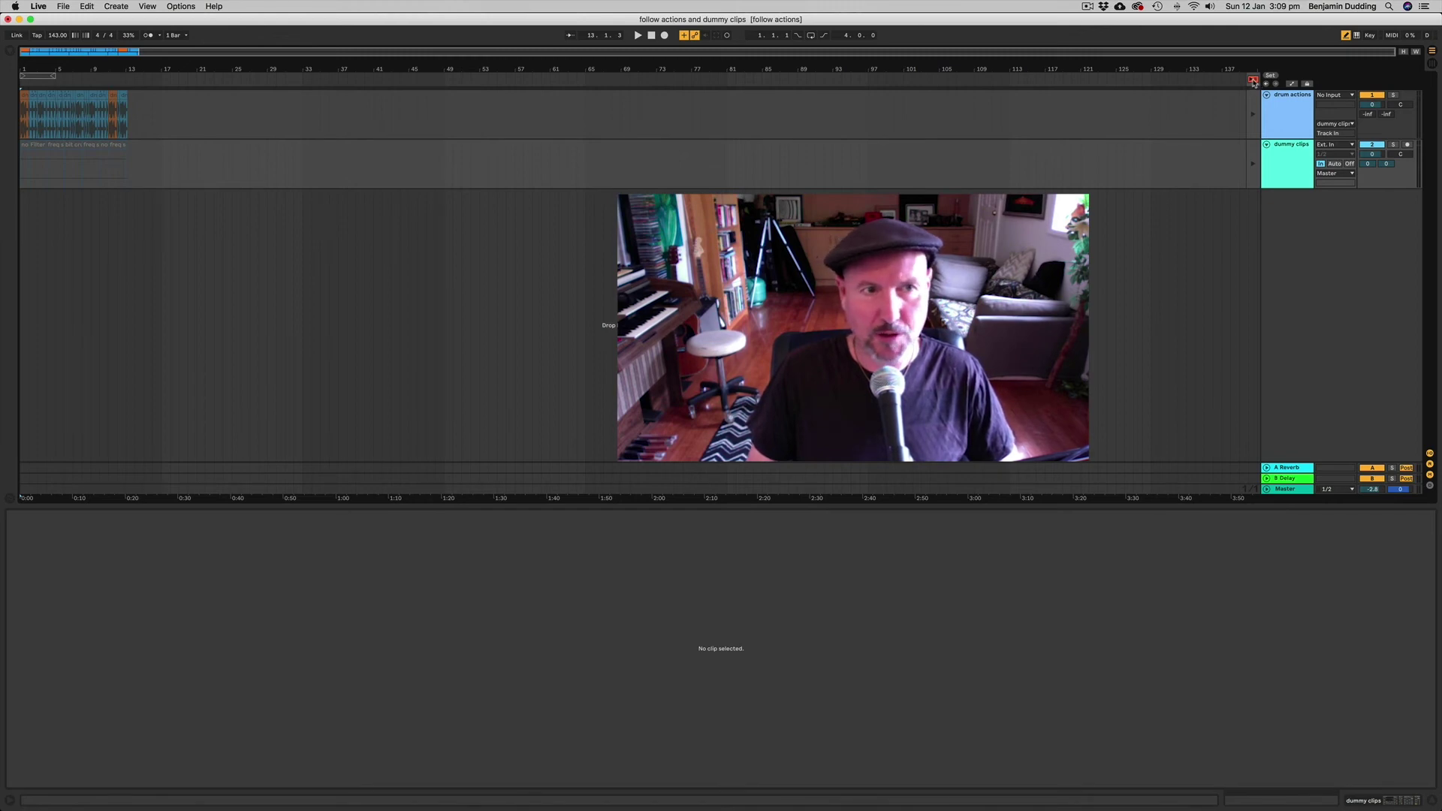
click(1252, 80)
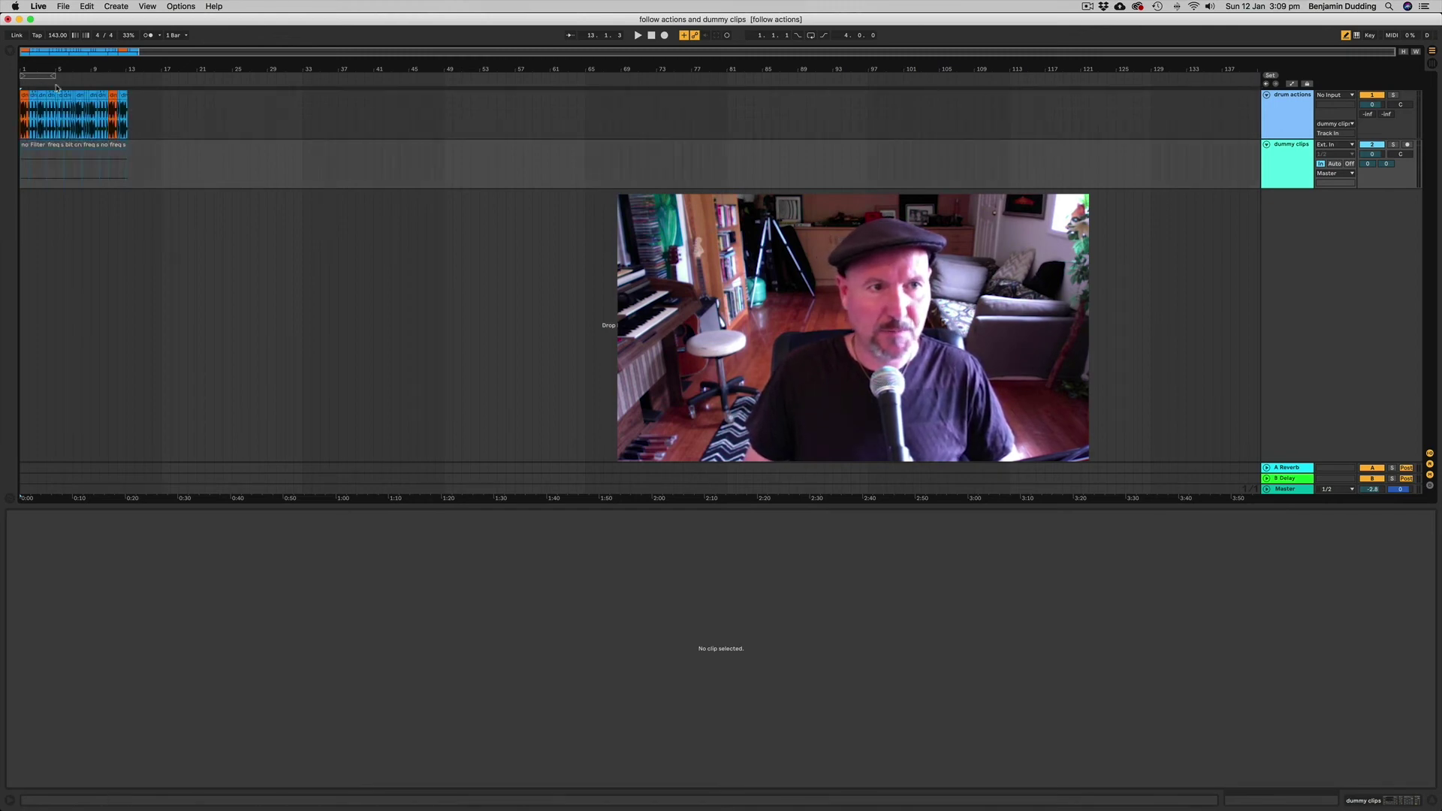
Split the drum actions audio from 5.2.3 to 5.3.1 into its own clip, try moving it past the recording's end, and undo the move
drag(39, 71, 38, 137)
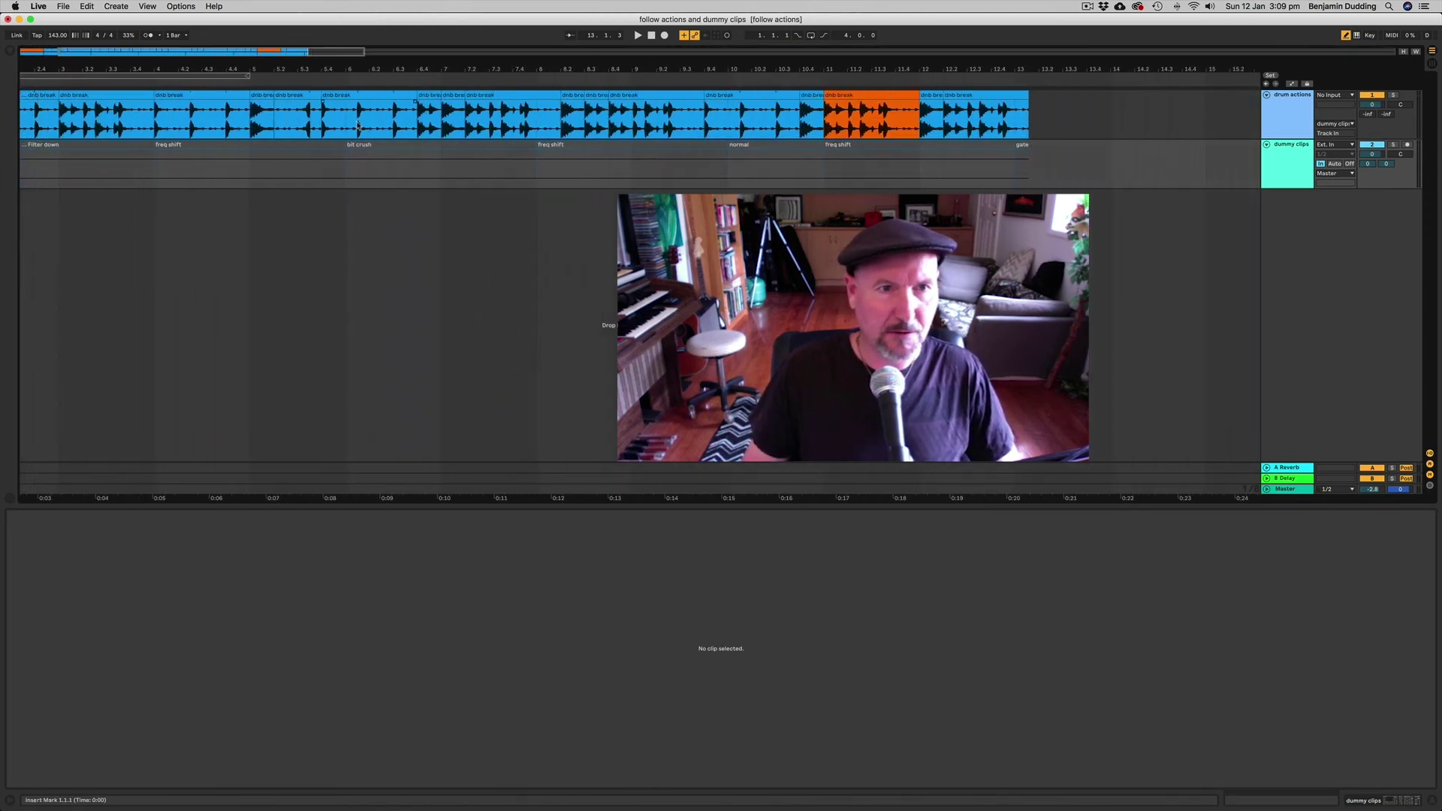
click(299, 127)
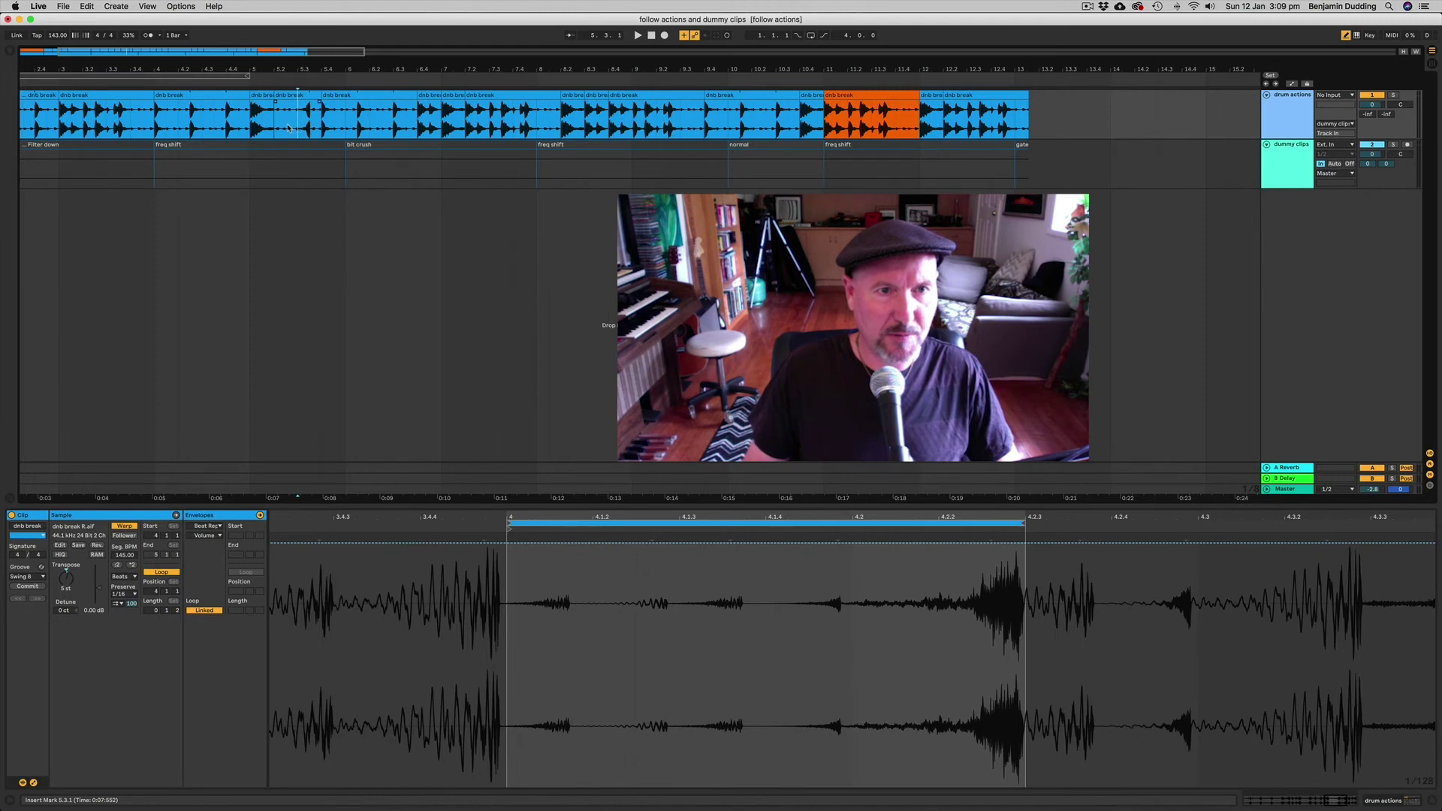
drag(289, 128, 298, 129)
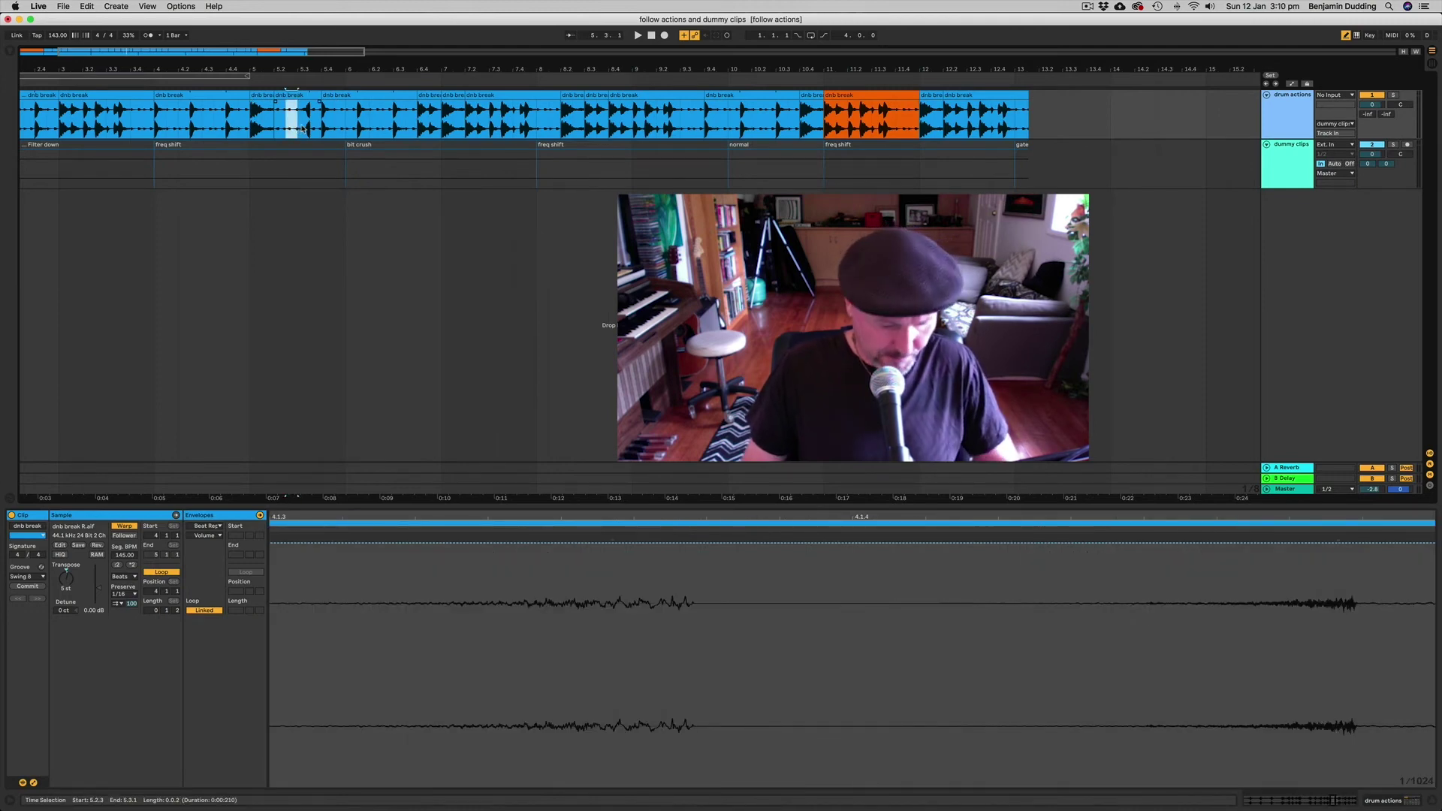
key(super+e)
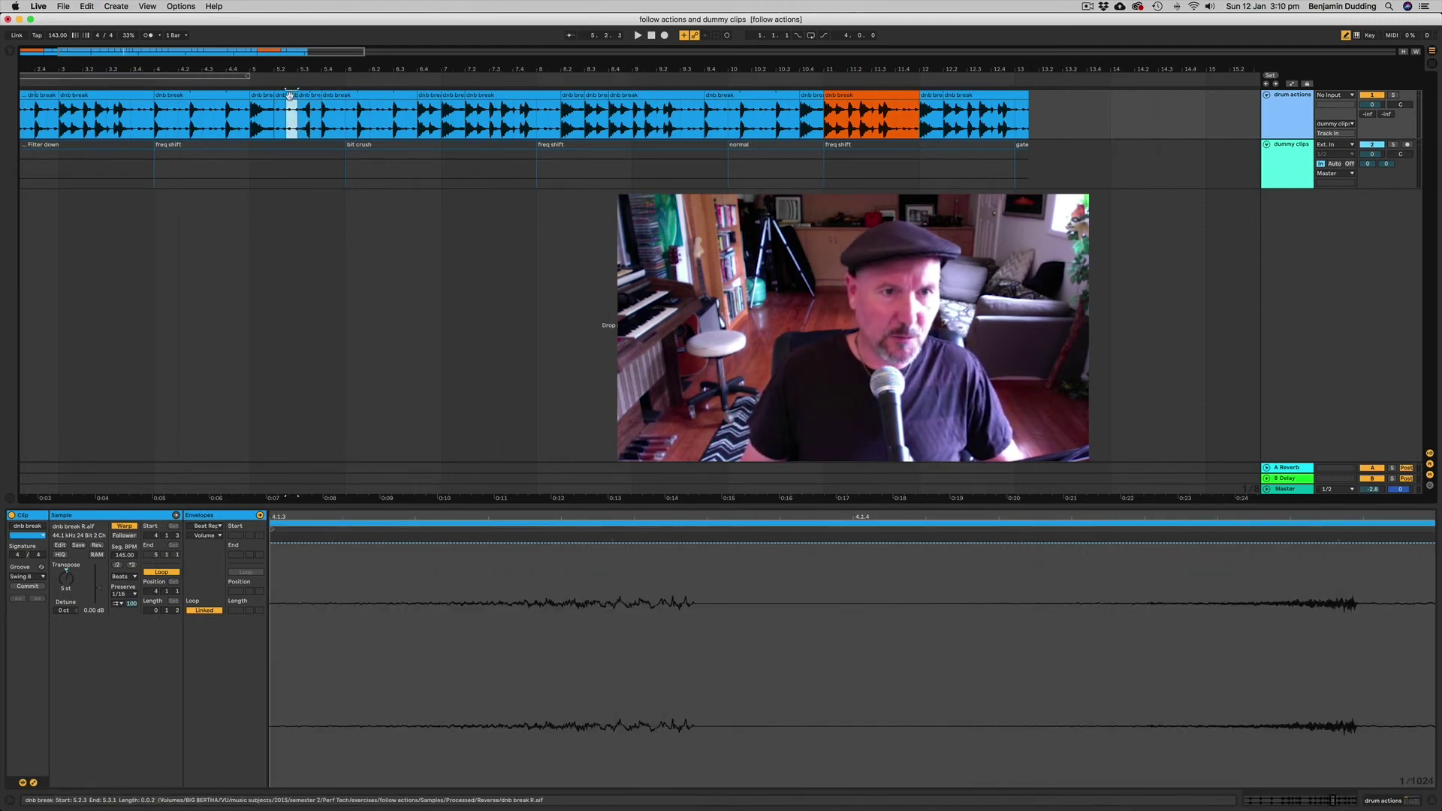
drag(290, 95, 1049, 114)
key(super+z)
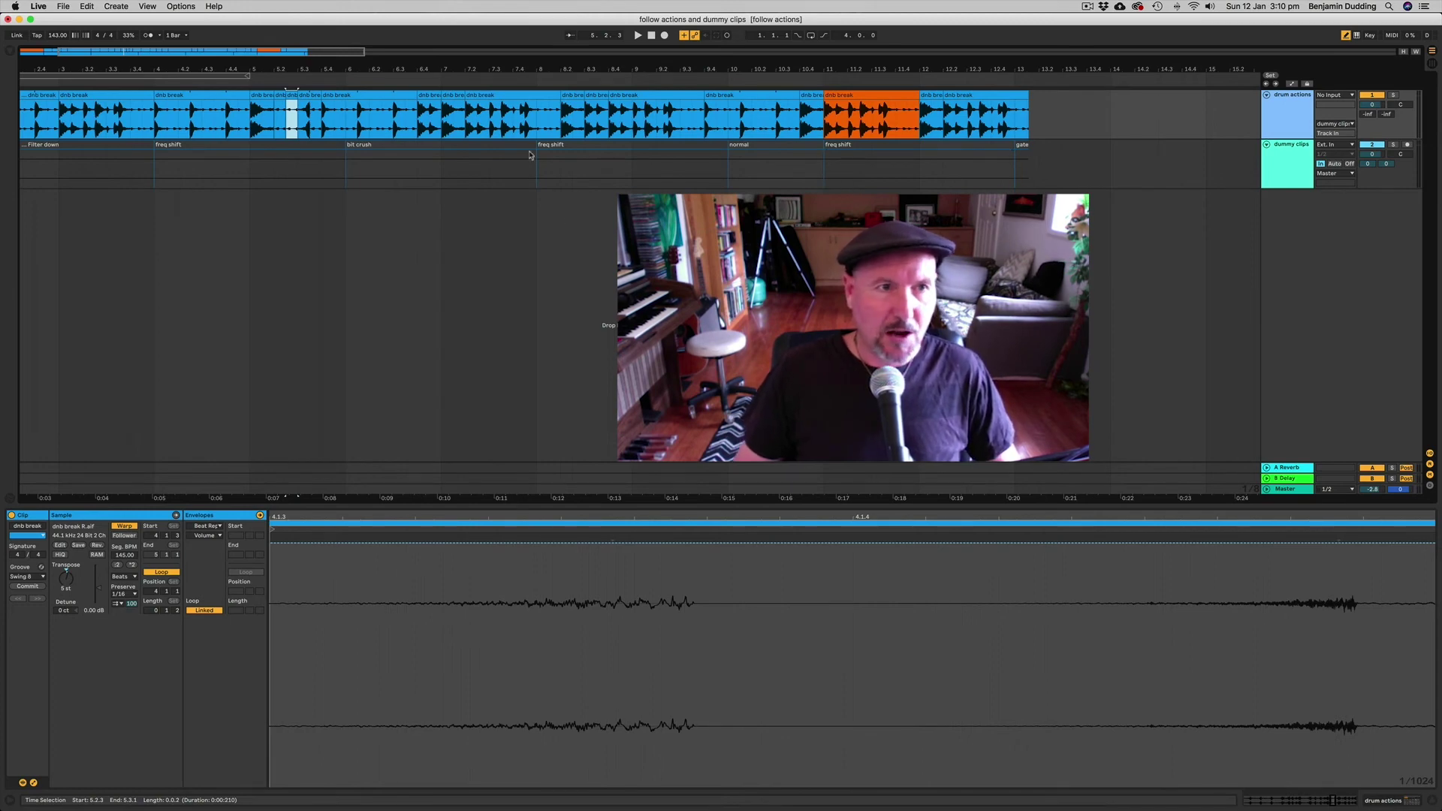
Switch to the random drum trigger2 set and examine the effect devices on its snare, hi-hat and kick tracks
click(1431, 65)
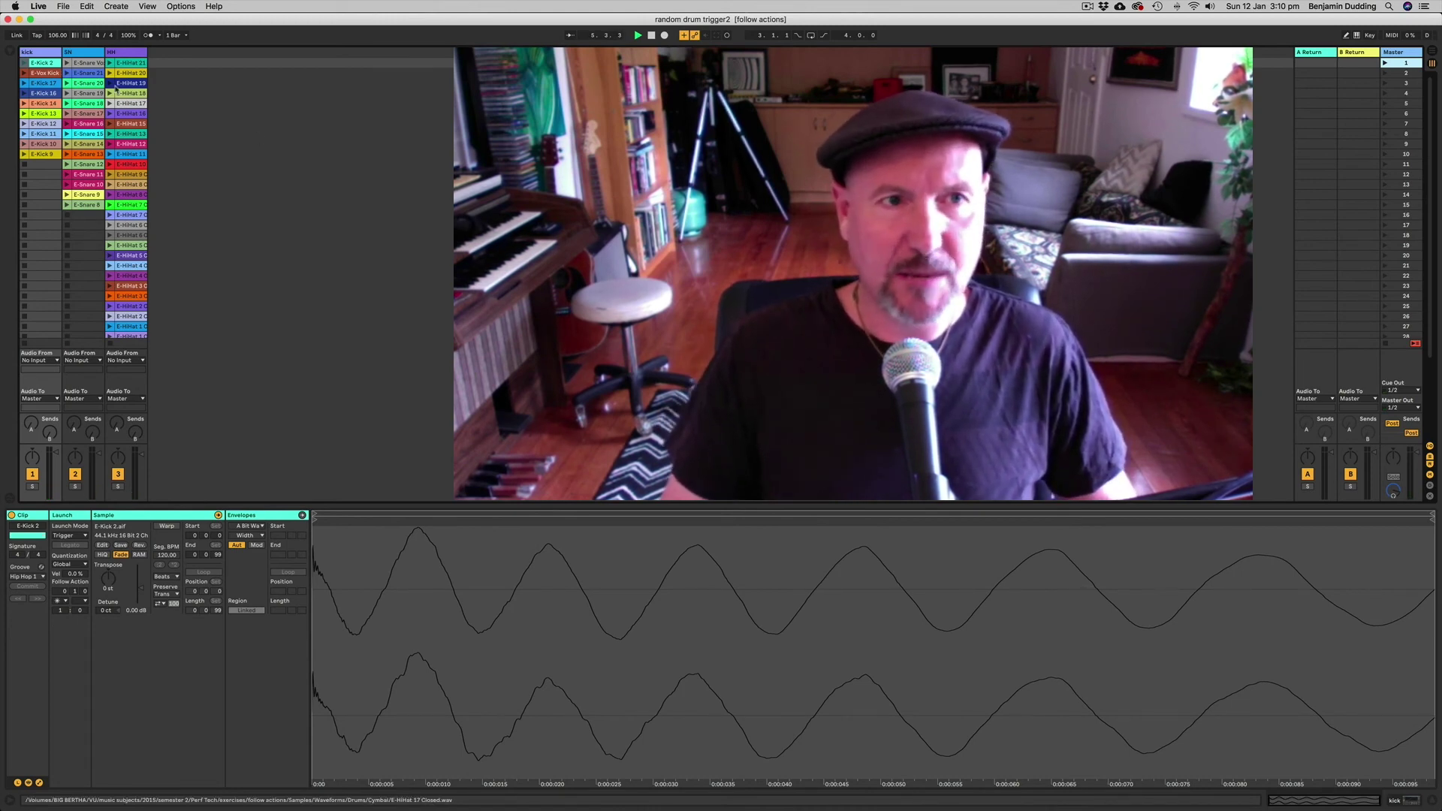
click(93, 54)
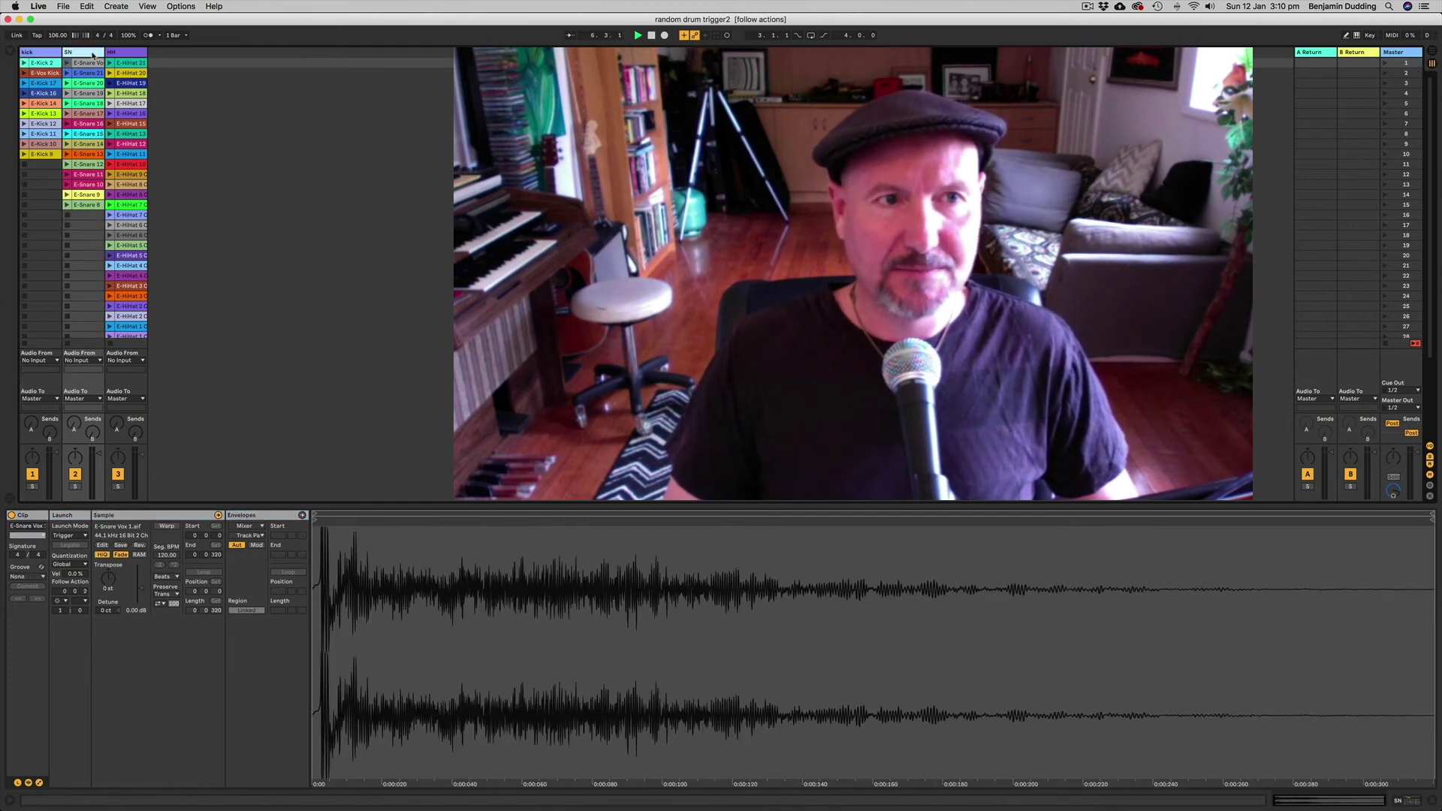
click(93, 54)
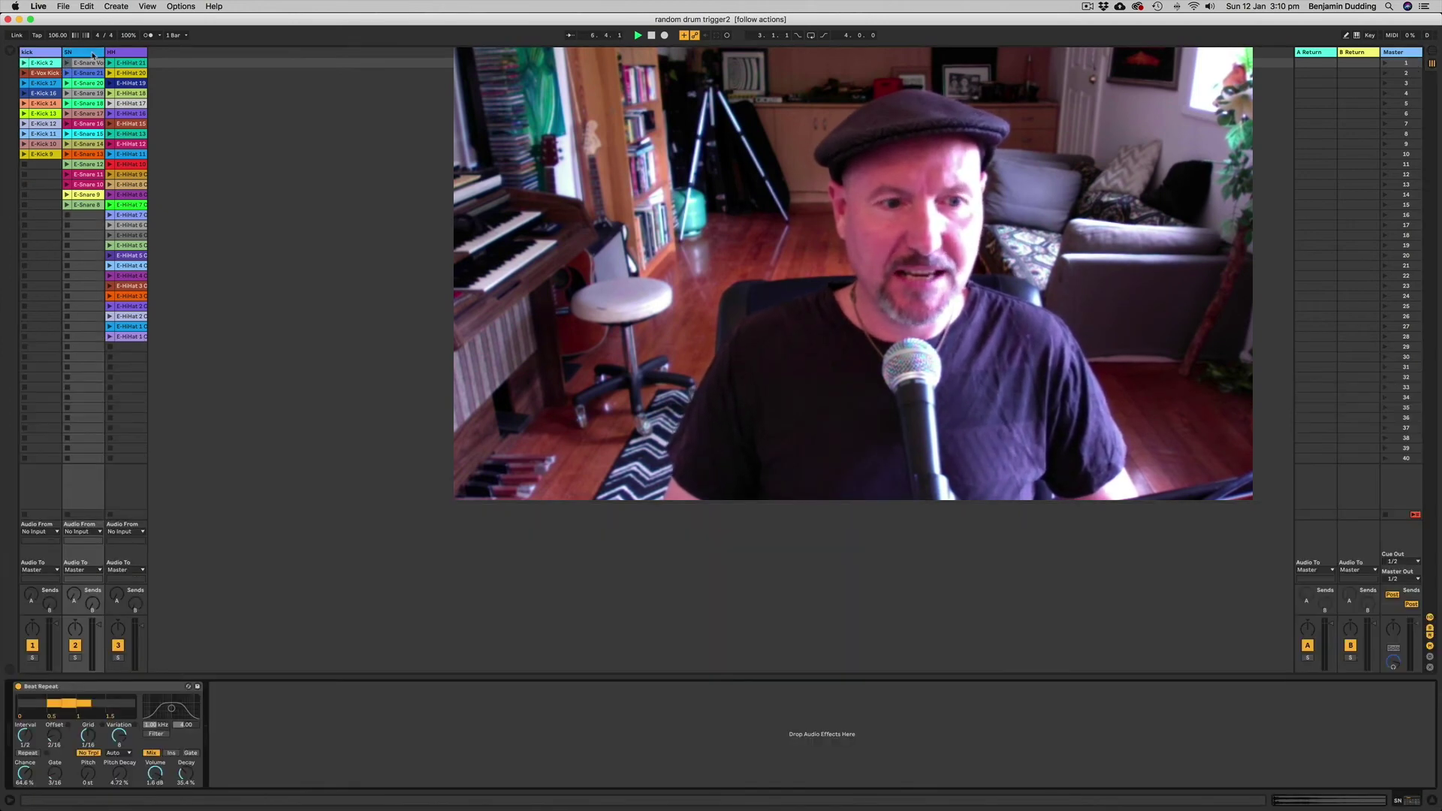
click(130, 53)
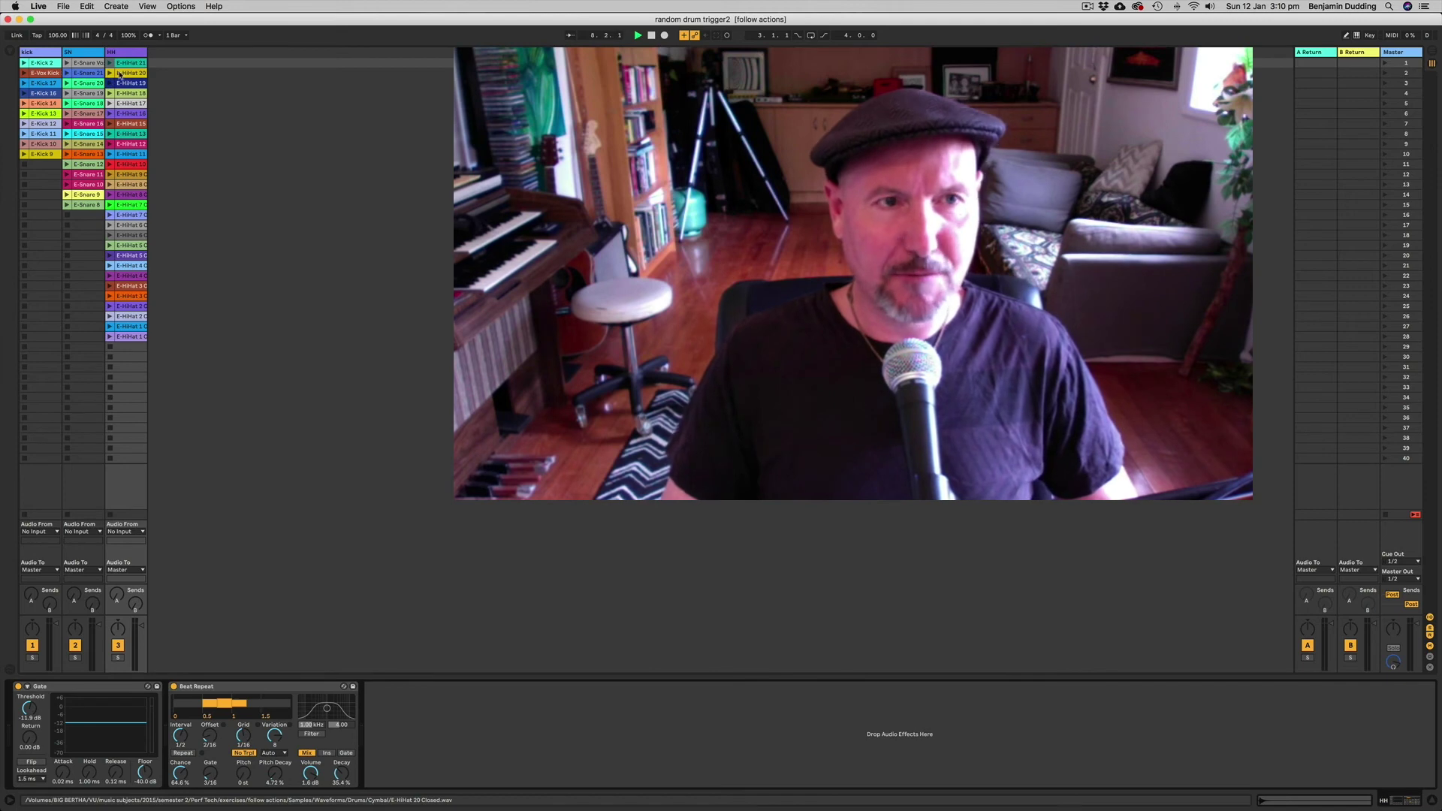
click(43, 53)
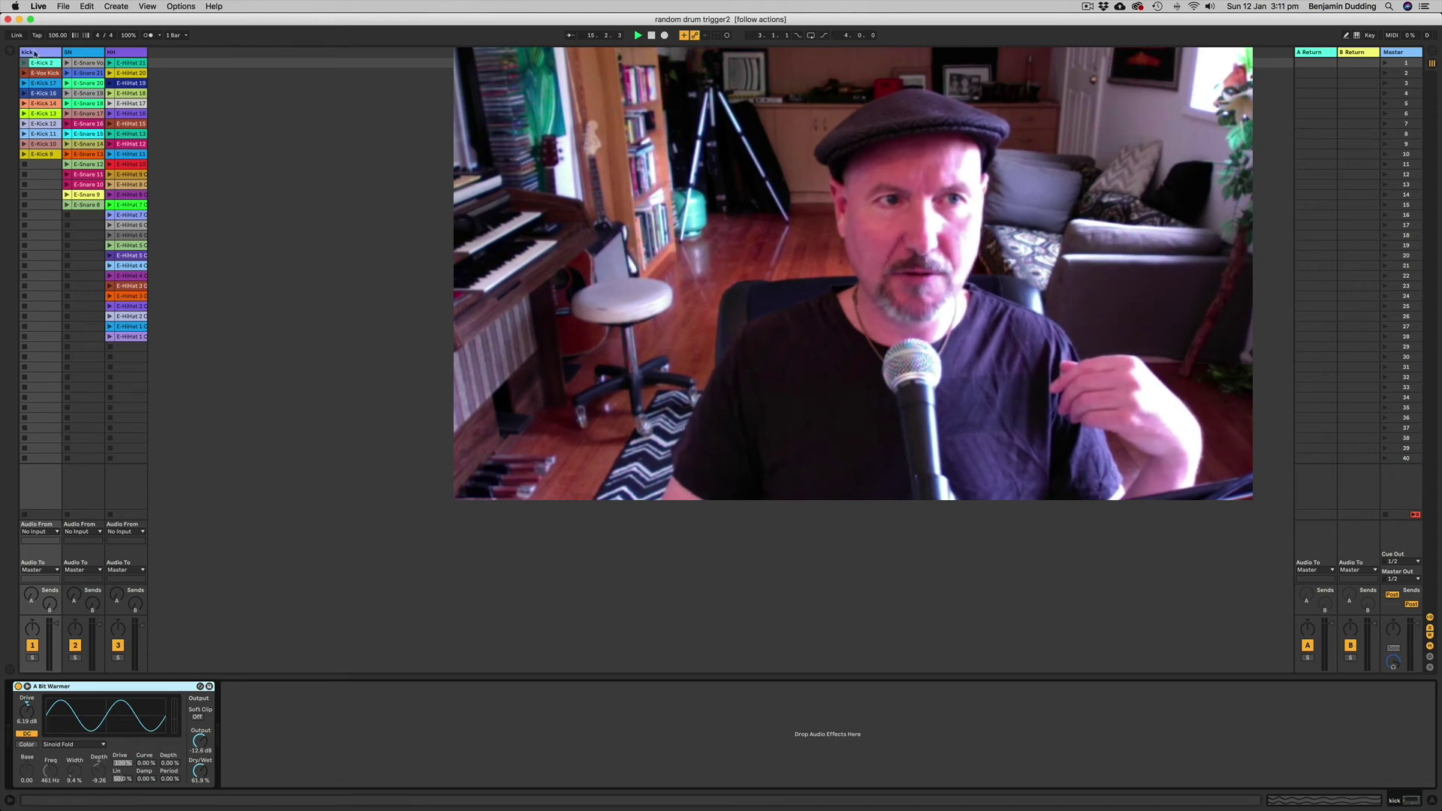
Inspect the samples and clip settings of the kick track's clips, from E-Kick 2 down to E-Kick 13
click(36, 63)
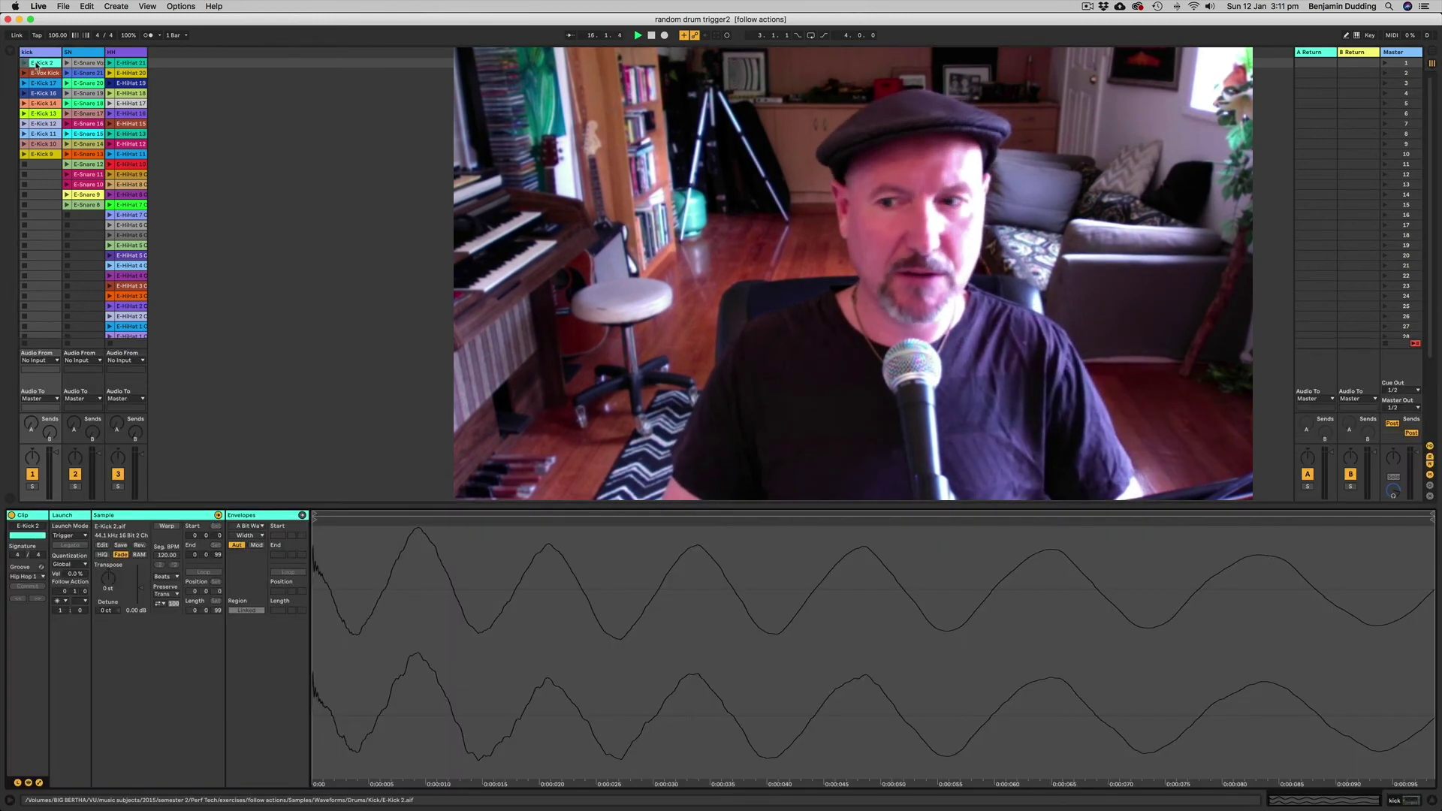
click(358, 526)
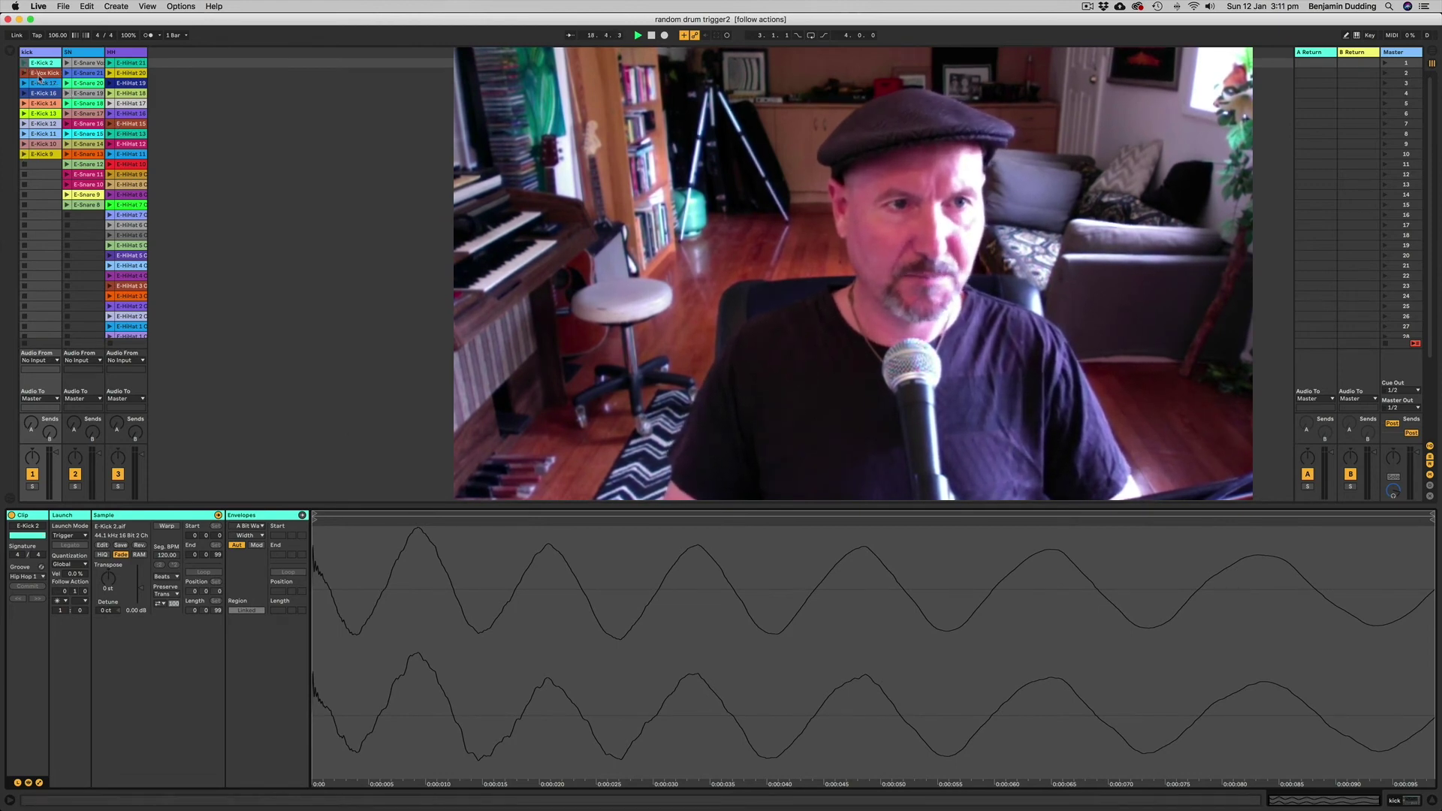
click(41, 84)
click(42, 93)
click(42, 103)
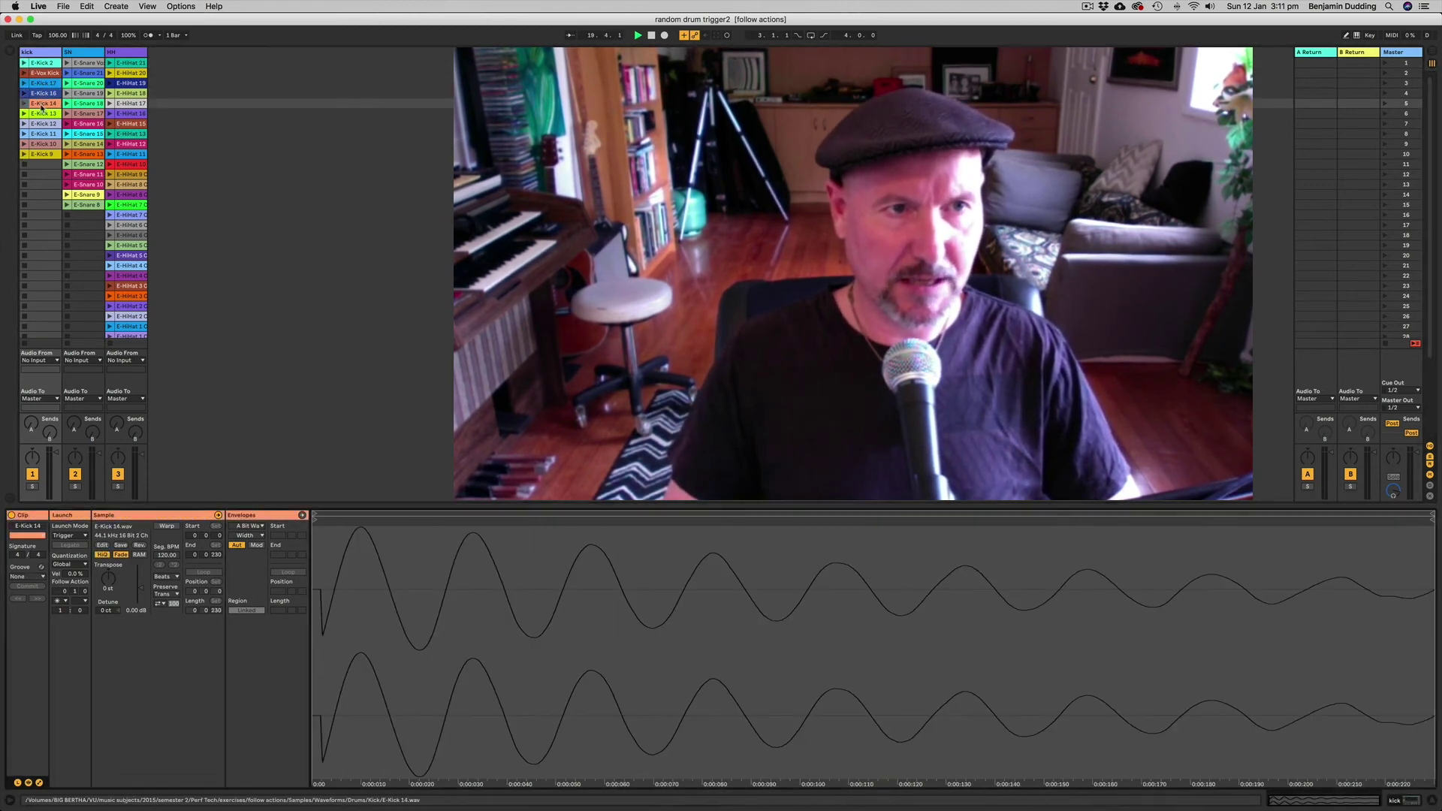
click(42, 114)
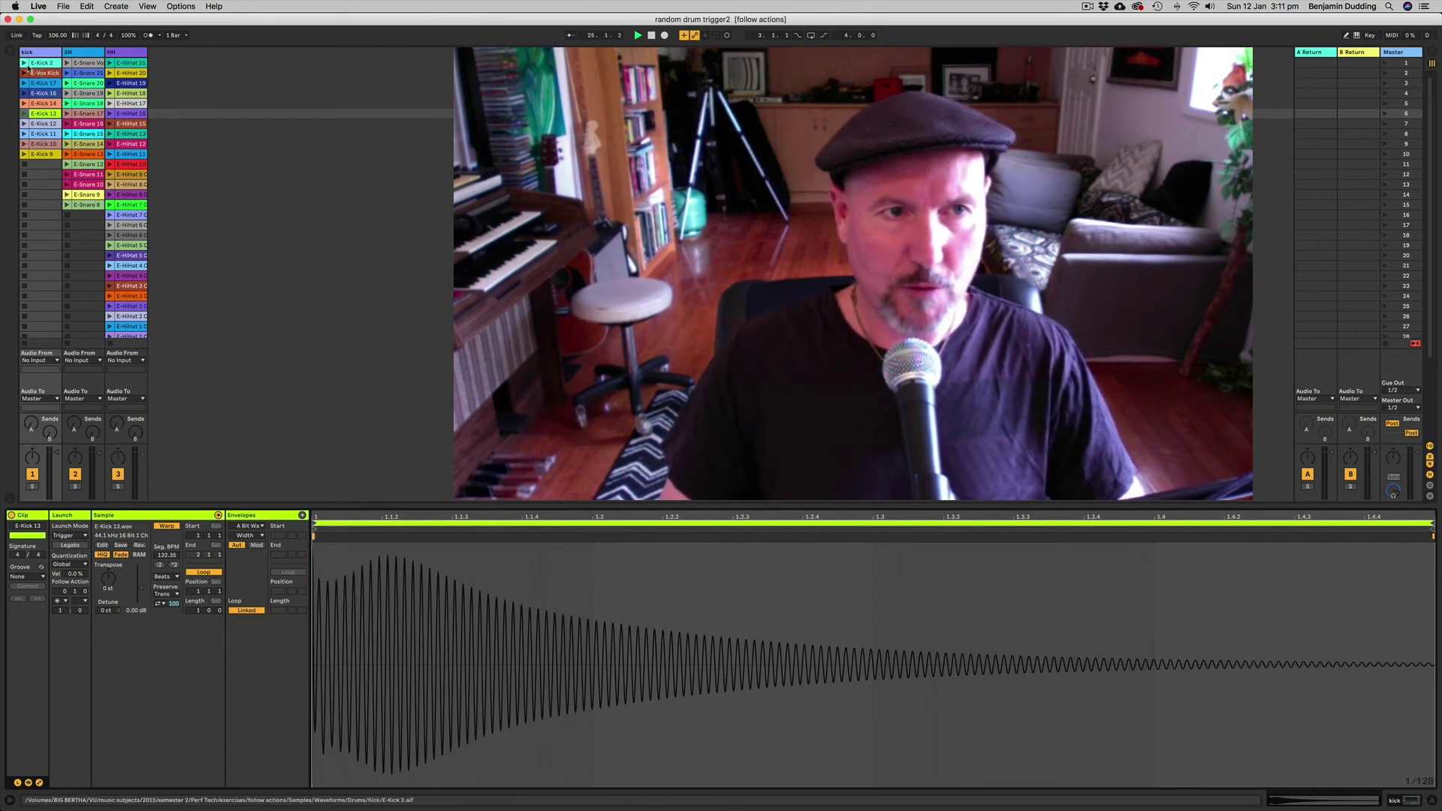
Switch the E-Kick 13 clip's envelope to the clip's Volume
scroll(33, 111, down, 1)
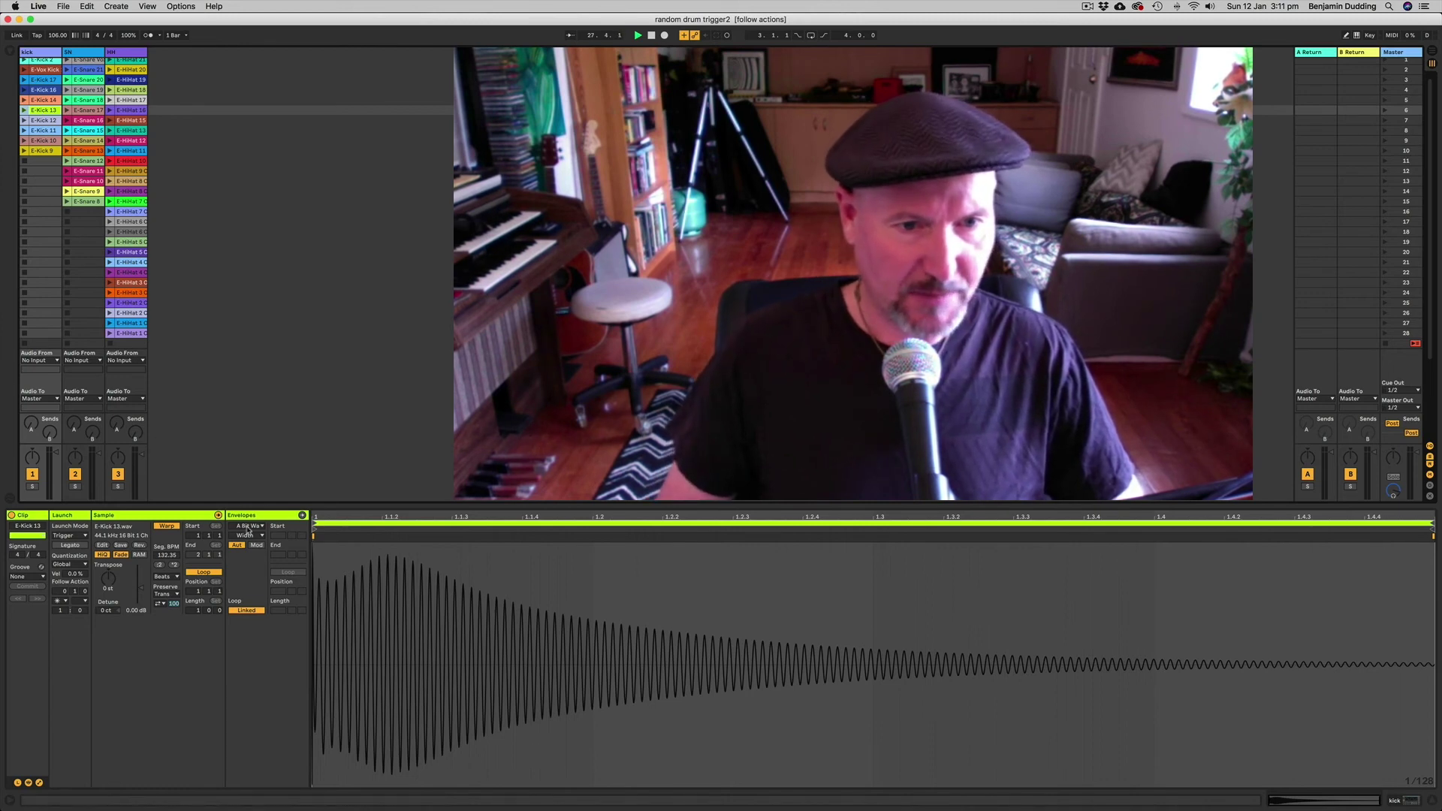
click(249, 526)
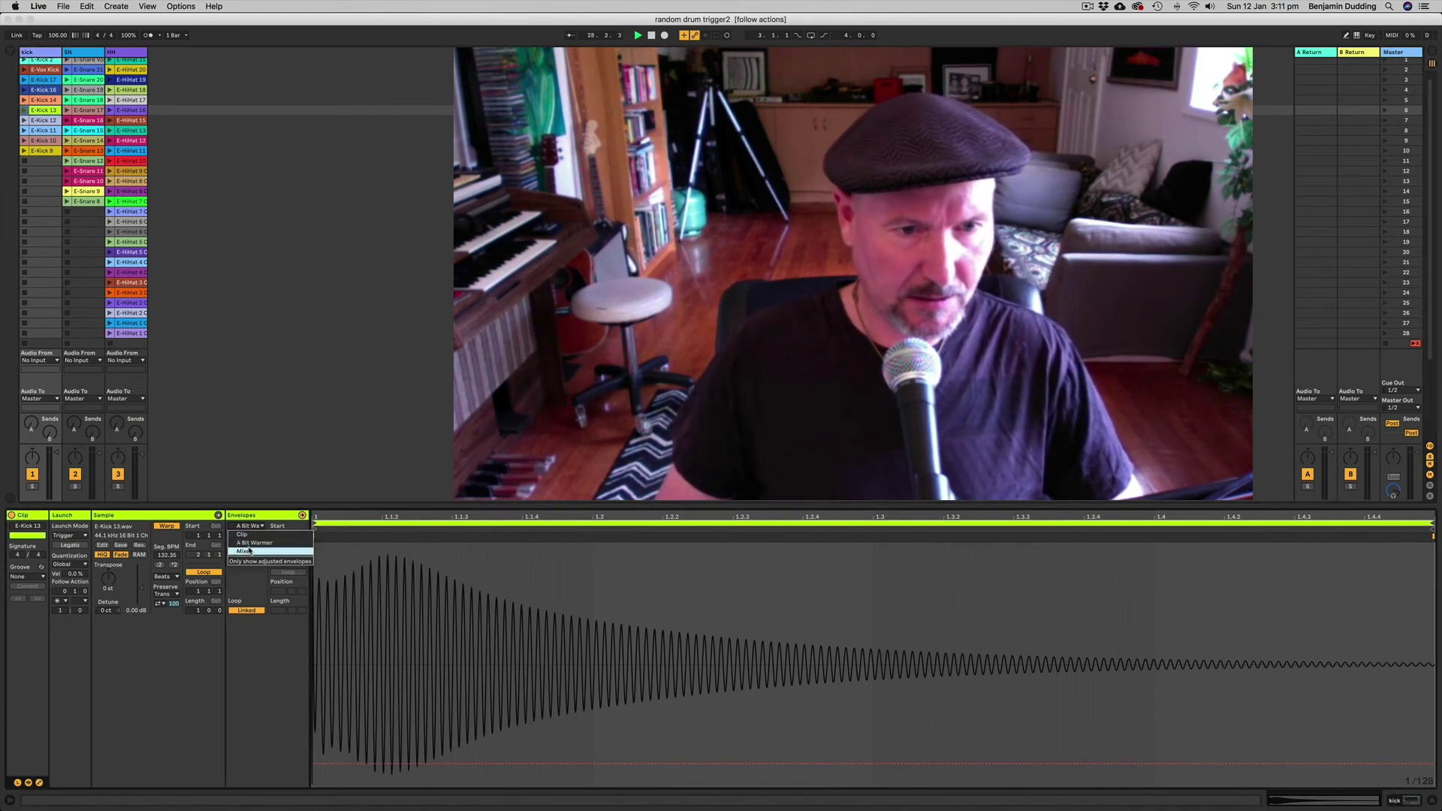
click(244, 535)
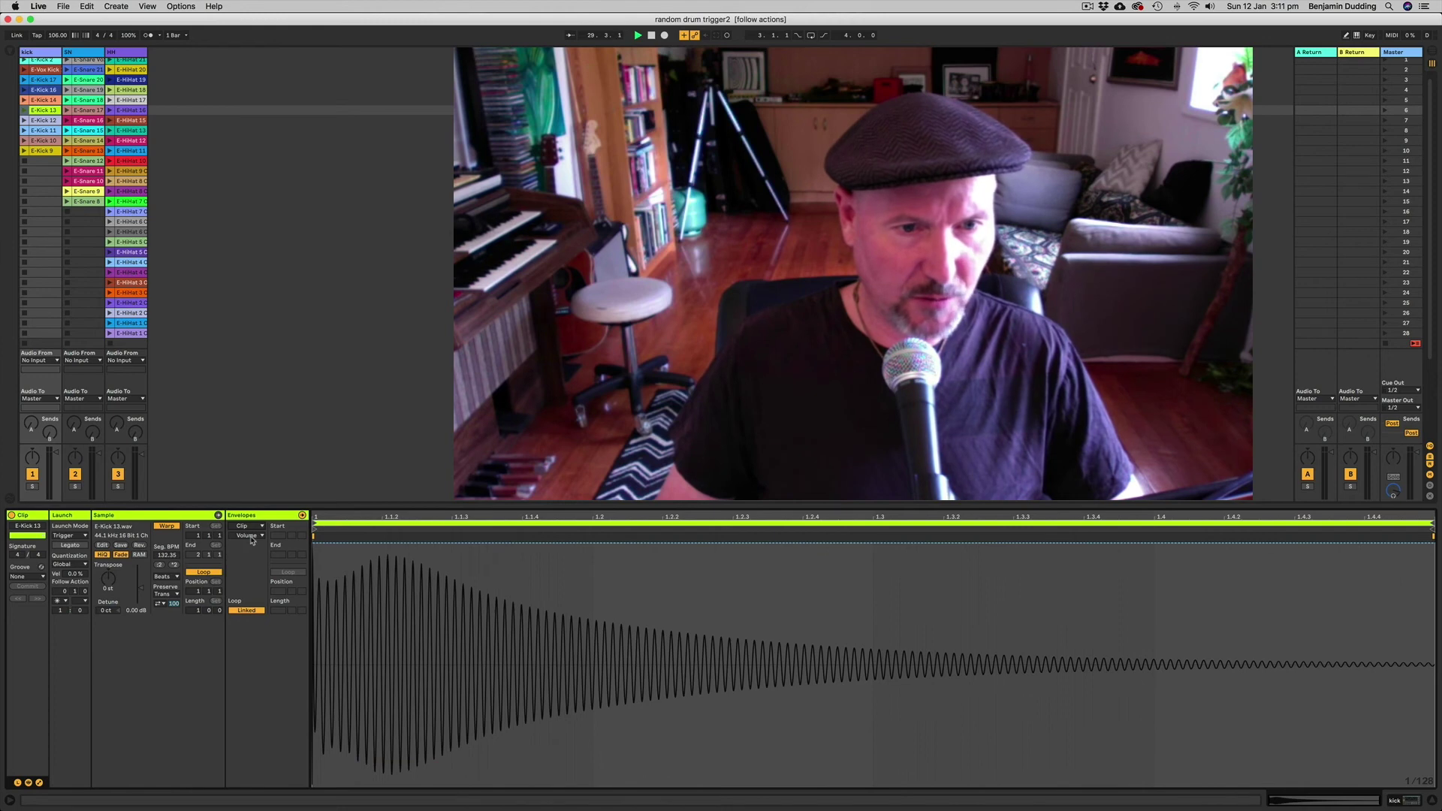
drag(319, 542, 319, 783)
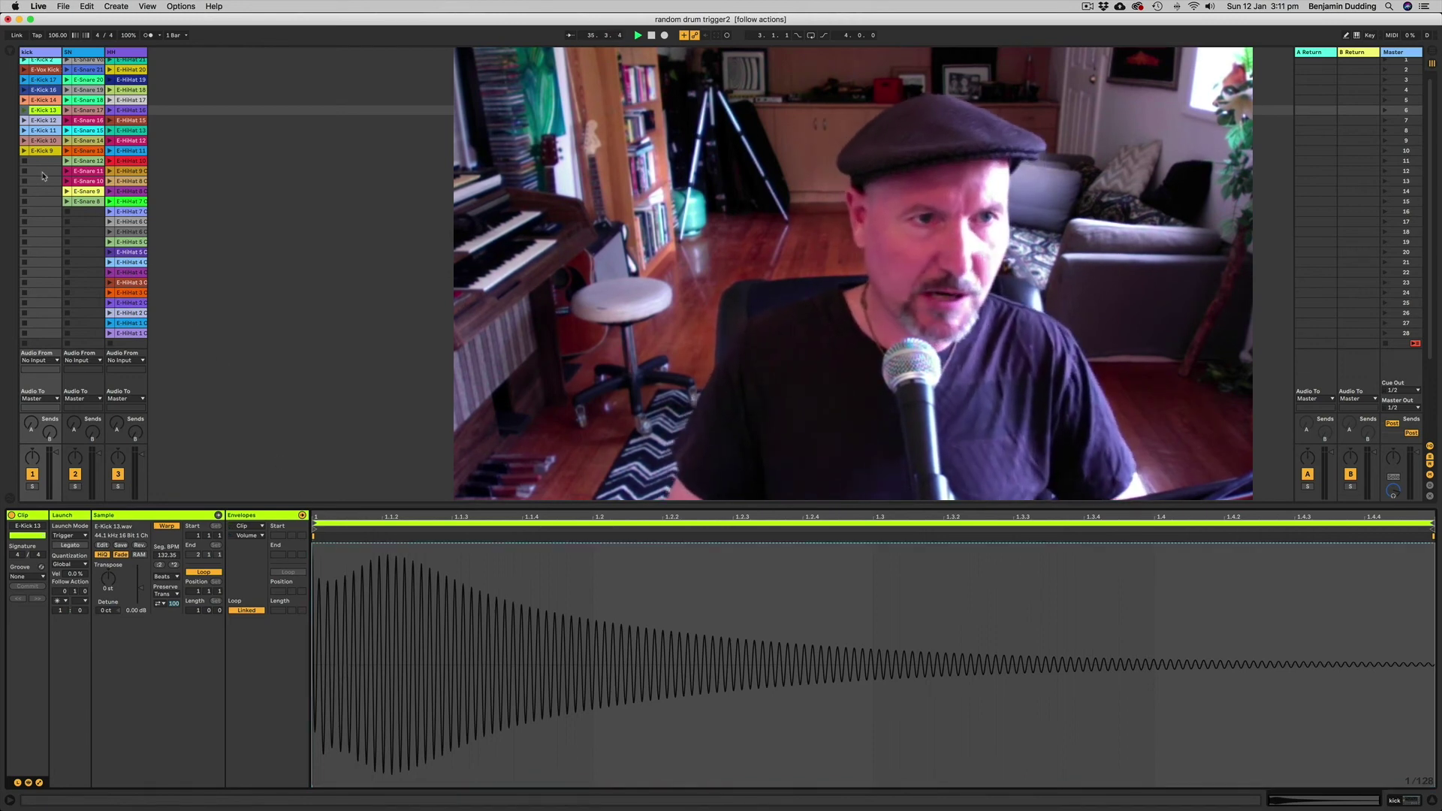
Inspect the snare track's clips, including E-Snare 17 and E-Snare 15
click(73, 53)
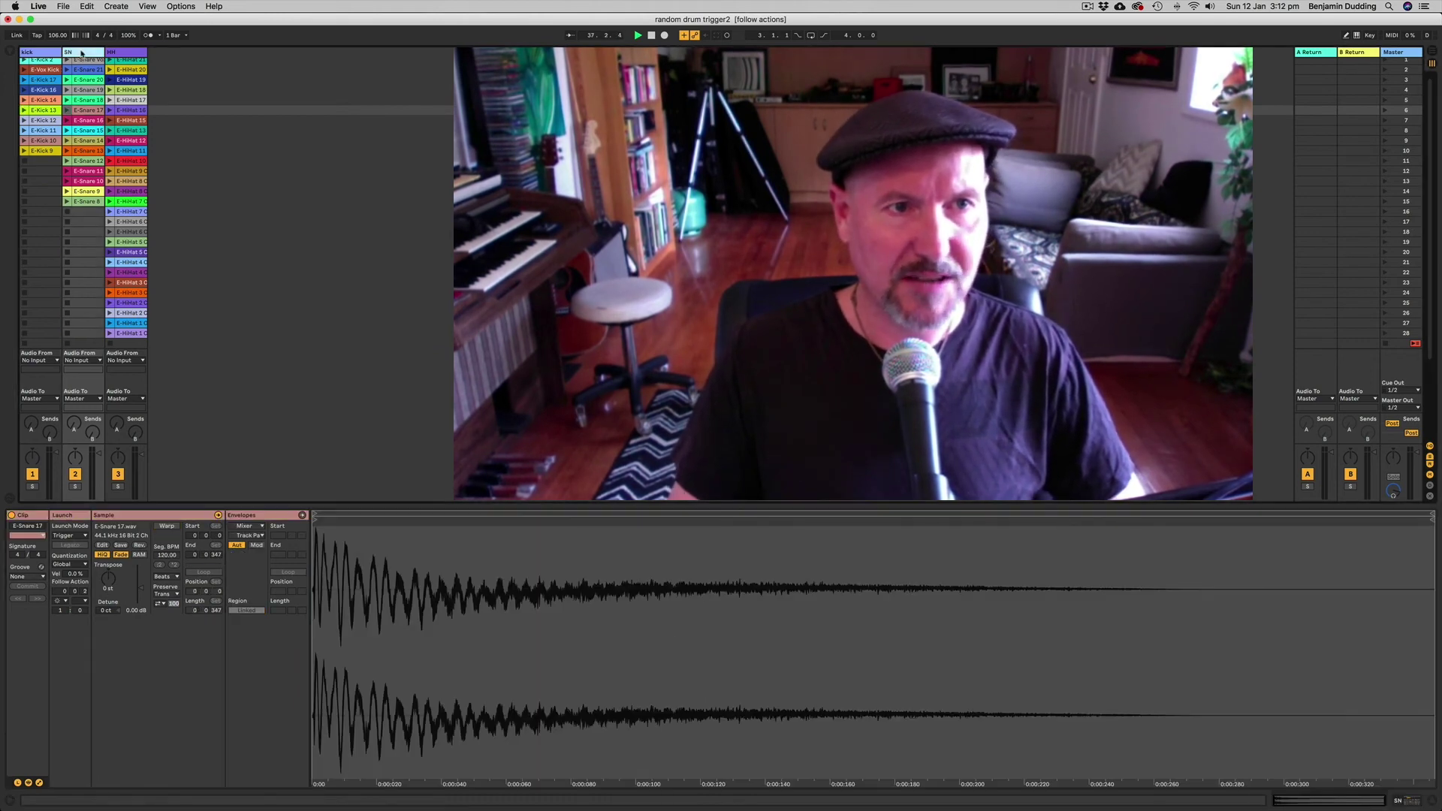
scroll(79, 62, up, 1)
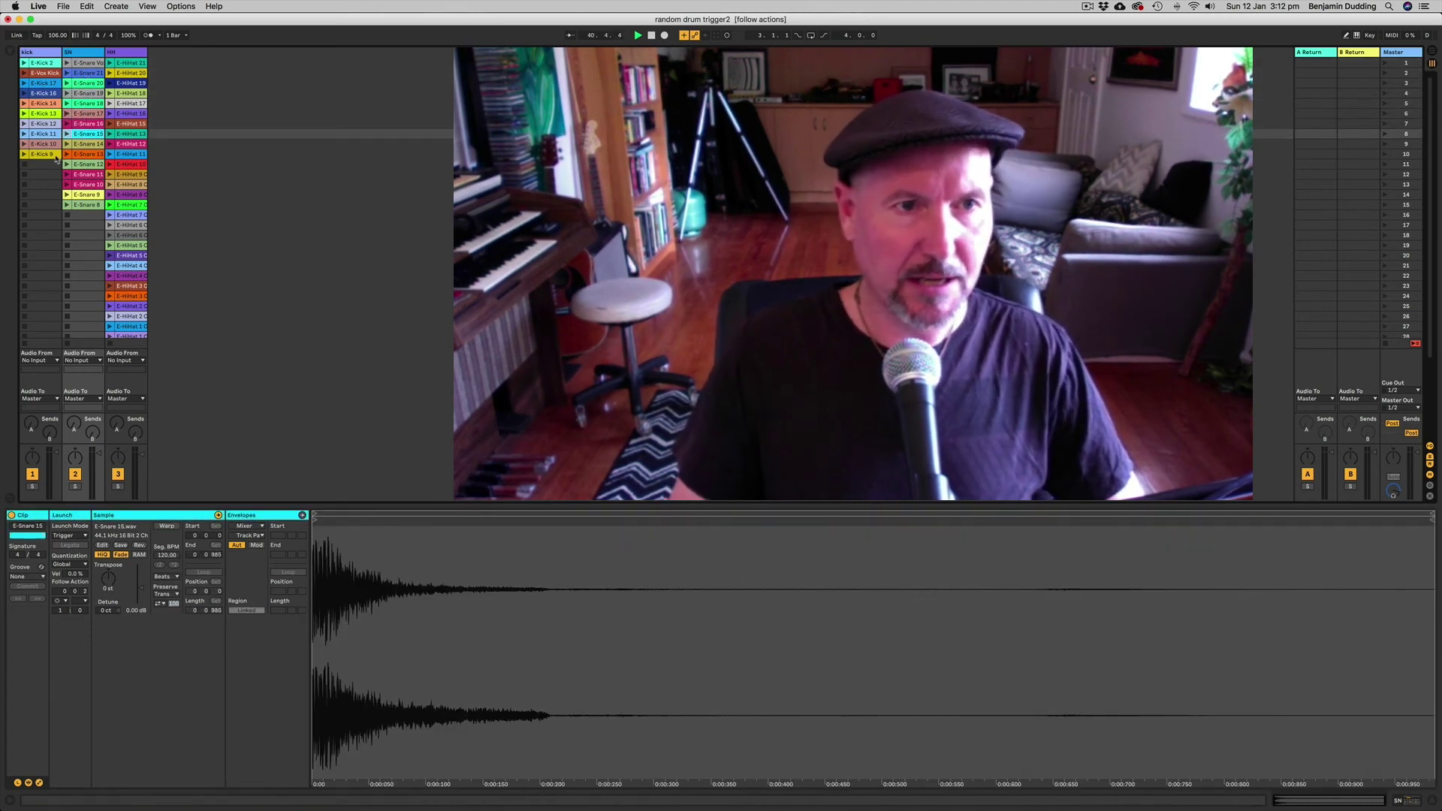
Inspect the E-HiHat 11 clip's settings and compare the effect devices on the hi-hat, snare and kick tracks
click(123, 52)
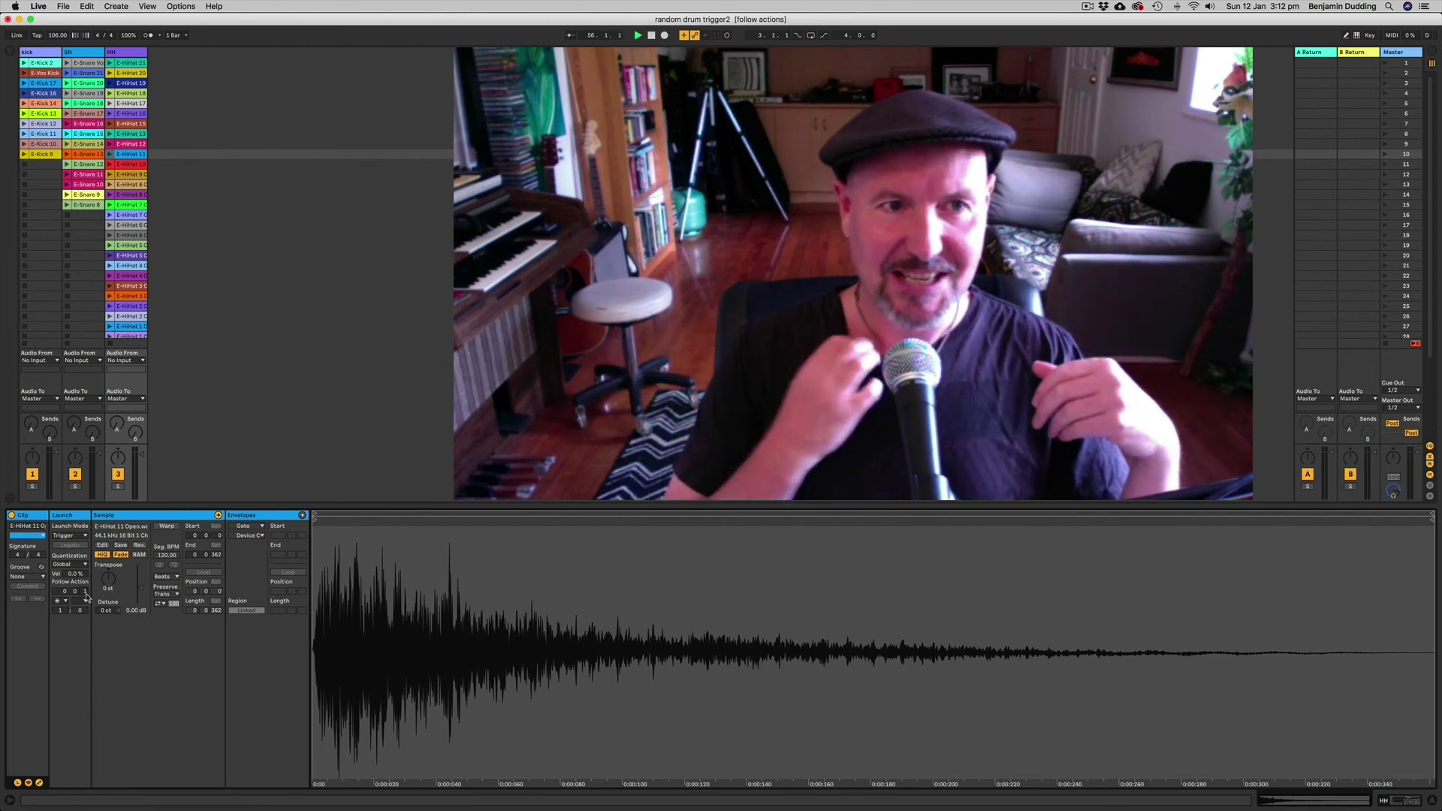
click(121, 56)
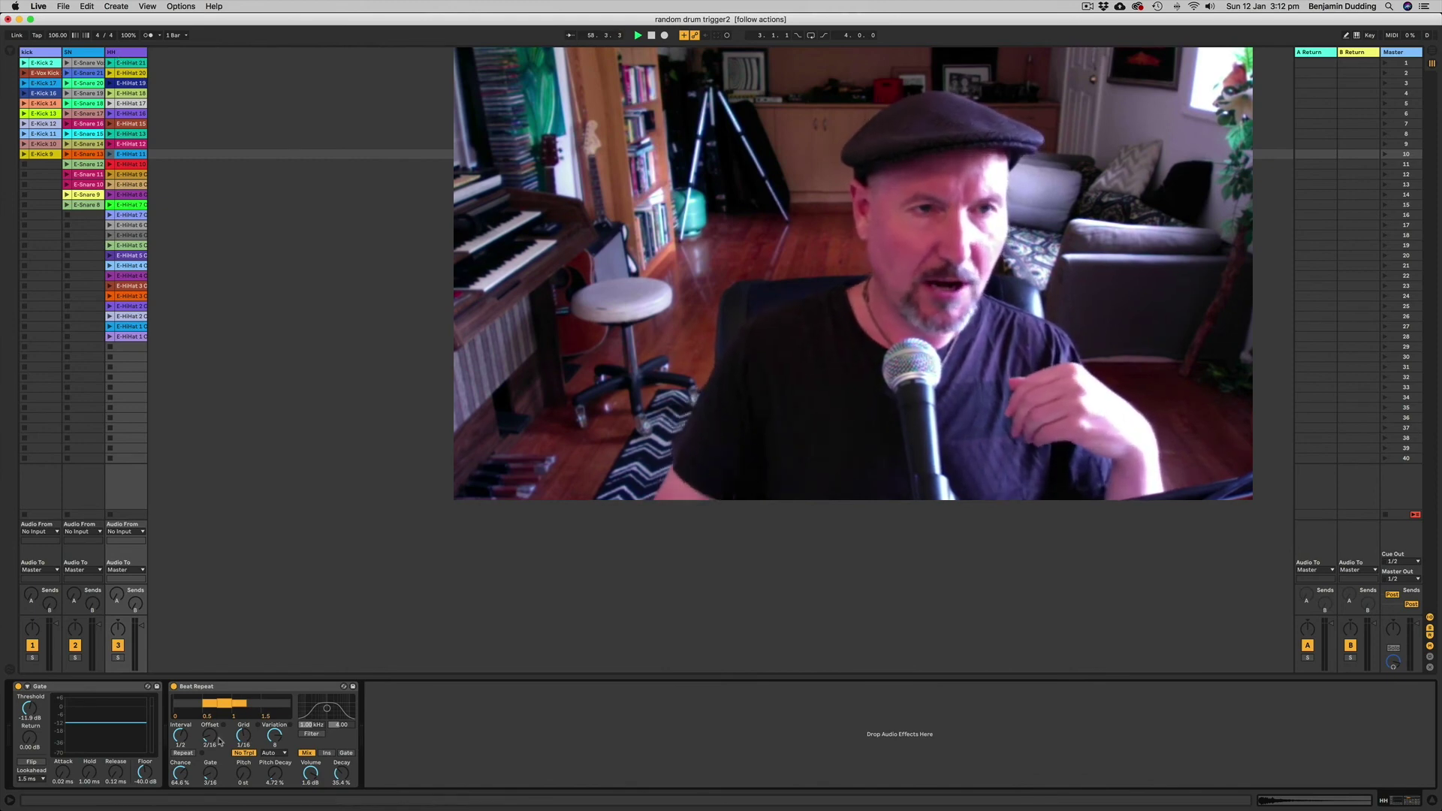
click(82, 54)
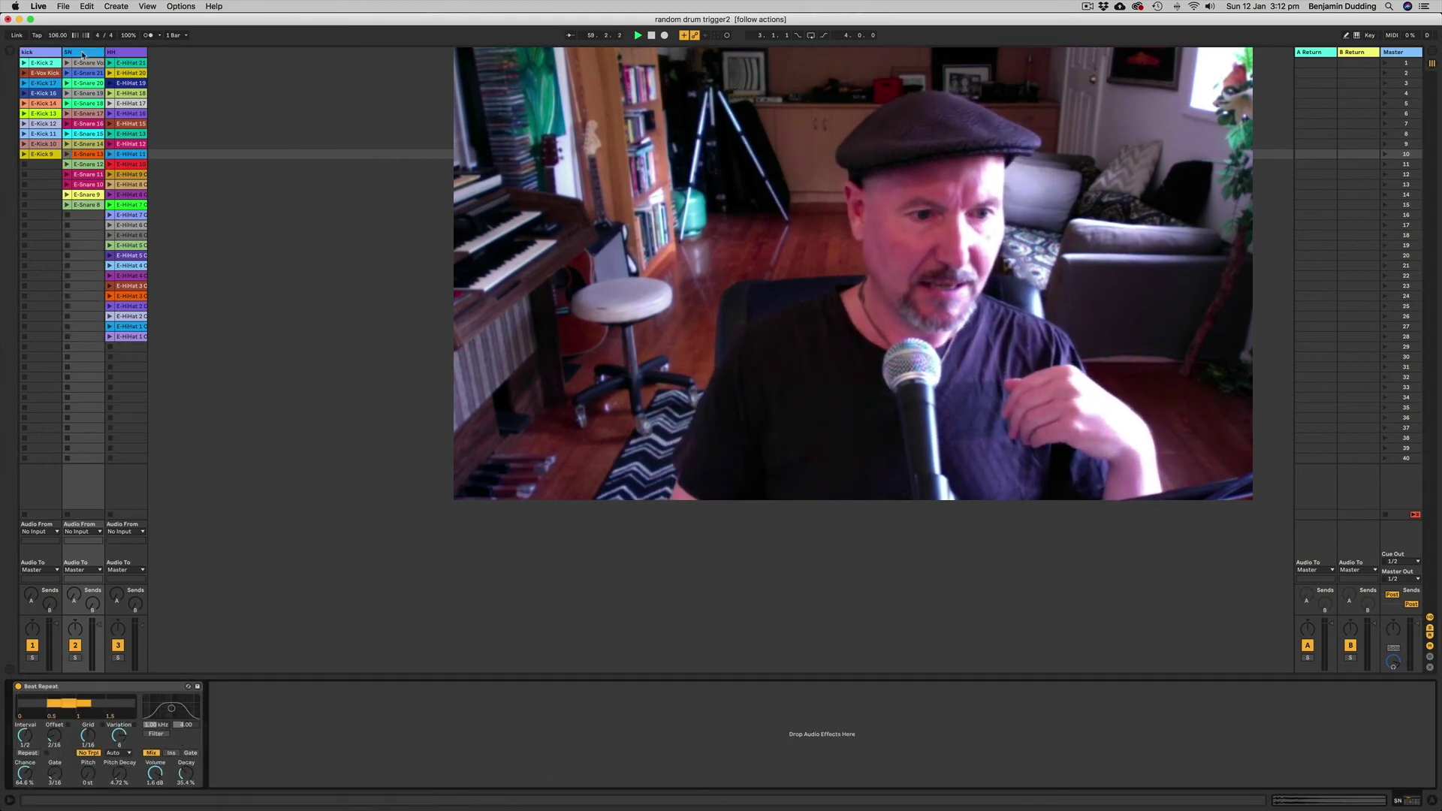
click(44, 53)
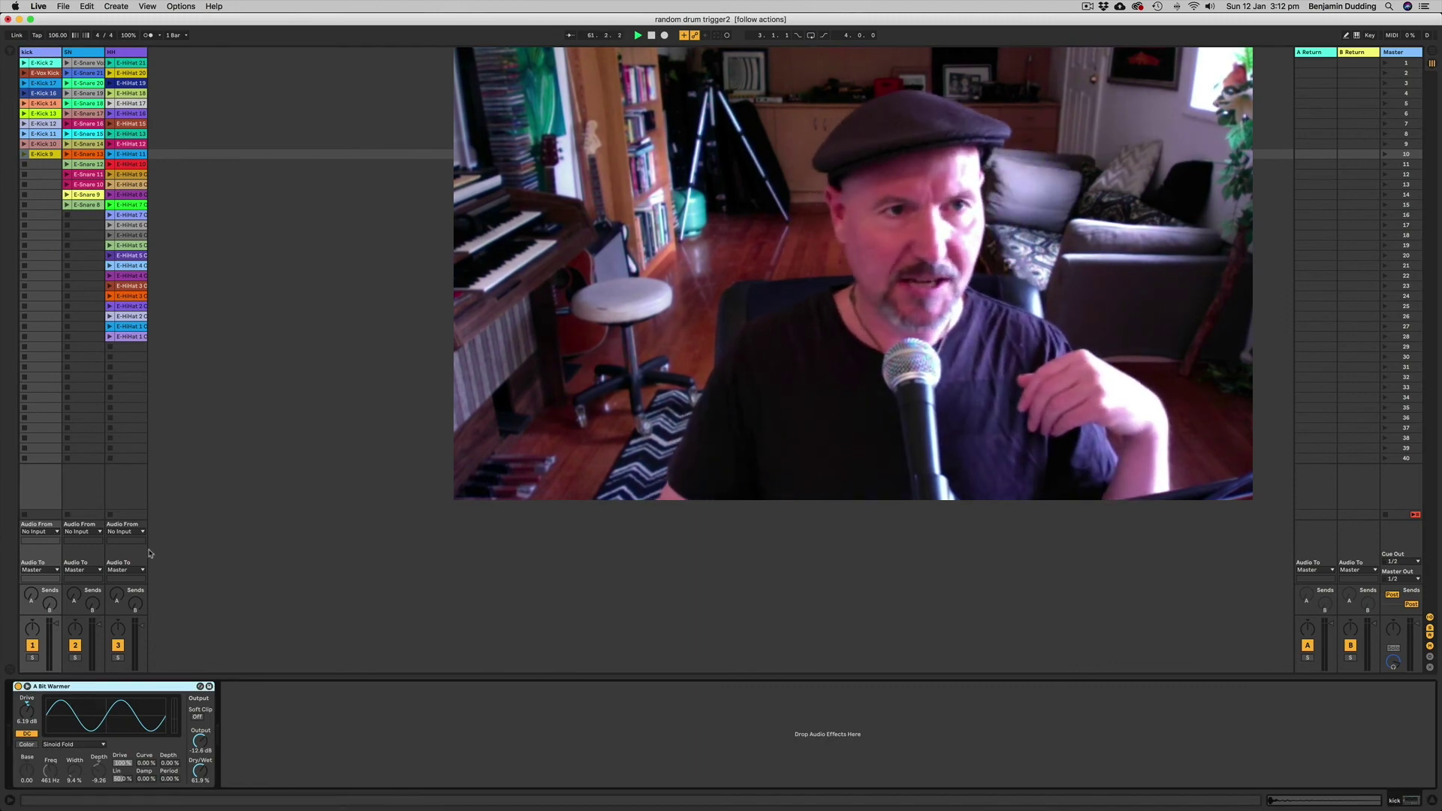
click(120, 54)
Look through the envelope device choices of the E-HiHat 21 clip and return to the hi-hat track's effect devices
click(123, 63)
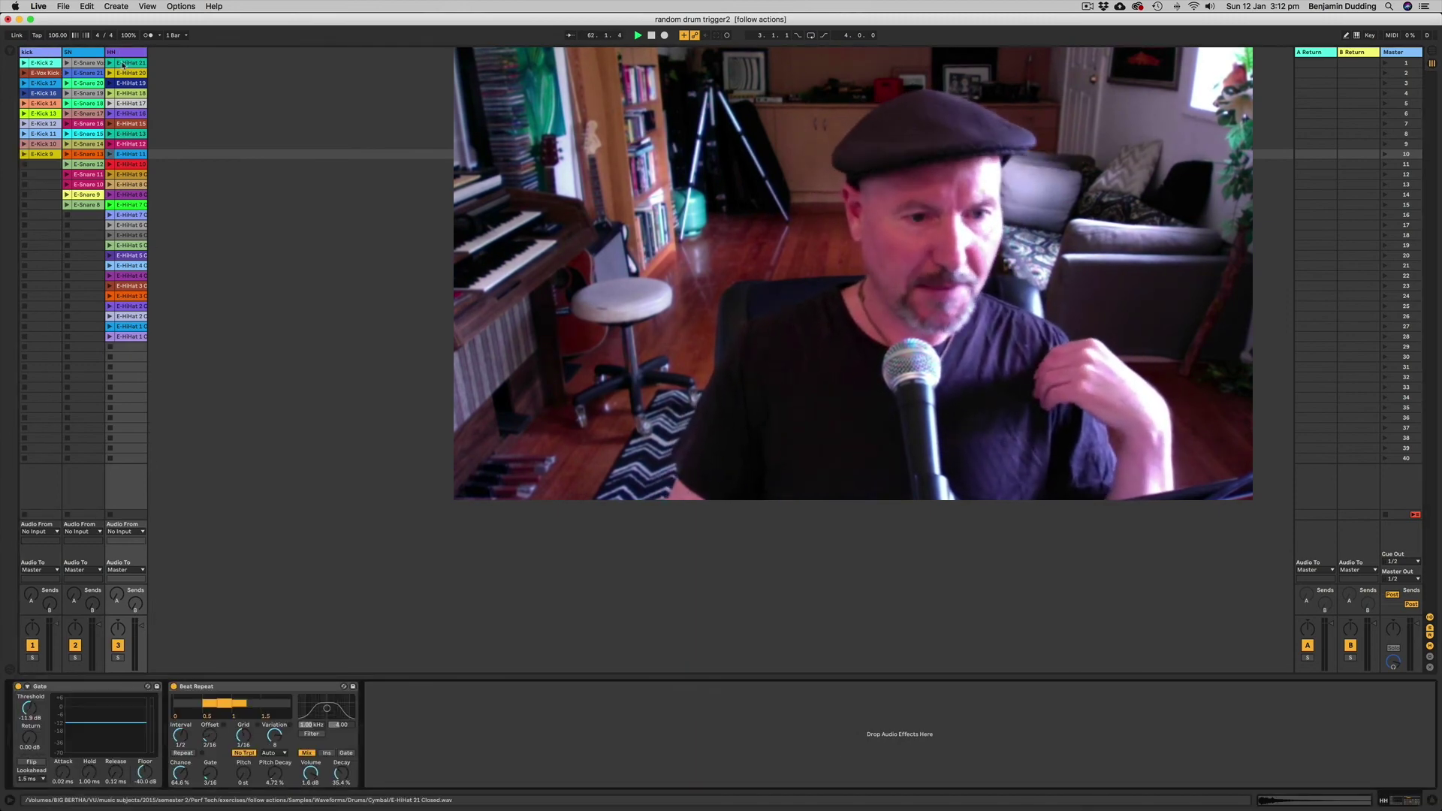
double_click(123, 63)
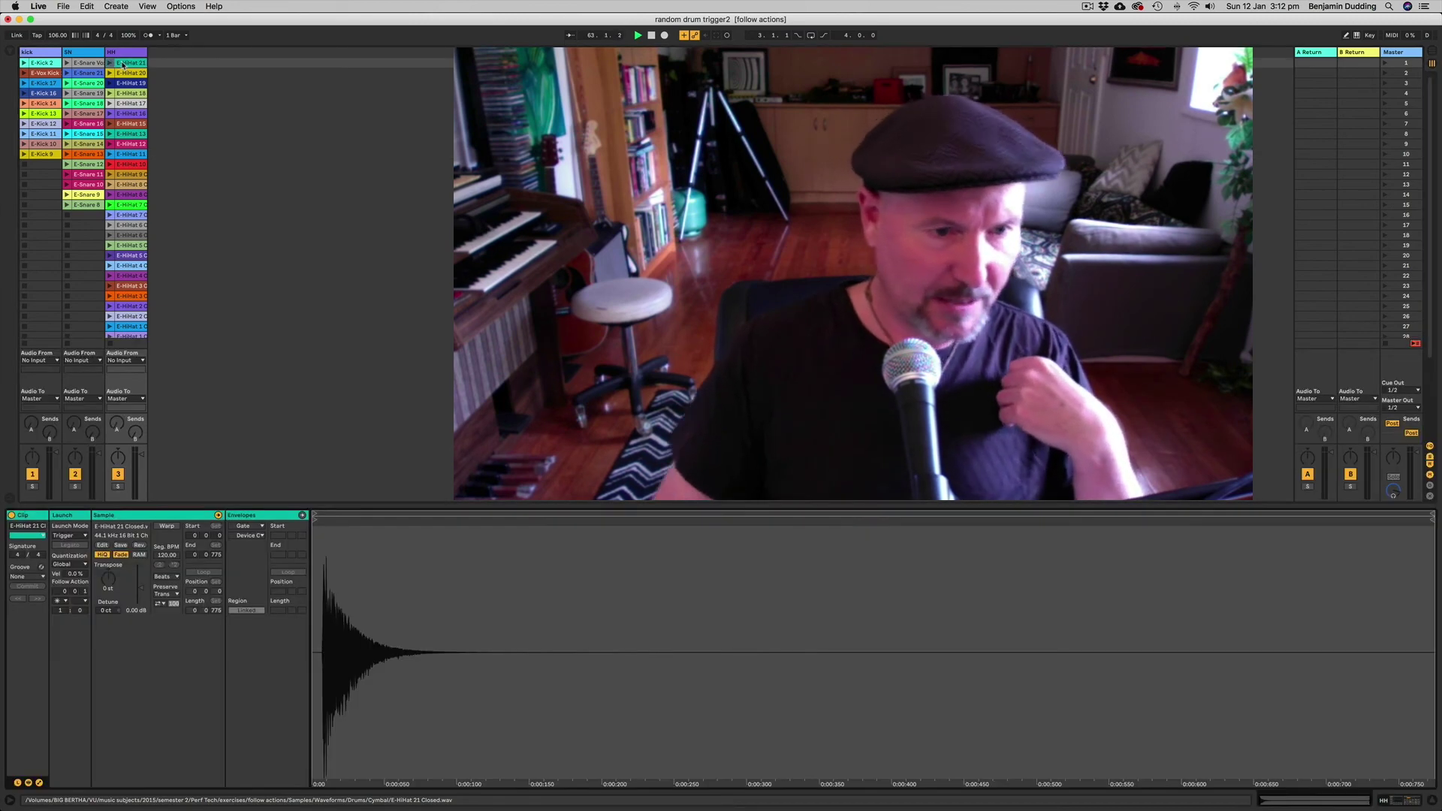
click(244, 527)
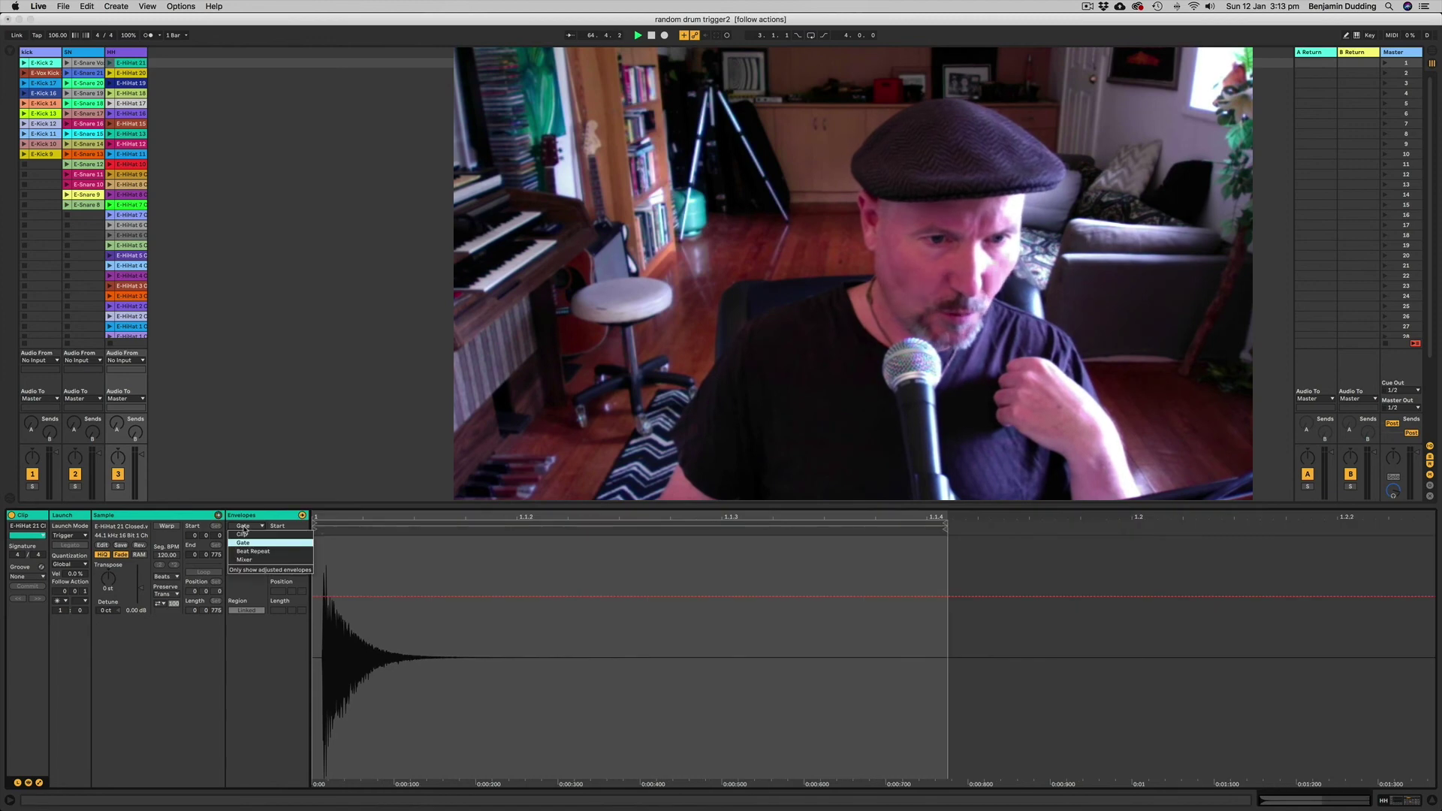
click(244, 542)
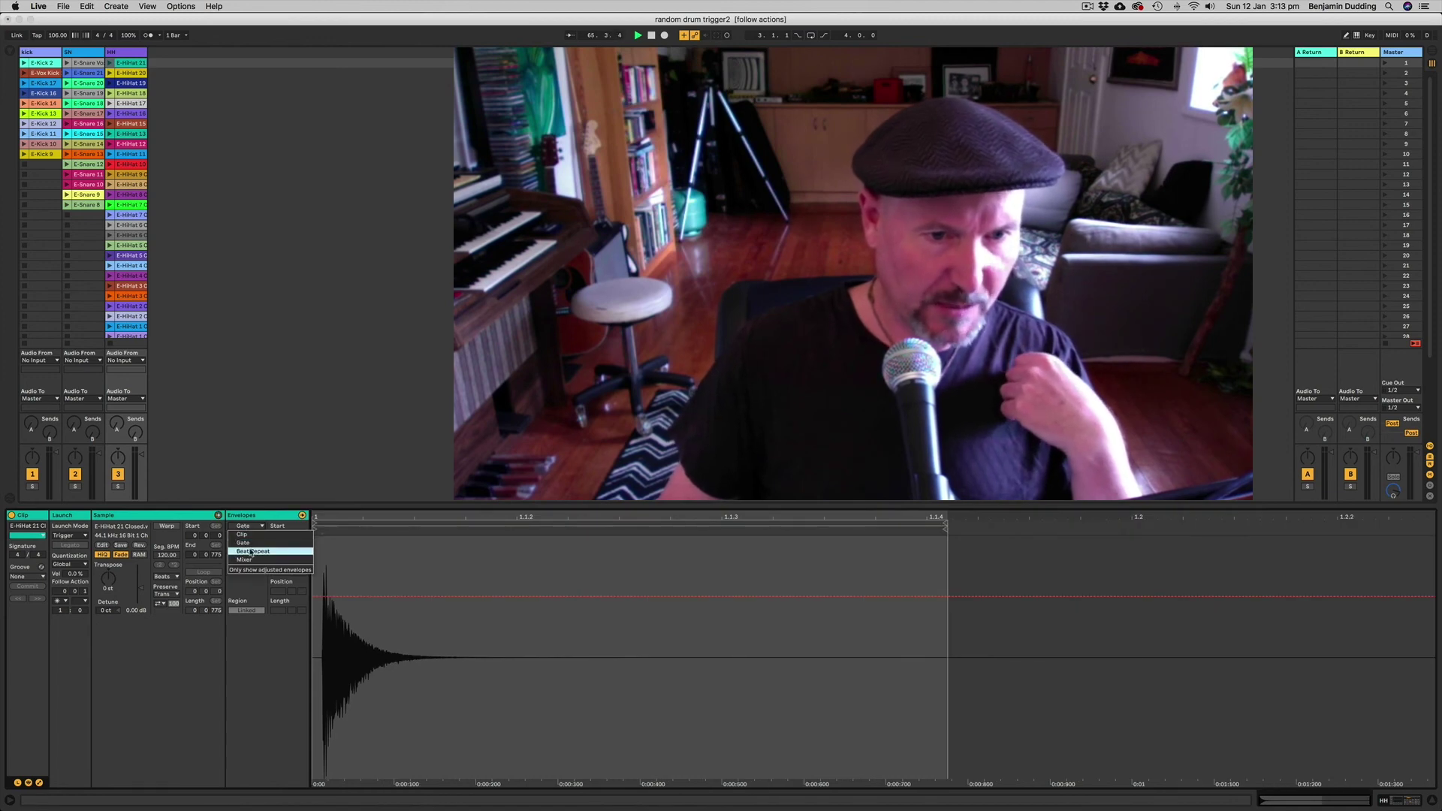
click(129, 54)
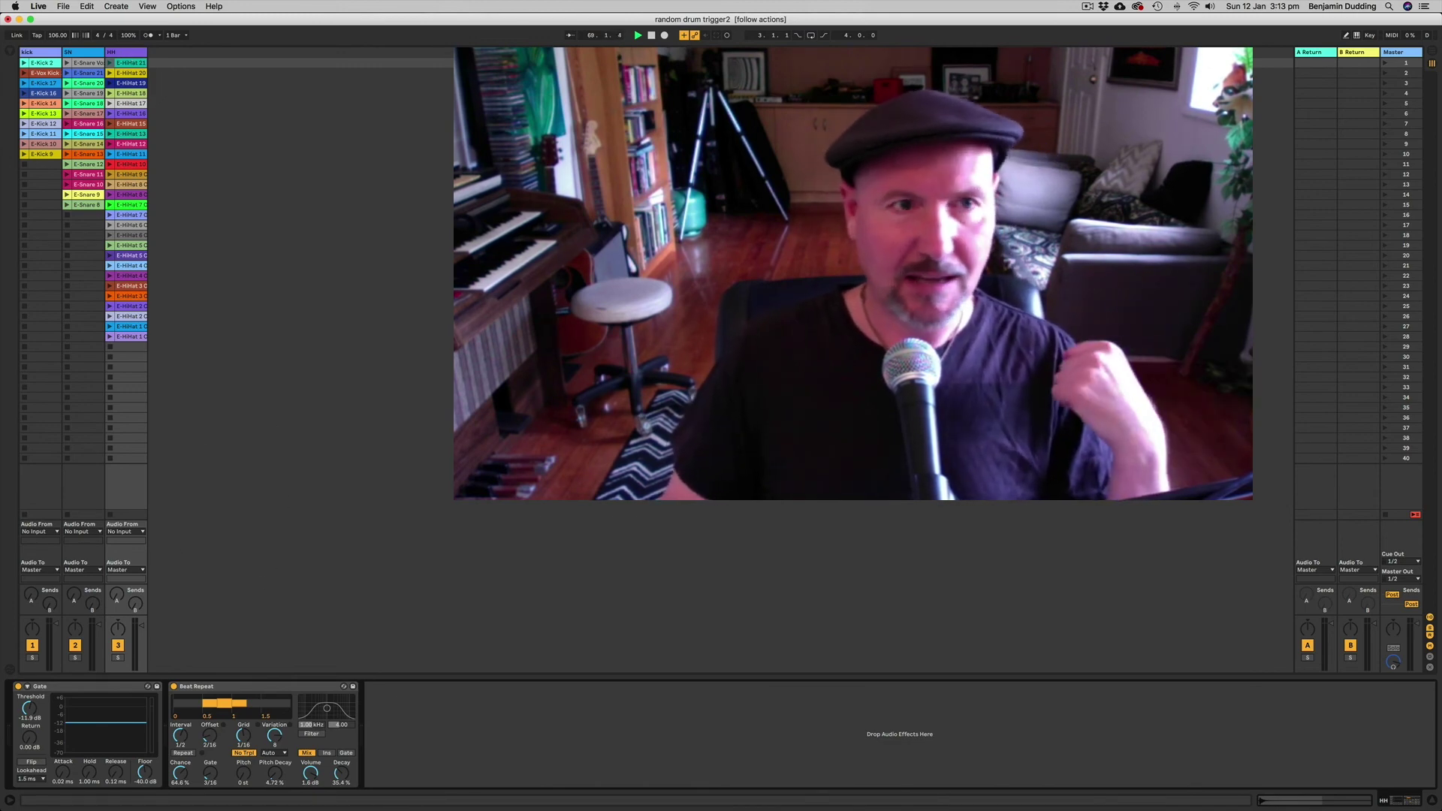
Launch the first scene, record about eight bars of the random drums into the Arrangement, and restore arrangement playback on all tracks
click(1386, 63)
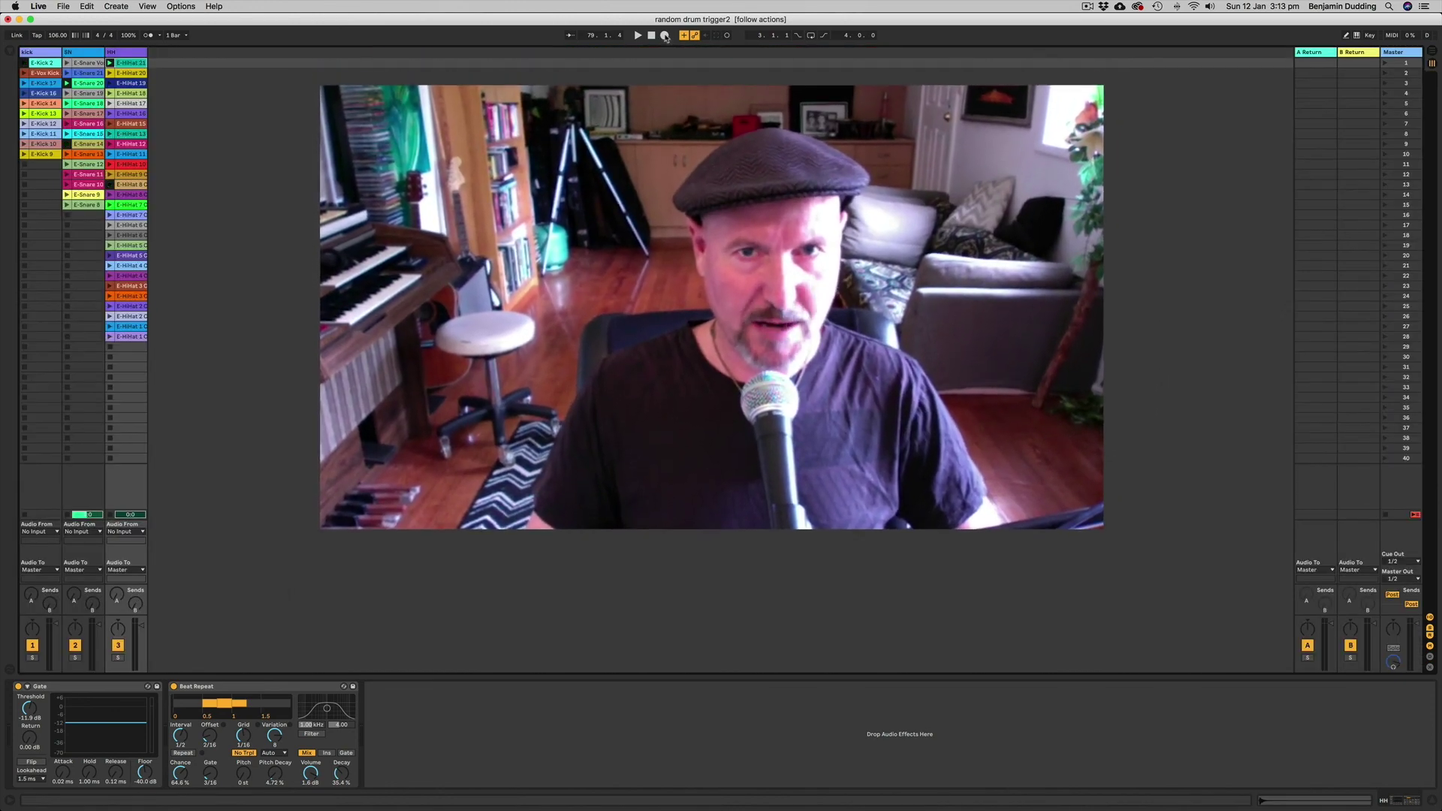
click(665, 35)
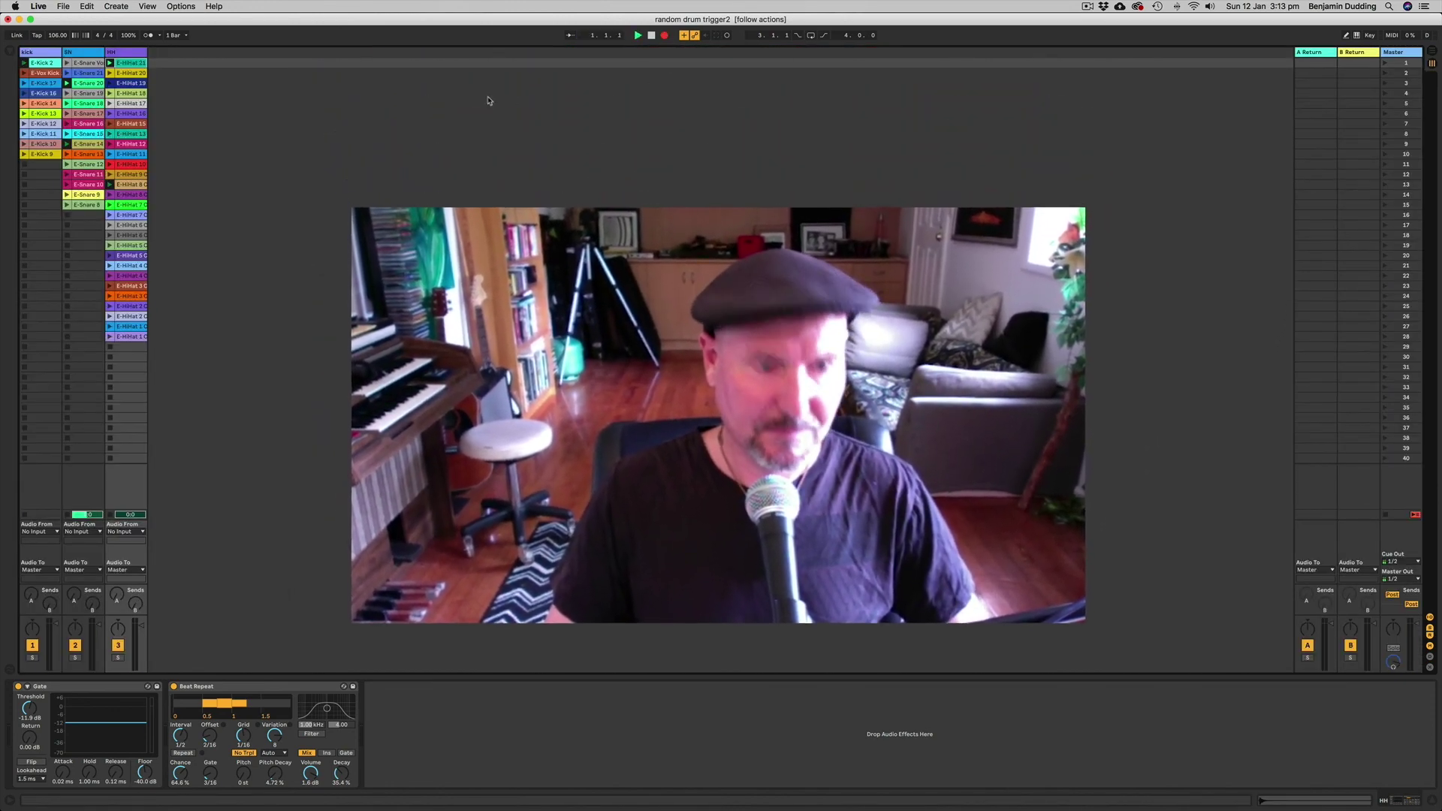
key(Tab)
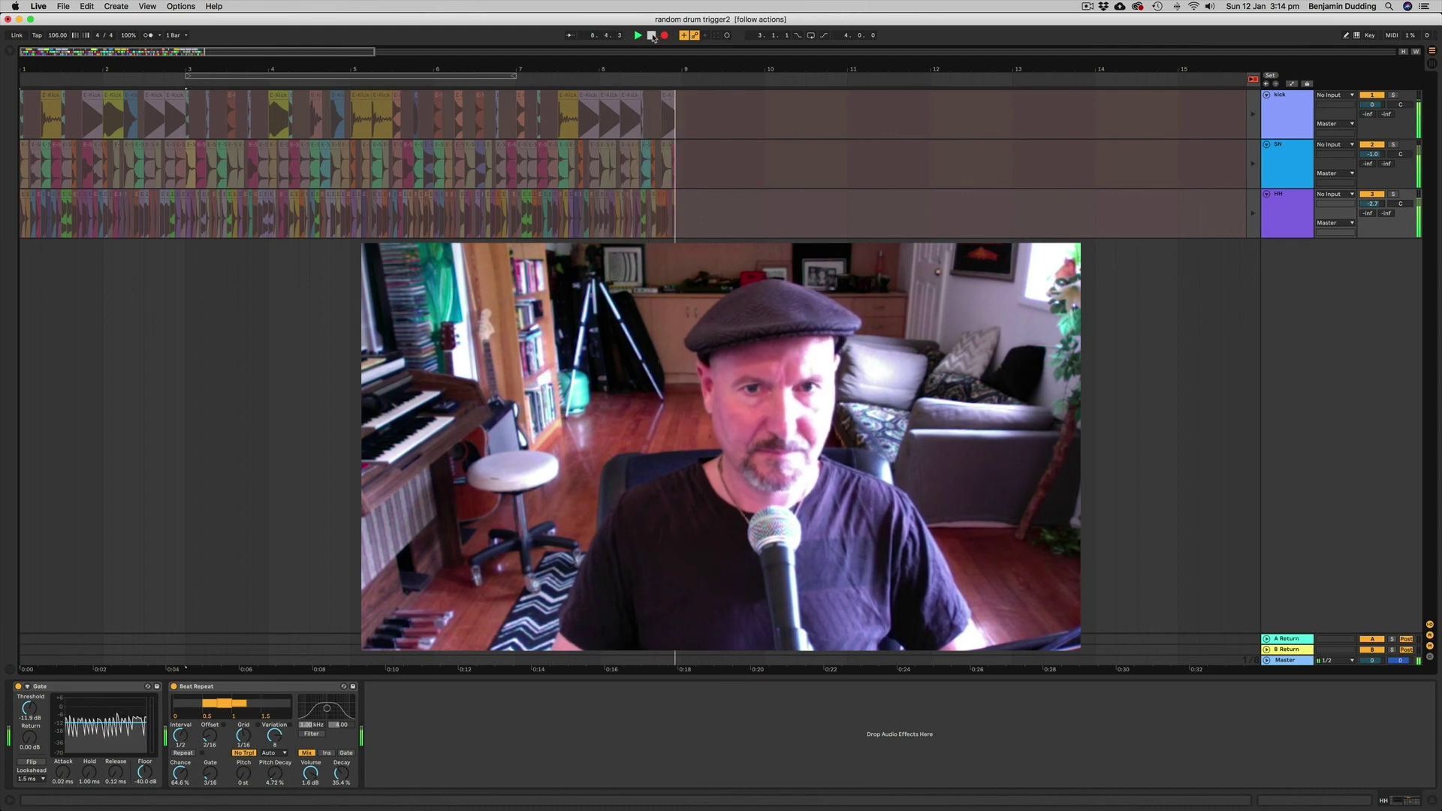
click(652, 36)
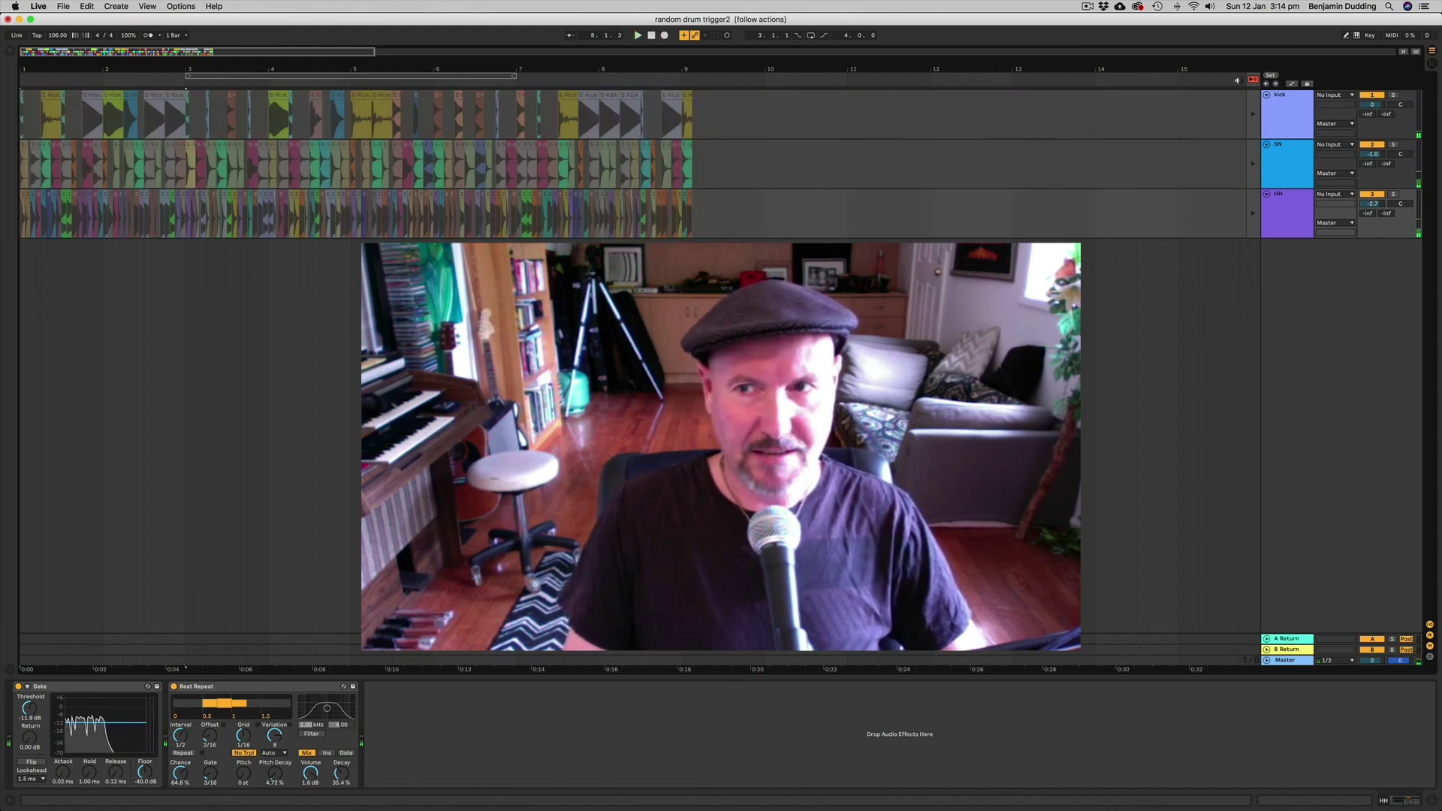
click(1252, 80)
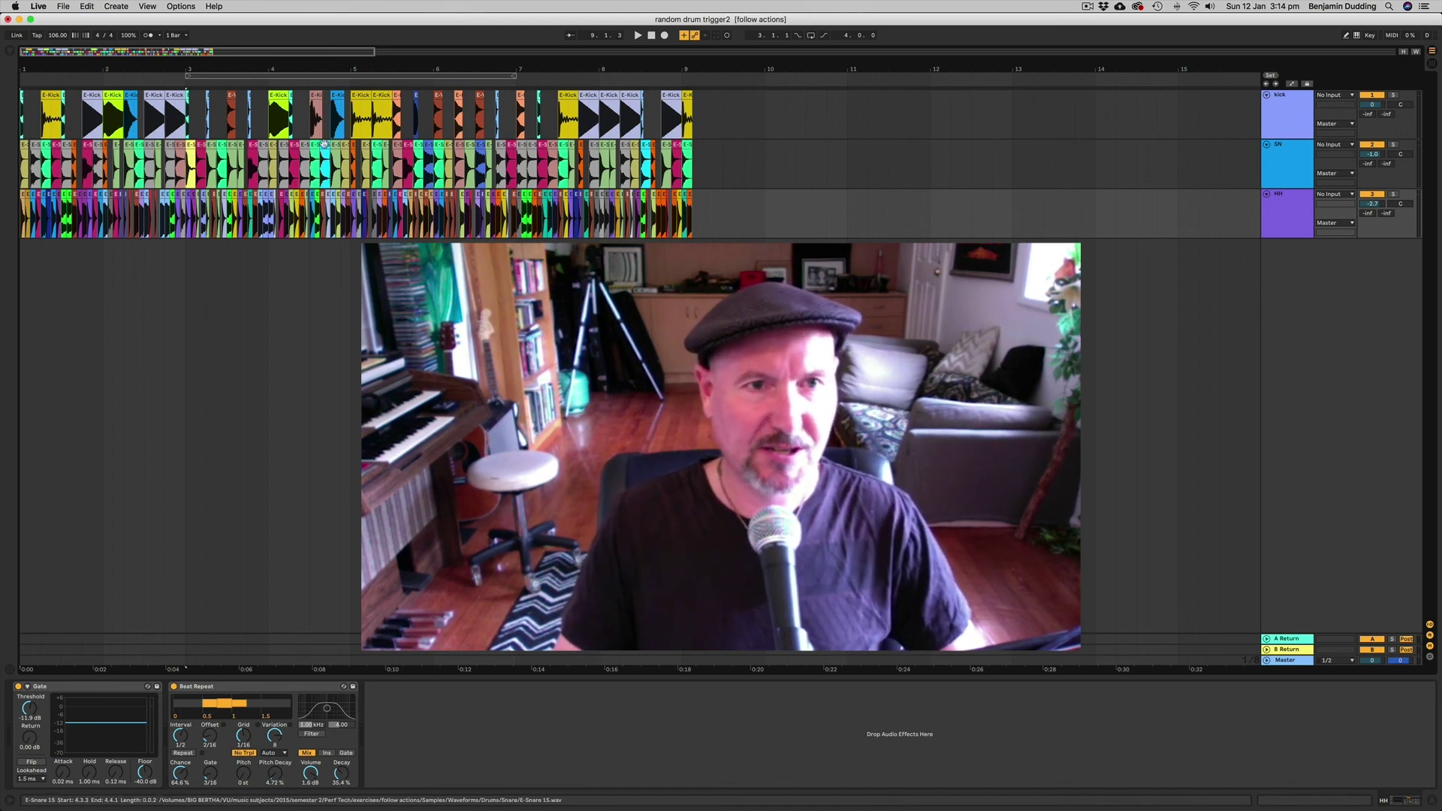
Shorten the arrangement loop brace to one bar, from bar 3 to bar 4, and audition that section
click(451, 75)
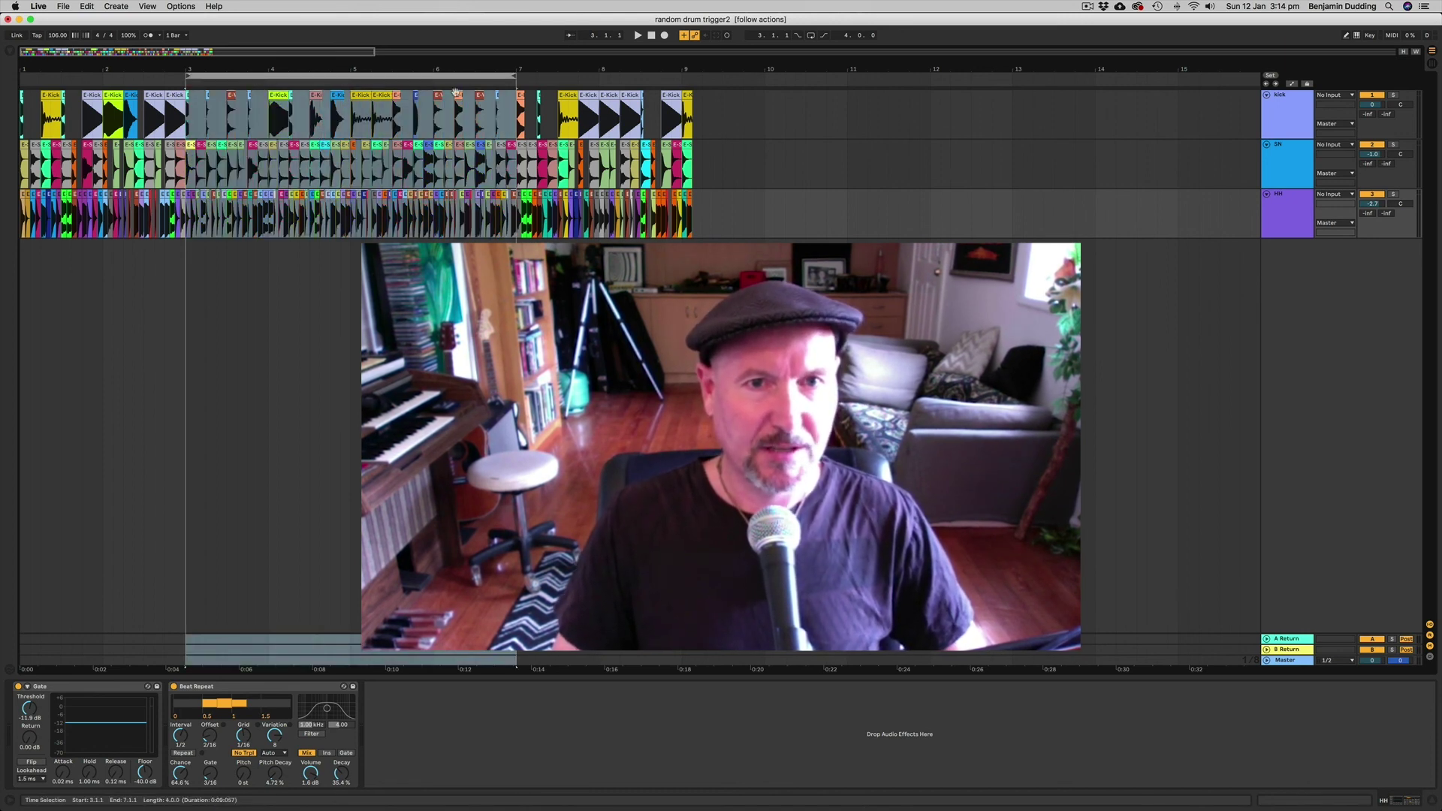
drag(514, 76, 346, 83)
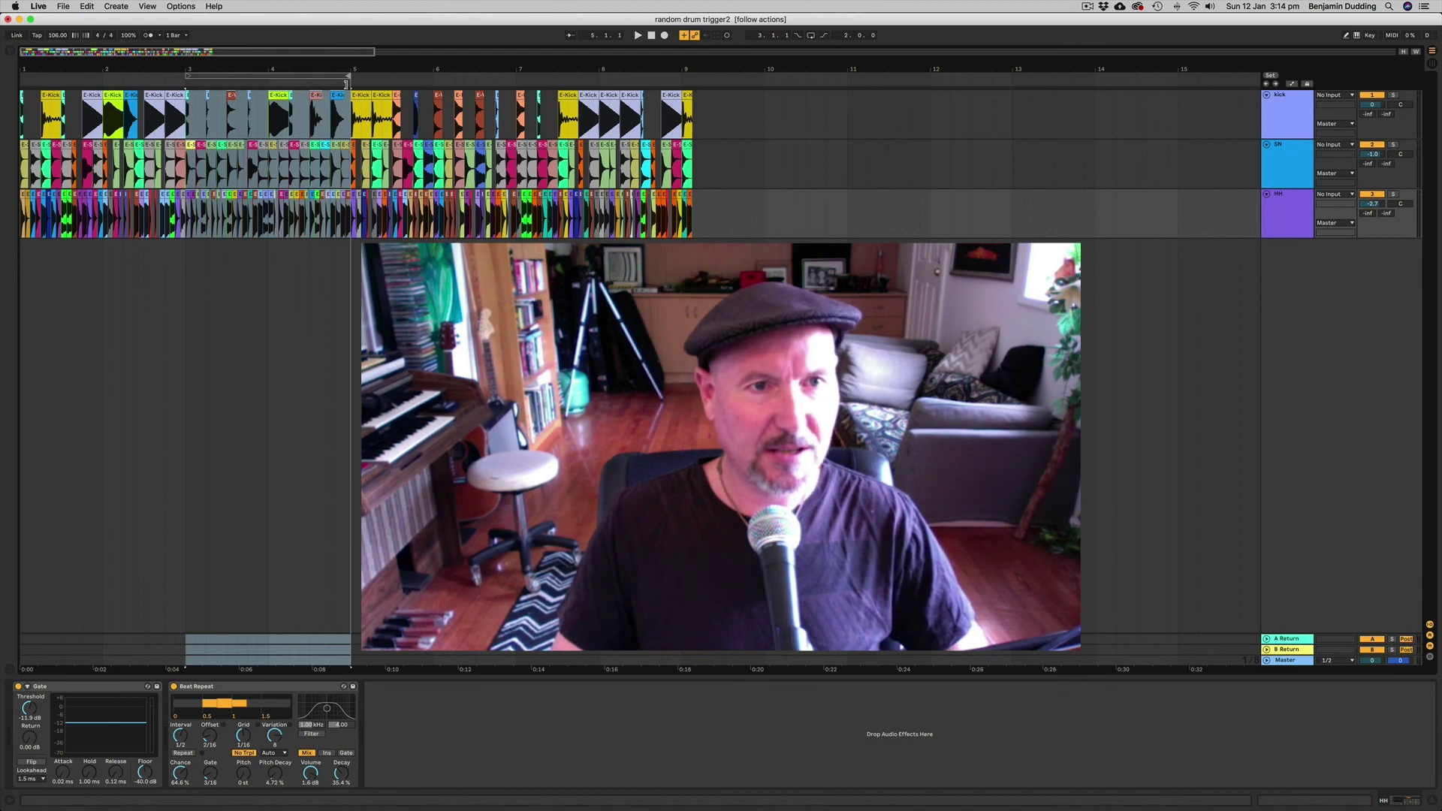
drag(347, 84, 267, 84)
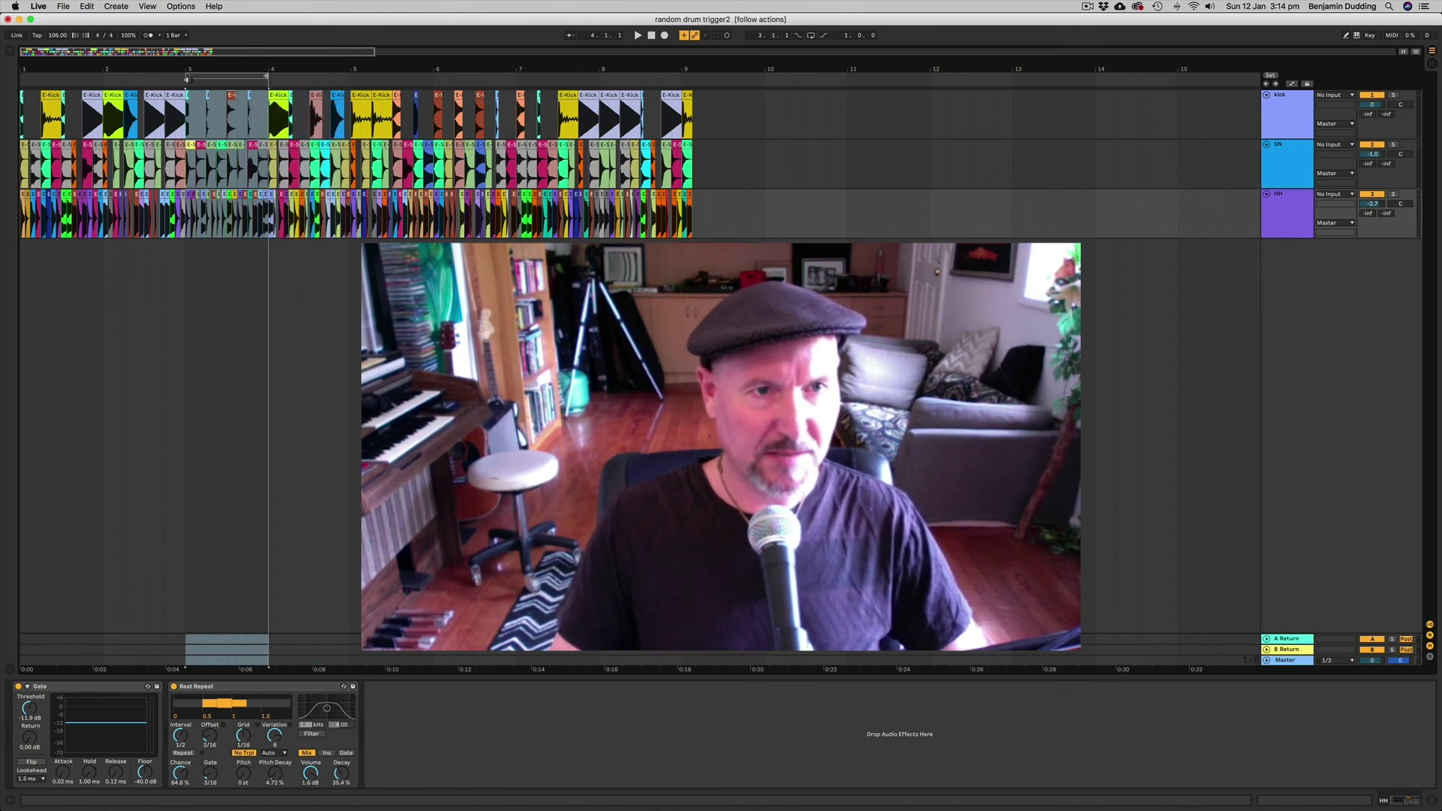
click(204, 77)
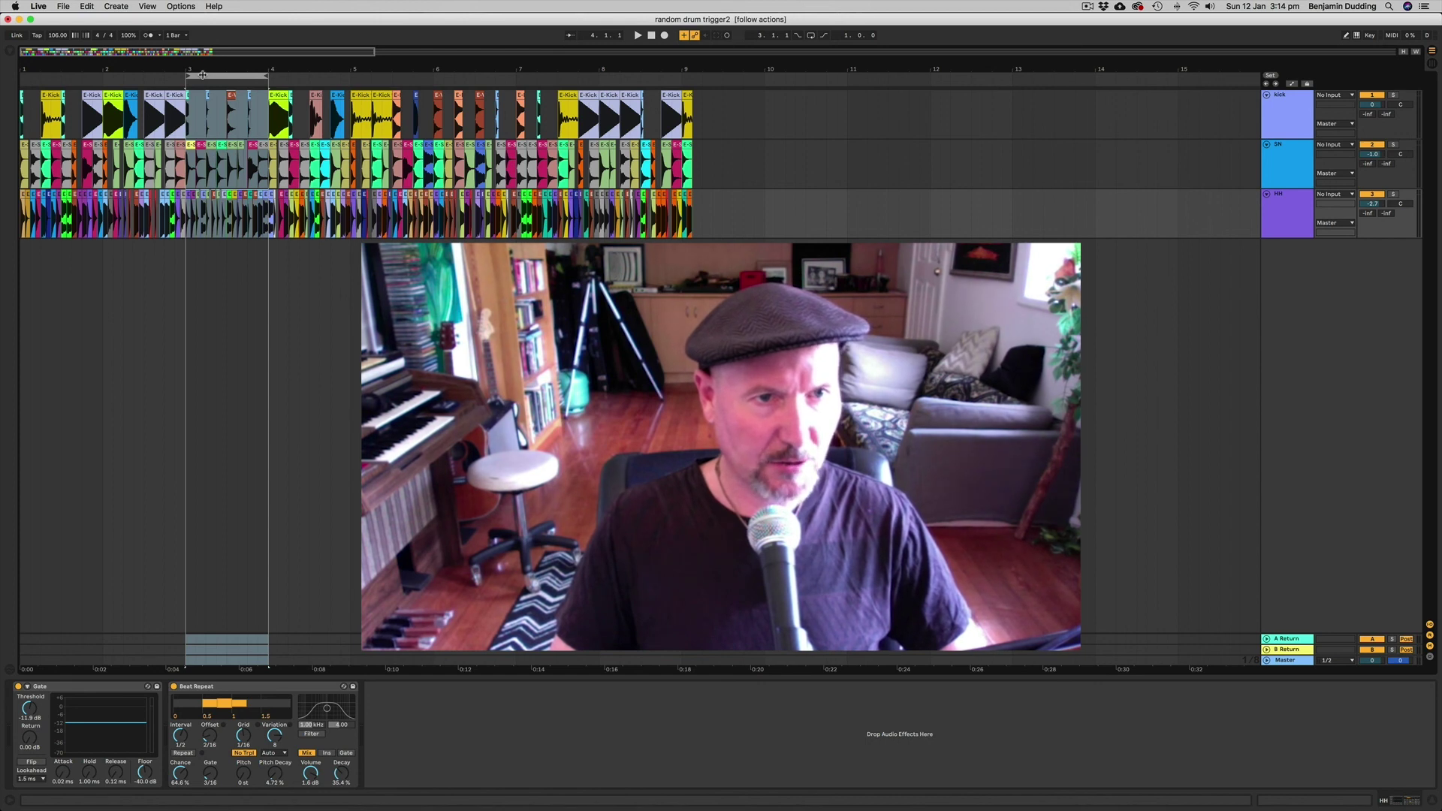
key(space)
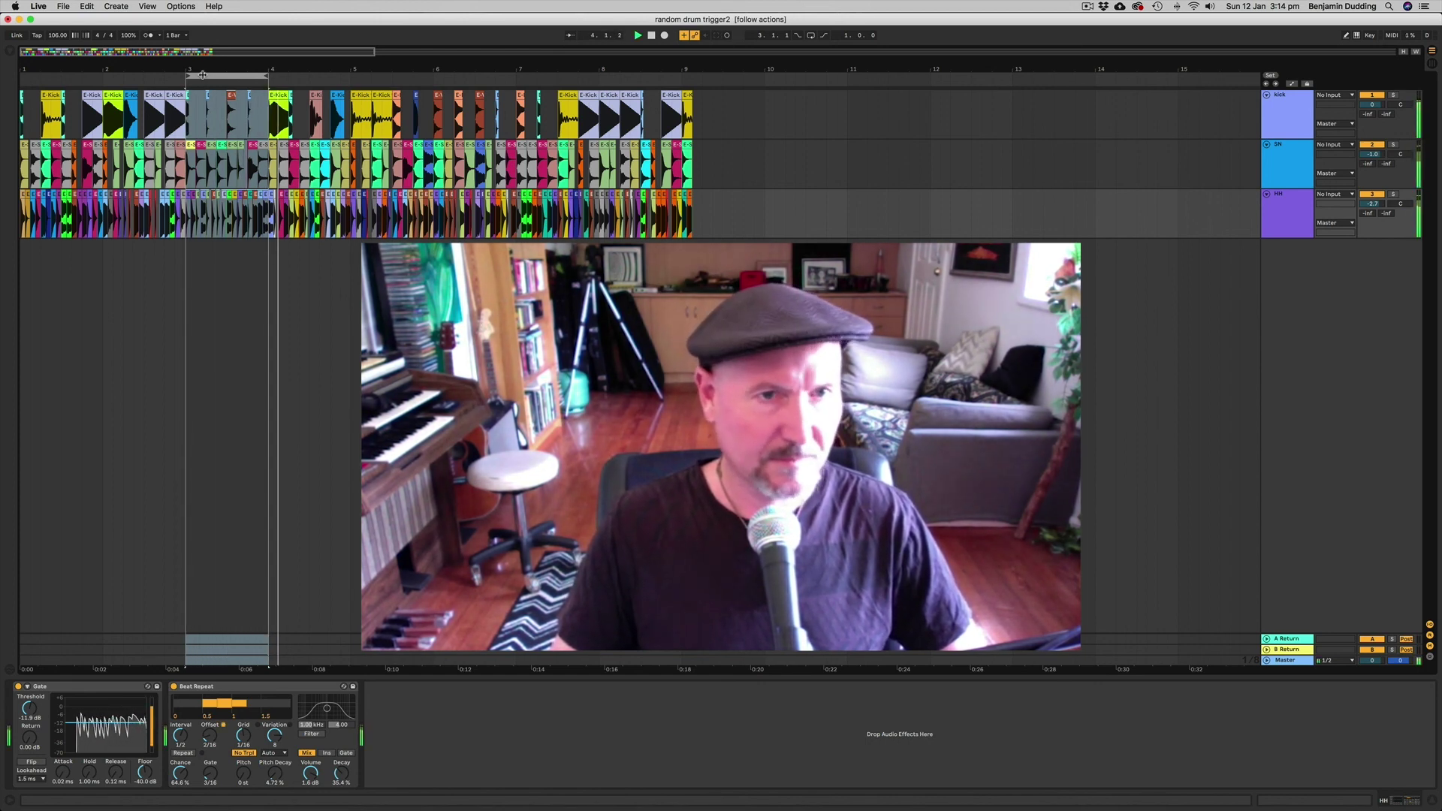
key(space)
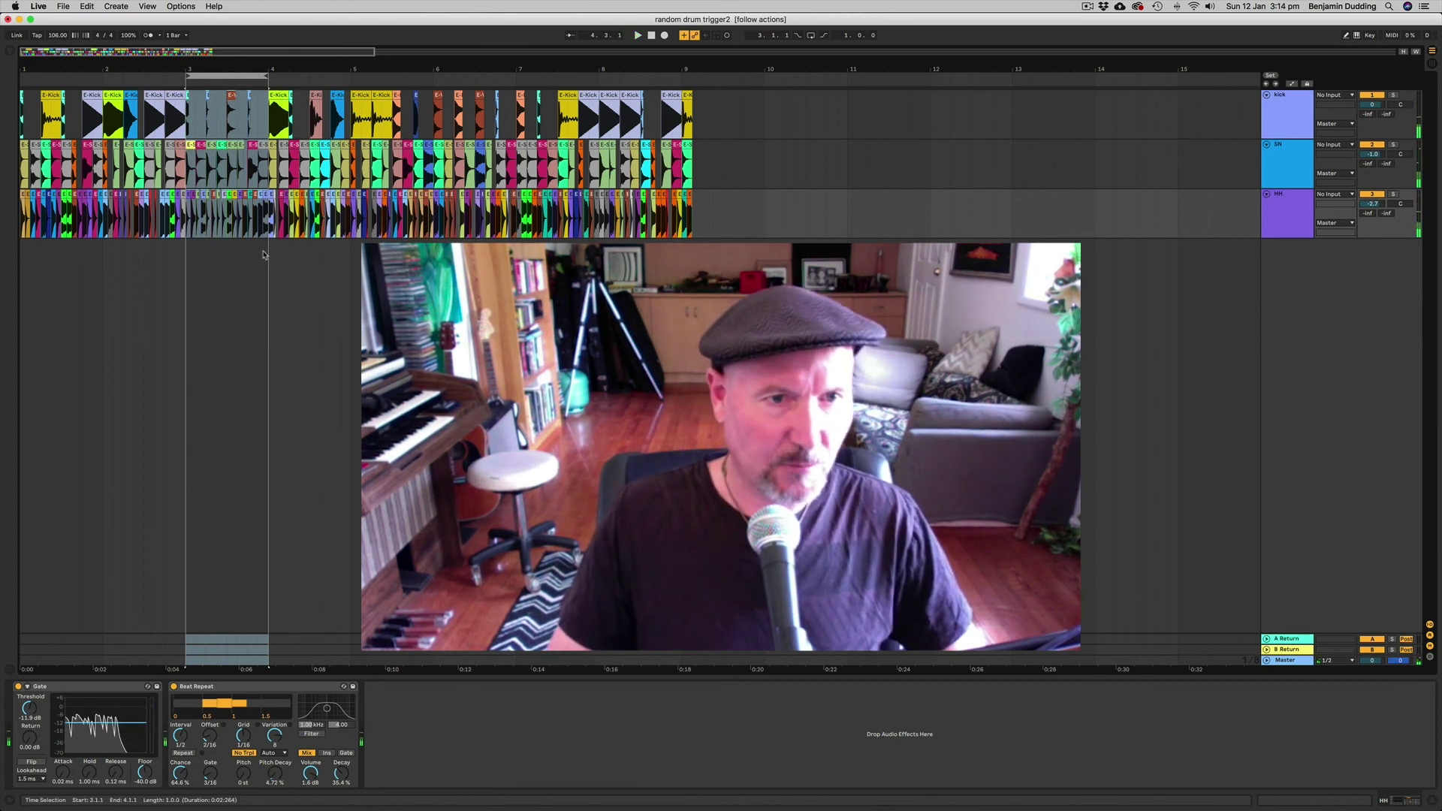
Move the one-bar section at bar 3 on all three drum tracks to bar 11, duplicate it three times, and audition the repeats
drag(264, 228, 186, 117)
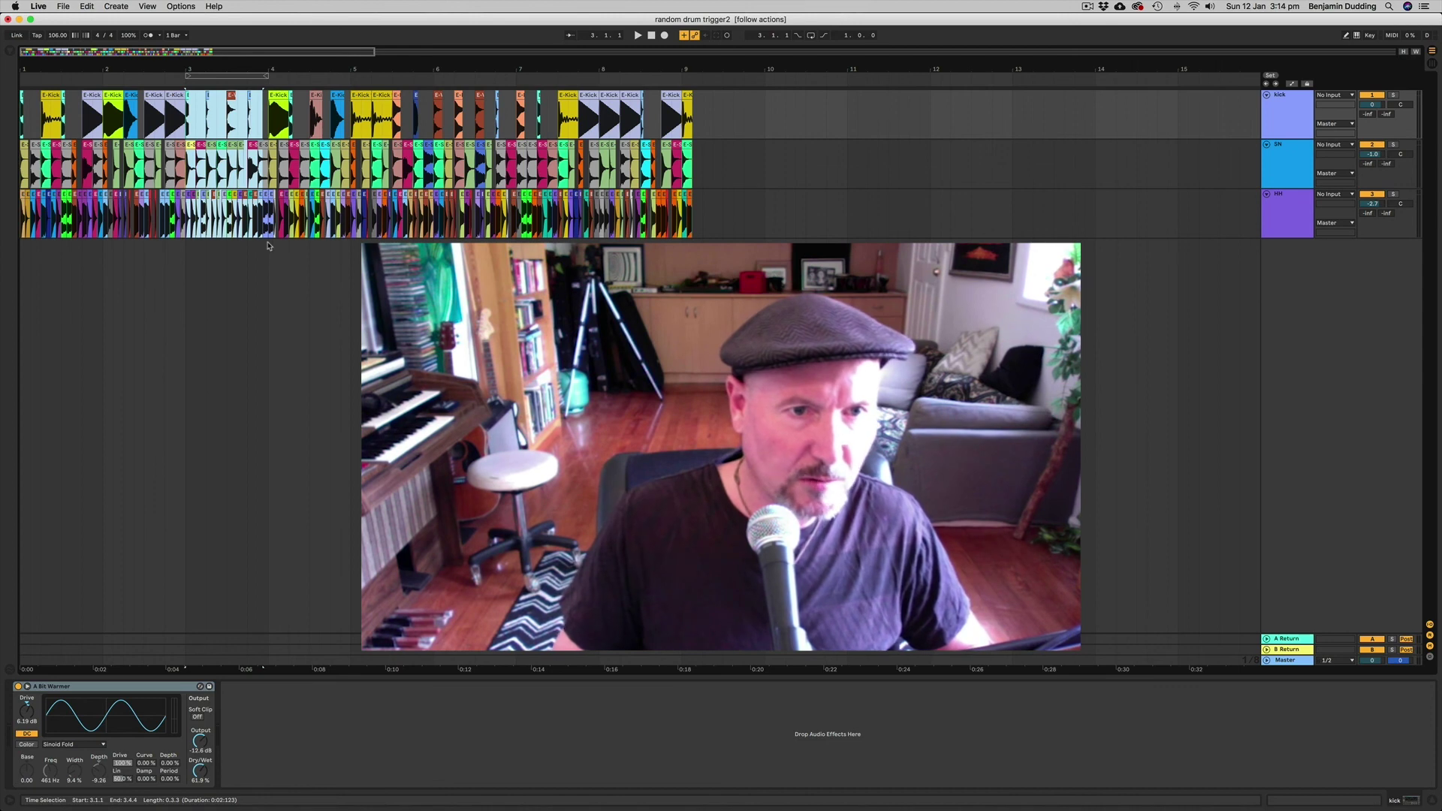
drag(268, 246, 883, 96)
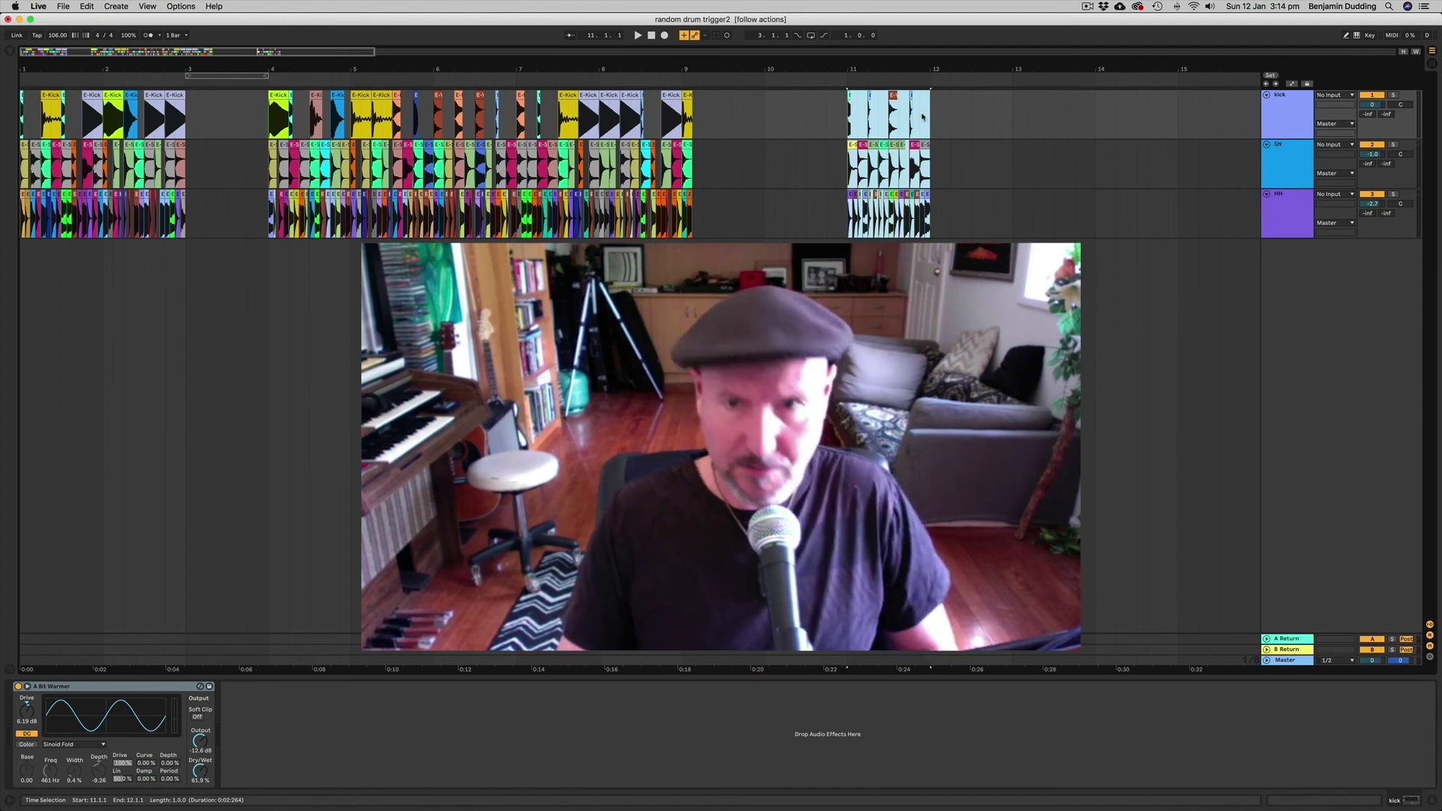
key(super+d)
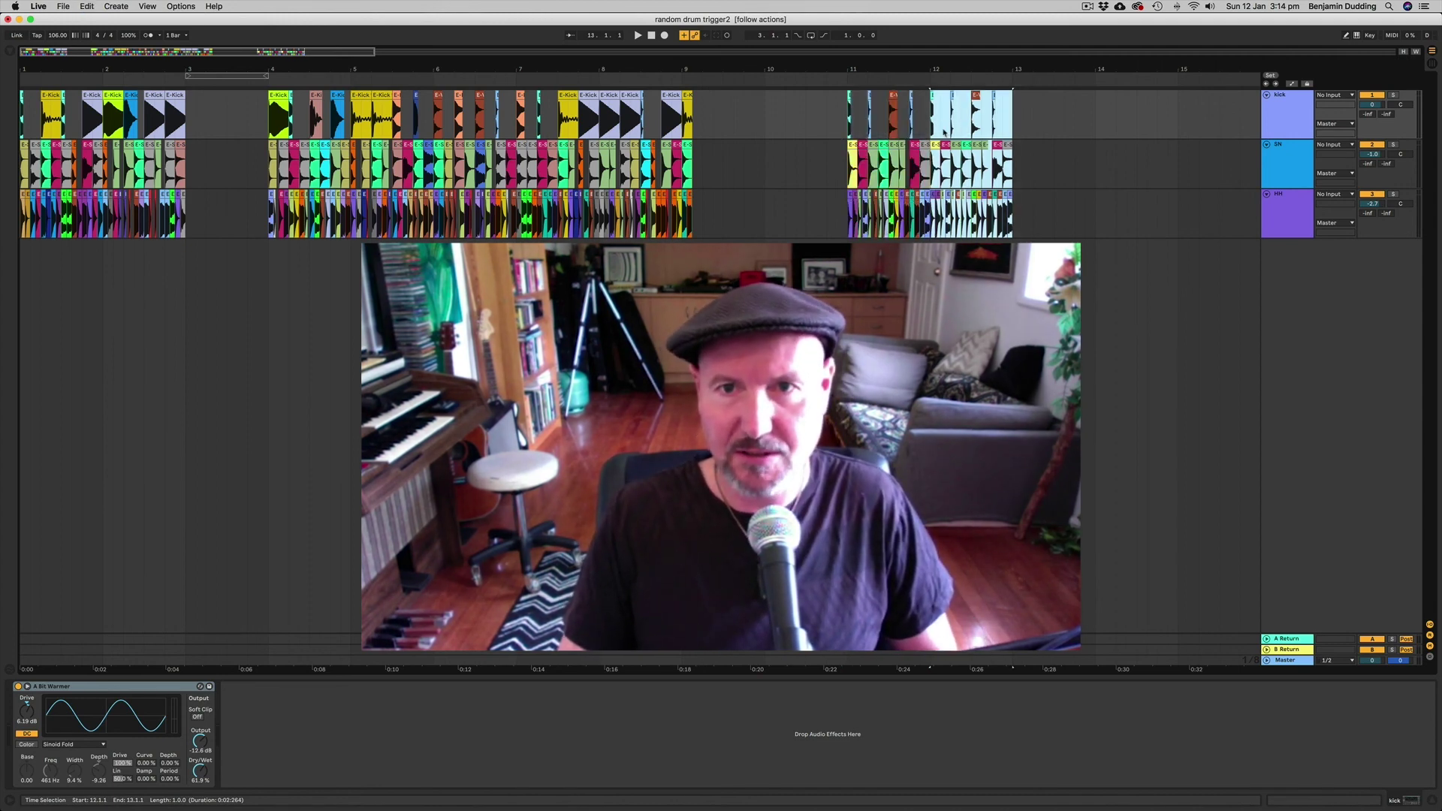
key(super+d)
key(super+d)
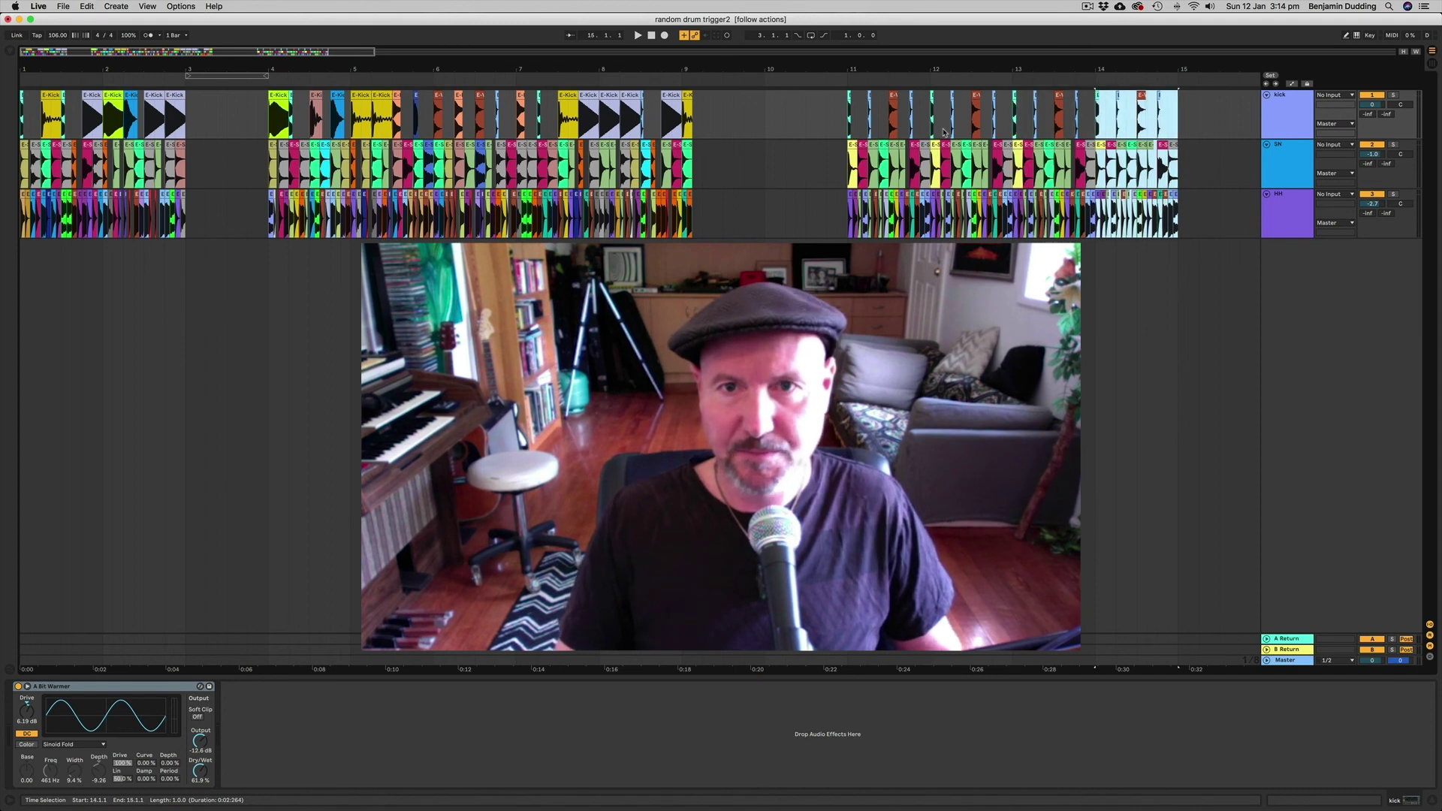
click(841, 79)
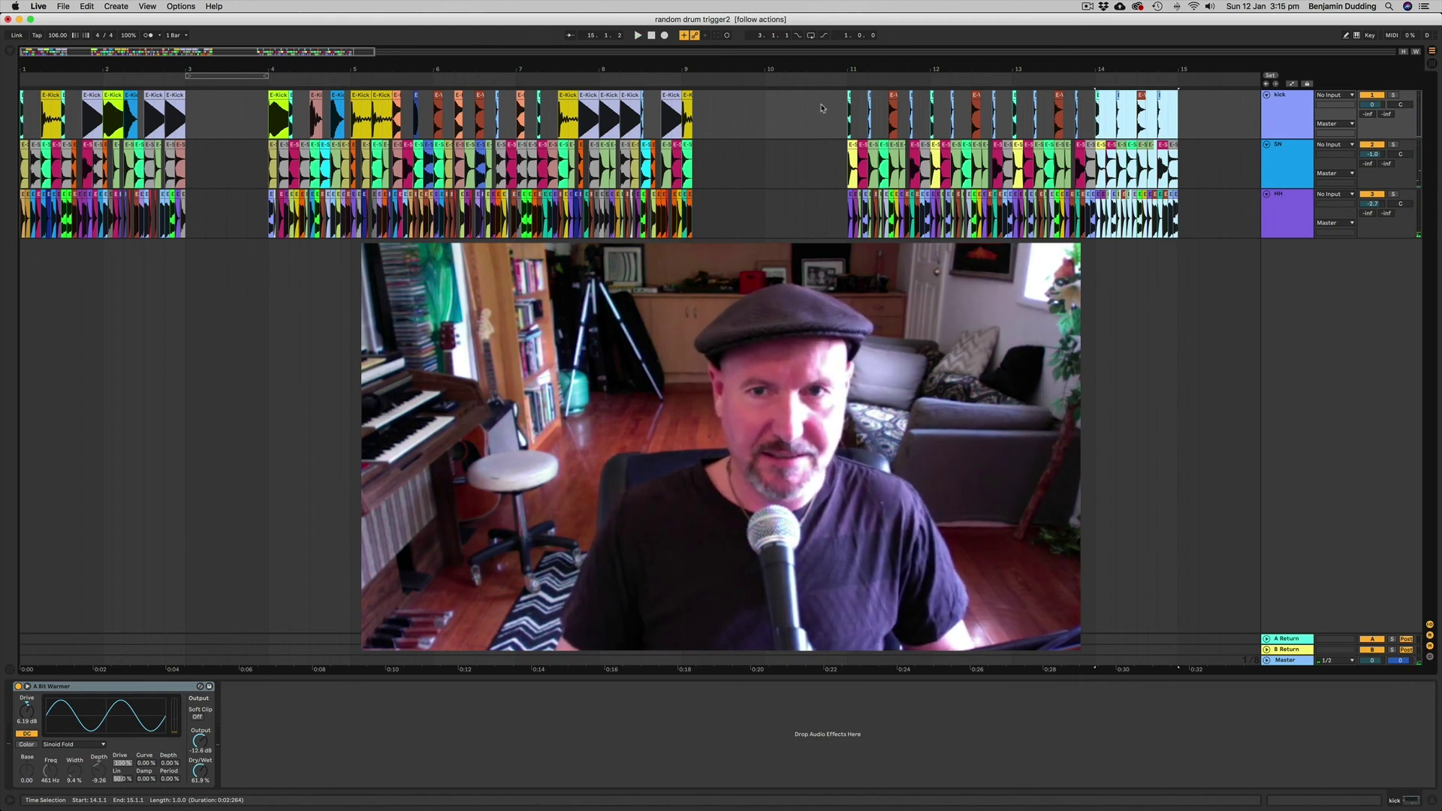
click(816, 103)
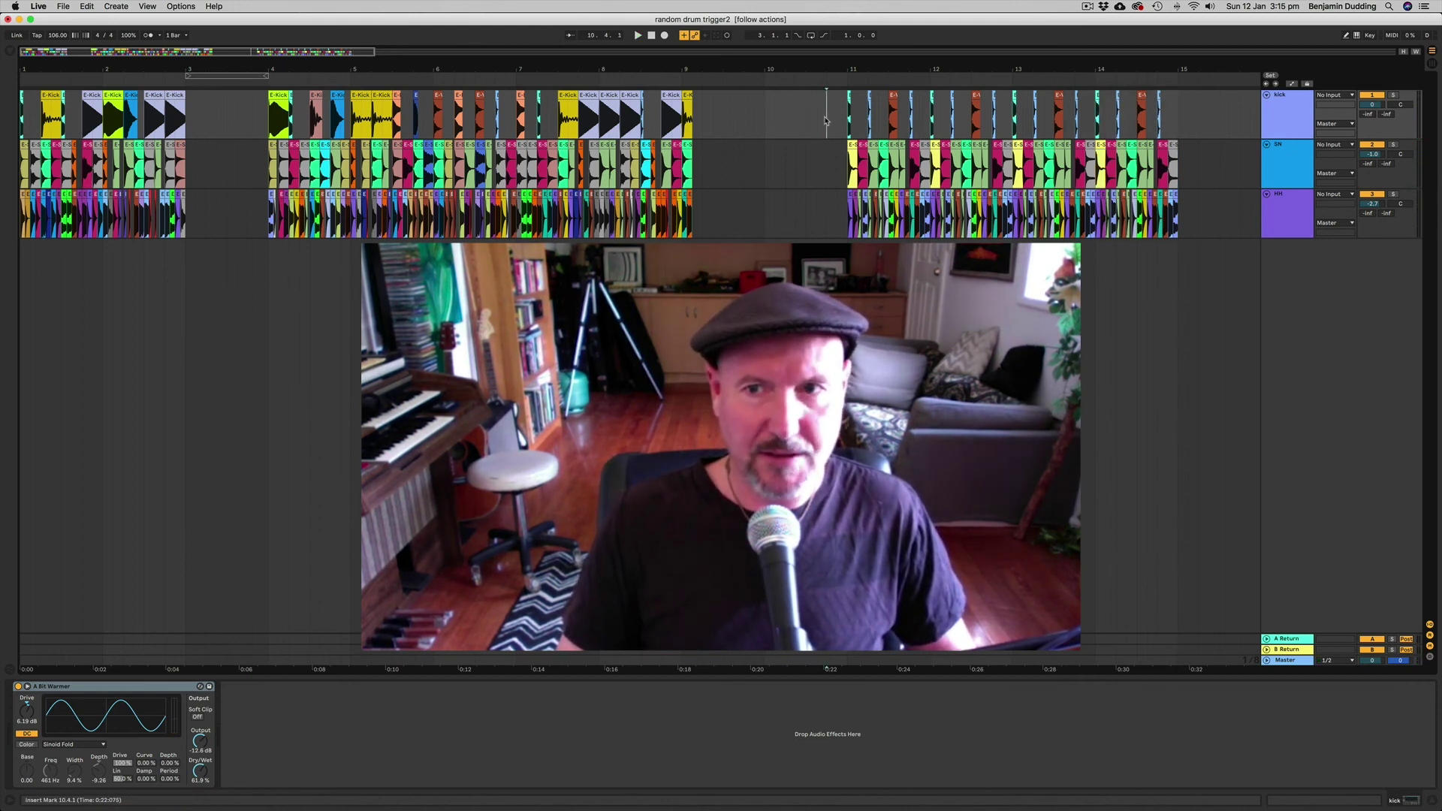